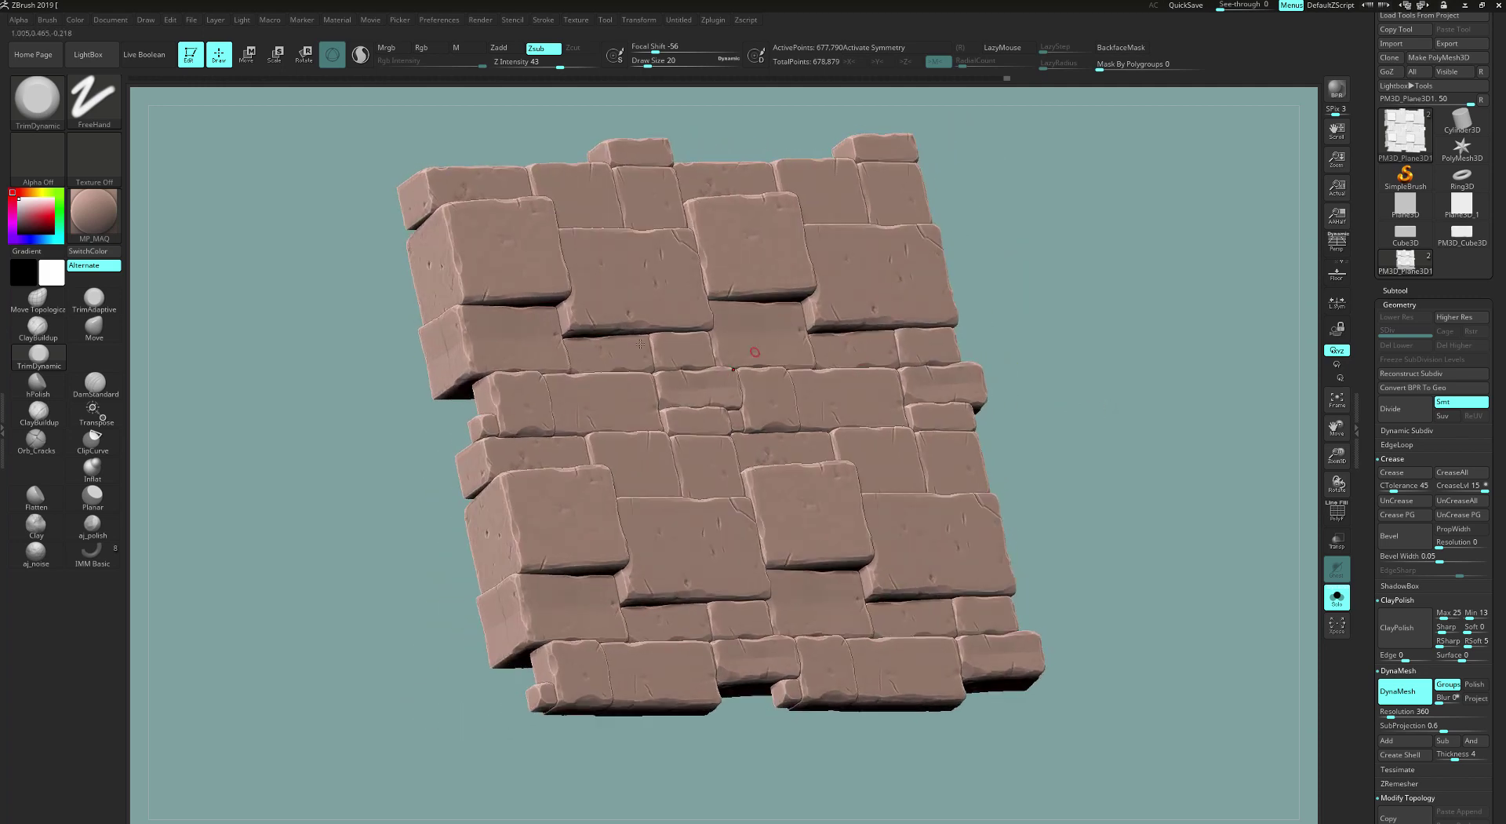
# Step: Examine the stone wall sculpt from the front and at angles, and enlarge the dungeon corridor reference screenshot
pyautogui.keyDown('shift'); pyautogui.click(1036, 347); pyautogui.keyUp('shift')
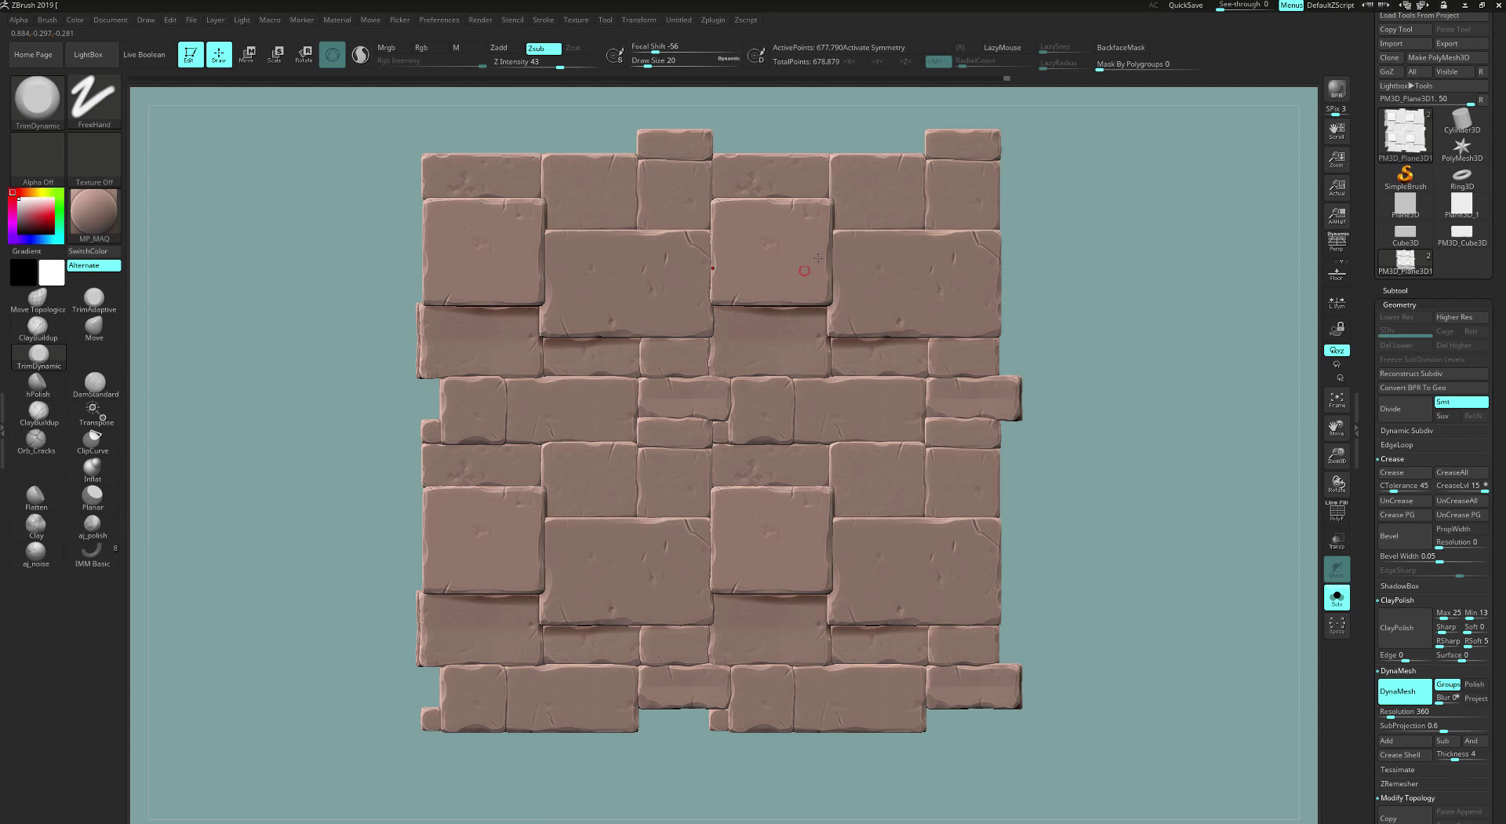
pyautogui.moveTo(1129, 340); pyautogui.dragTo(1161, 306)
pyautogui.keyDown('shift'); pyautogui.moveTo(1126, 368); pyautogui.dragTo(1124, 354); pyautogui.keyUp('shift')
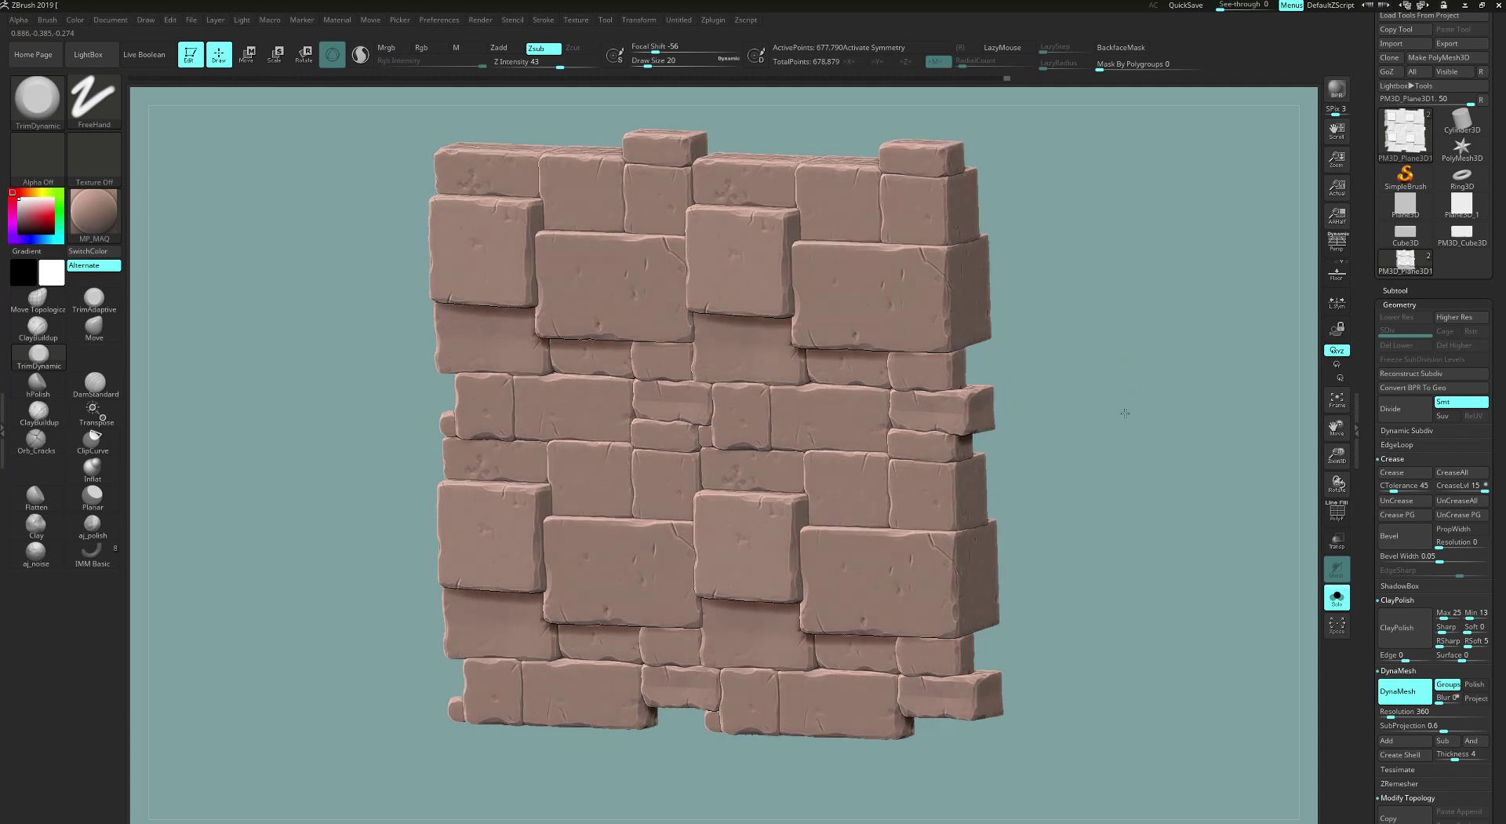
pyautogui.moveTo(1125, 413); pyautogui.dragTo(1113, 411)
pyautogui.moveTo(1103, 361); pyautogui.dragTo(1119, 333)
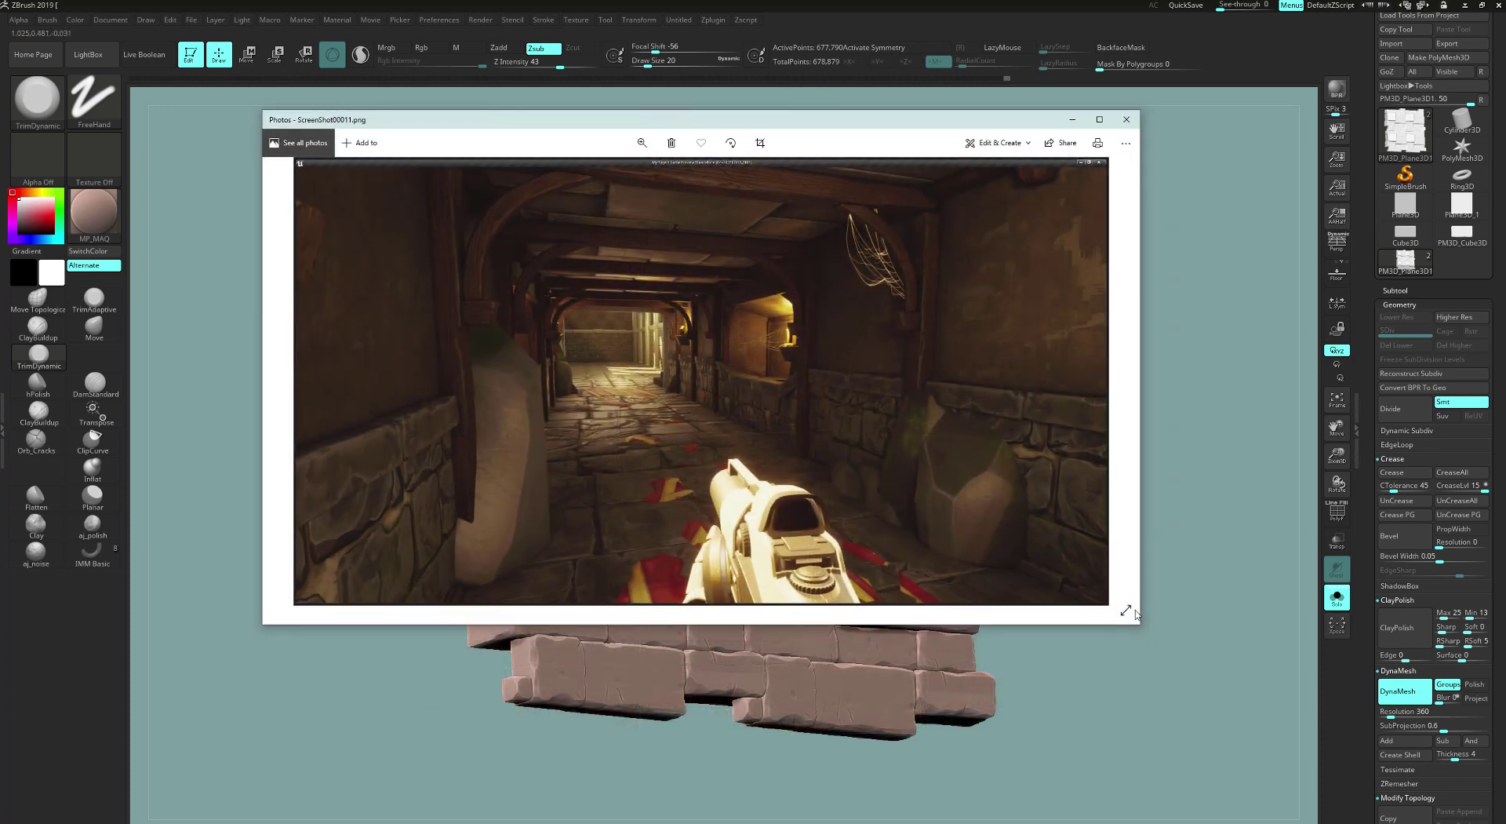
pyautogui.moveTo(1149, 630); pyautogui.dragTo(1264, 762)
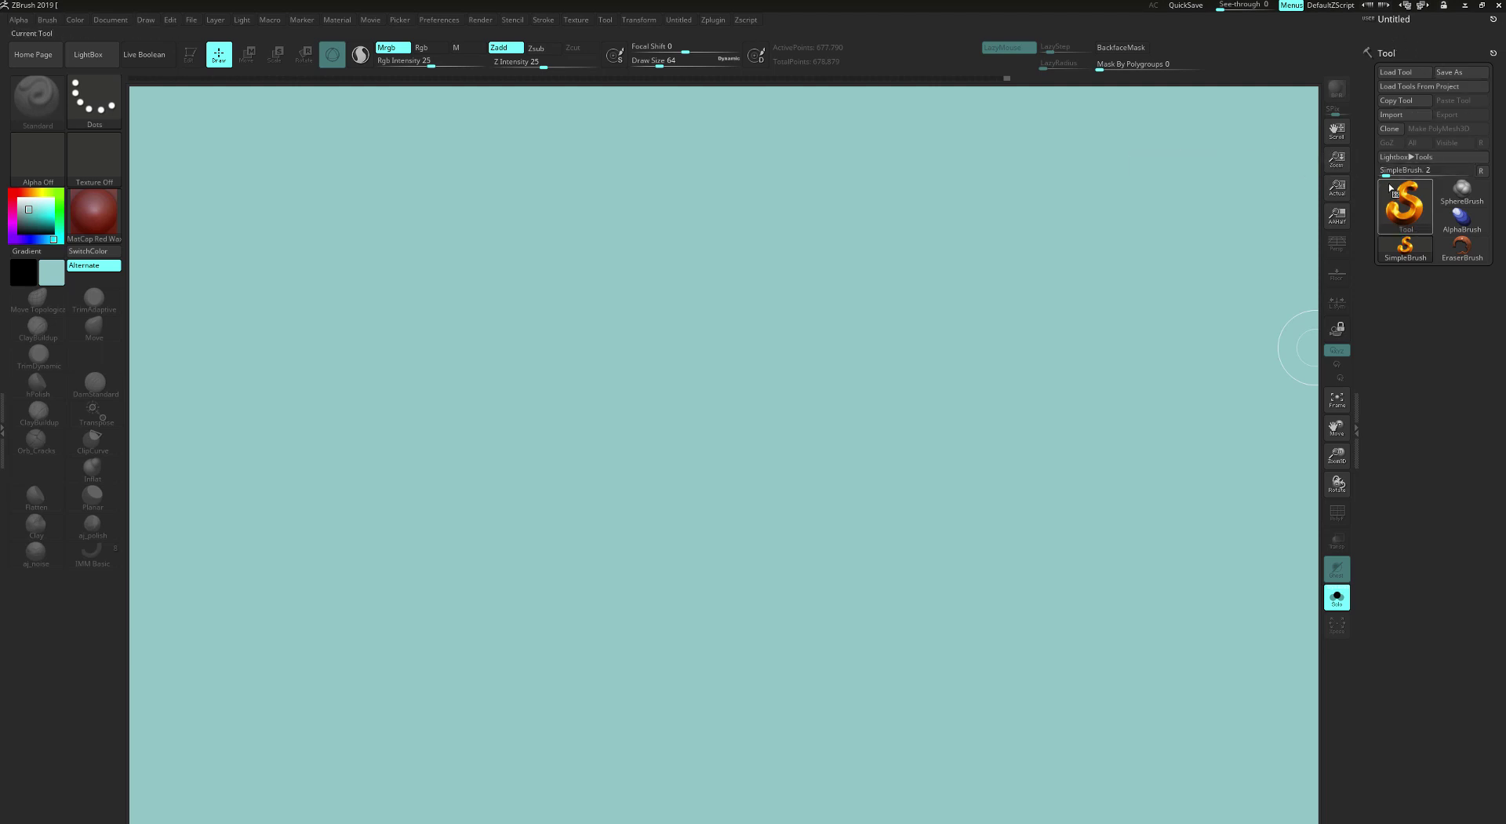
# Step: Make a PolyMesh3D from a Plane3D, draw it on the empty canvas and make it editable with the MP_MAQ material
pyautogui.moveTo(1404, 172); pyautogui.dragTo(1453, 183)
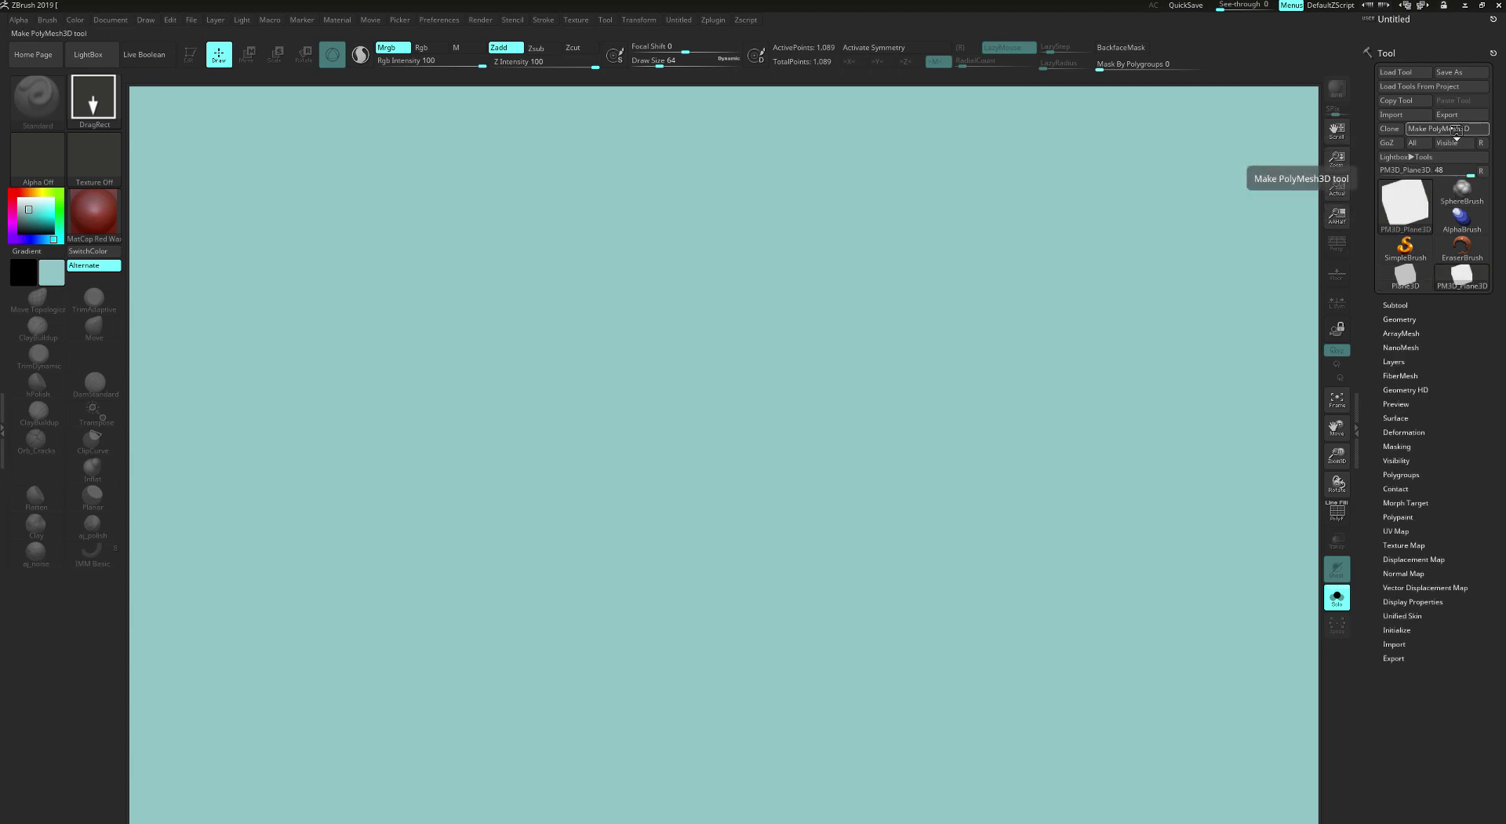
pyautogui.click(1458, 130)
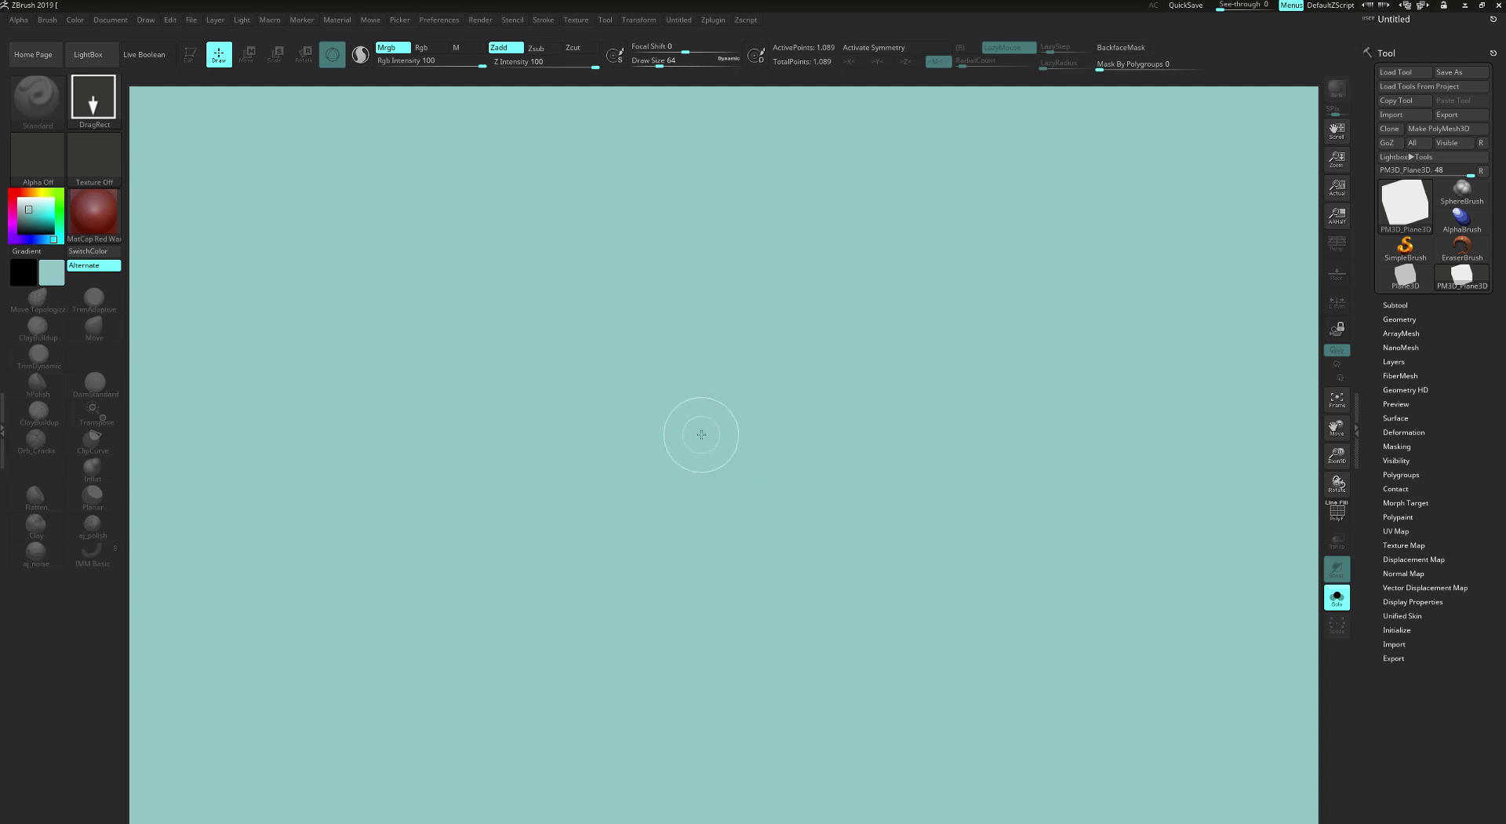
pyautogui.moveTo(699, 433)
pyautogui.mouseDown()
pyautogui.moveTo(720, 538)
pyautogui.moveTo(703, 615)
pyautogui.moveTo(722, 585)
pyautogui.moveTo(737, 598)
pyautogui.moveTo(703, 614)
pyautogui.moveTo(703, 656)
pyautogui.moveTo(699, 599)
pyautogui.moveTo(696, 657)
pyautogui.mouseUp()
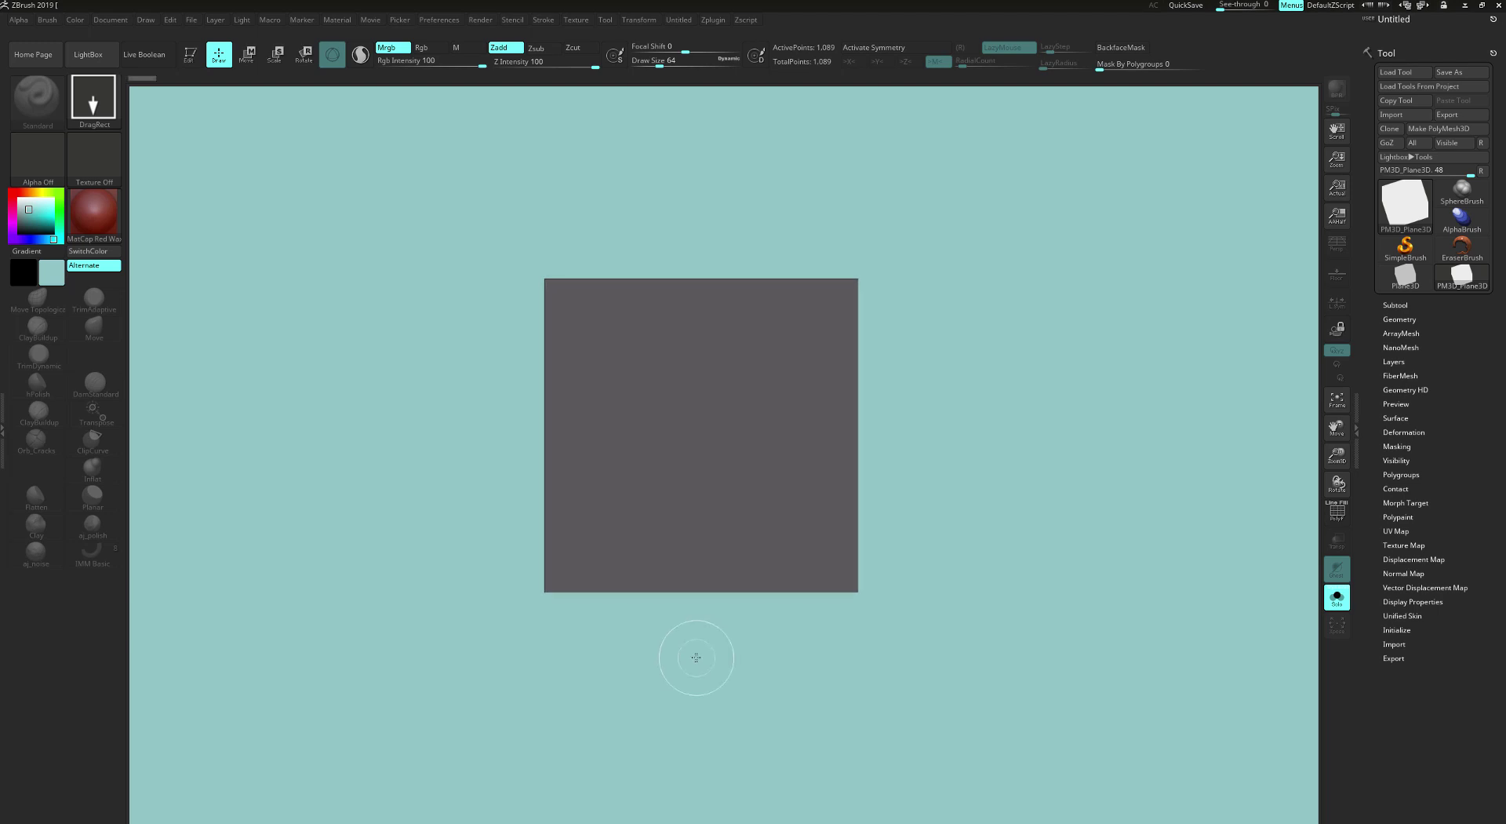
pyautogui.click(190, 54)
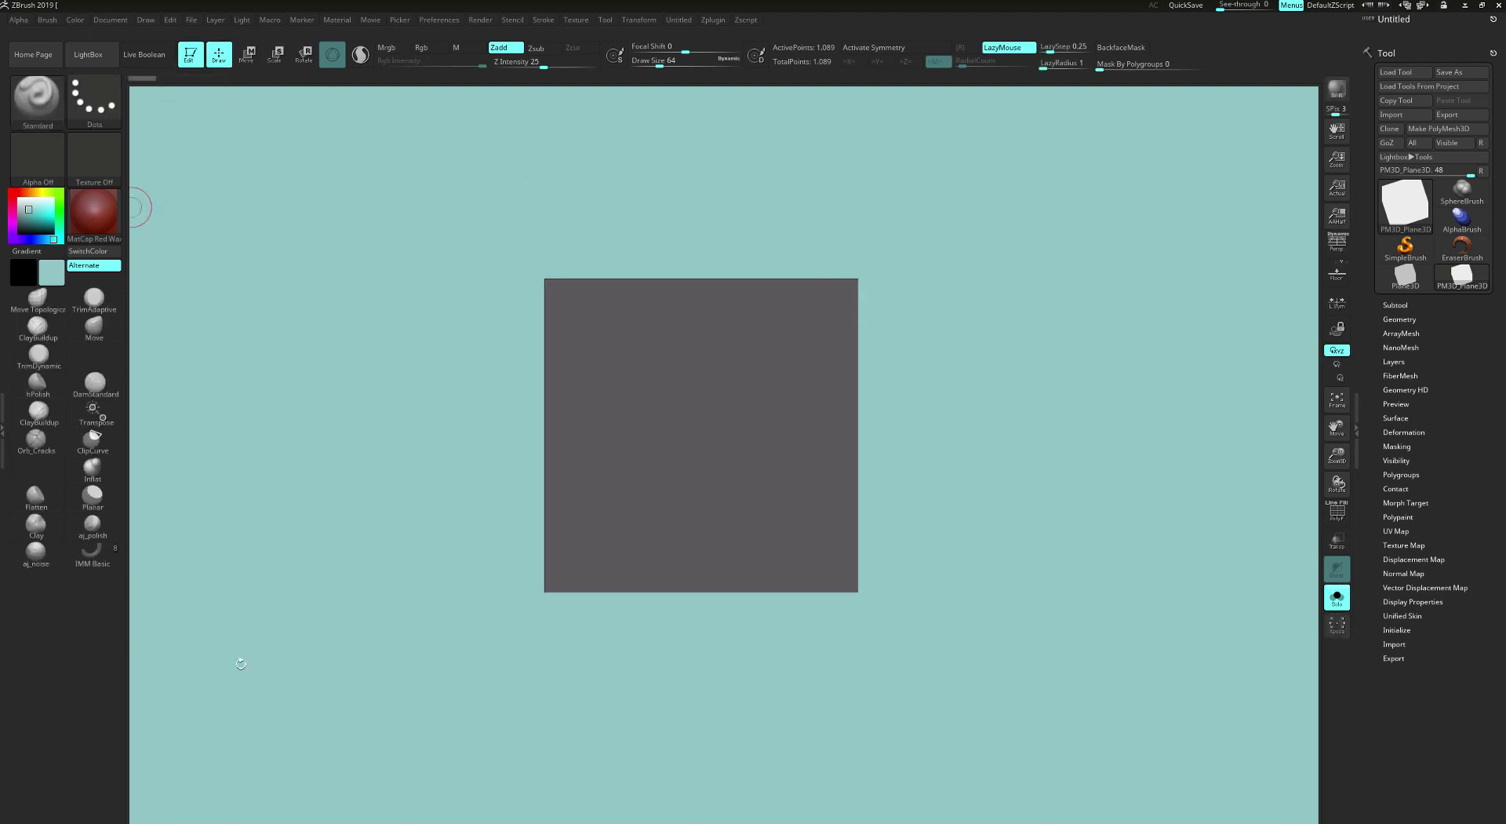
pyautogui.moveTo(241, 663); pyautogui.dragTo(1040, 526)
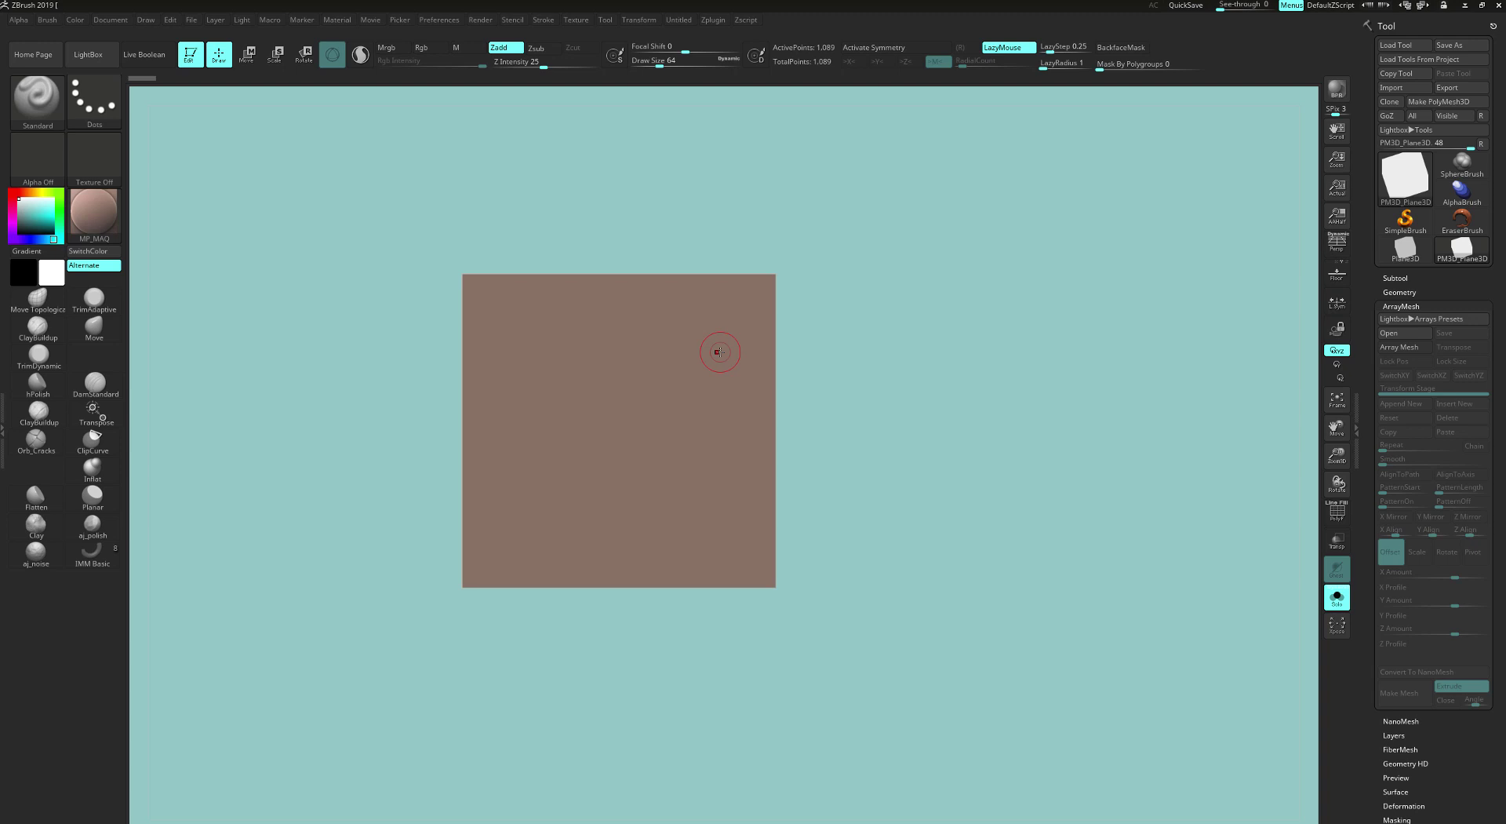
# Step: Show the plane's polyframe and turn on Array Mesh with an X Amount offset of 2
pyautogui.hotkey('shift', 'f')
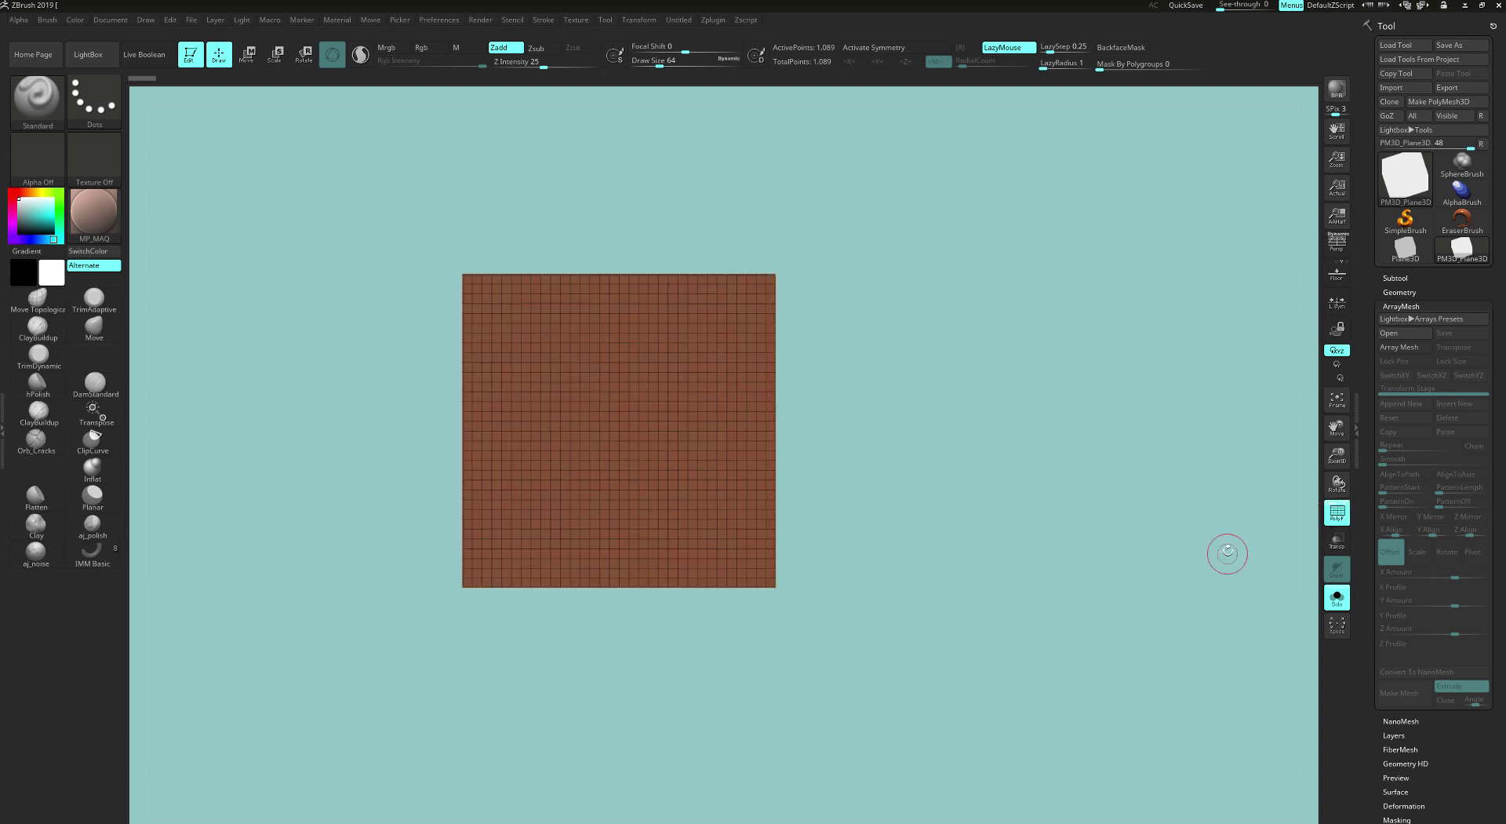
pyautogui.scroll(-3, 1498, 312)
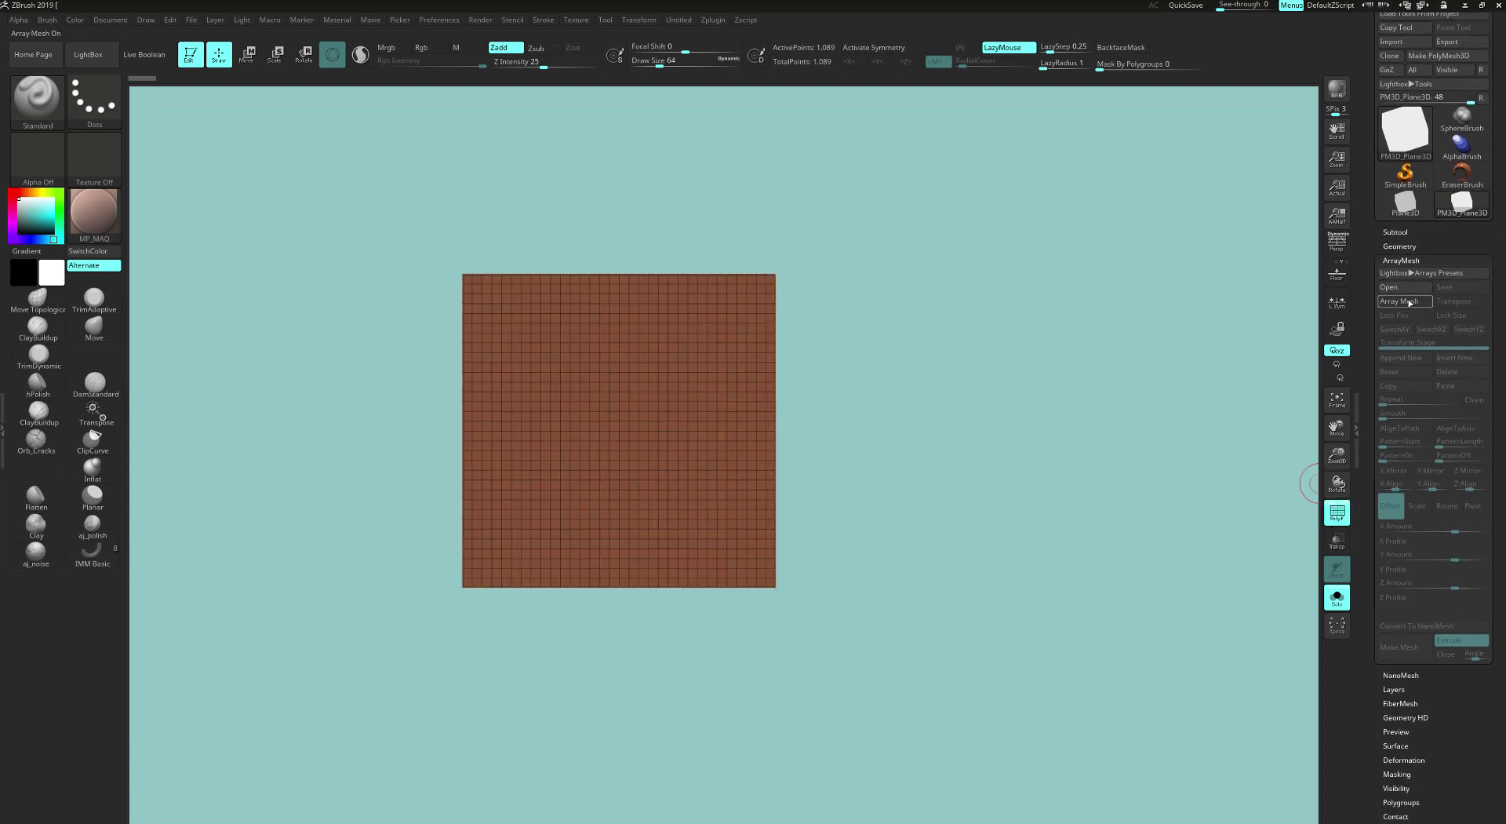
pyautogui.click(1403, 301)
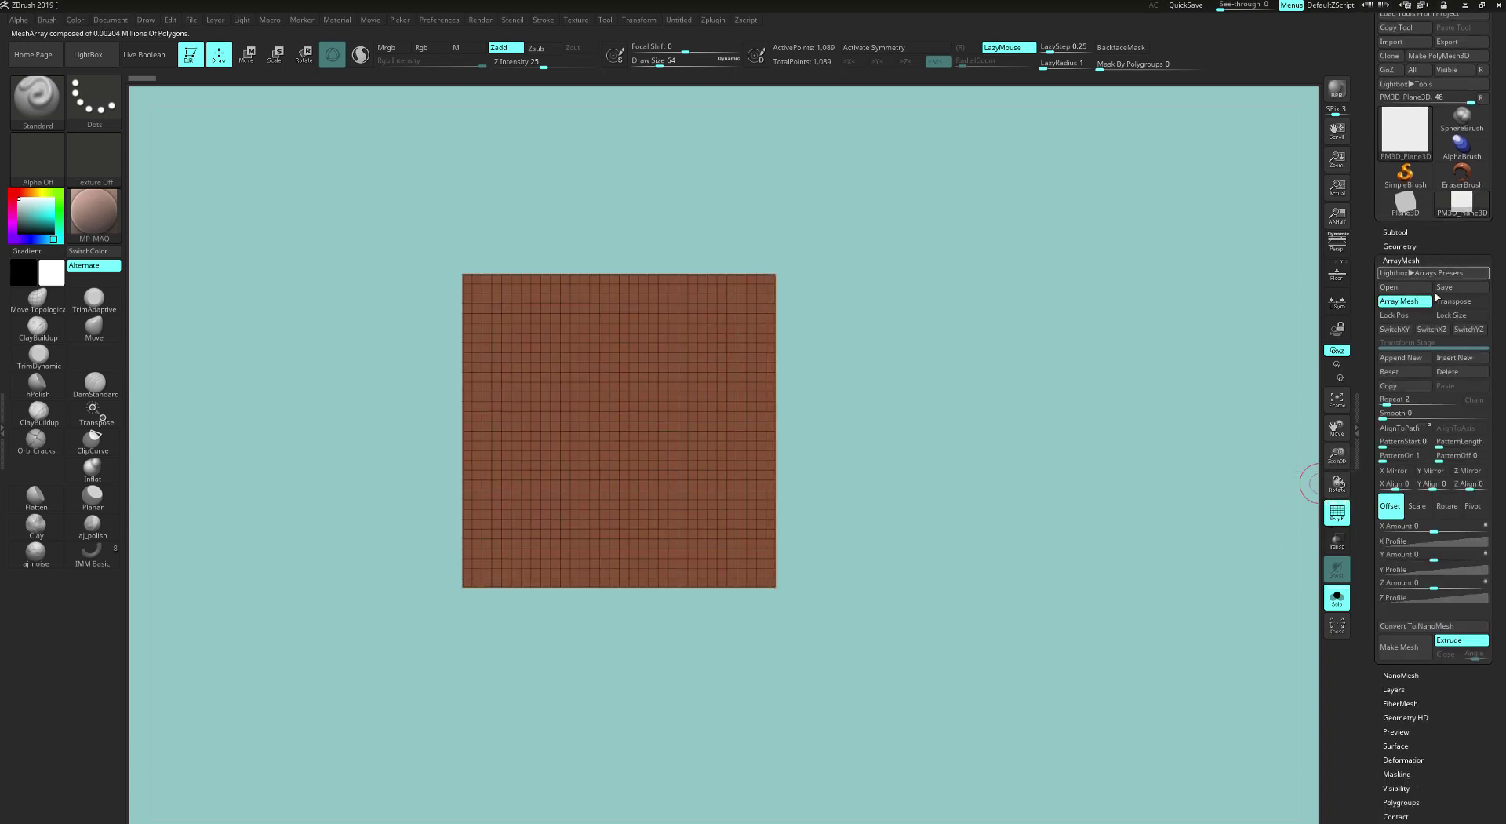
pyautogui.scroll(-5, 1382, 301)
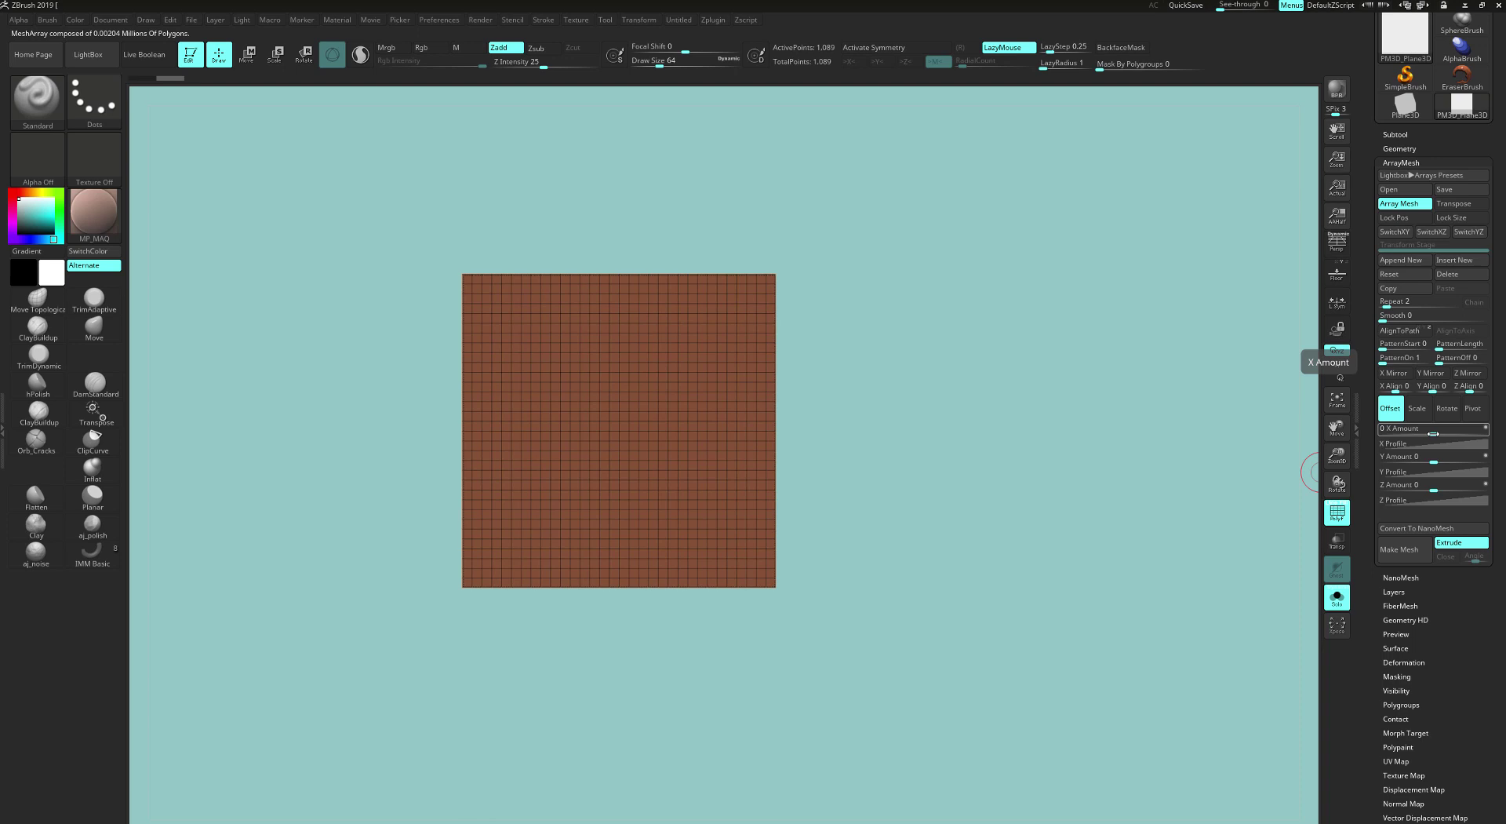
pyautogui.click(1432, 433)
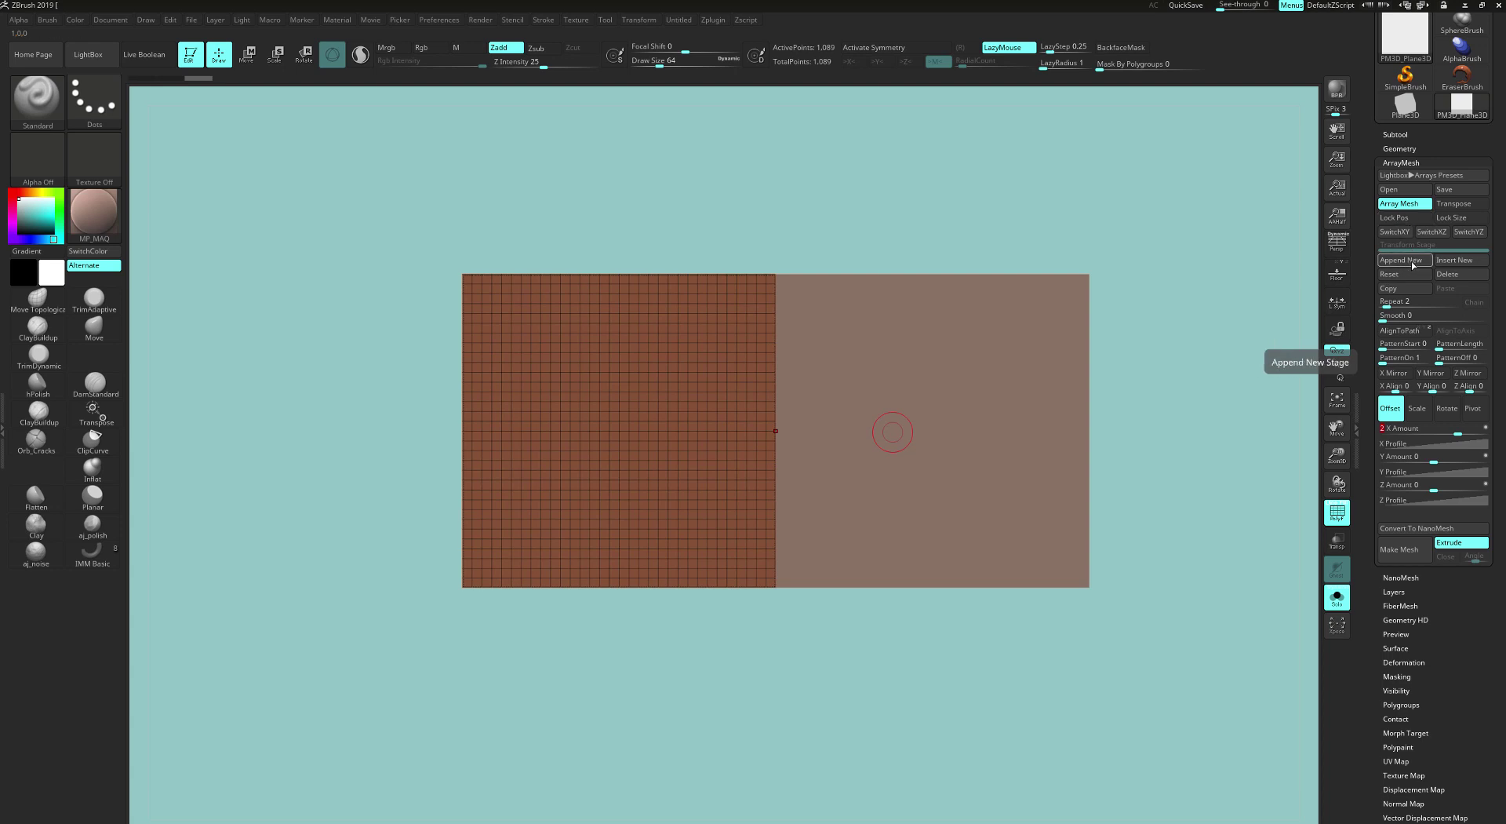
# Step: Append a new array stage with a Y Amount offset of 2 to form a two-by-two grid of planes
pyautogui.click(1391, 263)
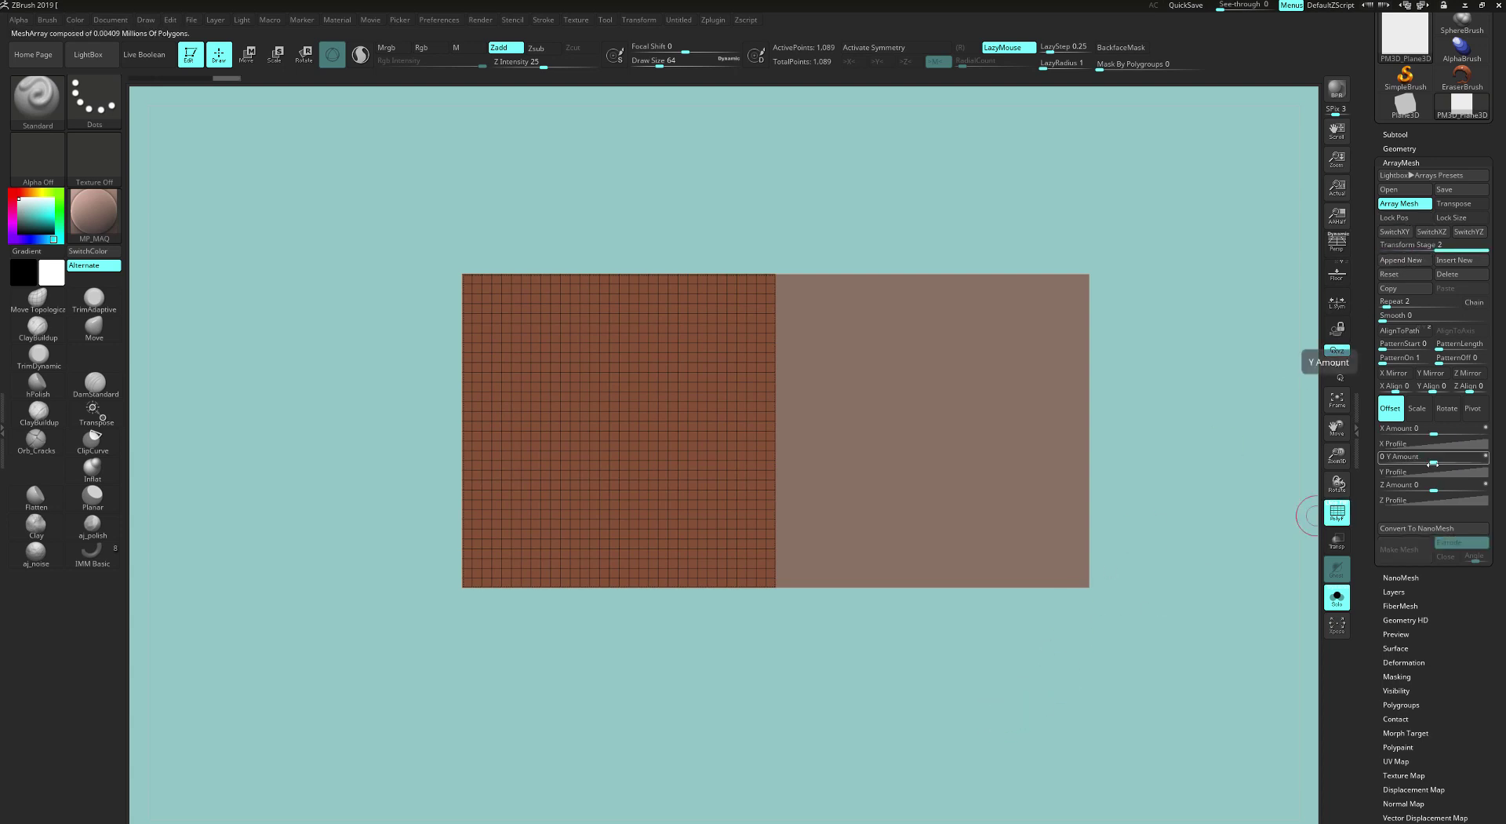
pyautogui.write('2')
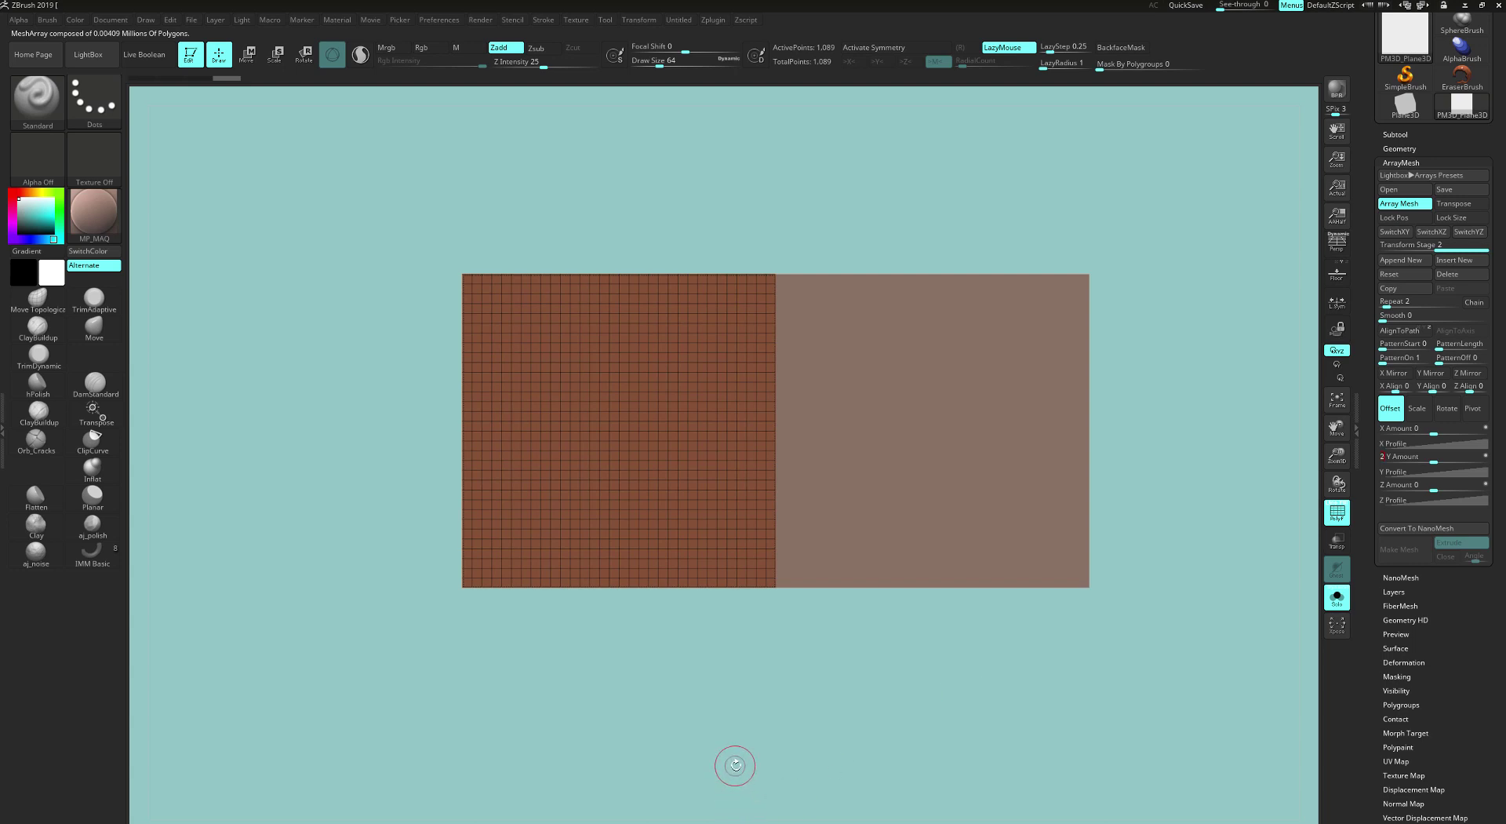
pyautogui.press('Return')
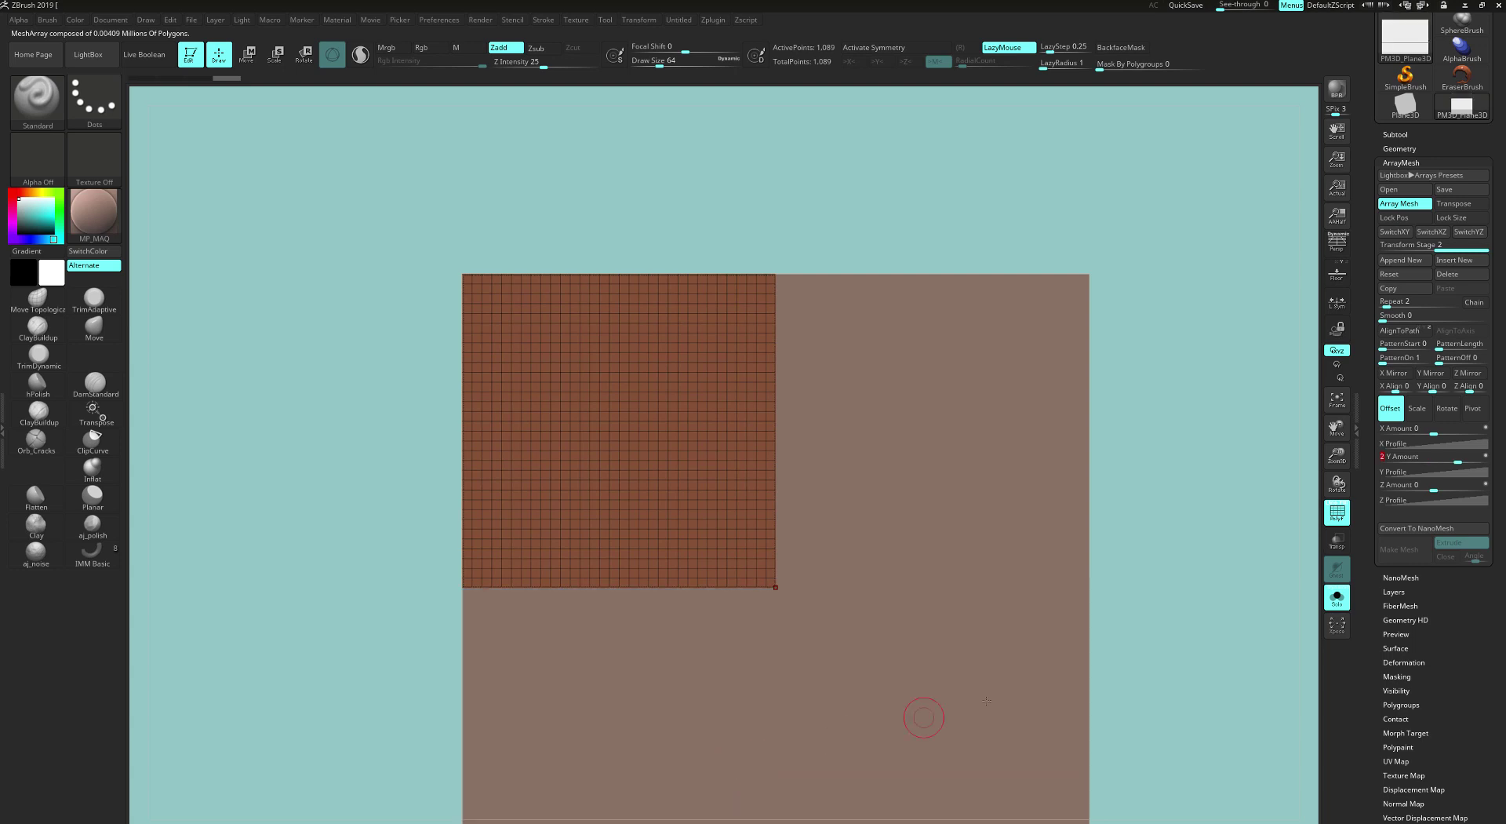
pyautogui.keyDown('alt'); pyautogui.moveTo(1192, 607); pyautogui.dragTo(1176, 459); pyautogui.keyUp('alt')
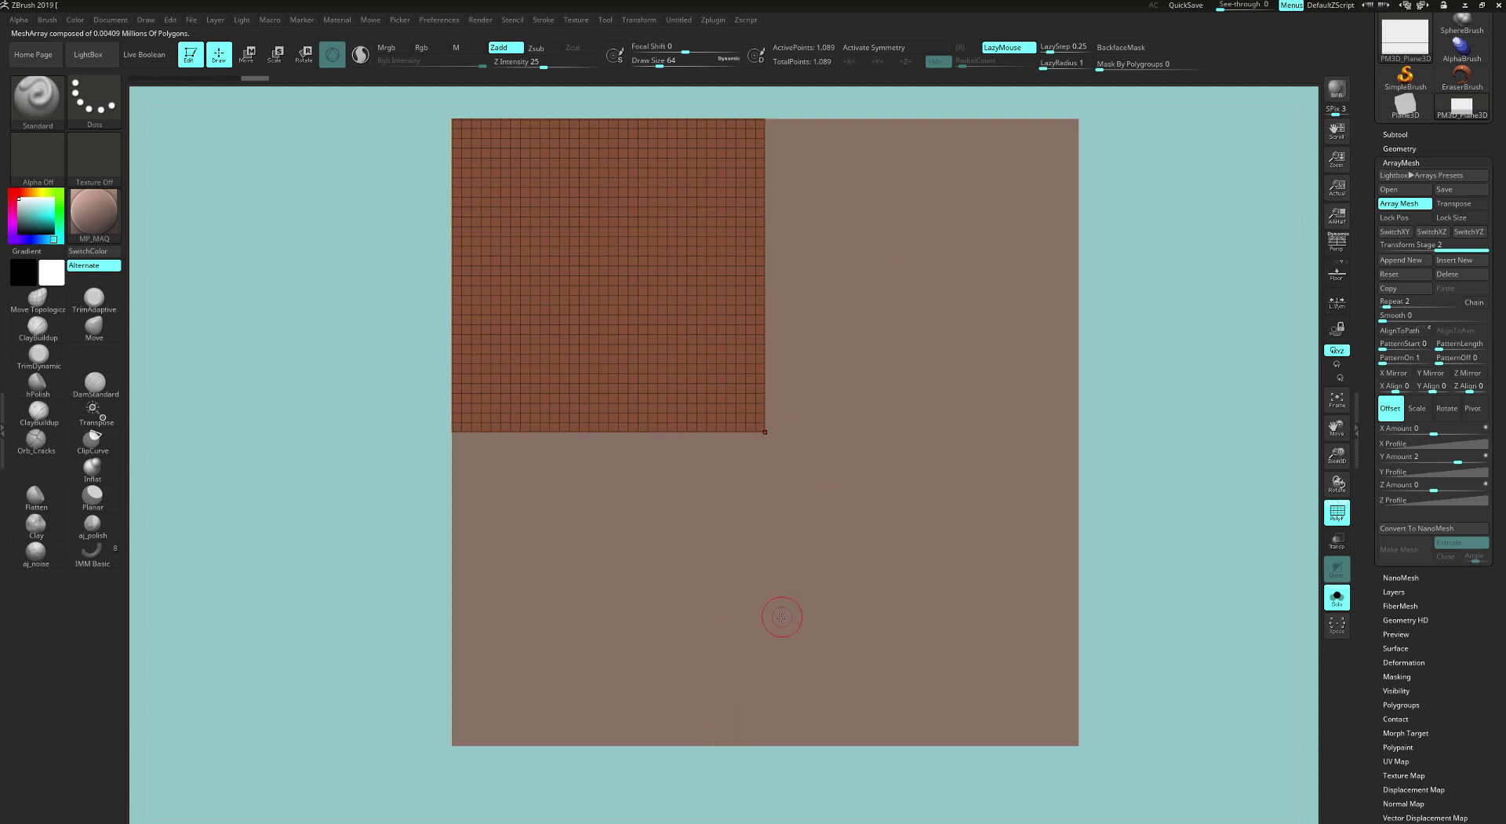
pyautogui.keyDown('alt'); pyautogui.moveTo(1190, 471); pyautogui.dragTo(1186, 491); pyautogui.keyUp('alt')
pyautogui.moveTo(1494, 339); pyautogui.dragTo(1493, 509)
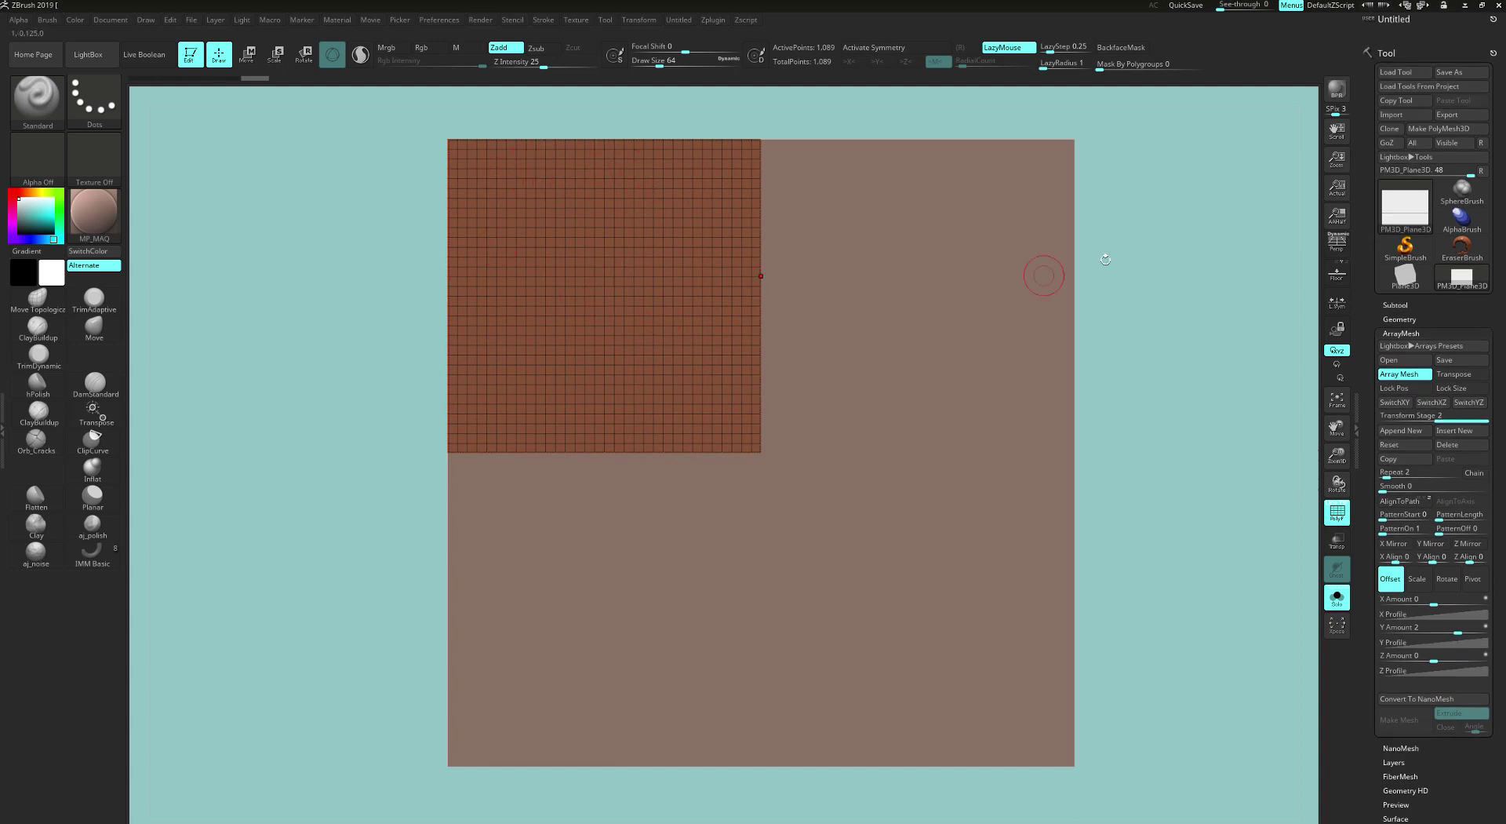
pyautogui.keyDown('alt'); pyautogui.moveTo(1136, 273); pyautogui.dragTo(1151, 316); pyautogui.keyUp('alt')
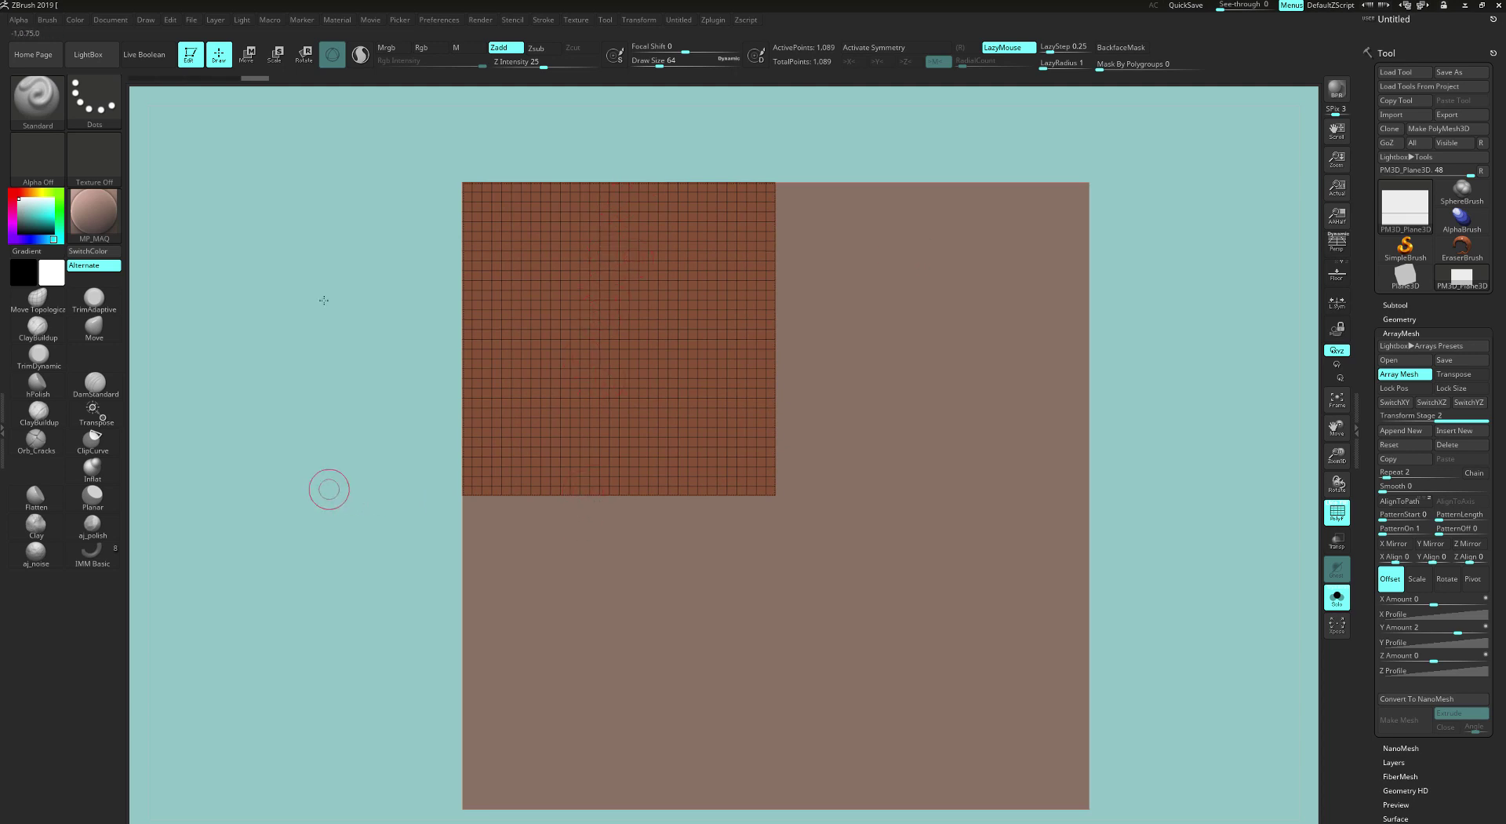
# Step: Try inserting a cube from the IMM Primitives brush at the source plane's upper-left corner, and undo it
pyautogui.click(46, 110)
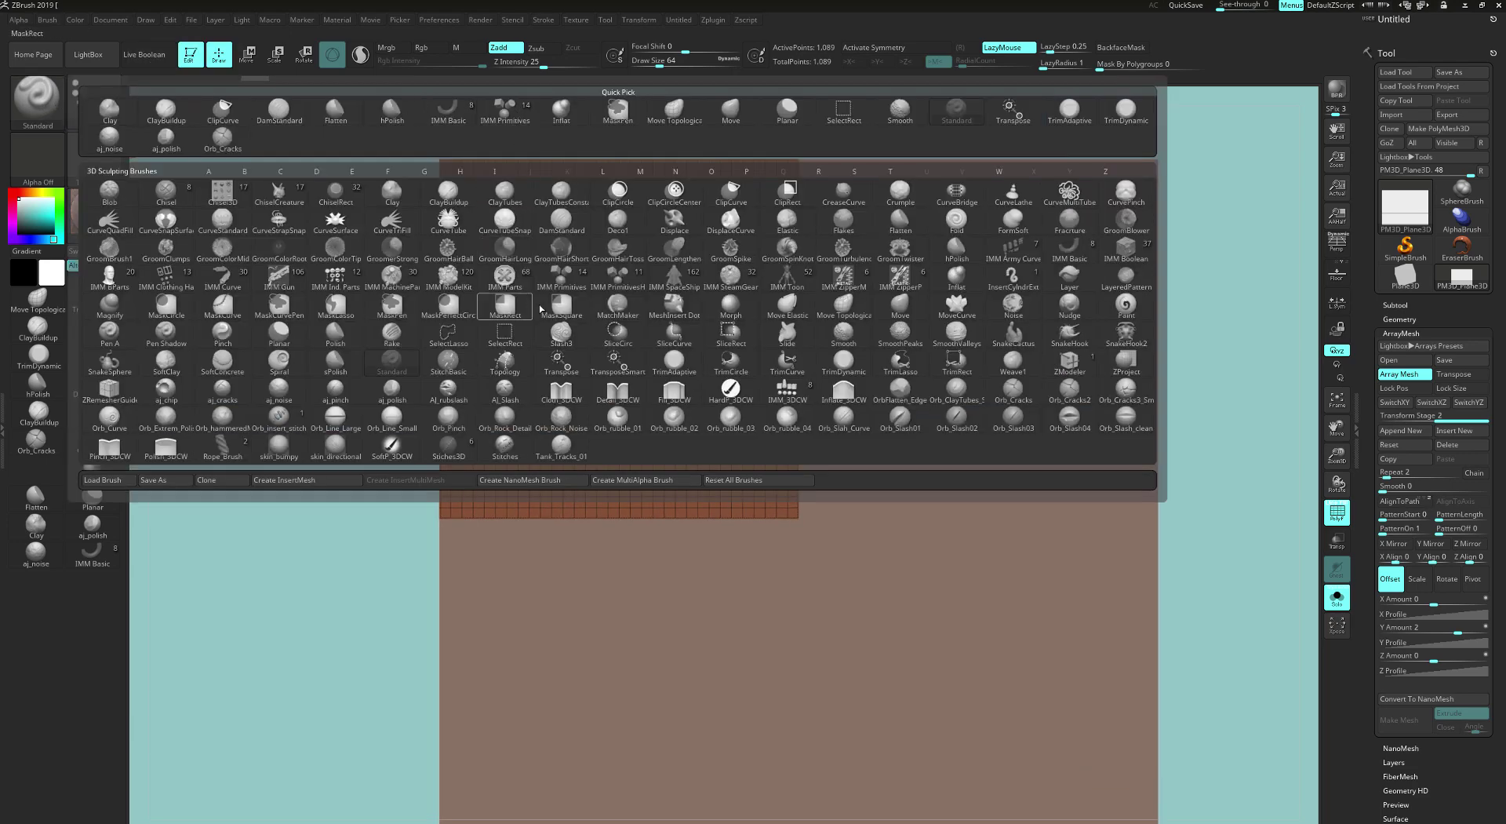
pyautogui.click(506, 119)
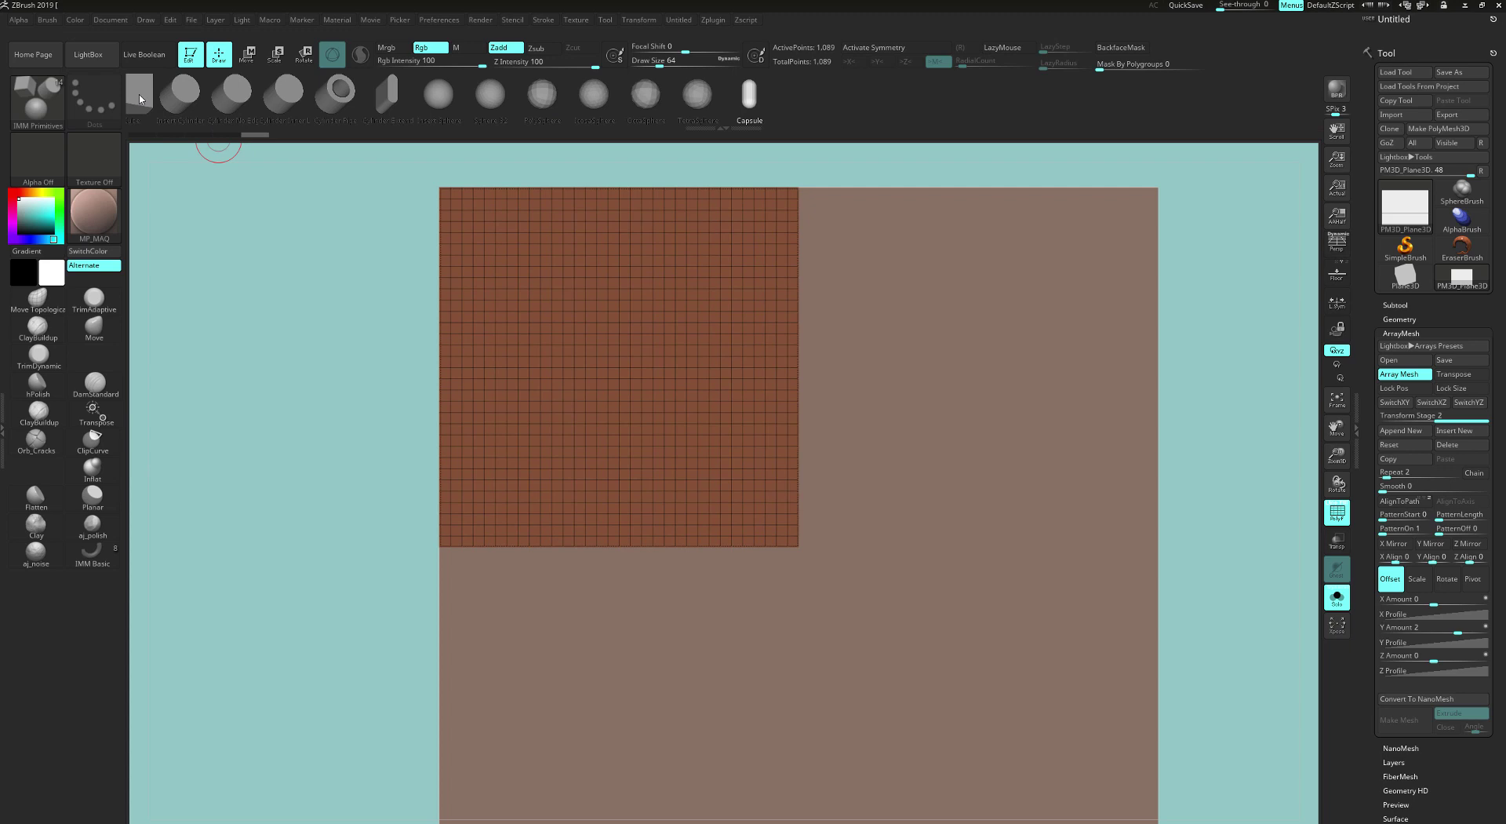
pyautogui.keyDown('alt'); pyautogui.moveTo(356, 540); pyautogui.dragTo(409, 558); pyautogui.keyUp('alt')
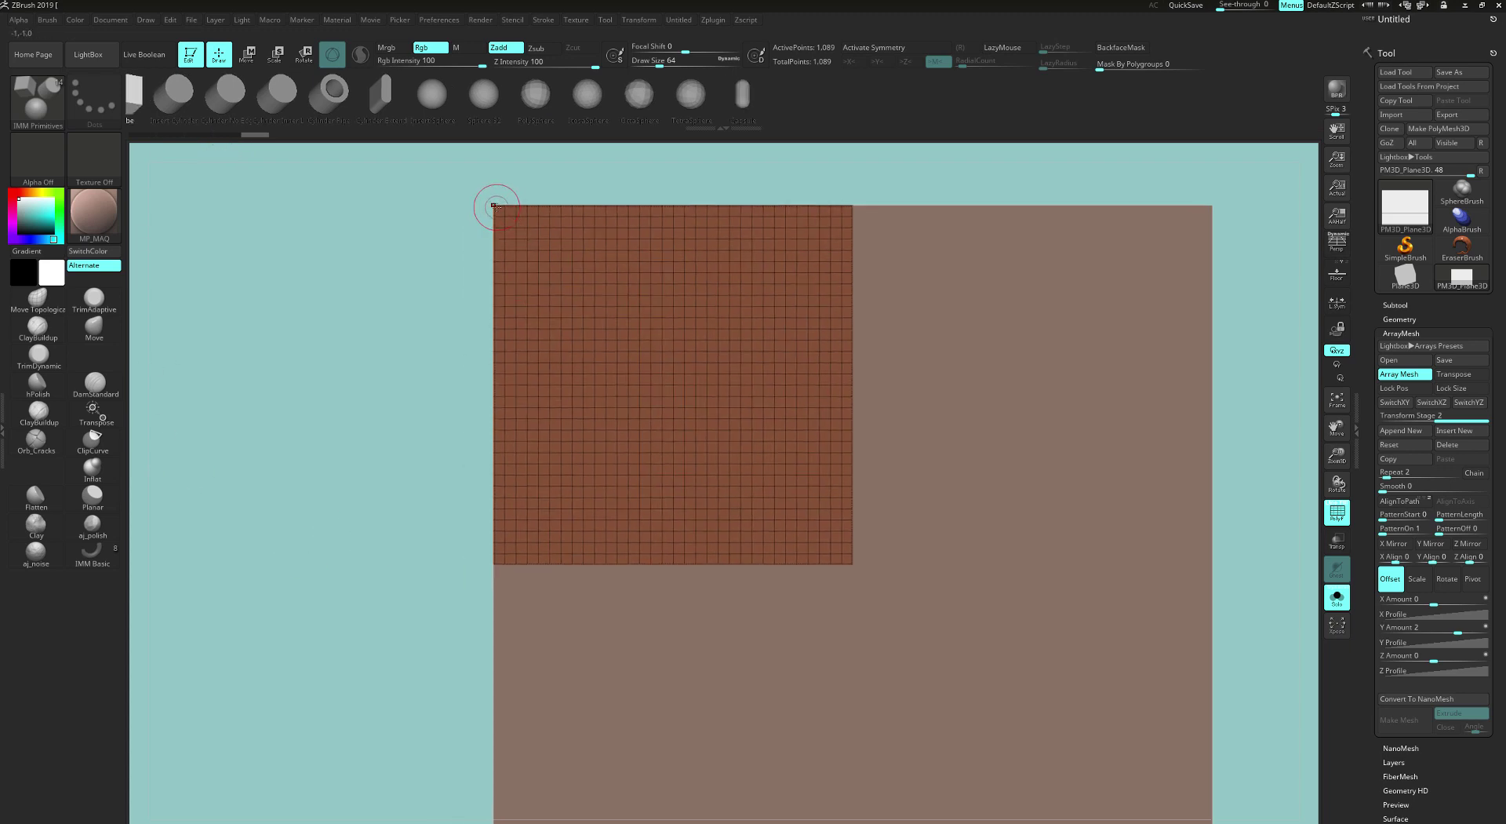
pyautogui.moveTo(495, 206)
pyautogui.mouseDown()
pyautogui.moveTo(562, 259)
pyautogui.moveTo(562, 272)
pyautogui.moveTo(516, 277)
pyautogui.mouseUp()
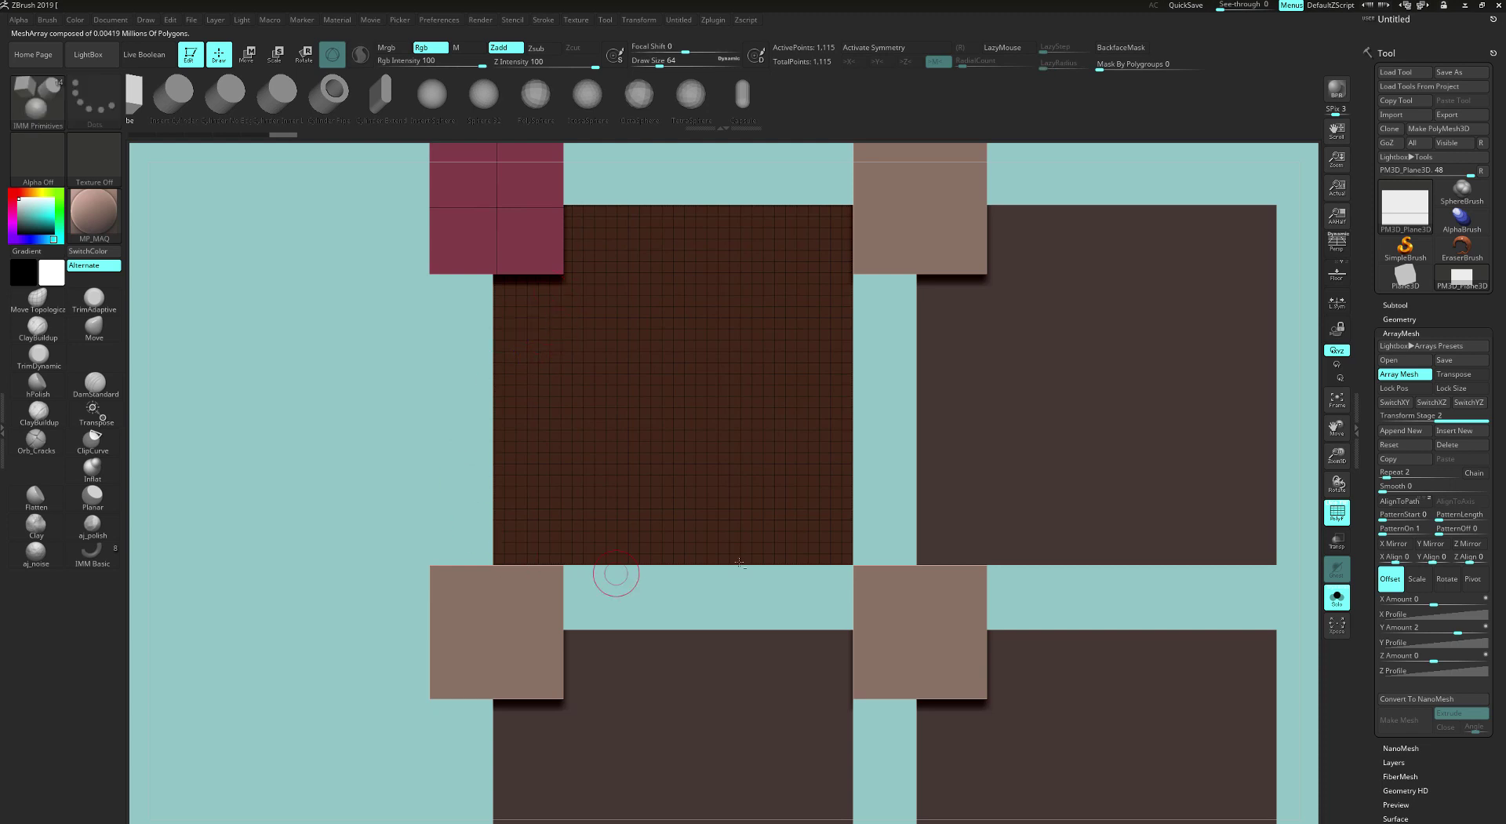
pyautogui.keyDown('alt'); pyautogui.moveTo(1244, 576); pyautogui.dragTo(1172, 554); pyautogui.keyUp('alt')
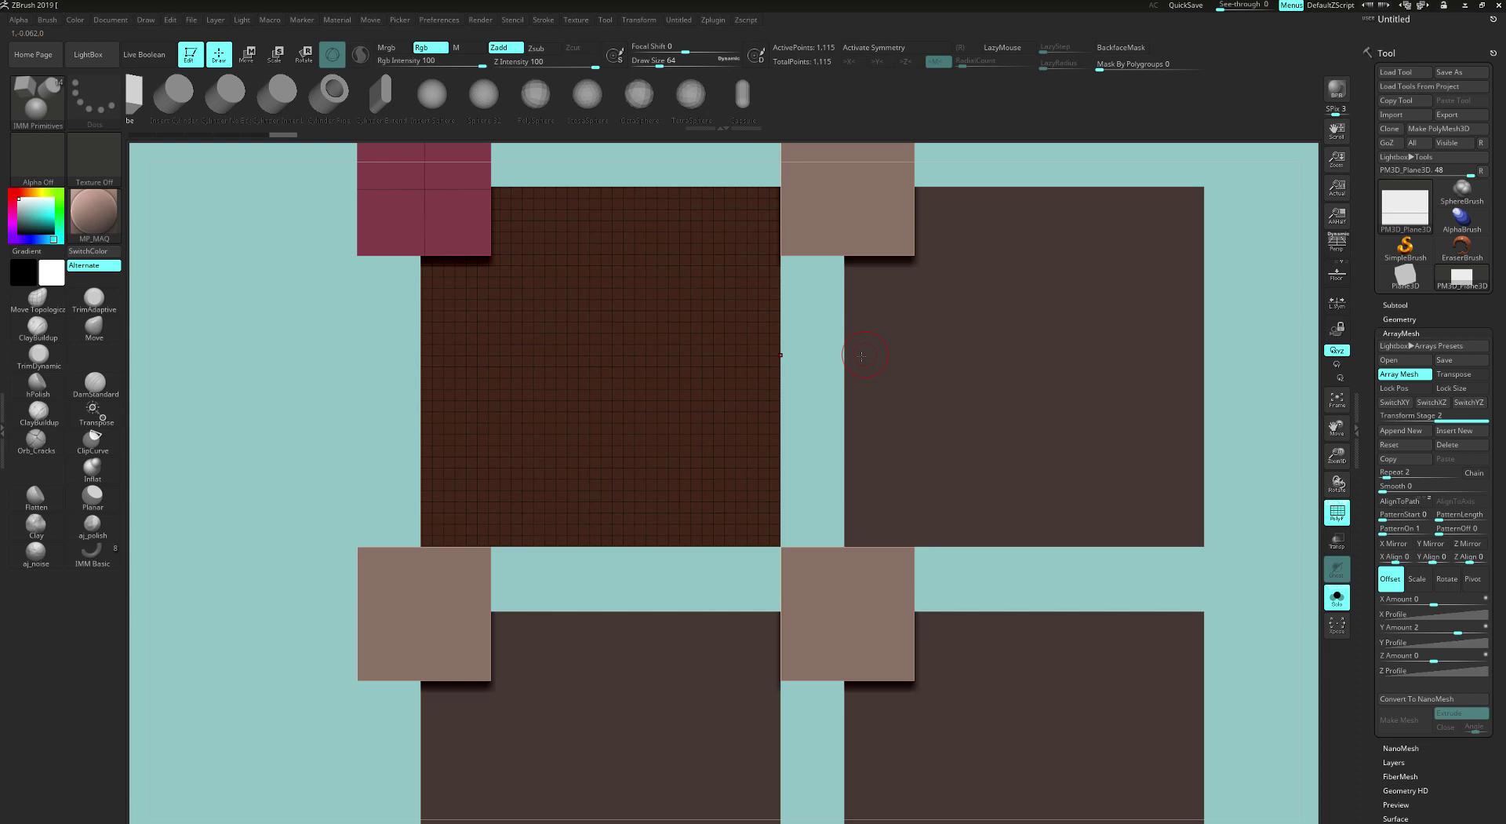
pyautogui.press('ctrl')
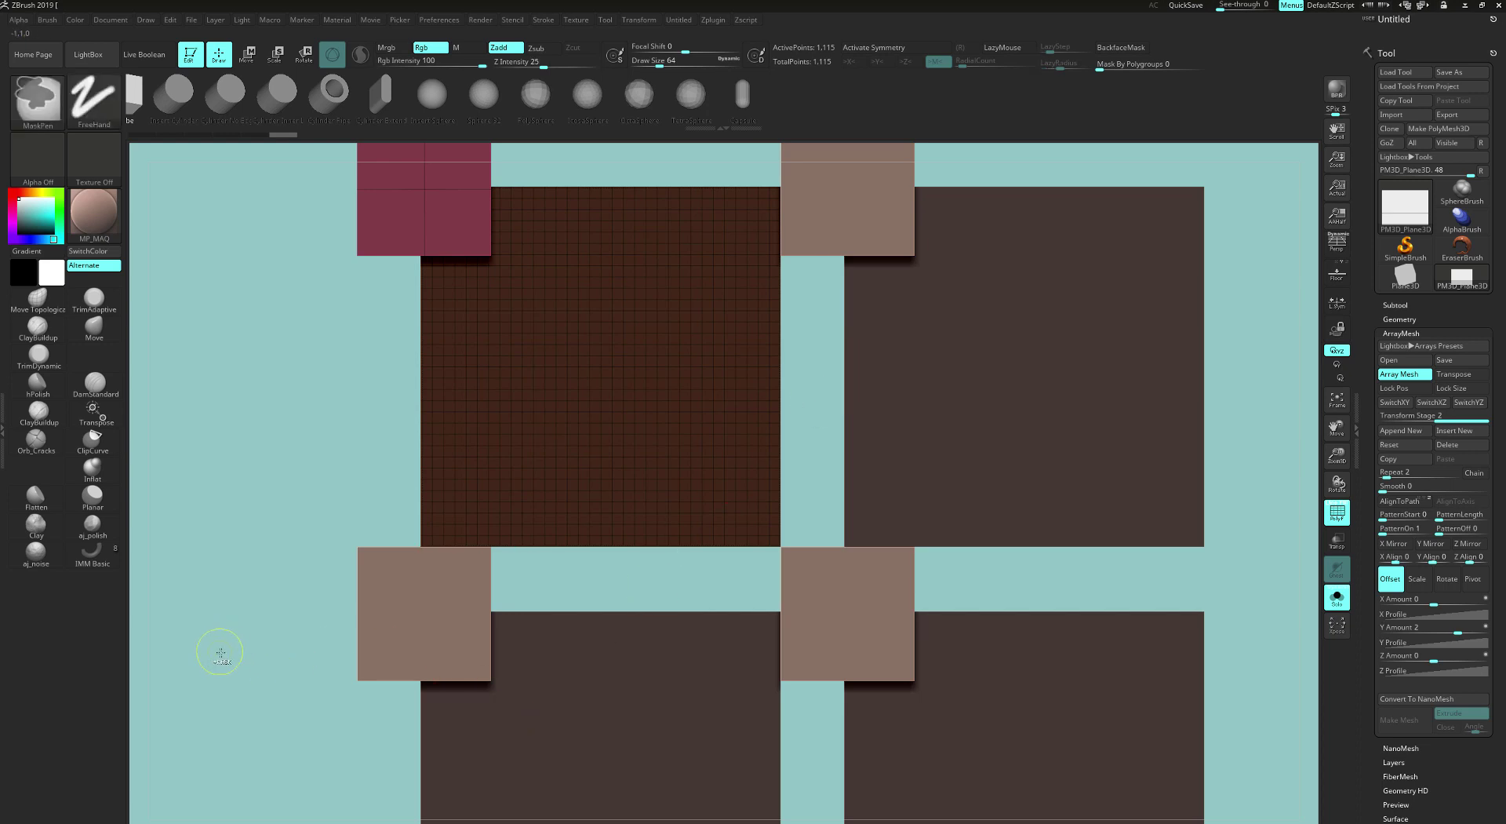
pyautogui.hotkey('ctrl', 'z')
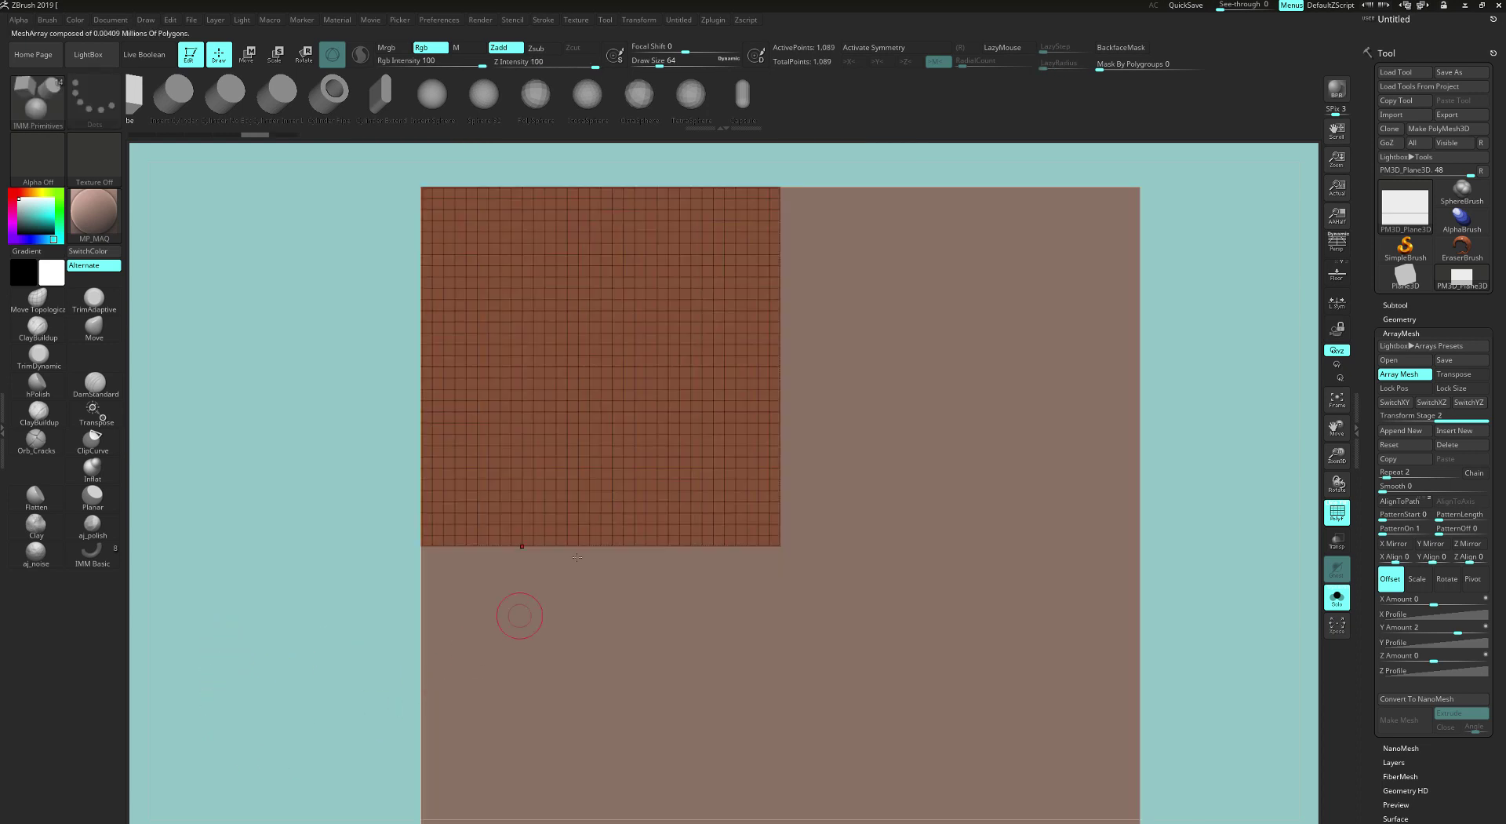
# Step: Turn on Lock Size for the array mesh
pyautogui.click(1462, 387)
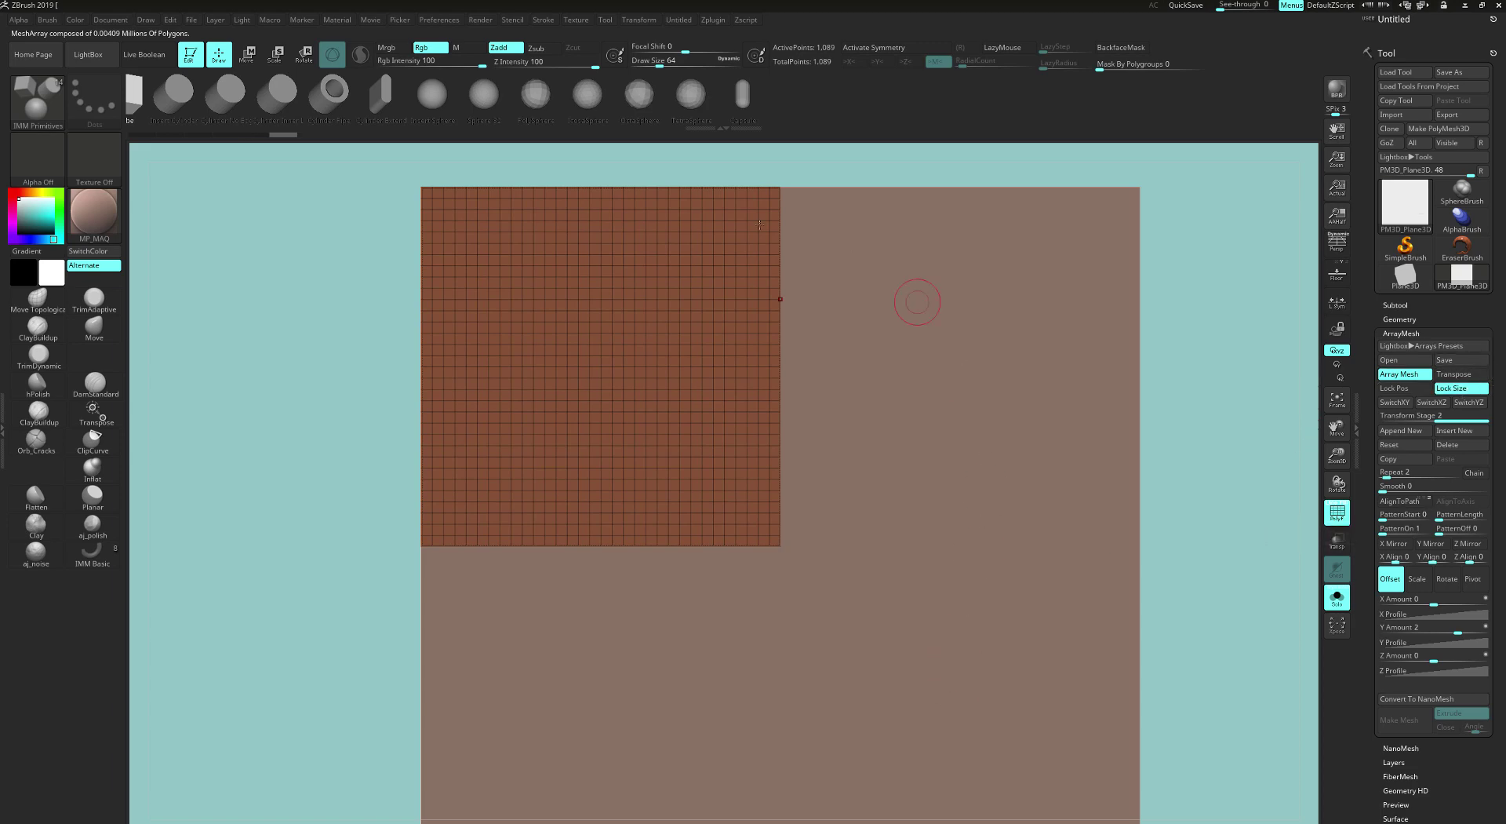
# Step: Try pulling out the source plane's right edge with the Move Topological brush, and undo it
pyautogui.click(37, 297)
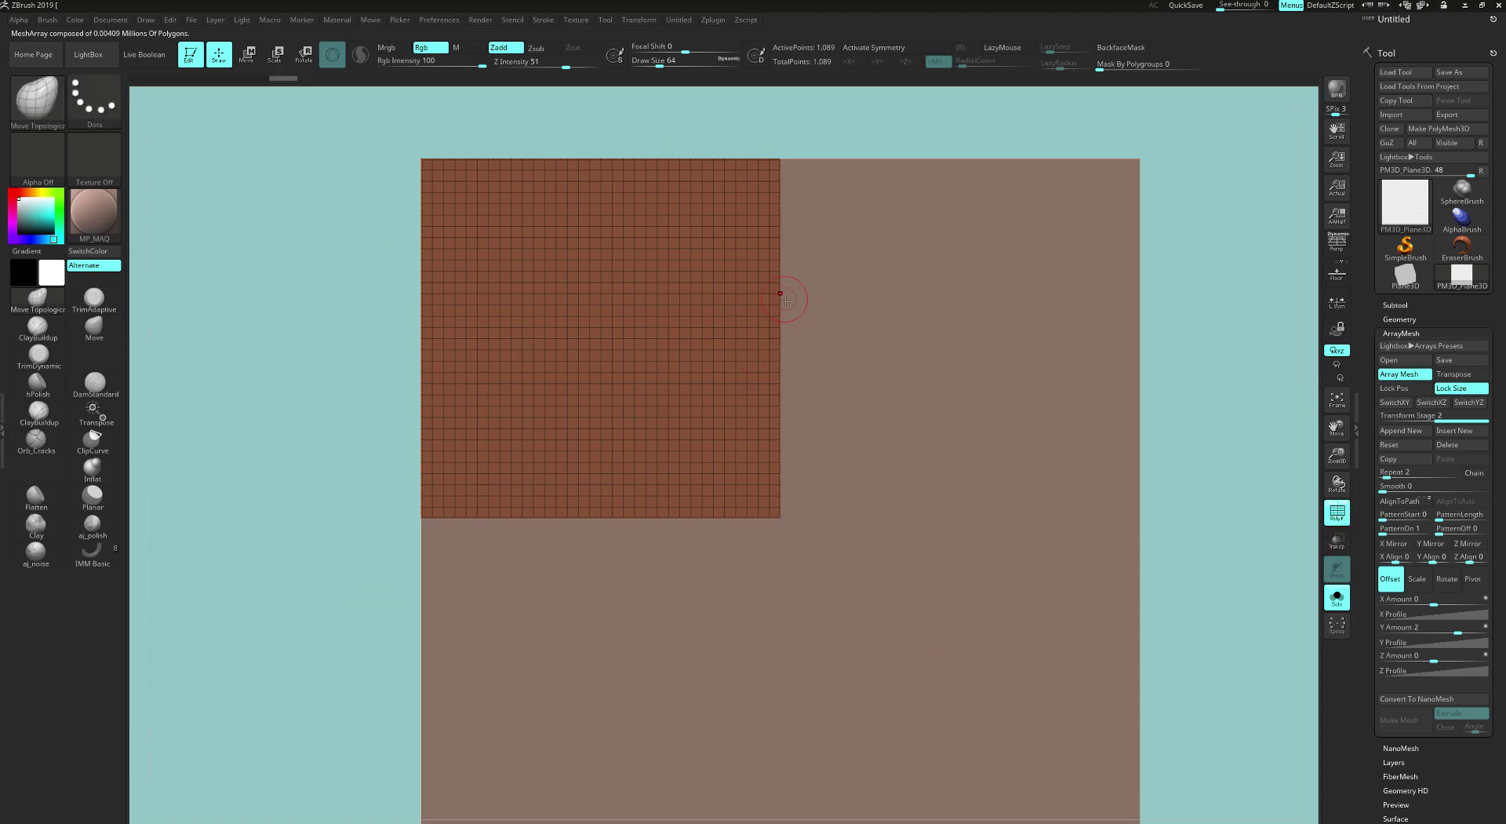
pyautogui.moveTo(780, 303)
pyautogui.mouseDown()
pyautogui.moveTo(824, 303)
pyautogui.moveTo(806, 303)
pyautogui.mouseUp()
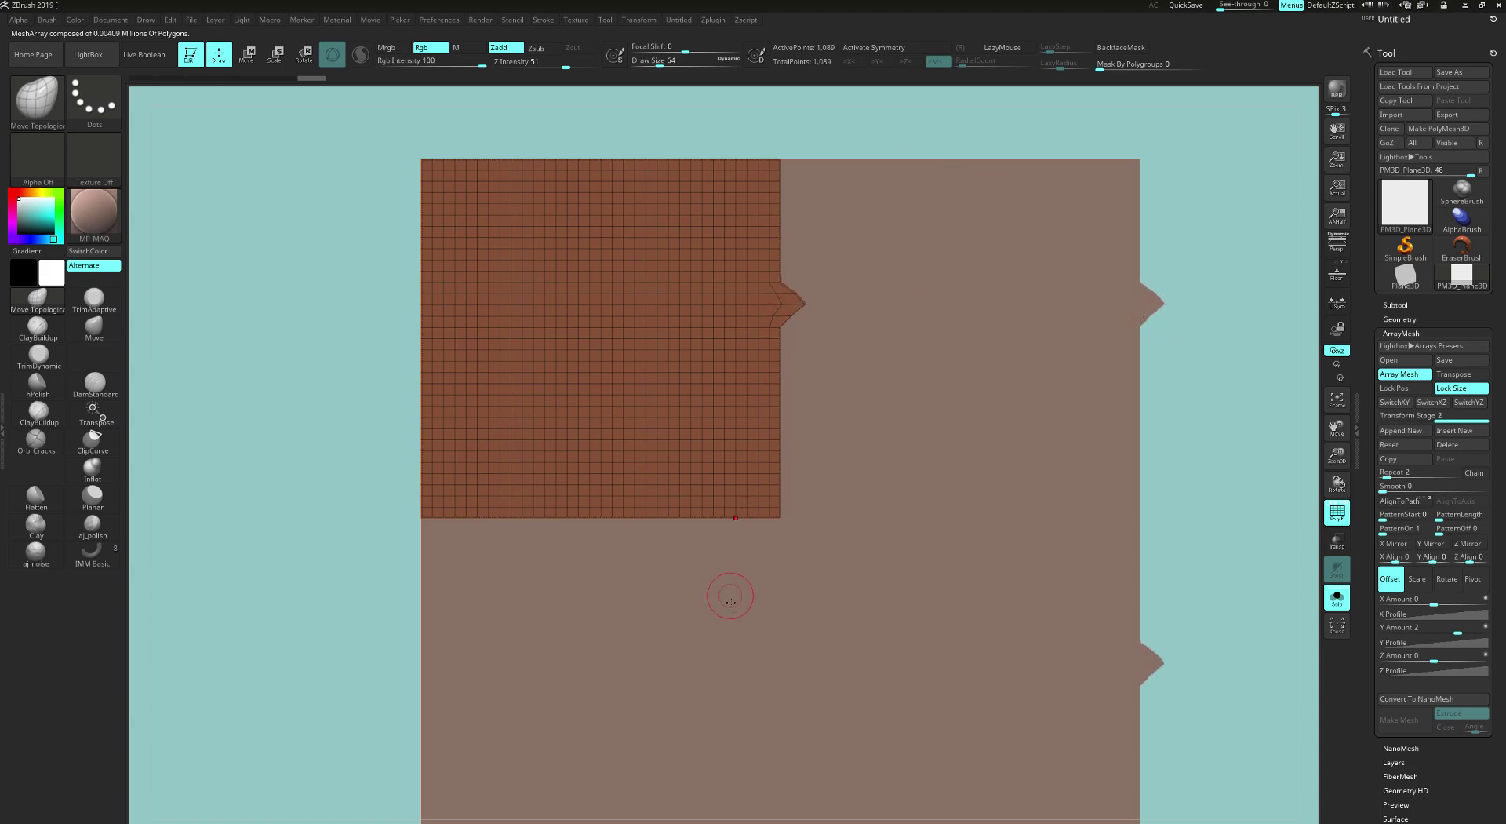
pyautogui.hotkey('ctrl', 'z')
pyautogui.hotkey('ctrl', 'z')
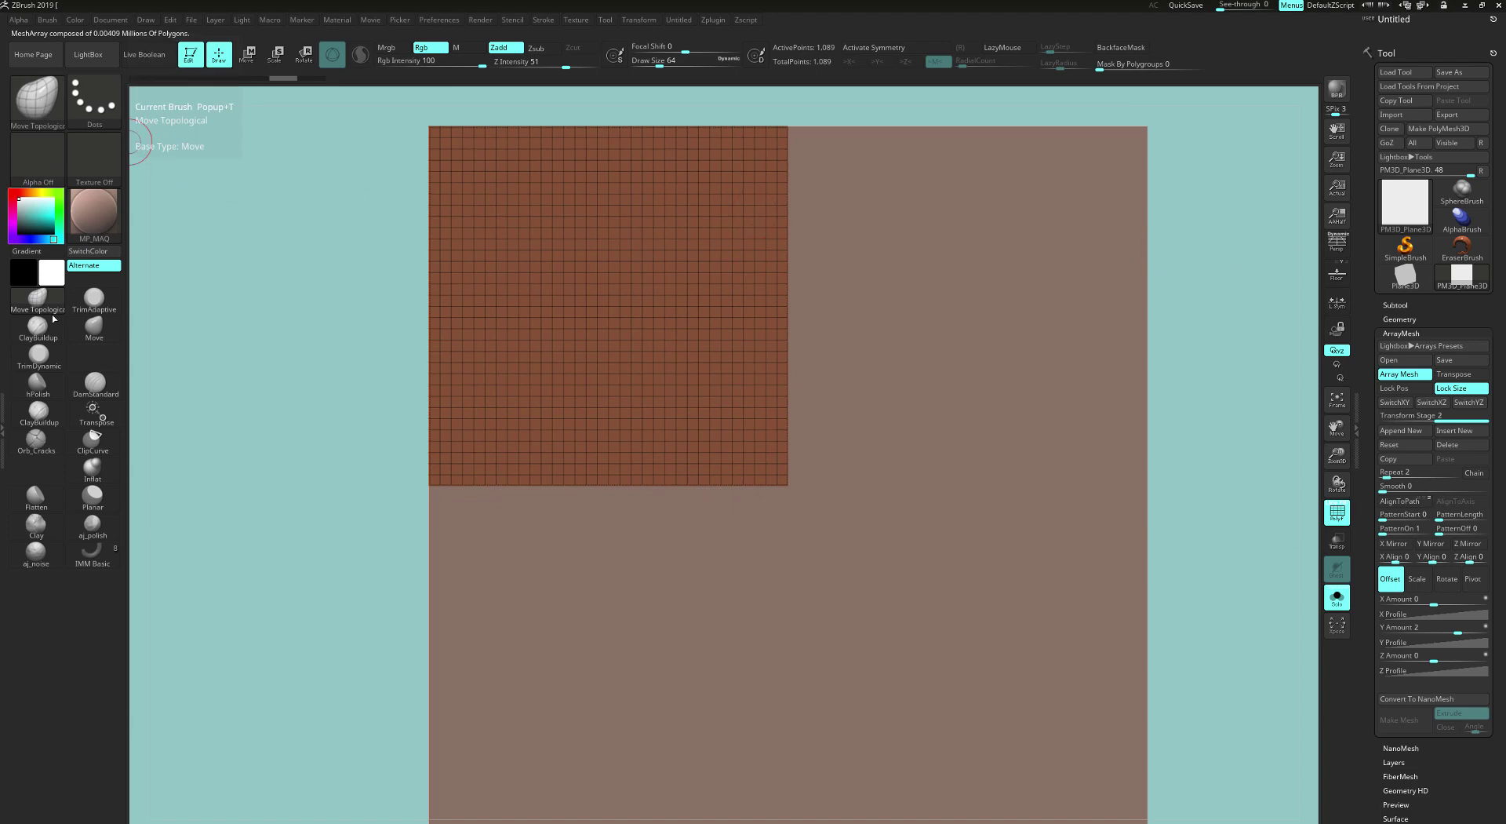
# Step: Insert a QCube from the IMM Primitives brush centred on the source plane's upper-left corner
pyautogui.click(45, 95)
pyautogui.click(505, 107)
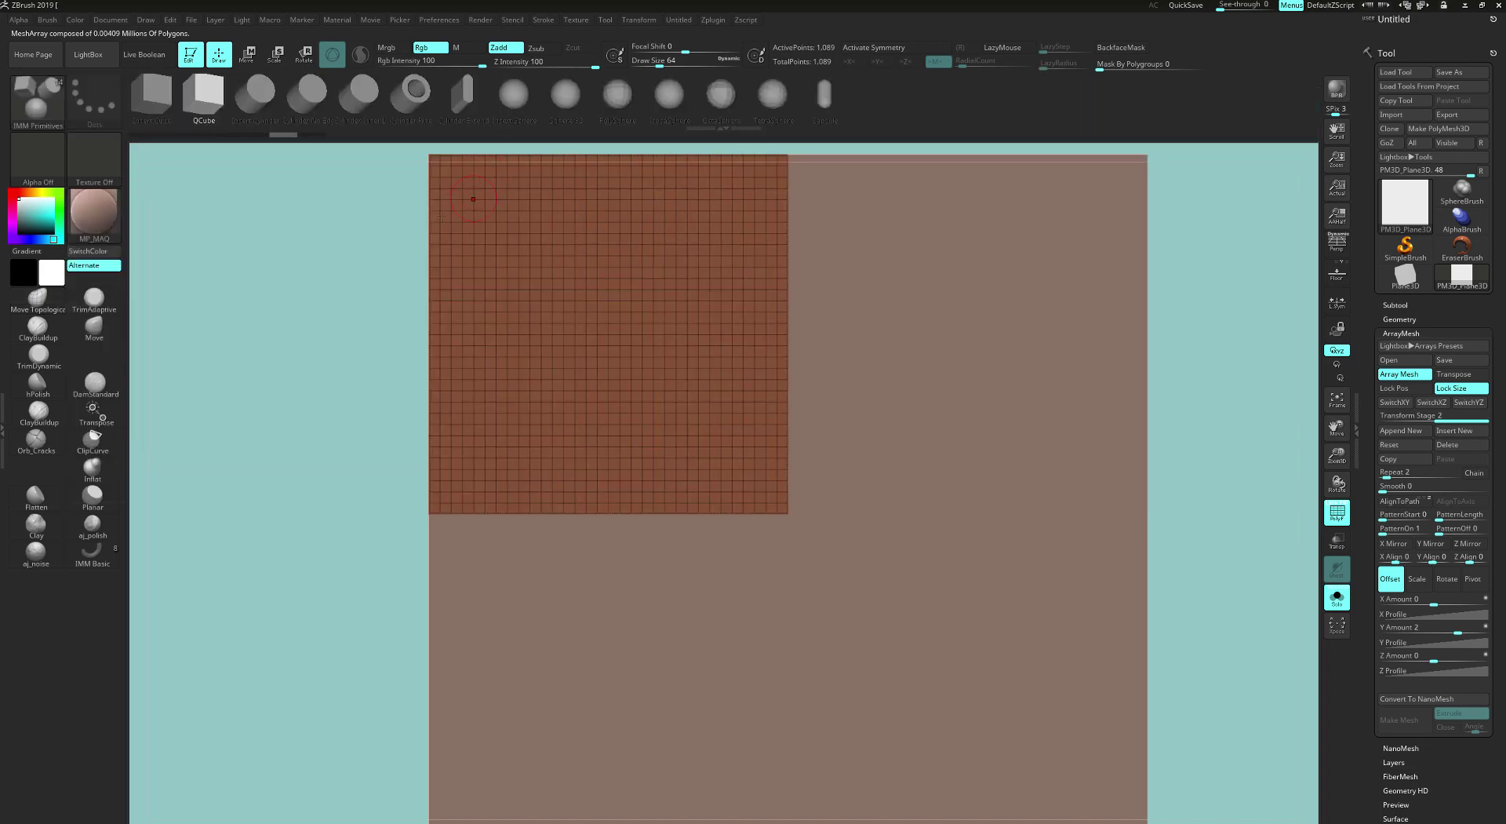
pyautogui.click(198, 89)
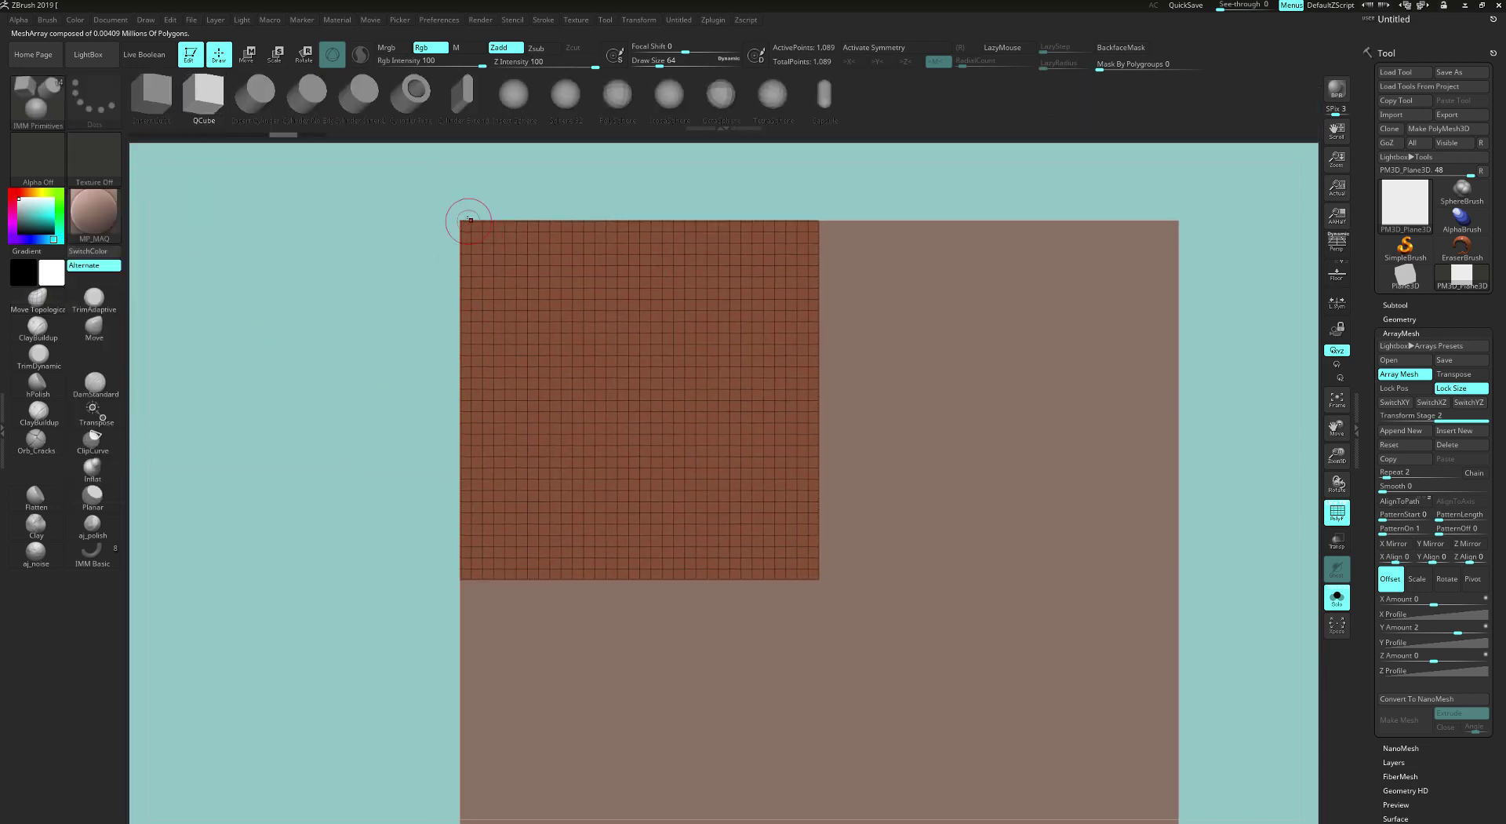
pyautogui.moveTo(463, 220); pyautogui.dragTo(525, 287)
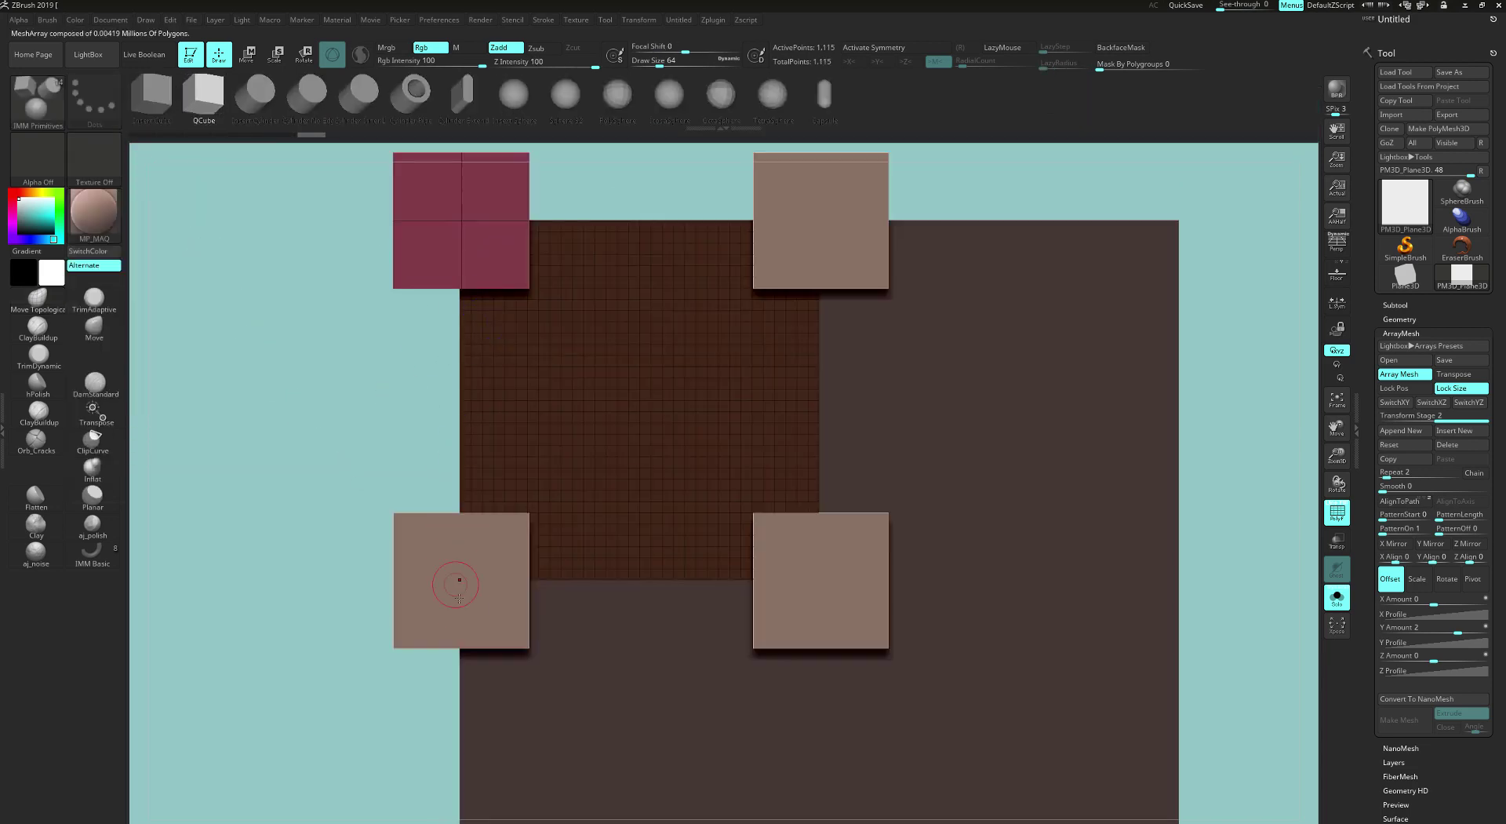
pyautogui.keyDown('alt'); pyautogui.moveTo(1247, 510); pyautogui.dragTo(1222, 514); pyautogui.keyUp('alt')
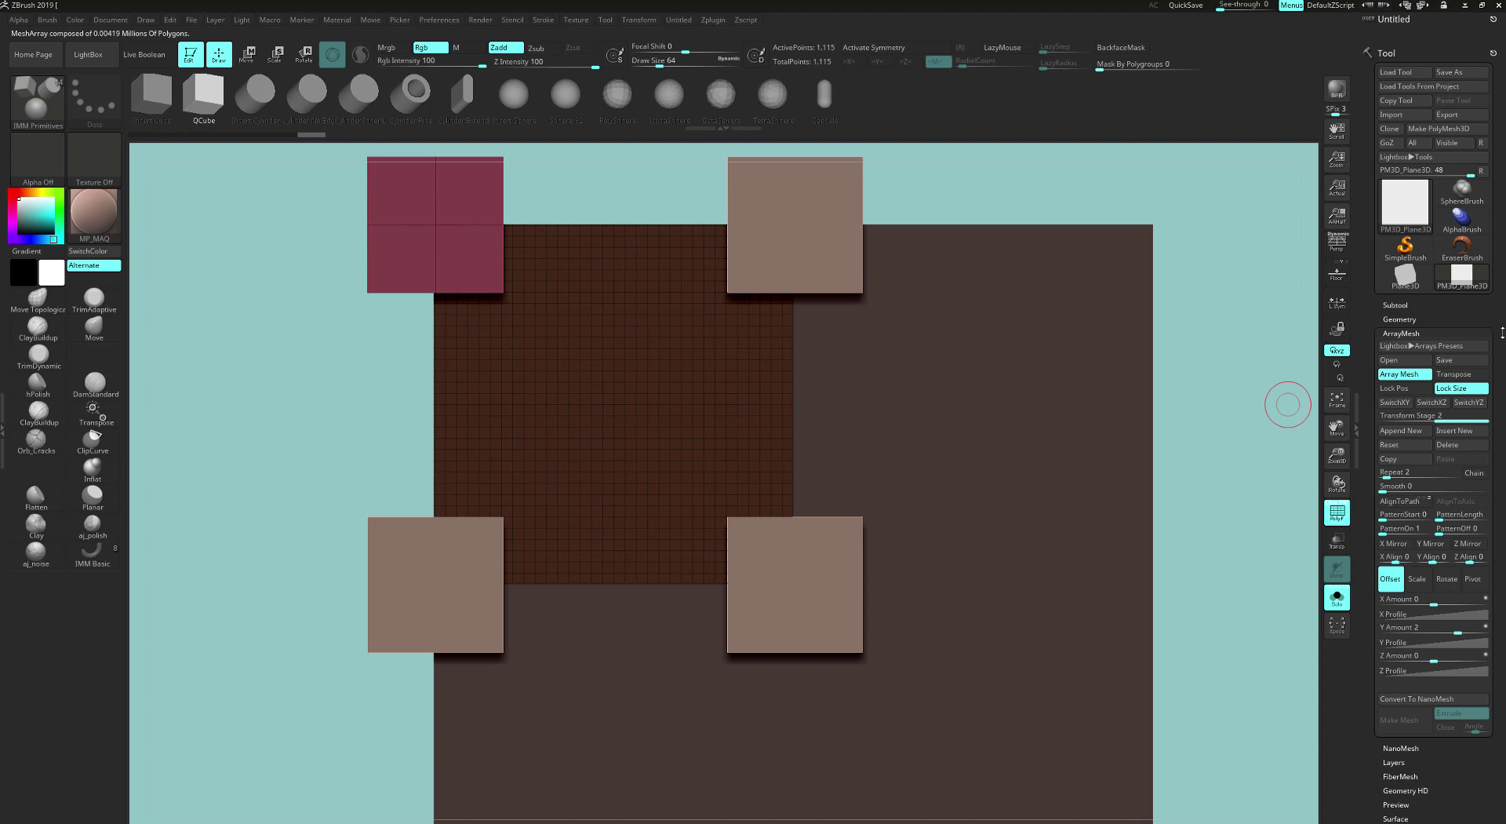
# Step: Separate the unmasked cube from the plane into its own subtool with Split Unmasked Points, and make that cube subtool active
pyautogui.moveTo(1502, 333)
pyautogui.mouseDown()
pyautogui.moveTo(1502, 262)
pyautogui.moveTo(1502, 332)
pyautogui.mouseUp()
pyautogui.keyDown('shift'); pyautogui.click(1399, 330); pyautogui.keyUp('shift')
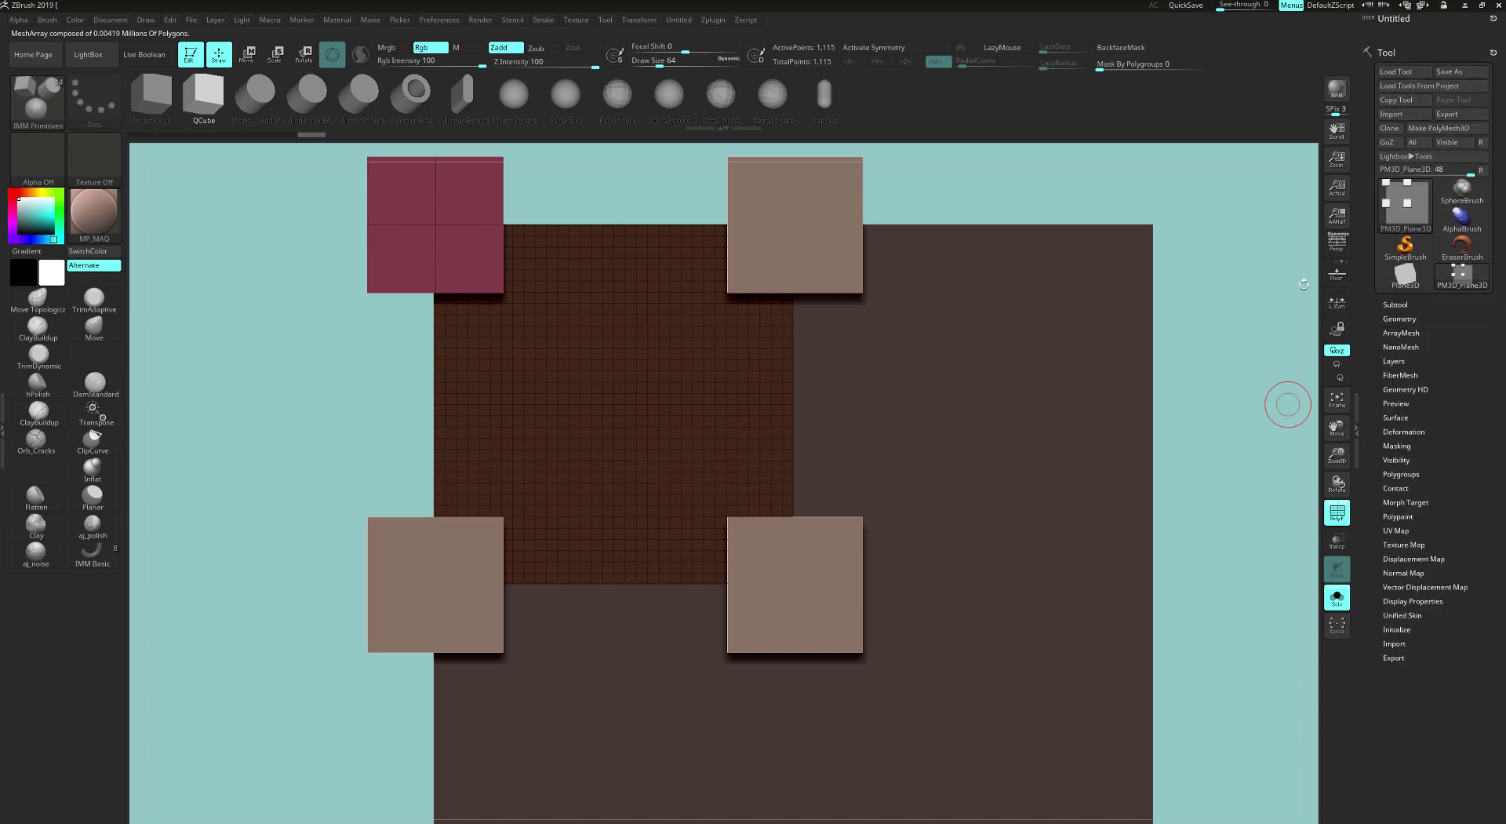
pyautogui.press('shift')
pyautogui.click(1404, 304)
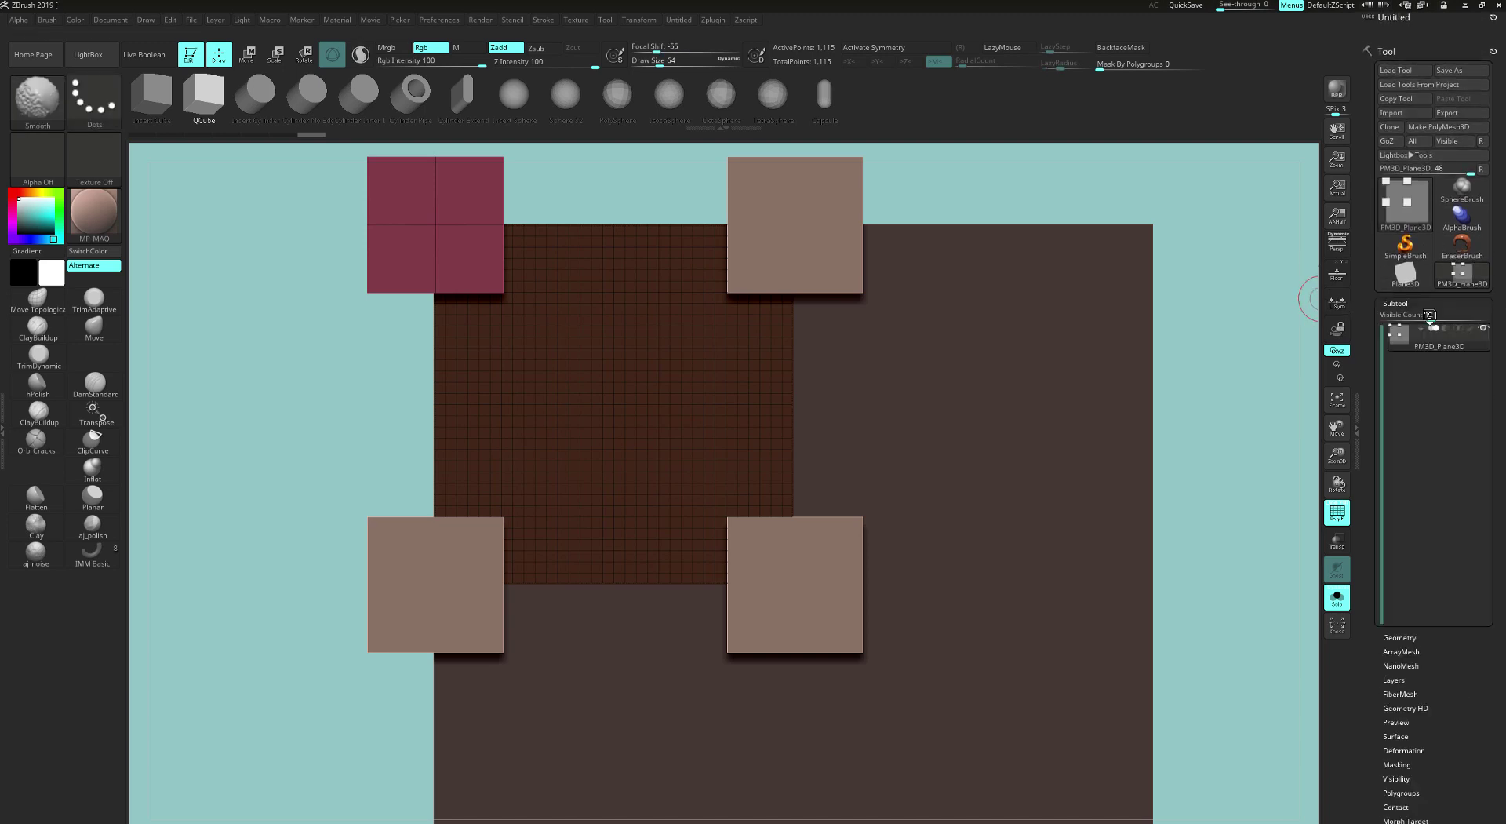
pyautogui.scroll(-5, 1483, 315)
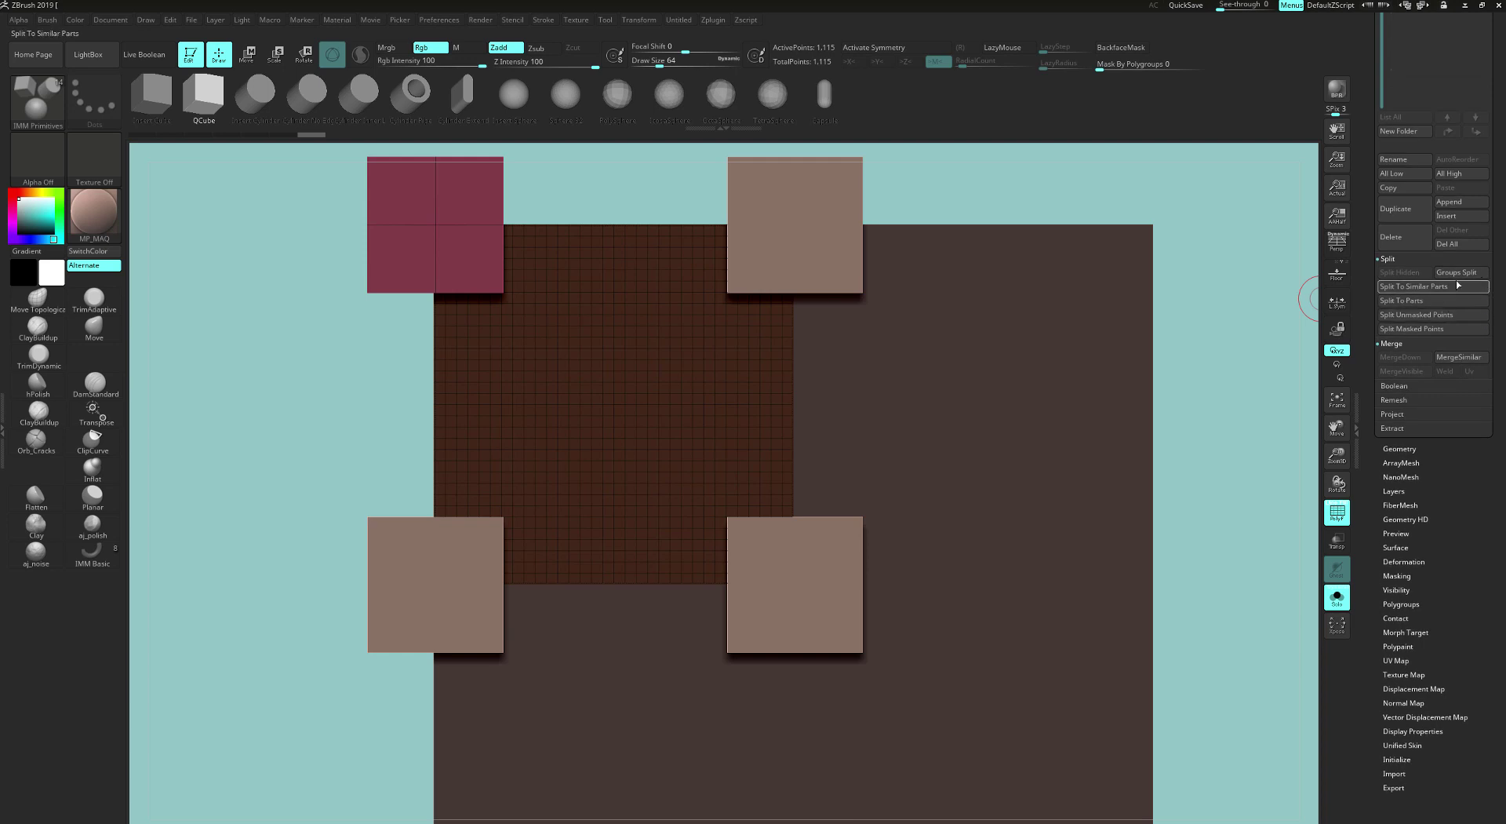
pyautogui.click(1424, 301)
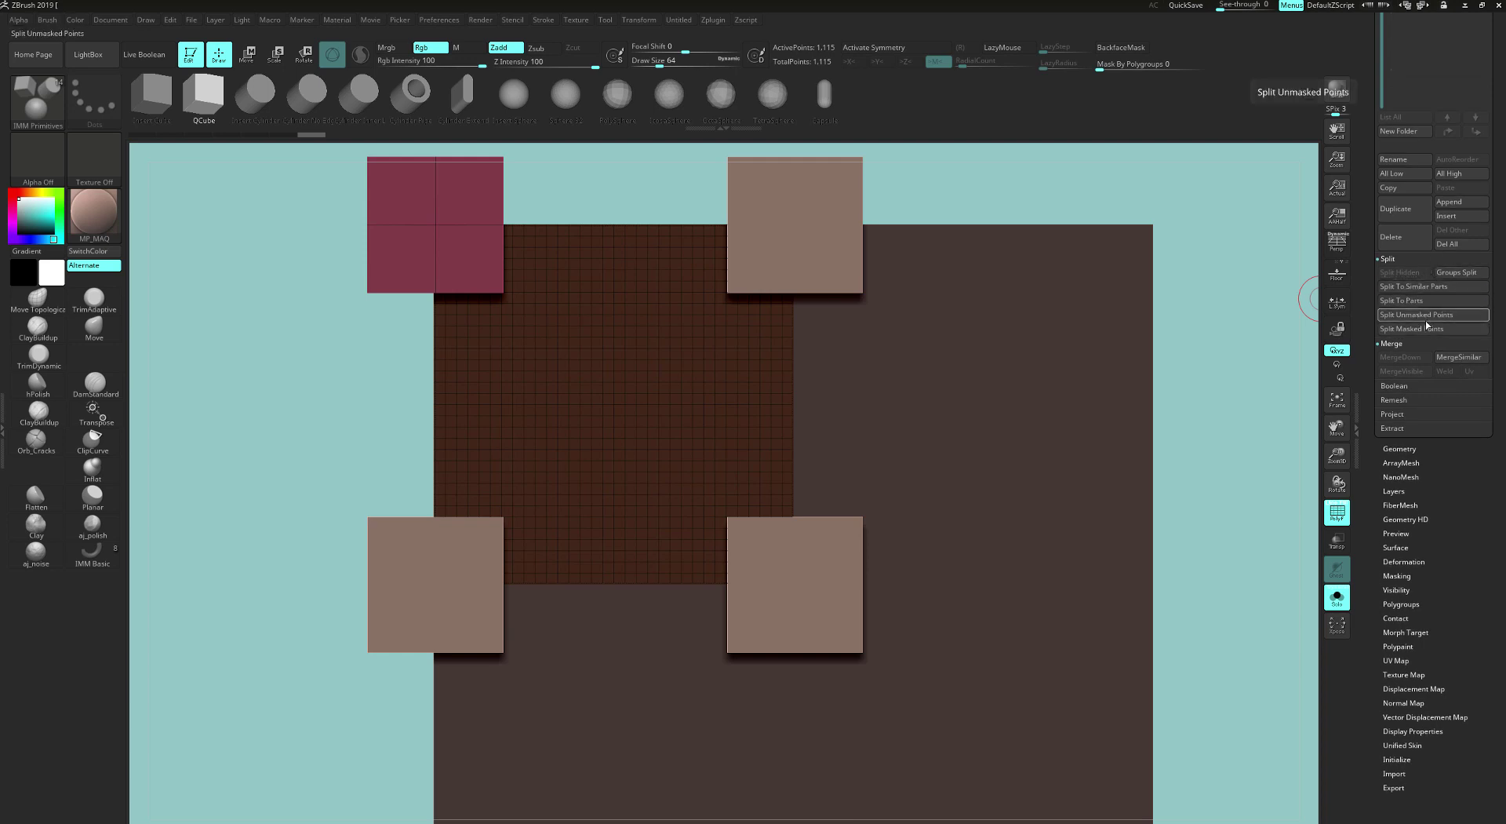
pyautogui.click(1426, 318)
pyautogui.scroll(5, 1464, 345)
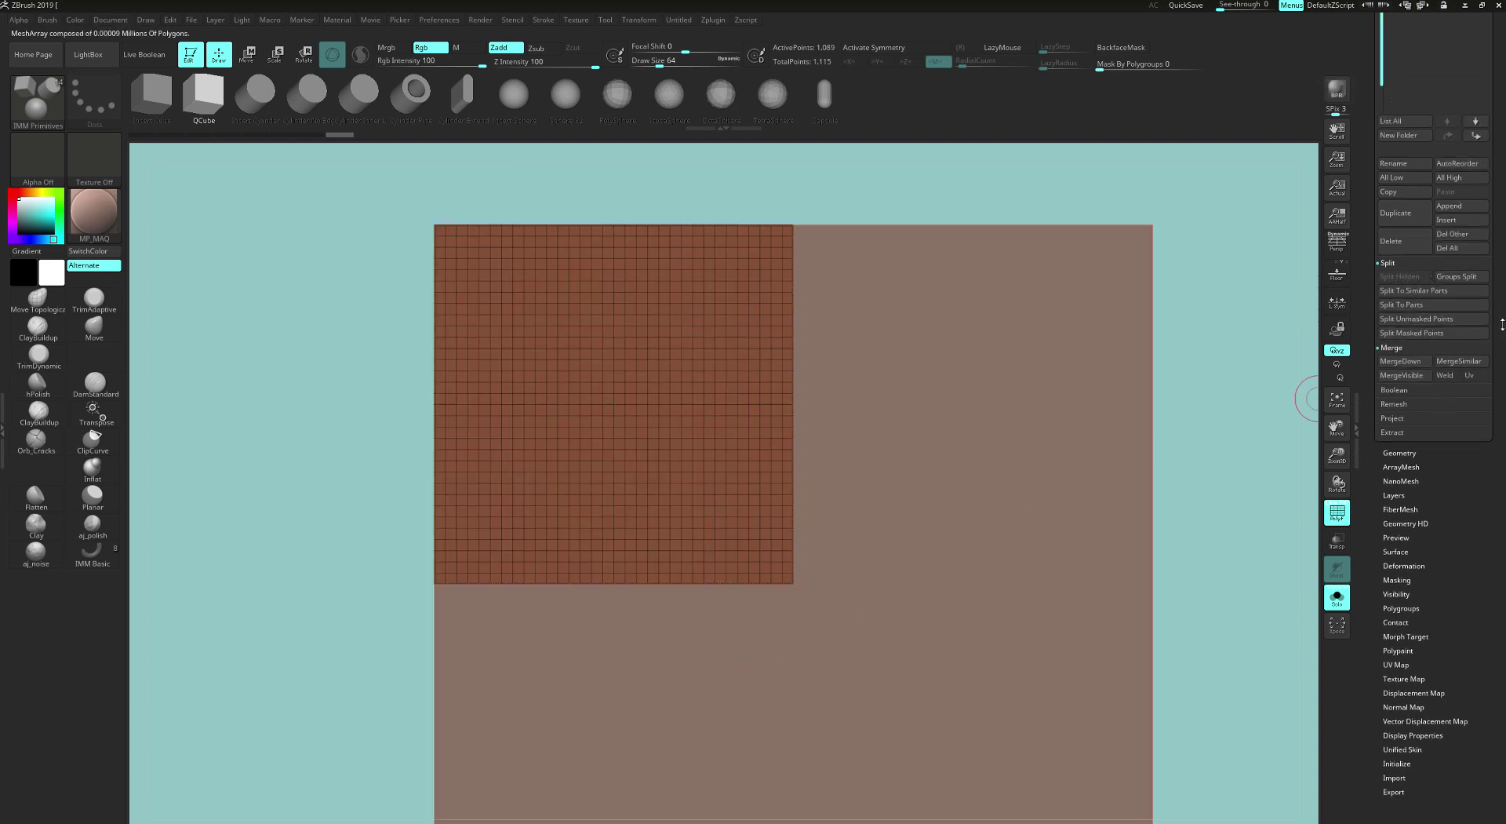
pyautogui.moveTo(1448, 190)
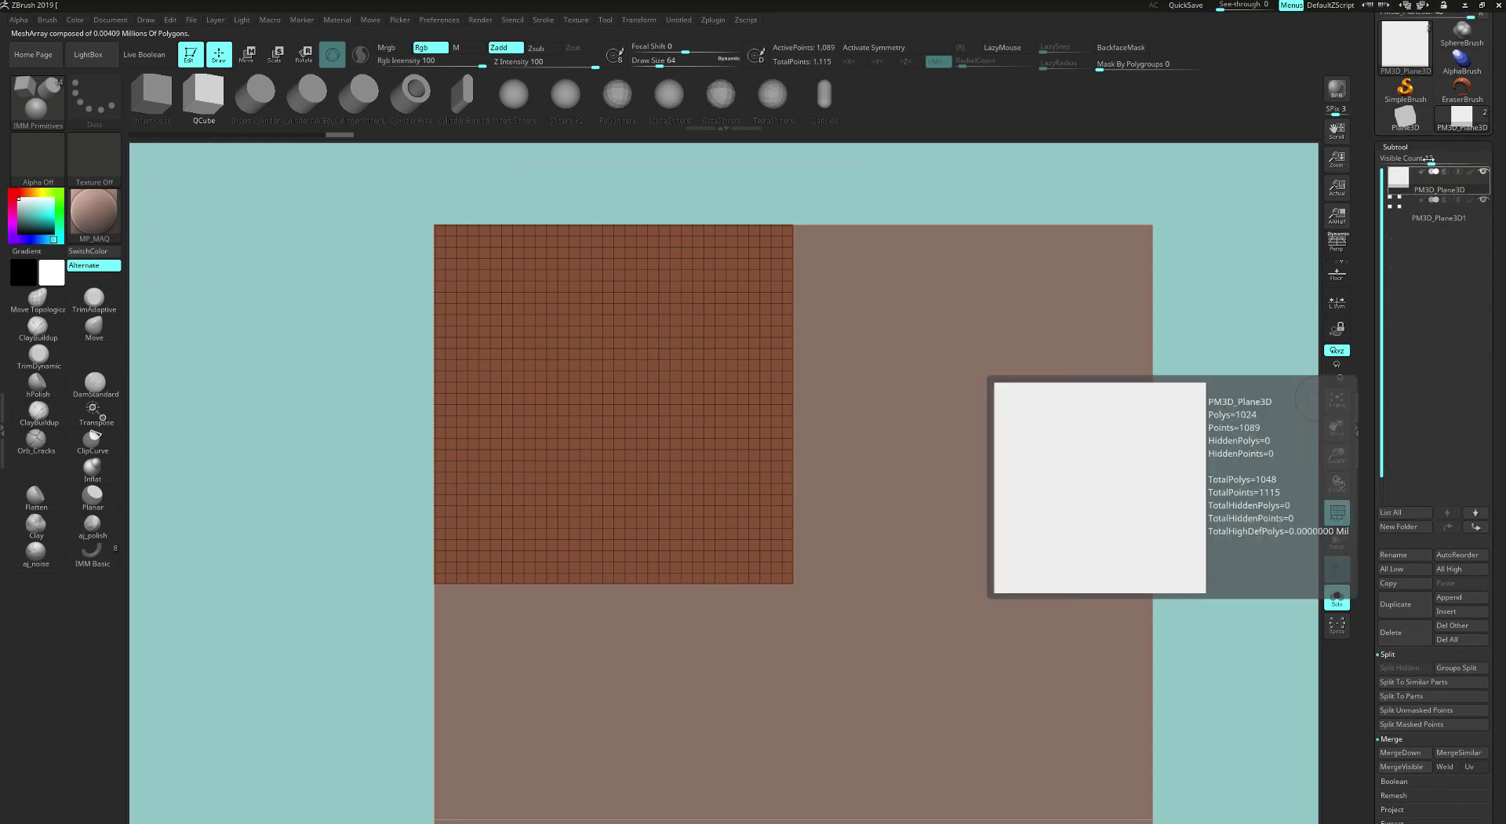
pyautogui.moveTo(1411, 212)
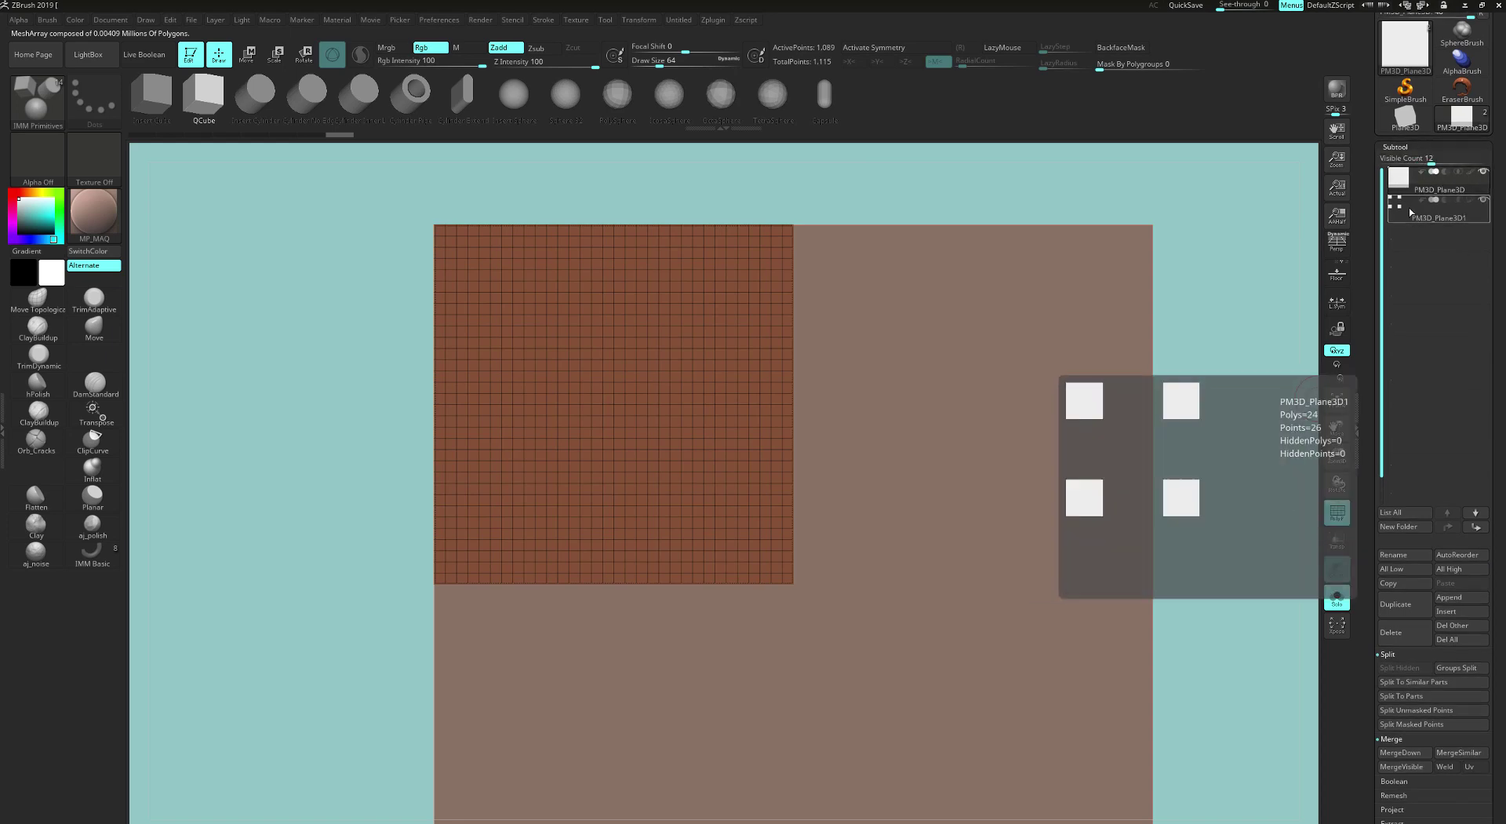
pyautogui.click(1437, 218)
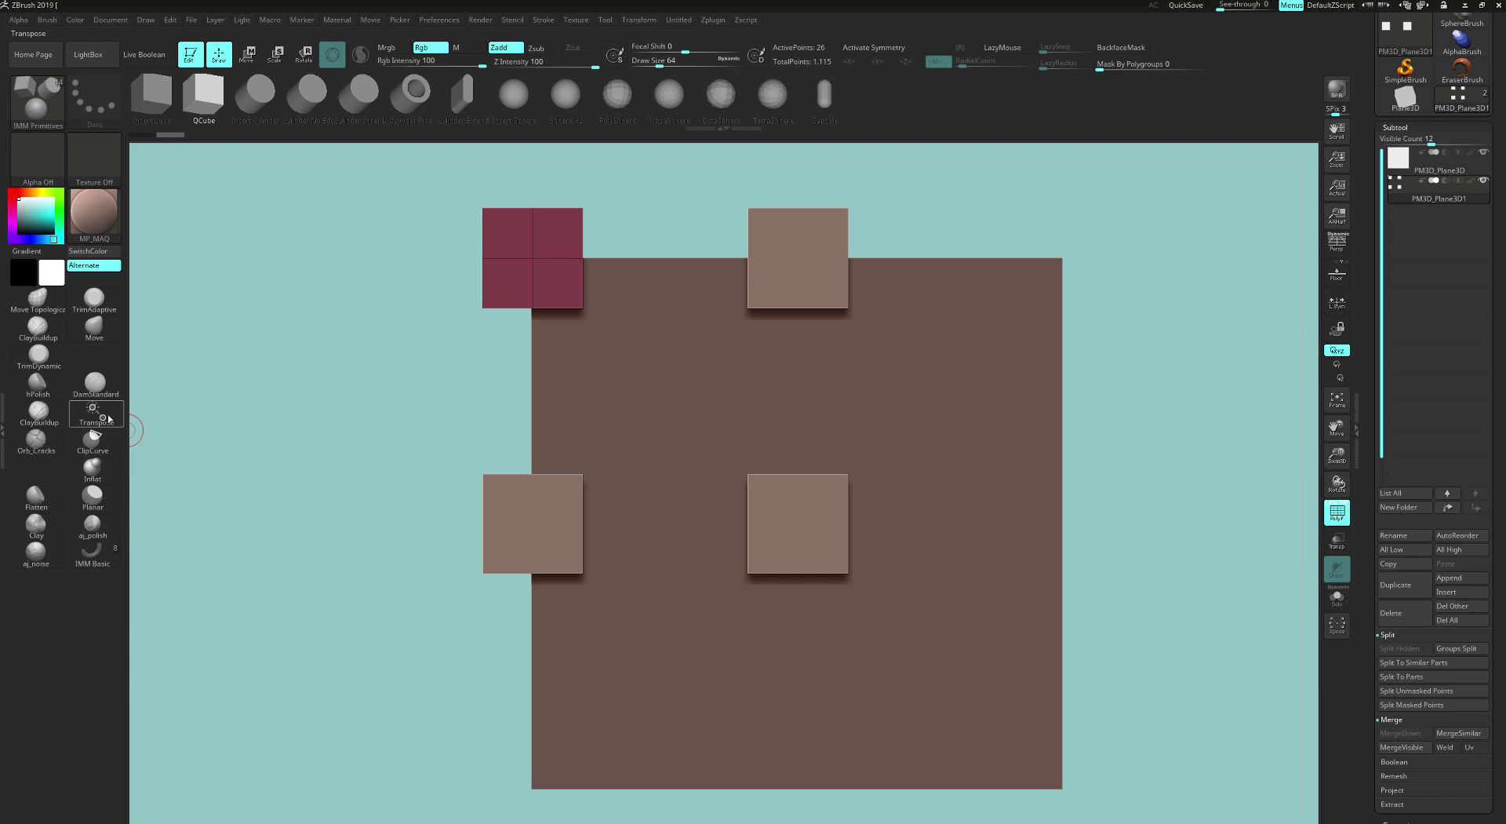
# Step: Reshape the cube with the Transpose gizmo into a smaller, wide rectangular block and place it at the plane's upper-left corner
pyautogui.press('w')
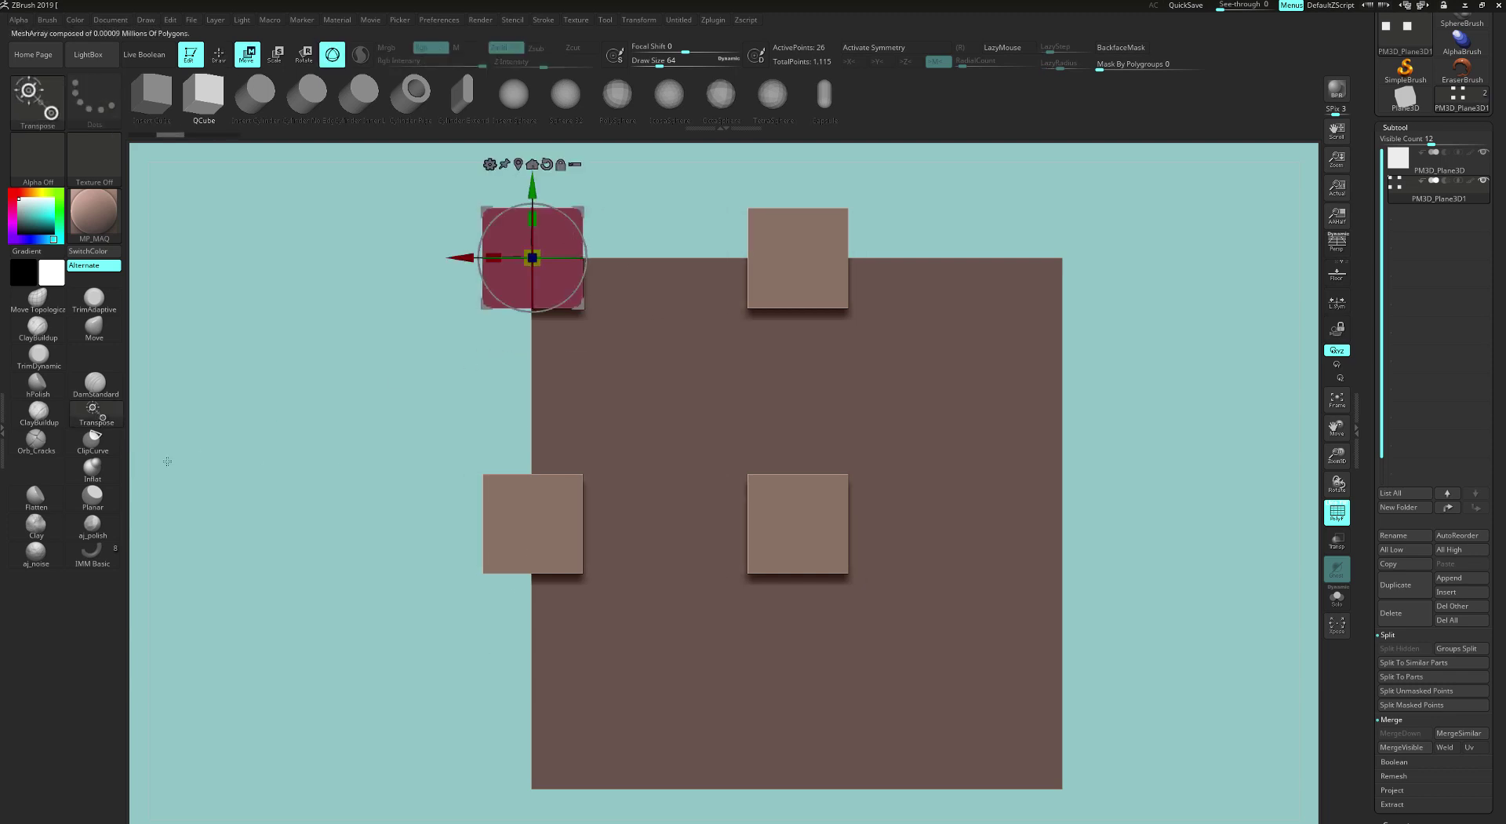
pyautogui.press('q')
pyautogui.click(102, 419)
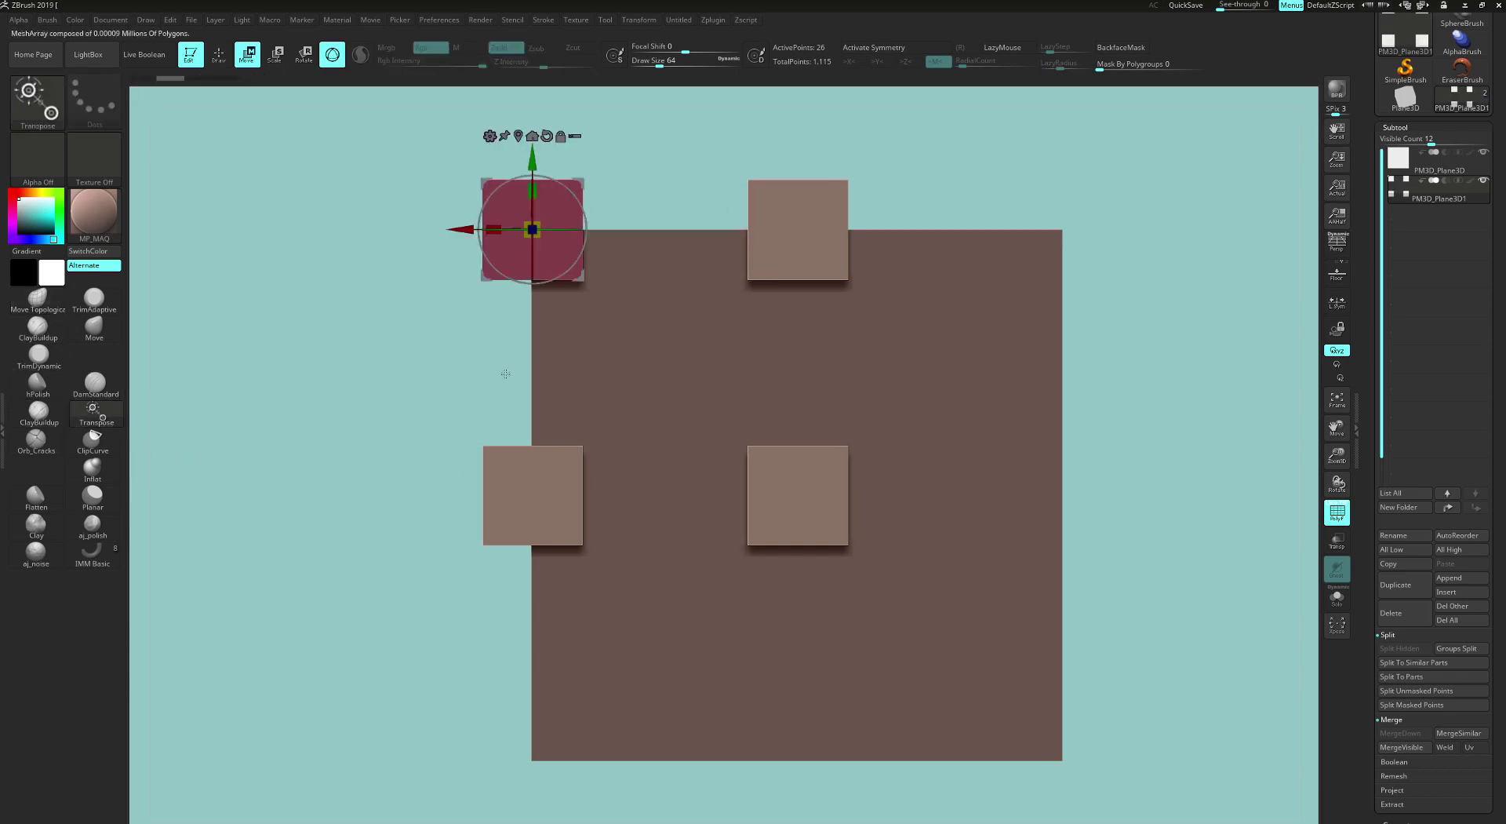
pyautogui.moveTo(495, 230); pyautogui.dragTo(417, 477)
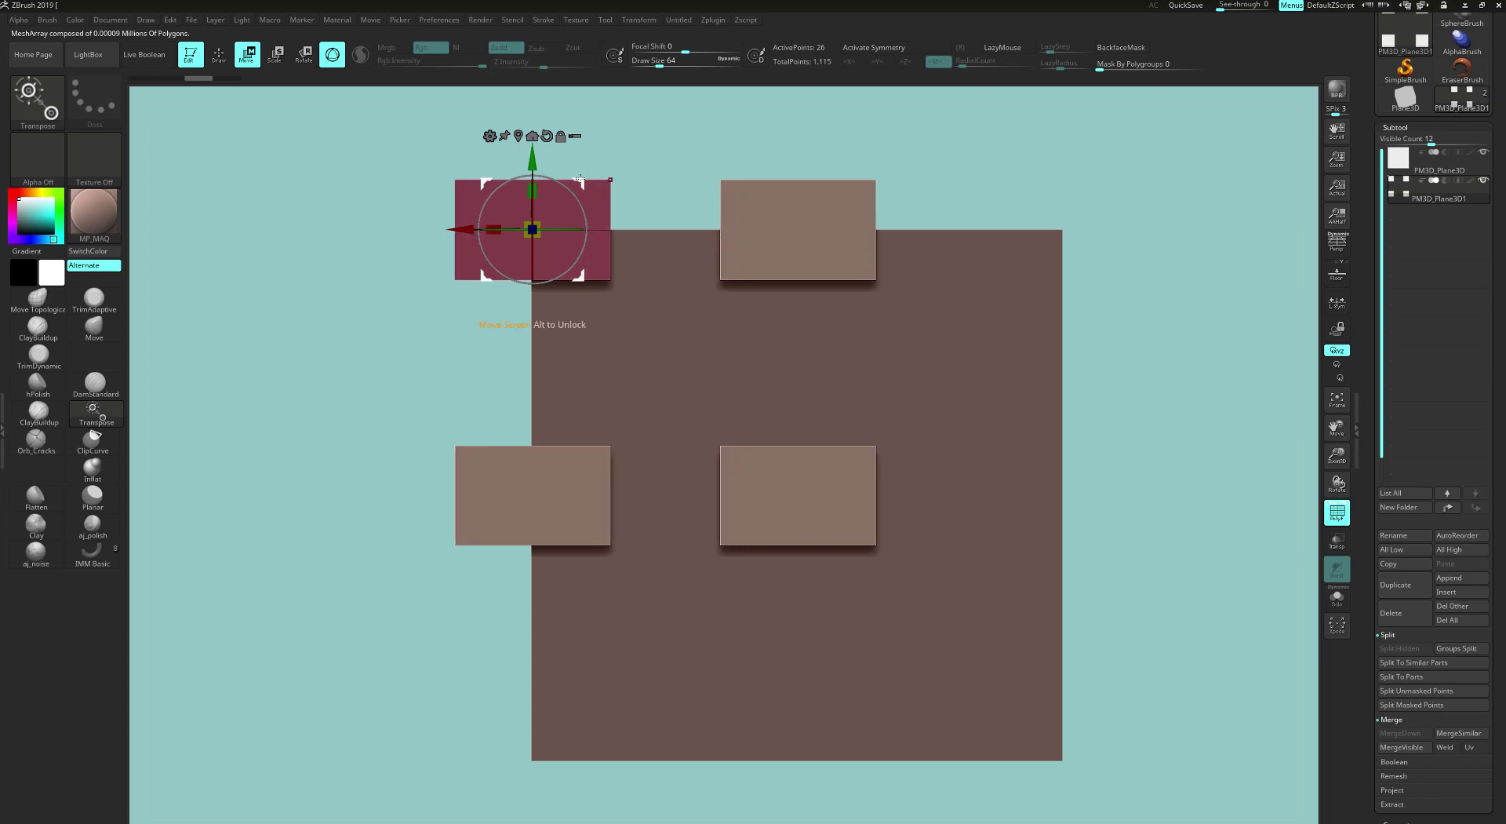
pyautogui.moveTo(578, 183); pyautogui.dragTo(629, 212)
pyautogui.moveTo(586, 263); pyautogui.dragTo(574, 249)
pyautogui.moveTo(633, 210); pyautogui.dragTo(632, 215)
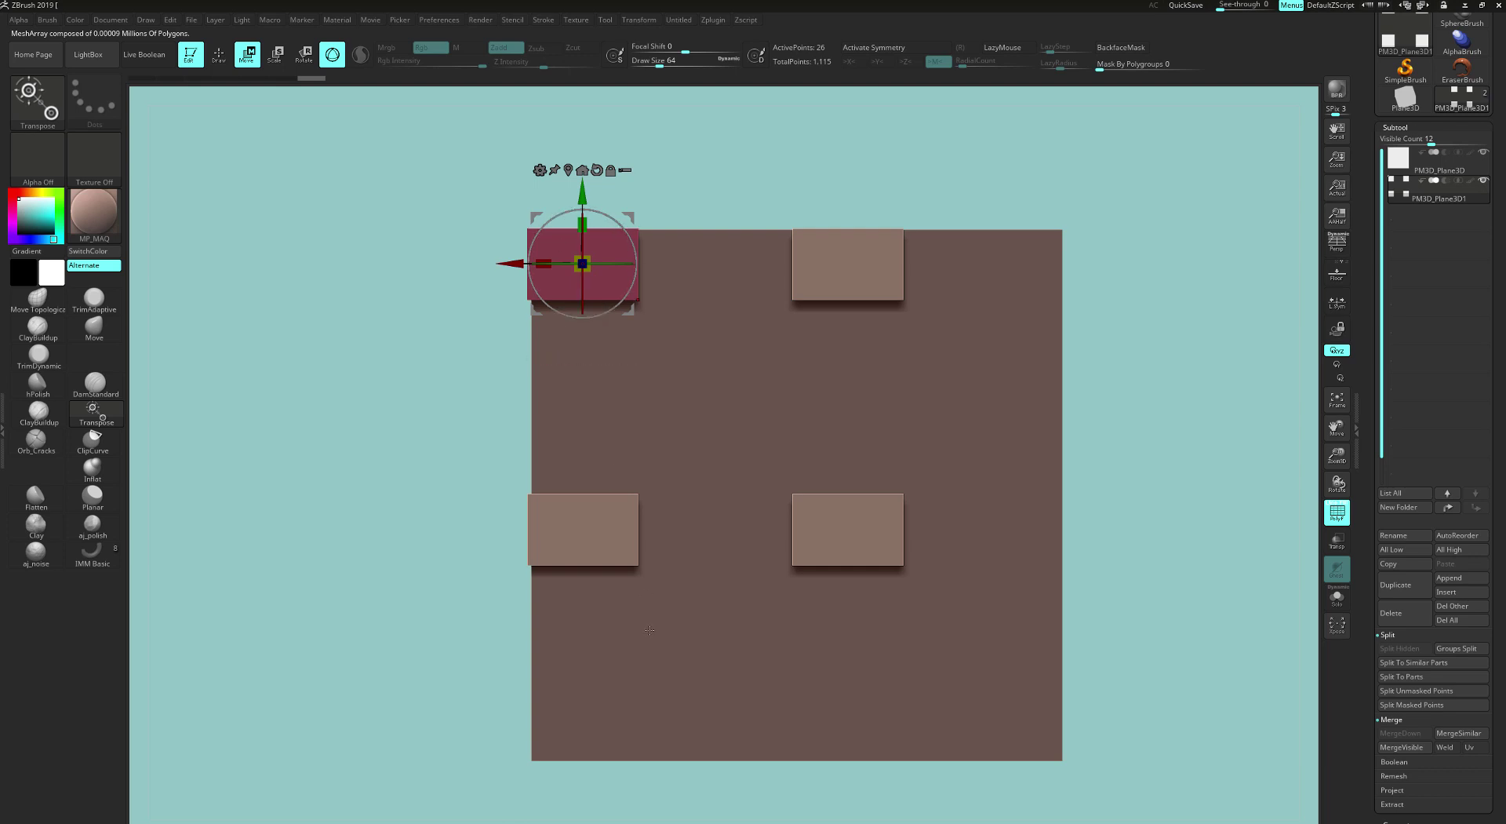
pyautogui.moveTo(630, 312); pyautogui.dragTo(628, 309)
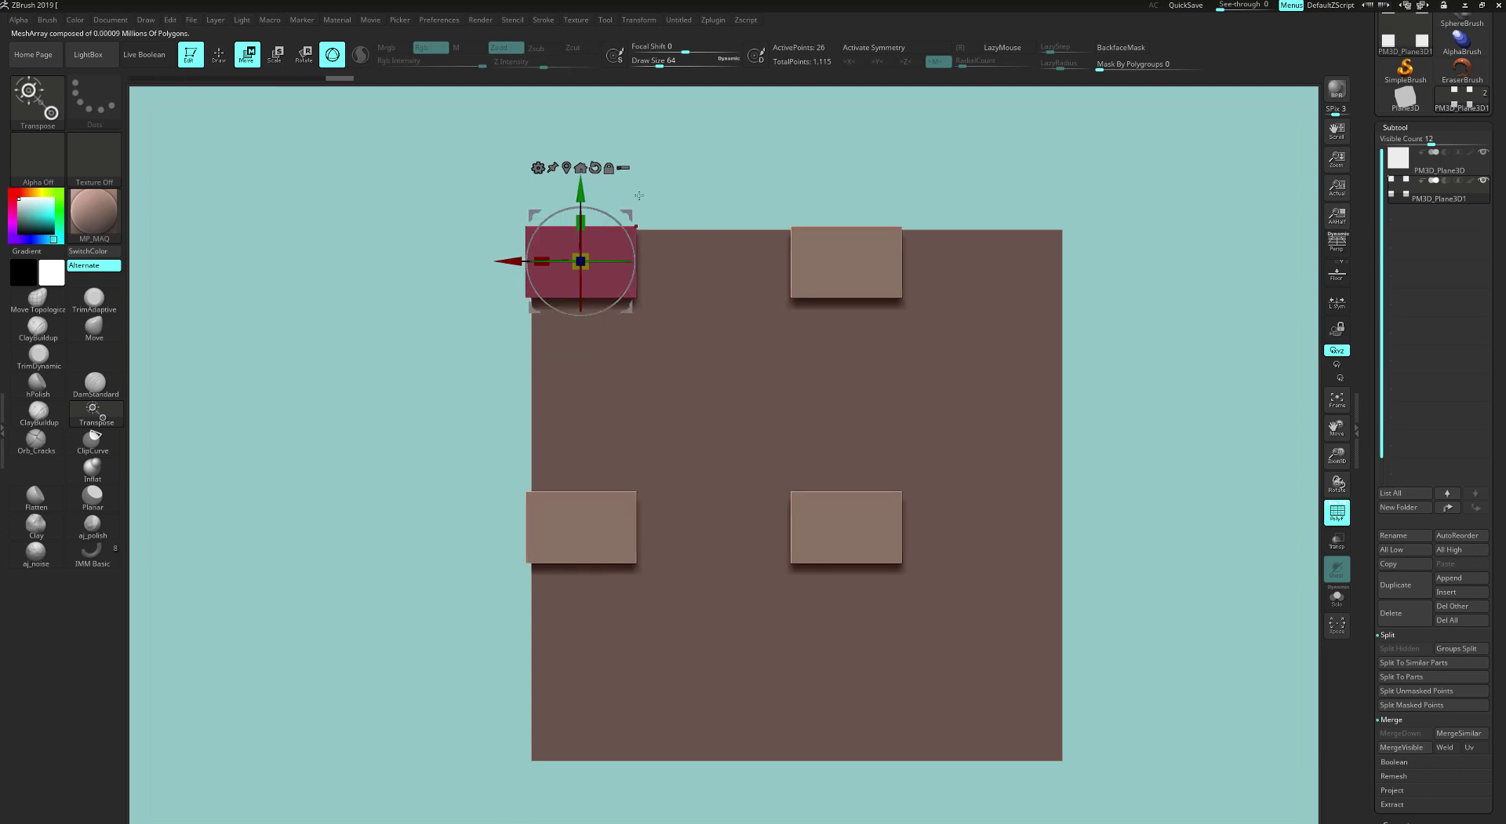
pyautogui.moveTo(628, 214); pyautogui.dragTo(626, 213)
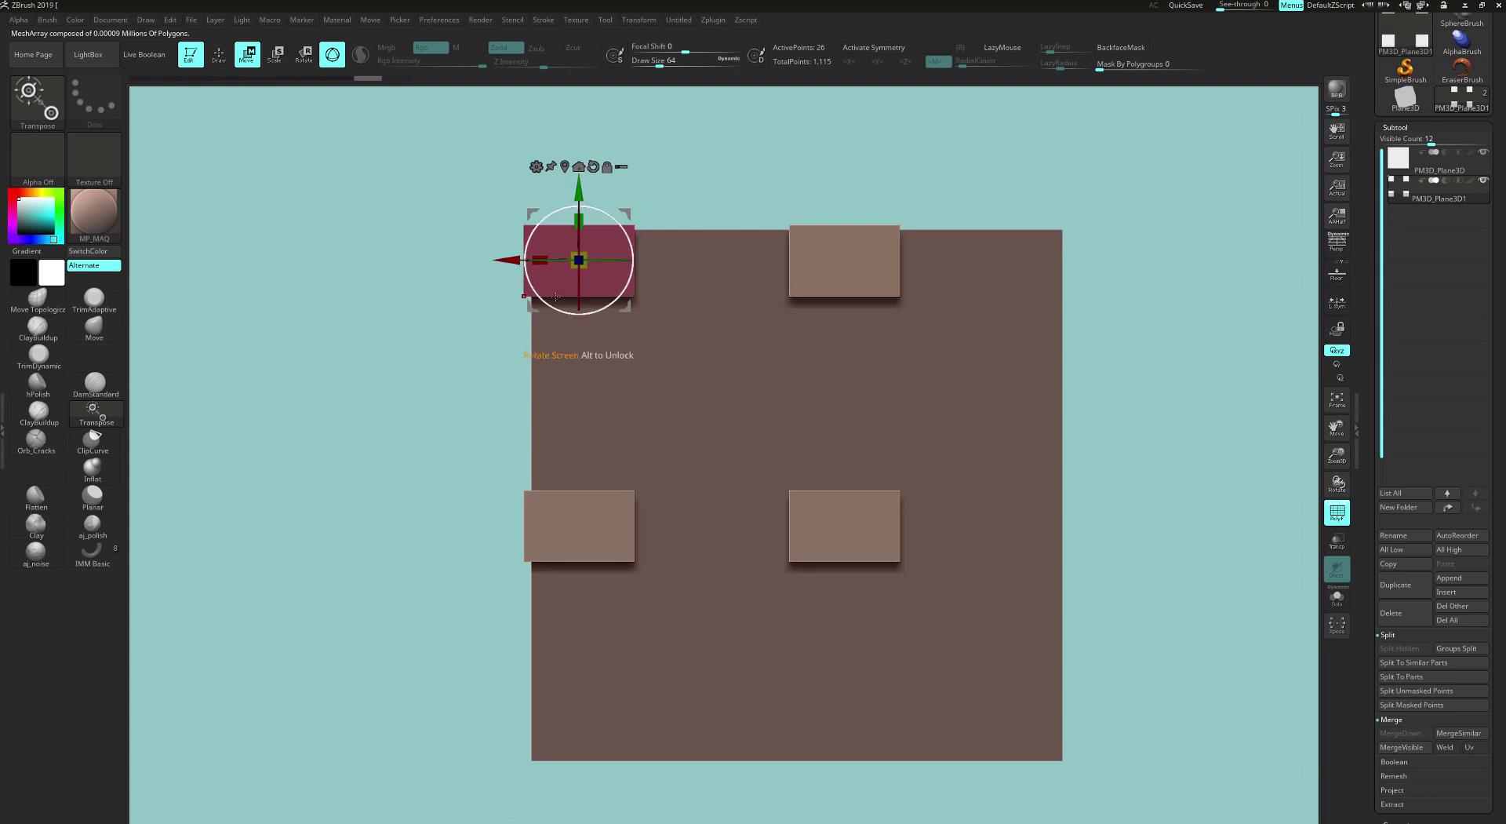
# Step: Duplicate the block to its right, scale the copy down slightly and raise it above the first block's top edge
pyautogui.press('ctrl')
pyautogui.keyDown('ctrl'); pyautogui.moveTo(505, 262); pyautogui.dragTo(617, 296); pyautogui.keyUp('ctrl')
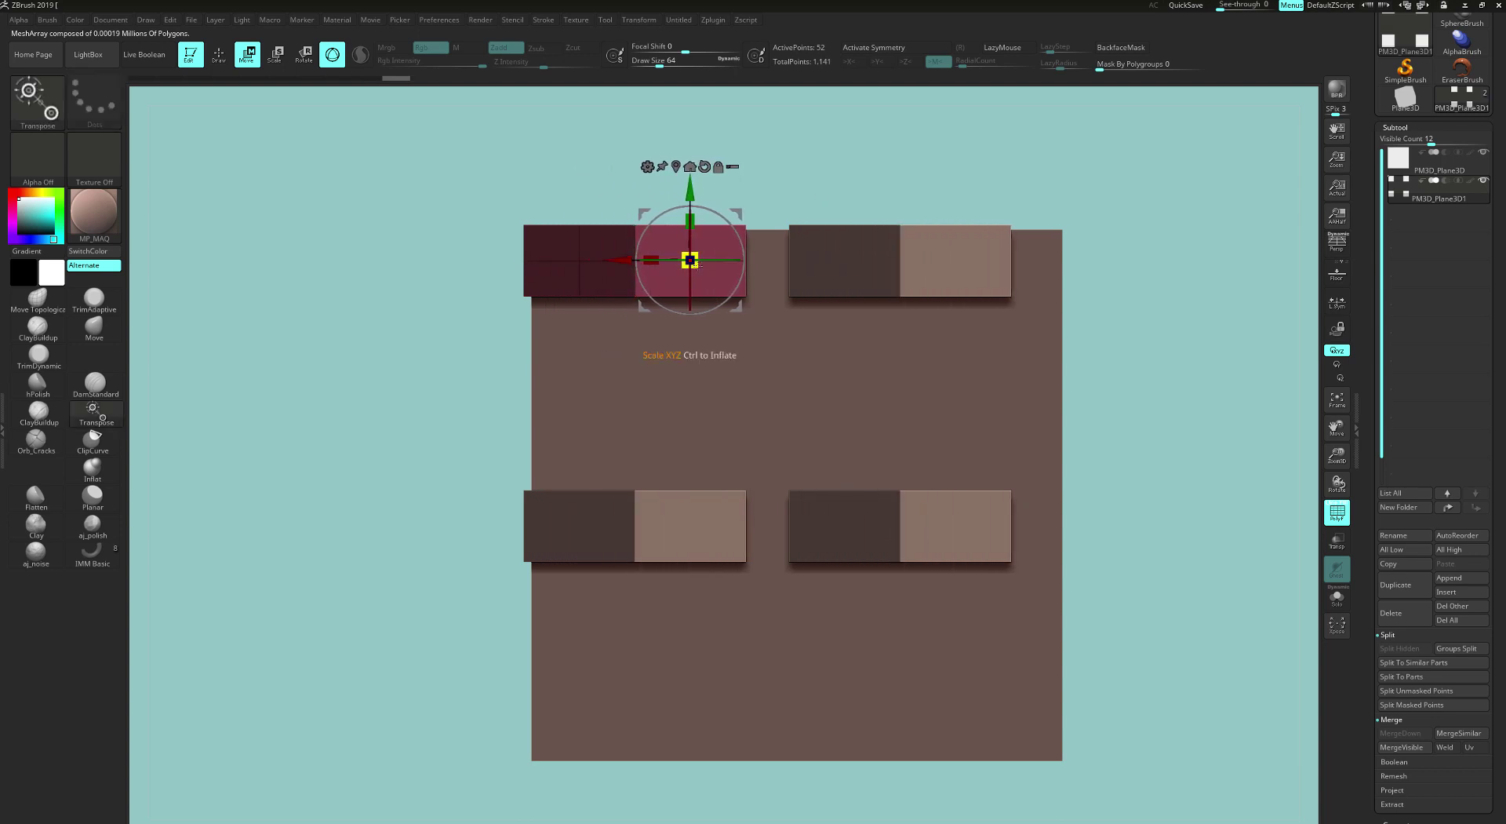
pyautogui.moveTo(696, 258); pyautogui.dragTo(727, 196)
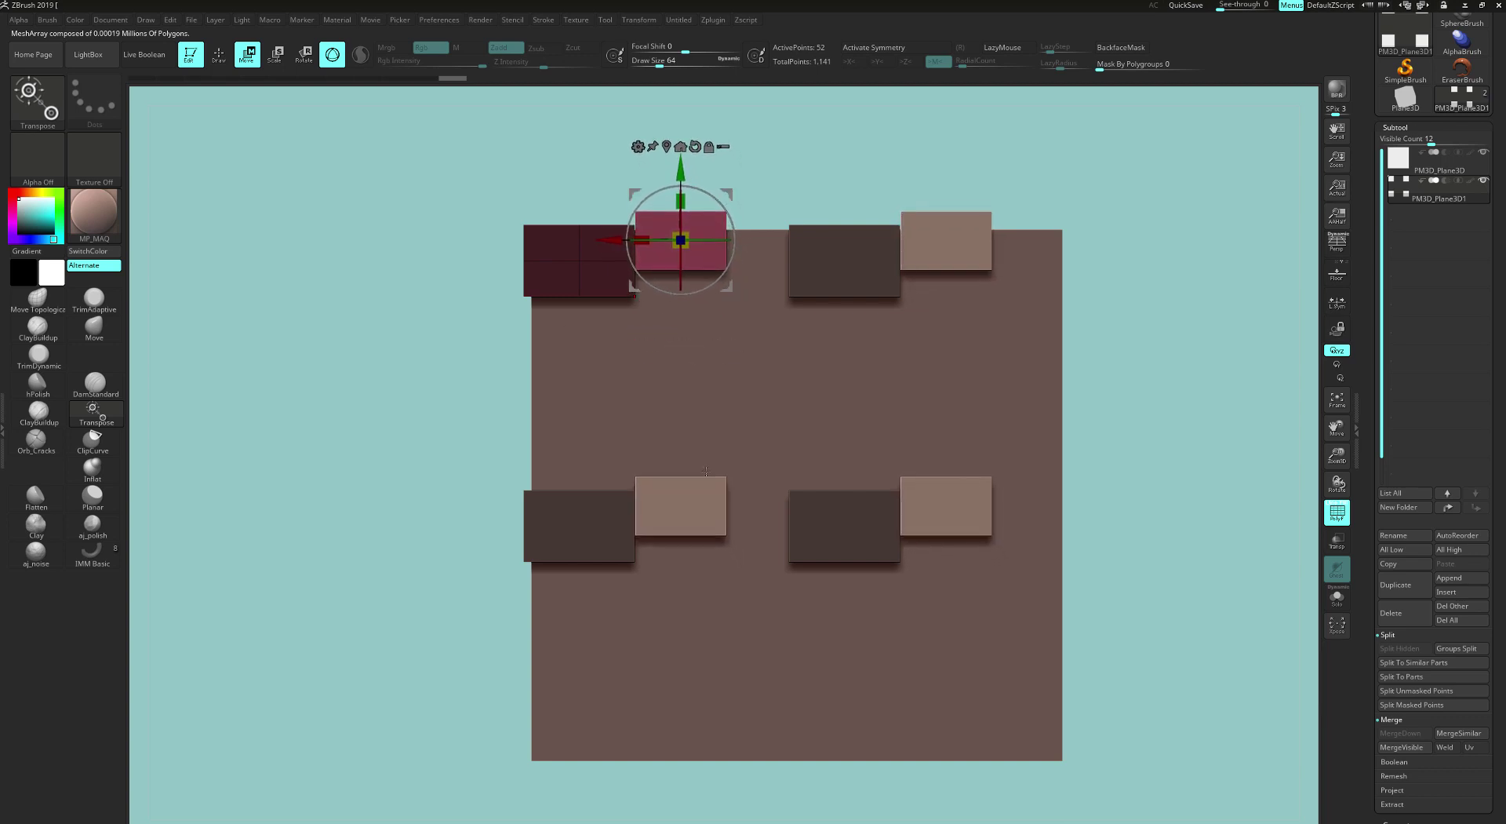
pyautogui.moveTo(726, 196); pyautogui.dragTo(725, 197)
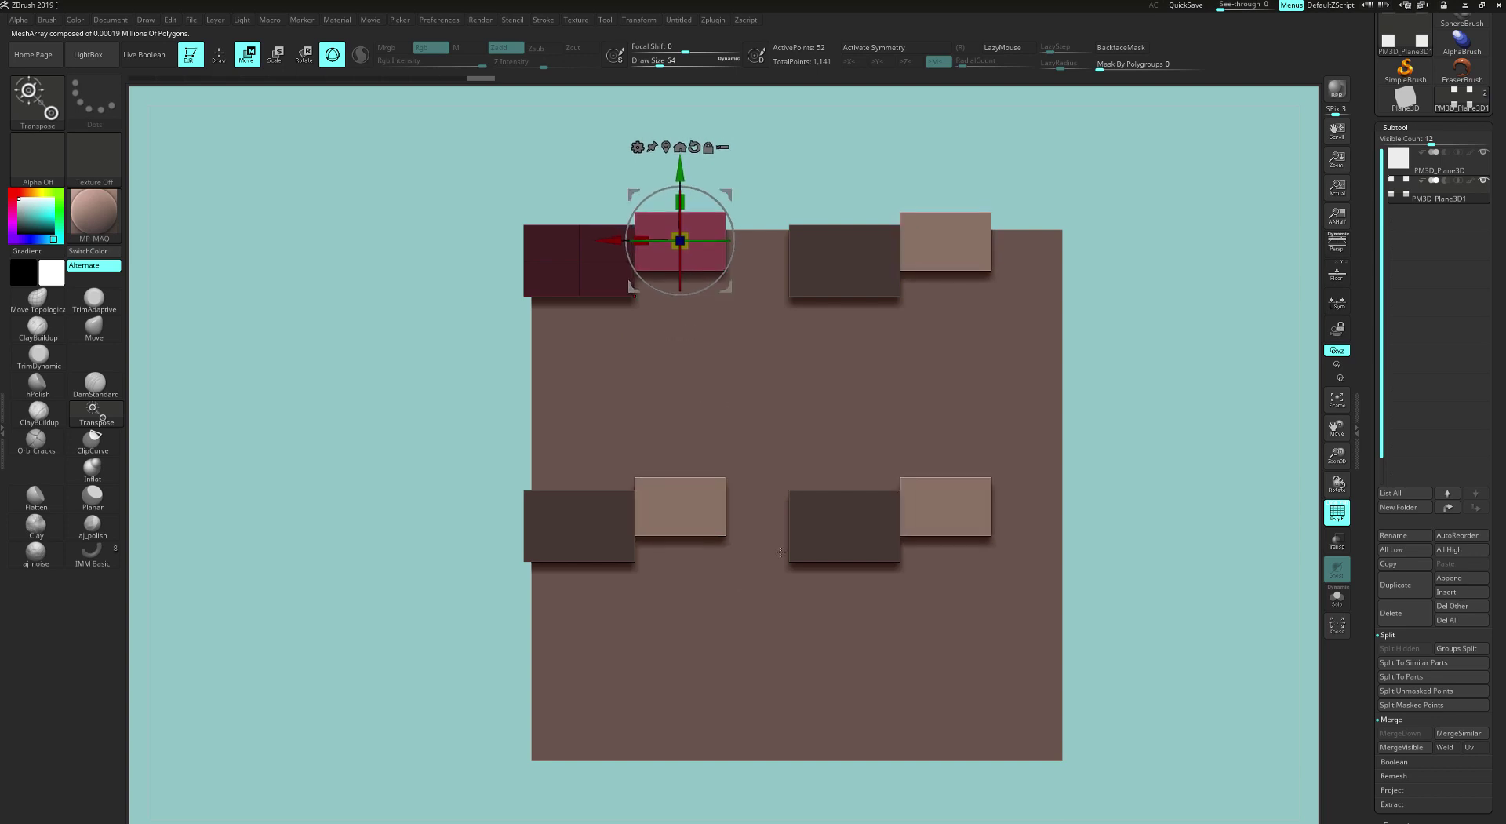
# Step: Duplicate the second block to its right and narrow the copy to fit the gap before the next array repeat
pyautogui.moveTo(726, 195)
pyautogui.keyDown('ctrl'); pyautogui.mouseDown()
pyautogui.moveTo(760, 245)
pyautogui.moveTo(805, 210)
pyautogui.moveTo(808, 185)
pyautogui.mouseUp(); pyautogui.keyUp('ctrl')
pyautogui.moveTo(718, 244); pyautogui.dragTo(754, 244)
pyautogui.moveTo(802, 200); pyautogui.dragTo(803, 201)
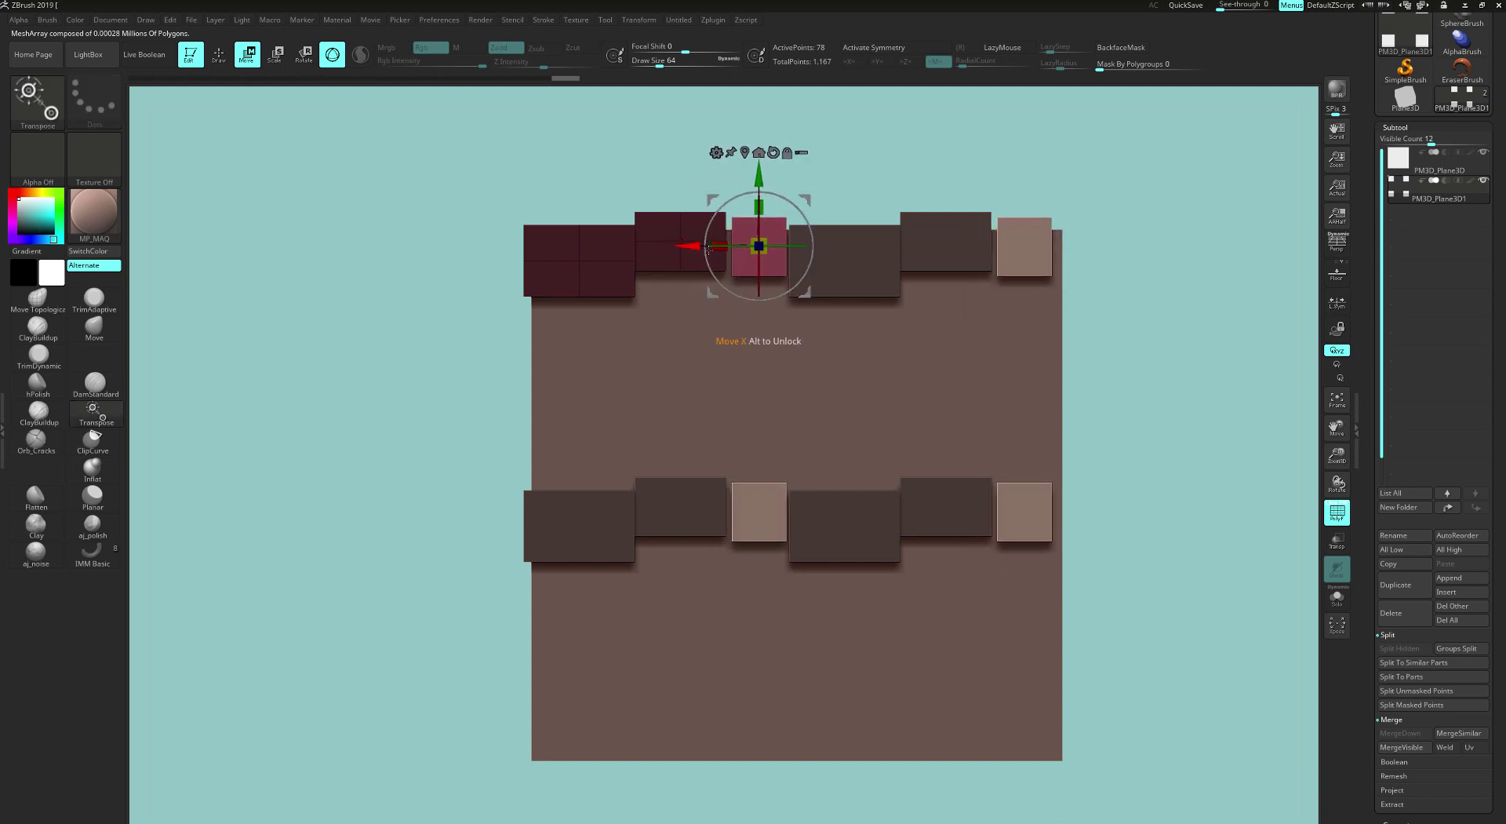
# Step: Fine-tune the third block's width and position between its neighbours, undoing the last adjustments
pyautogui.moveTo(723, 247); pyautogui.dragTo(720, 248)
pyautogui.moveTo(805, 200); pyautogui.dragTo(805, 199)
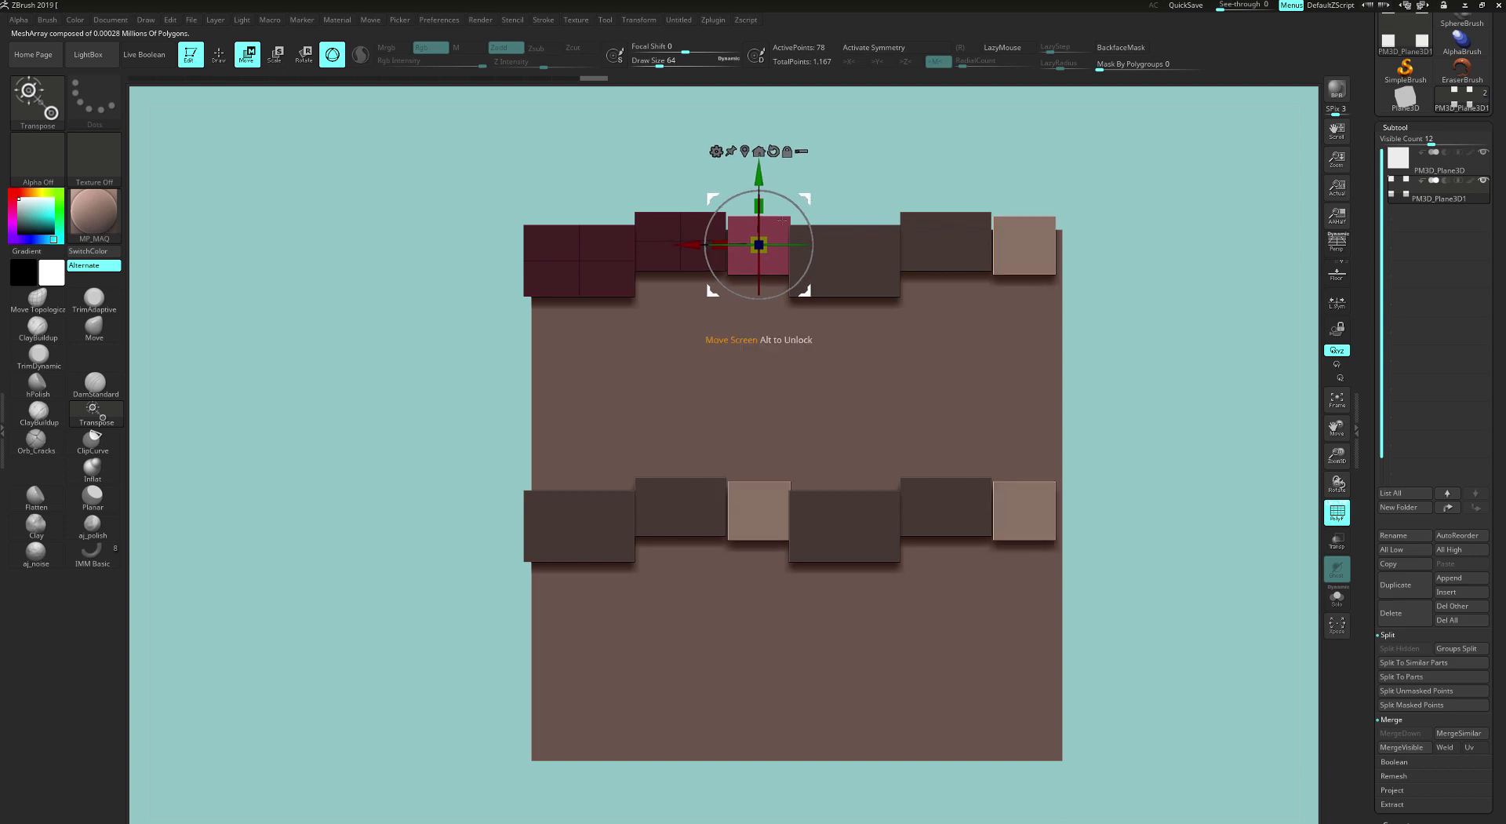
pyautogui.moveTo(719, 245); pyautogui.dragTo(721, 245)
pyautogui.moveTo(812, 186); pyautogui.dragTo(806, 198)
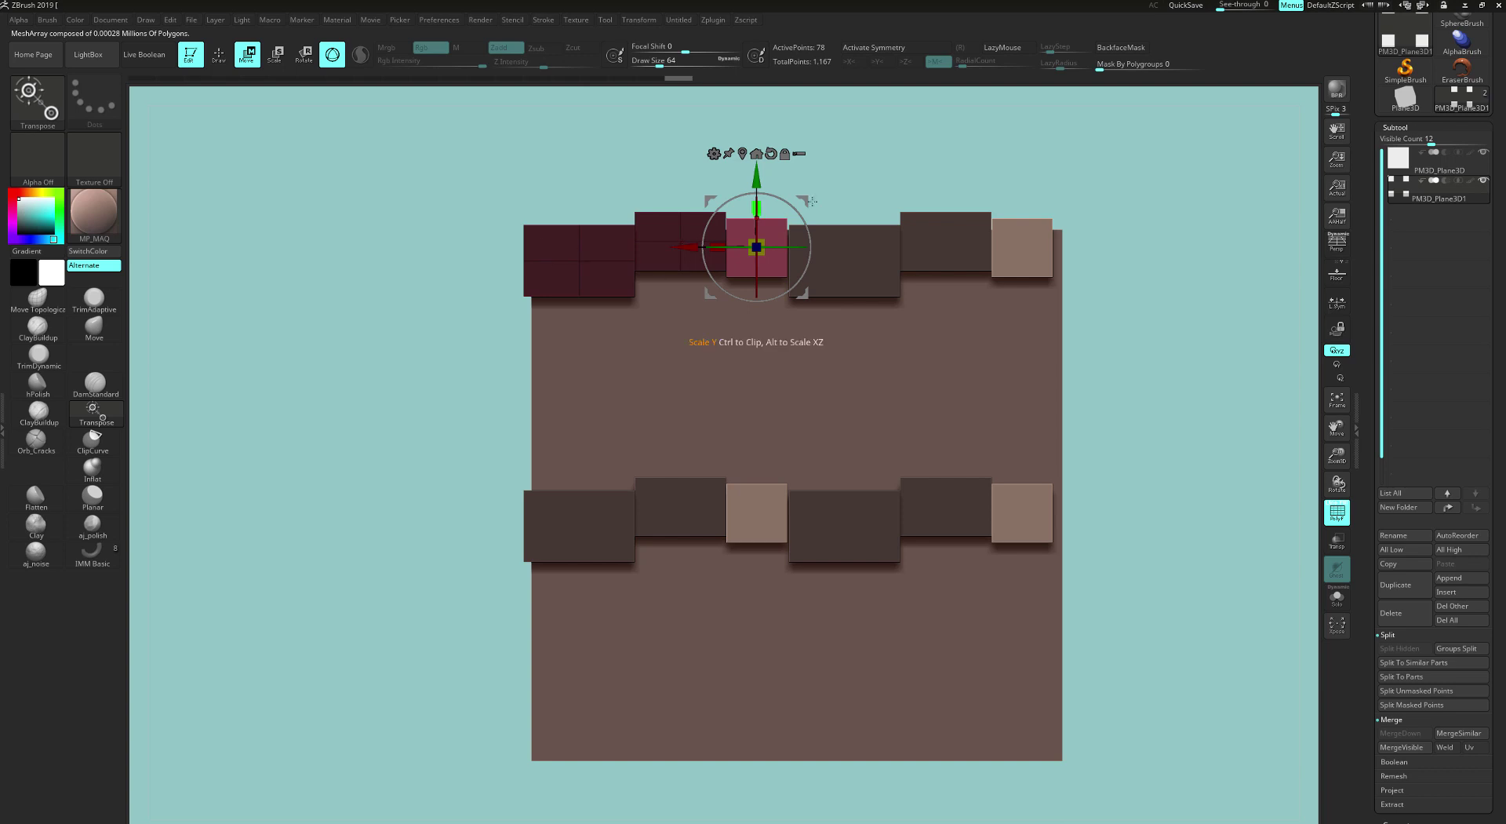
pyautogui.moveTo(804, 201); pyautogui.dragTo(806, 199)
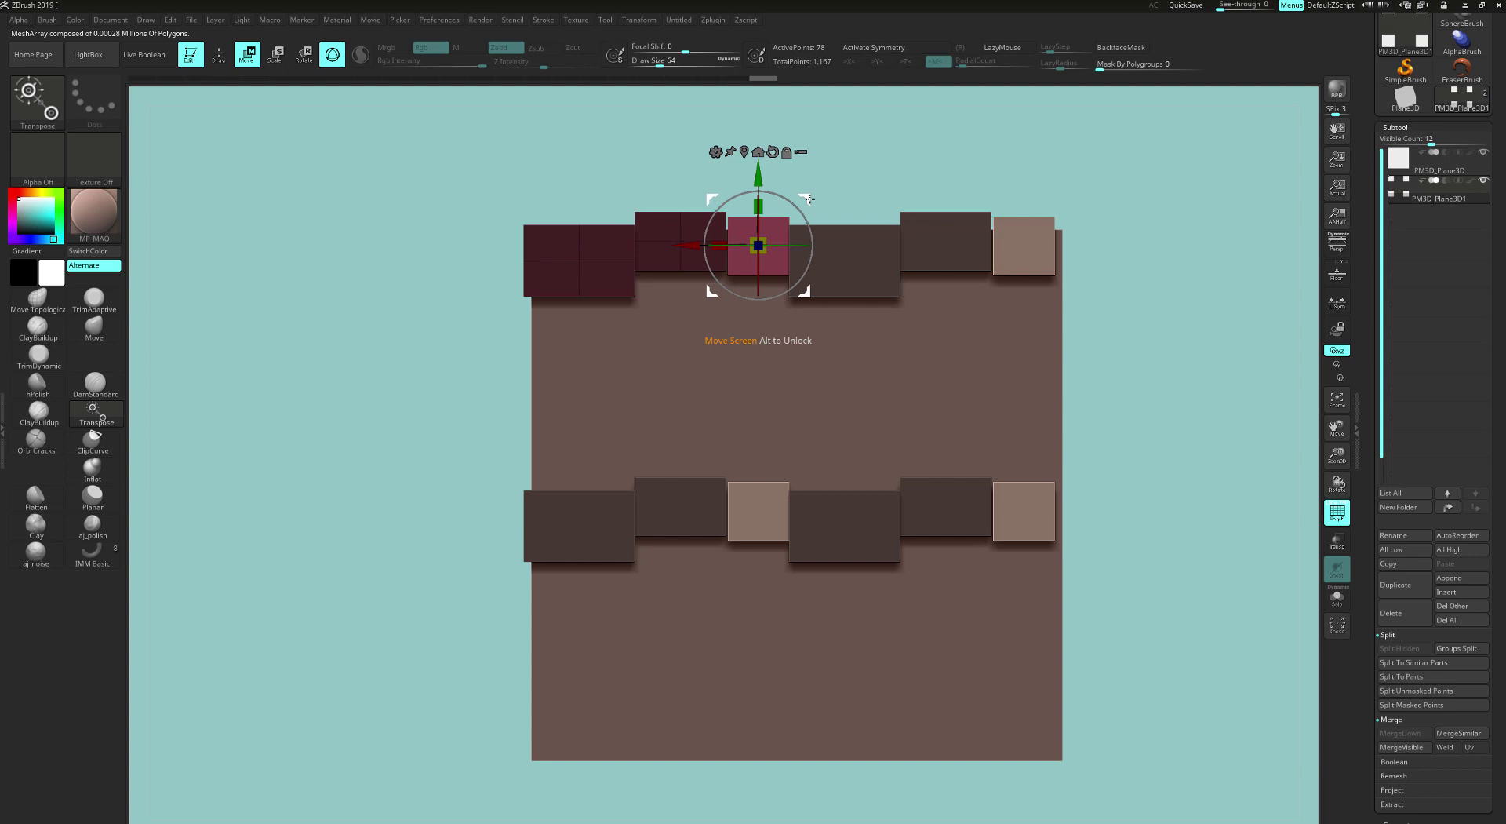
pyautogui.moveTo(809, 199); pyautogui.dragTo(808, 199)
pyautogui.moveTo(725, 246); pyautogui.dragTo(723, 246)
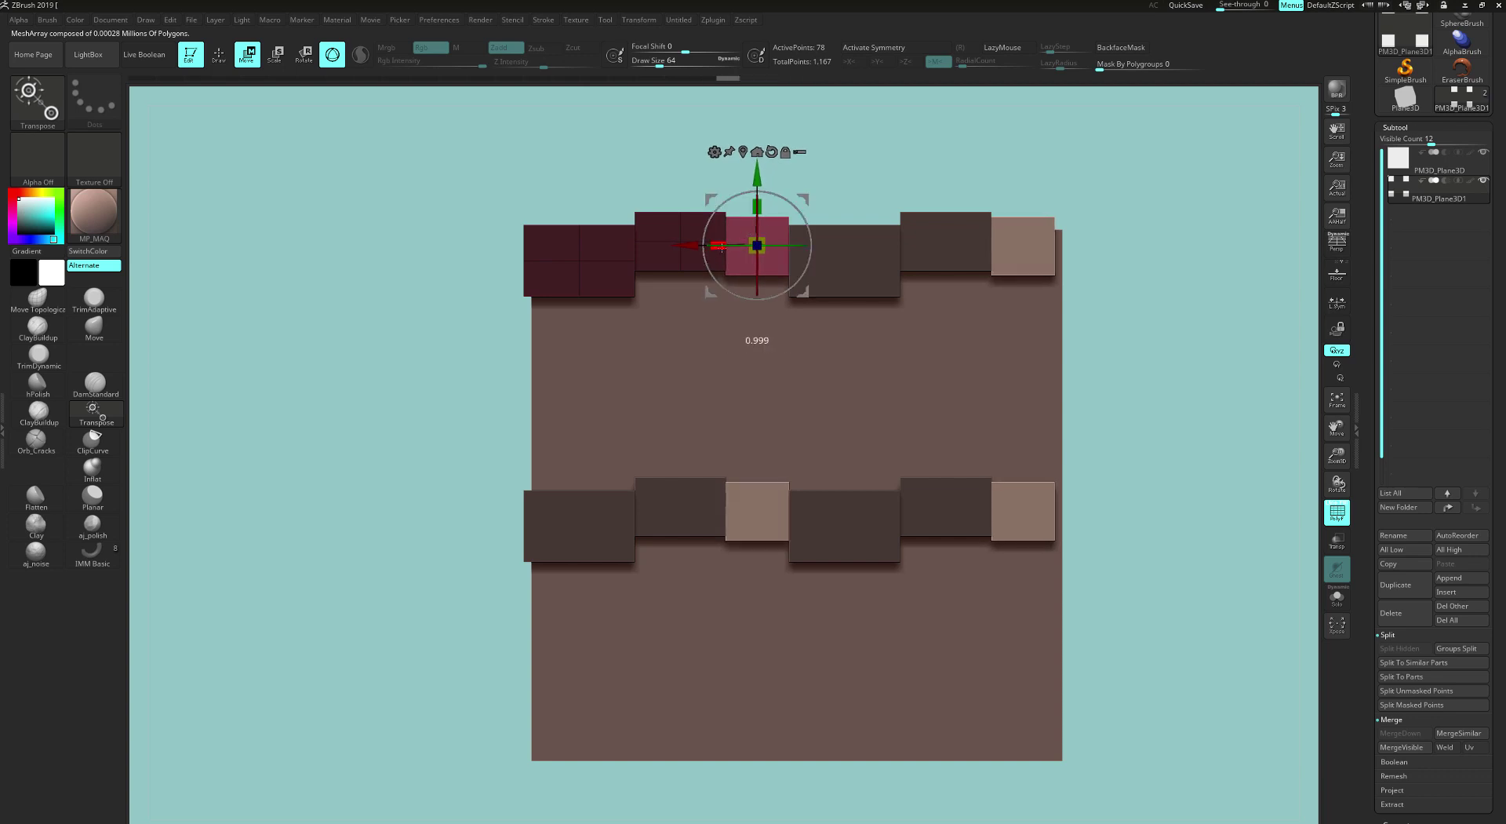
pyautogui.hotkey('ctrl', 'z')
pyautogui.hotkey('ctrl', 'z')
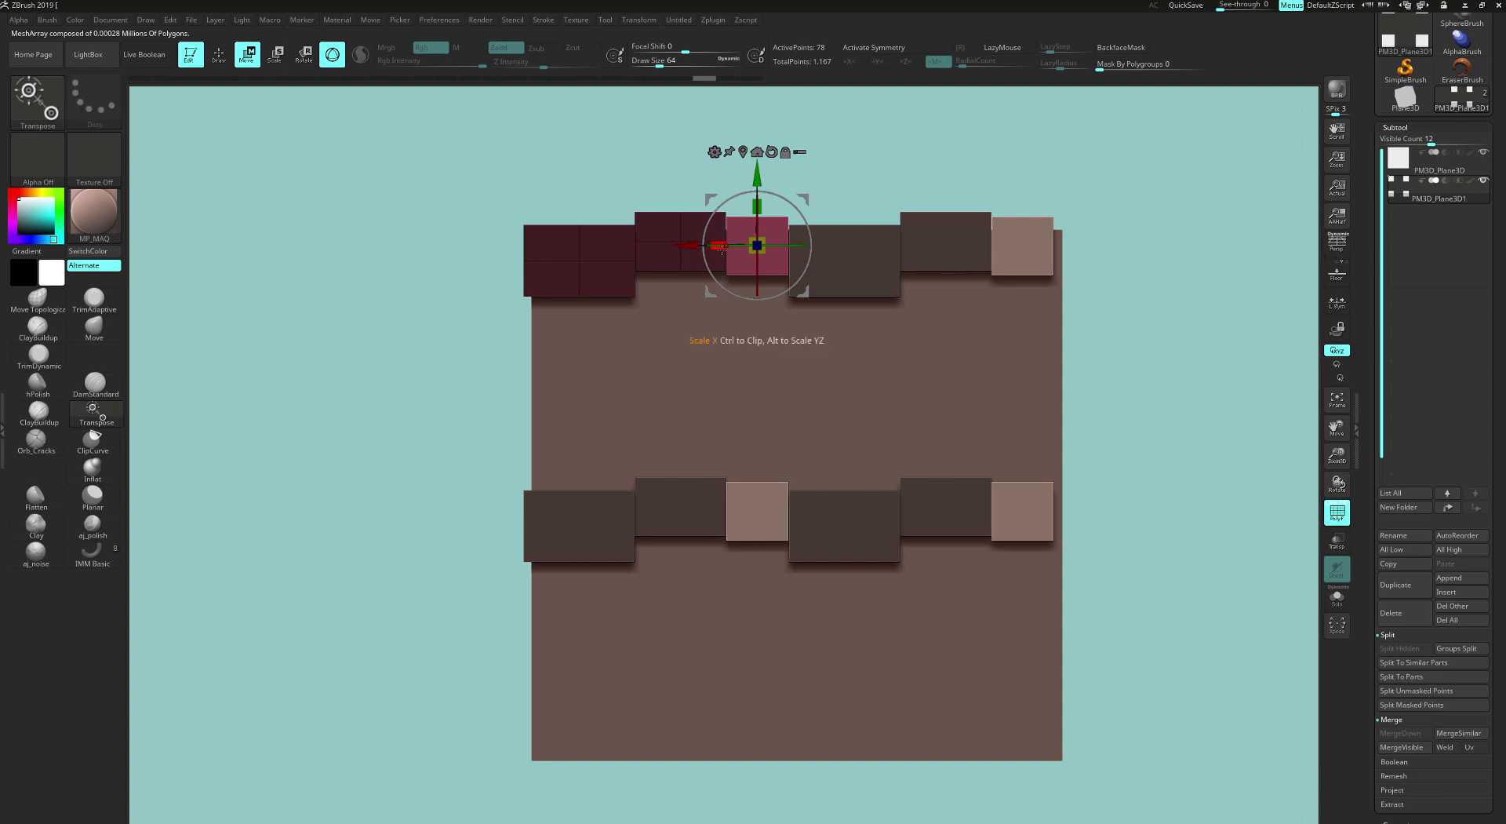
# Step: Stretch the third block vertically and place a widened copy of it directly below the second block
pyautogui.moveTo(757, 207); pyautogui.dragTo(720, 282)
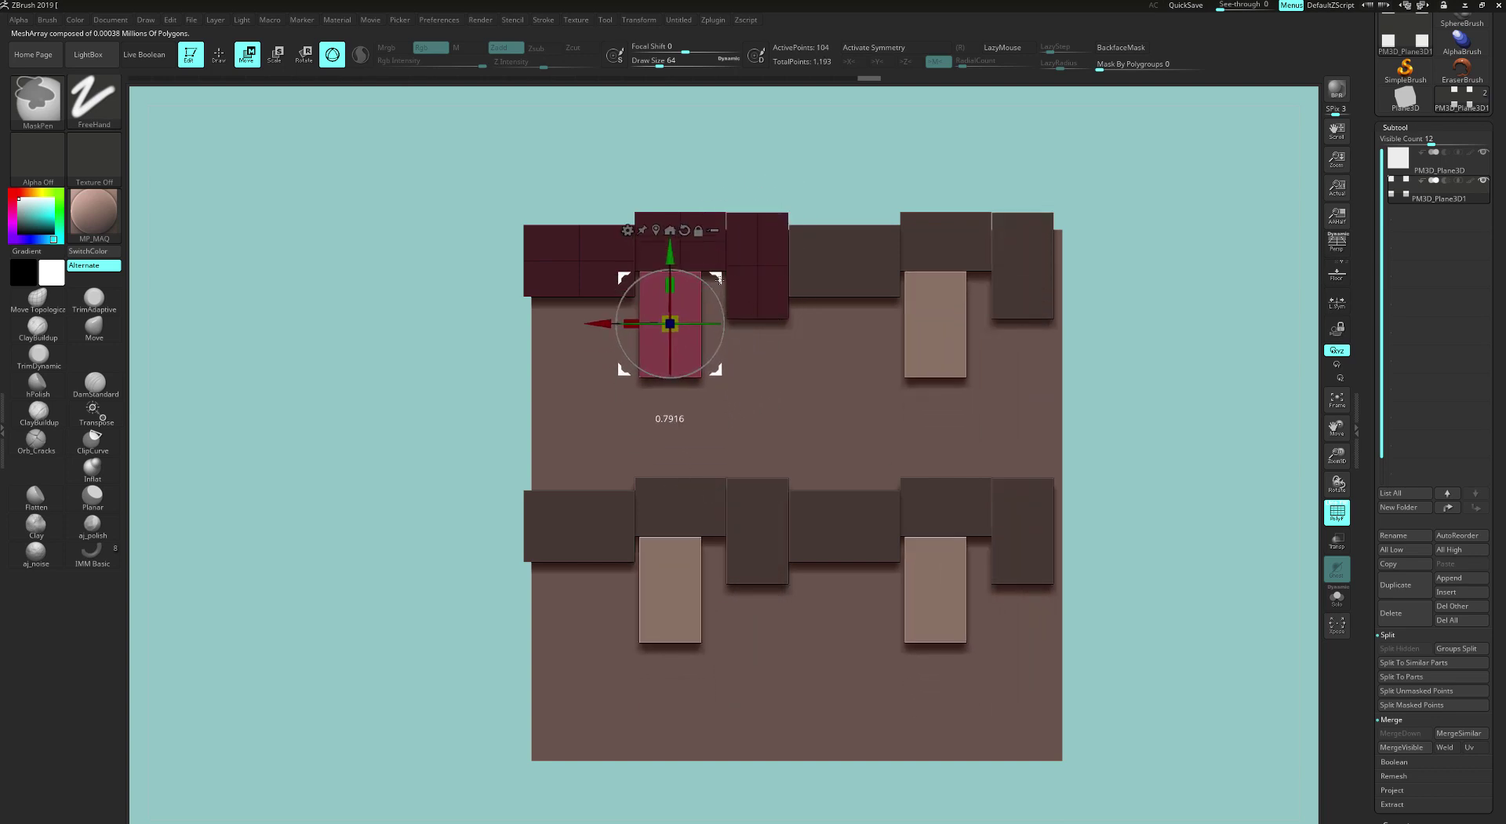
pyautogui.moveTo(632, 327); pyautogui.dragTo(610, 331)
pyautogui.moveTo(718, 373); pyautogui.dragTo(724, 371)
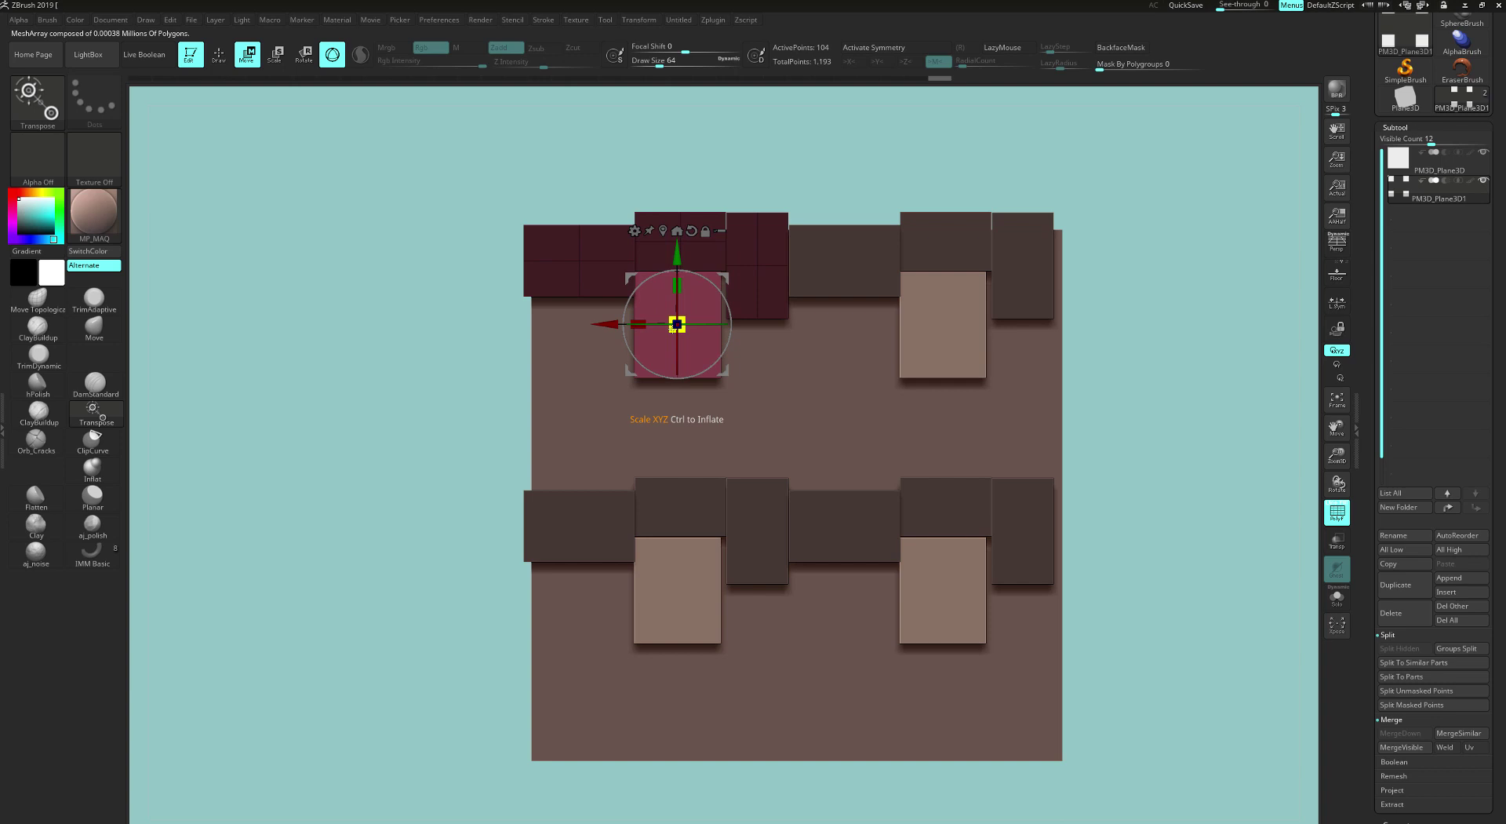
pyautogui.moveTo(645, 327); pyautogui.dragTo(645, 326)
# Step: Add four resized block copies: a shallow one under the third block, a large one beneath, and two stacked shallow ones left of it
pyautogui.moveTo(730, 372); pyautogui.dragTo(819, 404)
pyautogui.moveTo(771, 317); pyautogui.dragTo(775, 332)
pyautogui.keyDown('ctrl'); pyautogui.moveTo(812, 306); pyautogui.dragTo(756, 363); pyautogui.keyUp('ctrl')
pyautogui.moveTo(676, 404); pyautogui.dragTo(667, 403)
pyautogui.moveTo(714, 365); pyautogui.dragTo(573, 401)
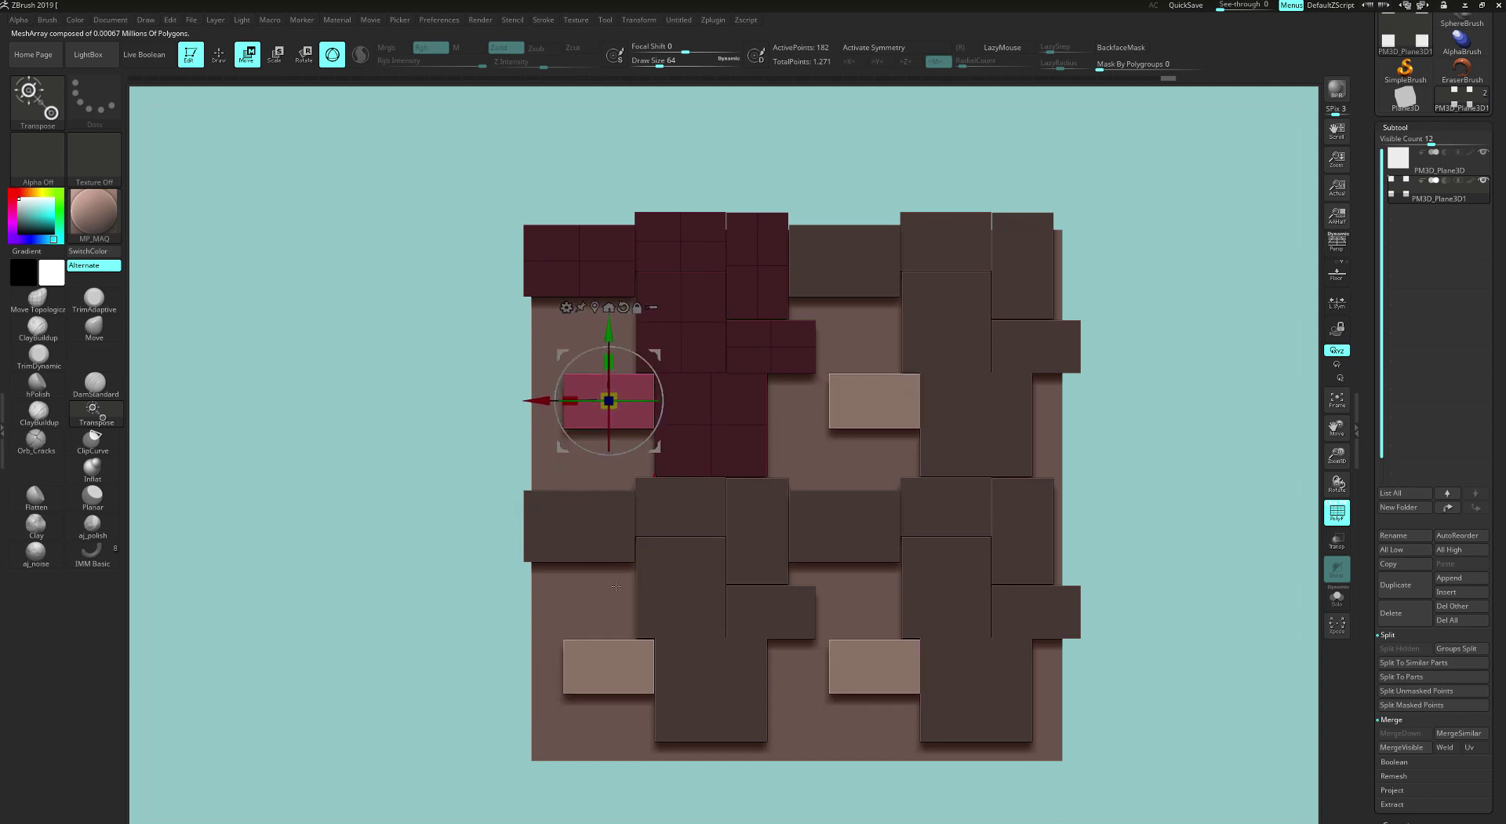
pyautogui.moveTo(609, 401); pyautogui.dragTo(621, 464)
pyautogui.moveTo(661, 406); pyautogui.dragTo(661, 406)
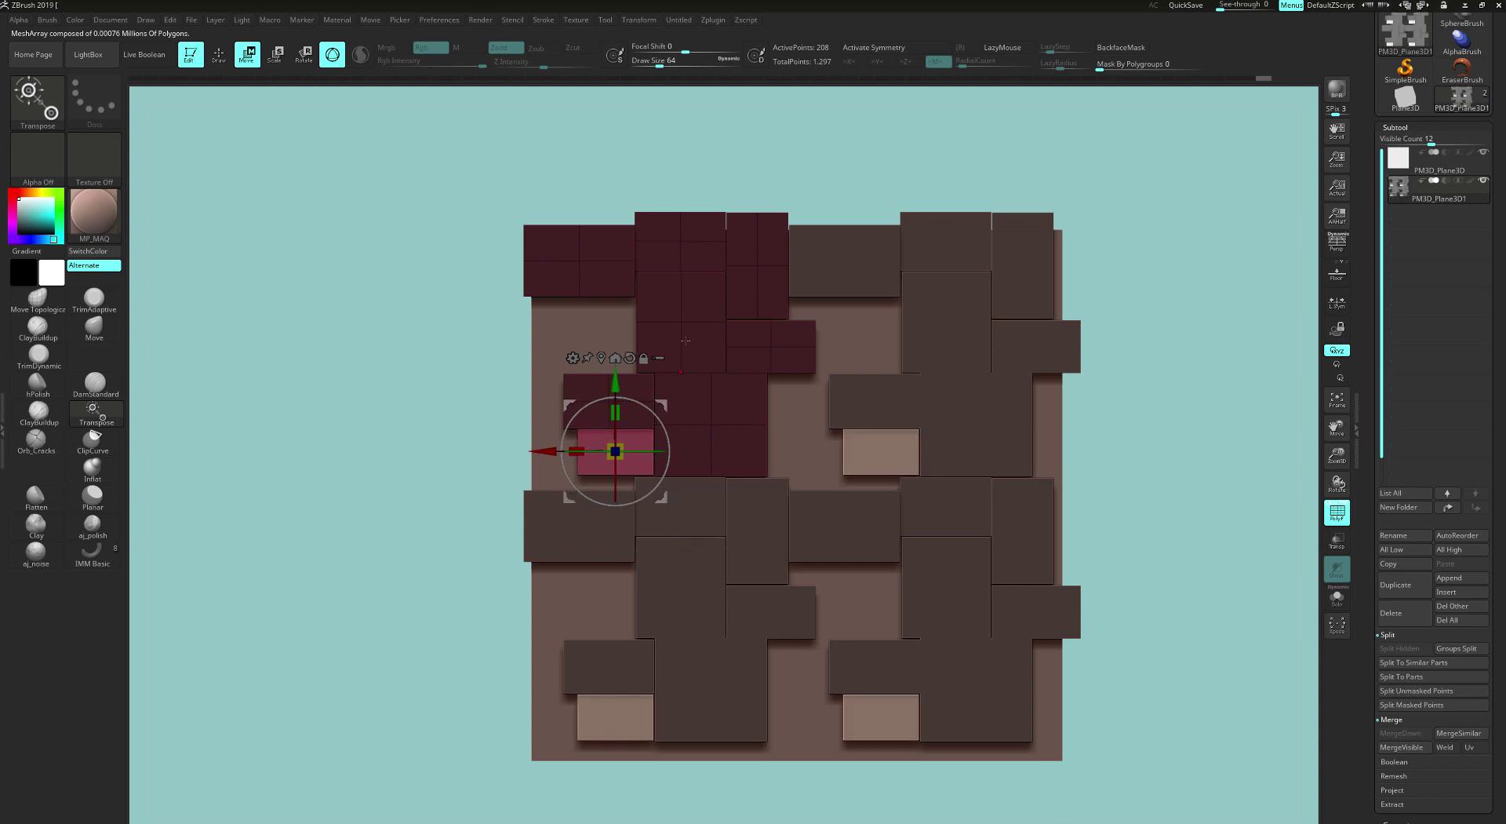
# Step: Fit a narrow upright copy below the first block, and add a thin strip above it and a tall block at the plane's left edge
pyautogui.moveTo(616, 423); pyautogui.dragTo(728, 246)
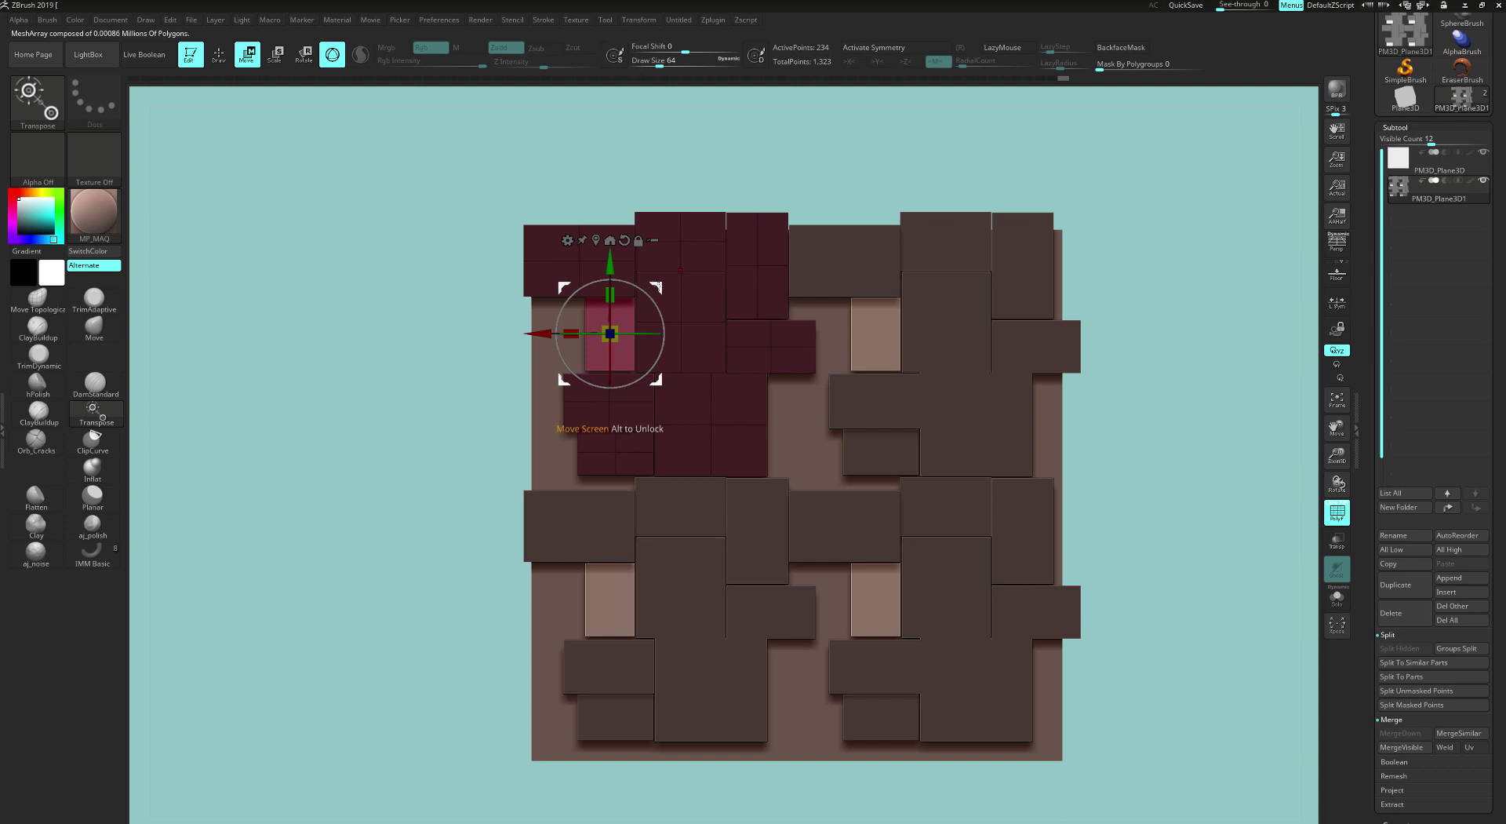
pyautogui.moveTo(541, 334); pyautogui.dragTo(542, 334)
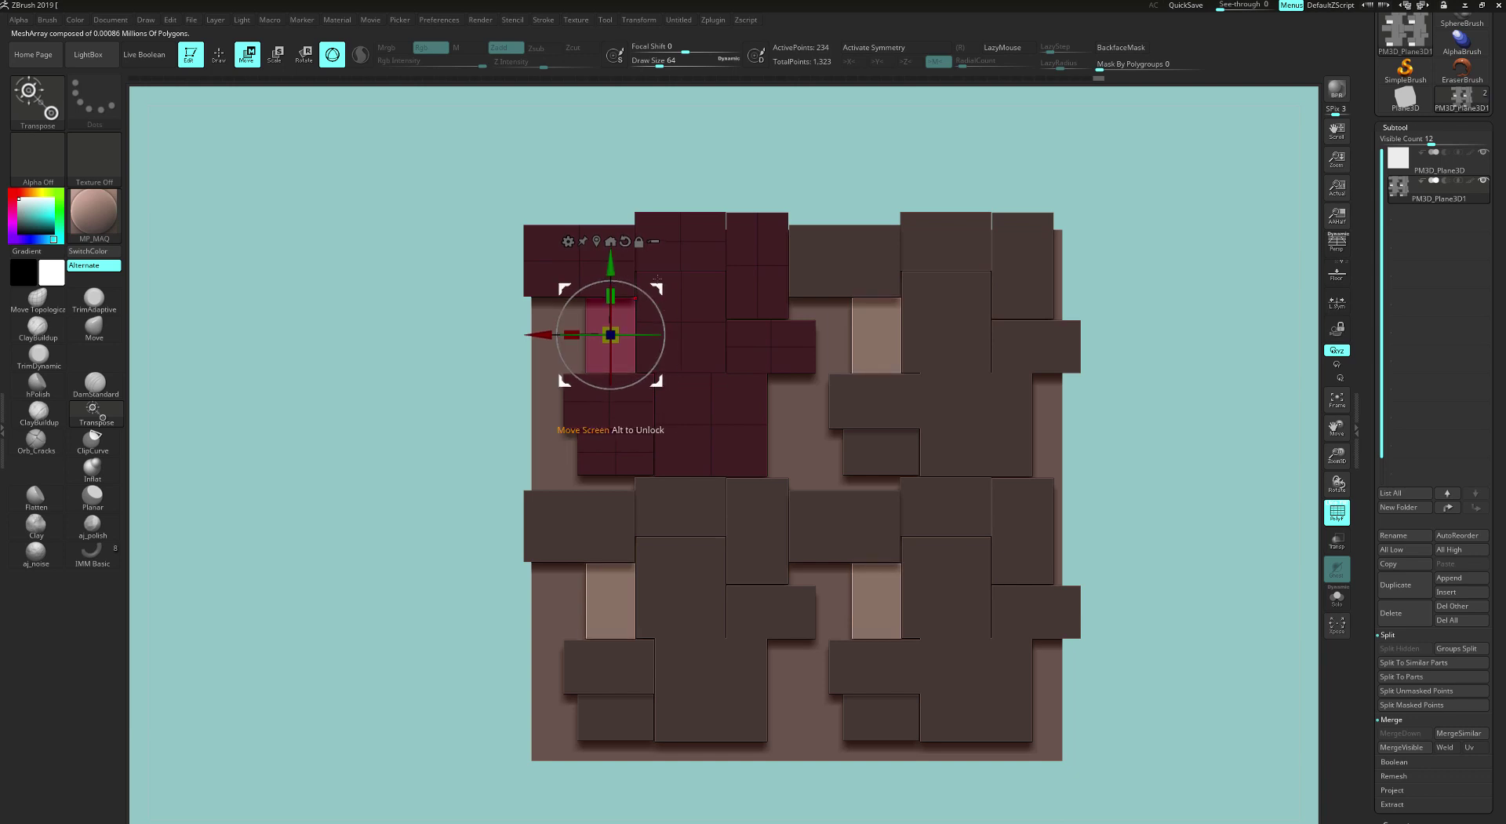
pyautogui.keyDown('ctrl'); pyautogui.moveTo(635, 284); pyautogui.dragTo(603, 288); pyautogui.keyUp('ctrl')
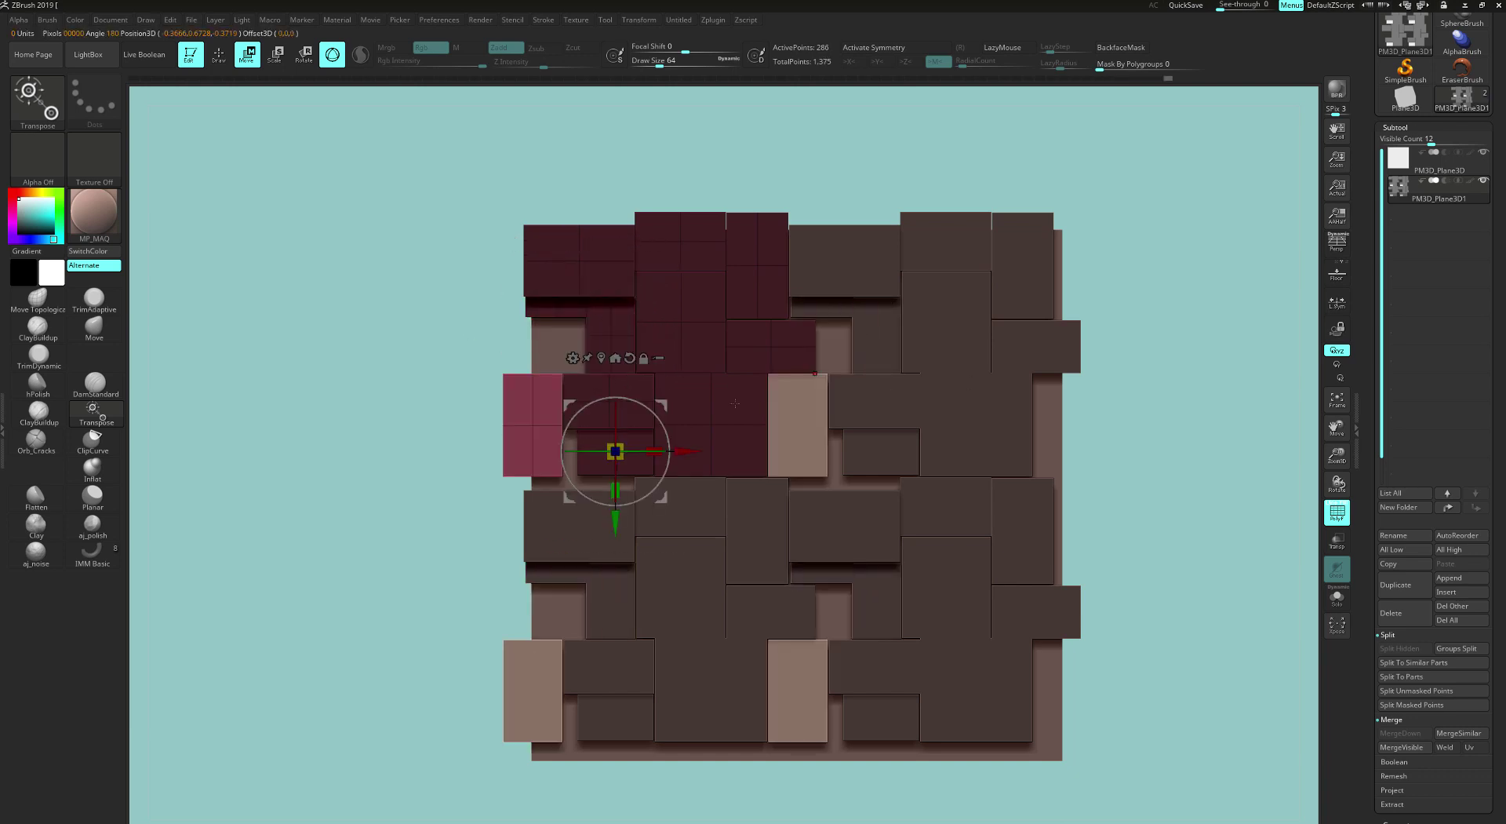
pyautogui.click(667, 321)
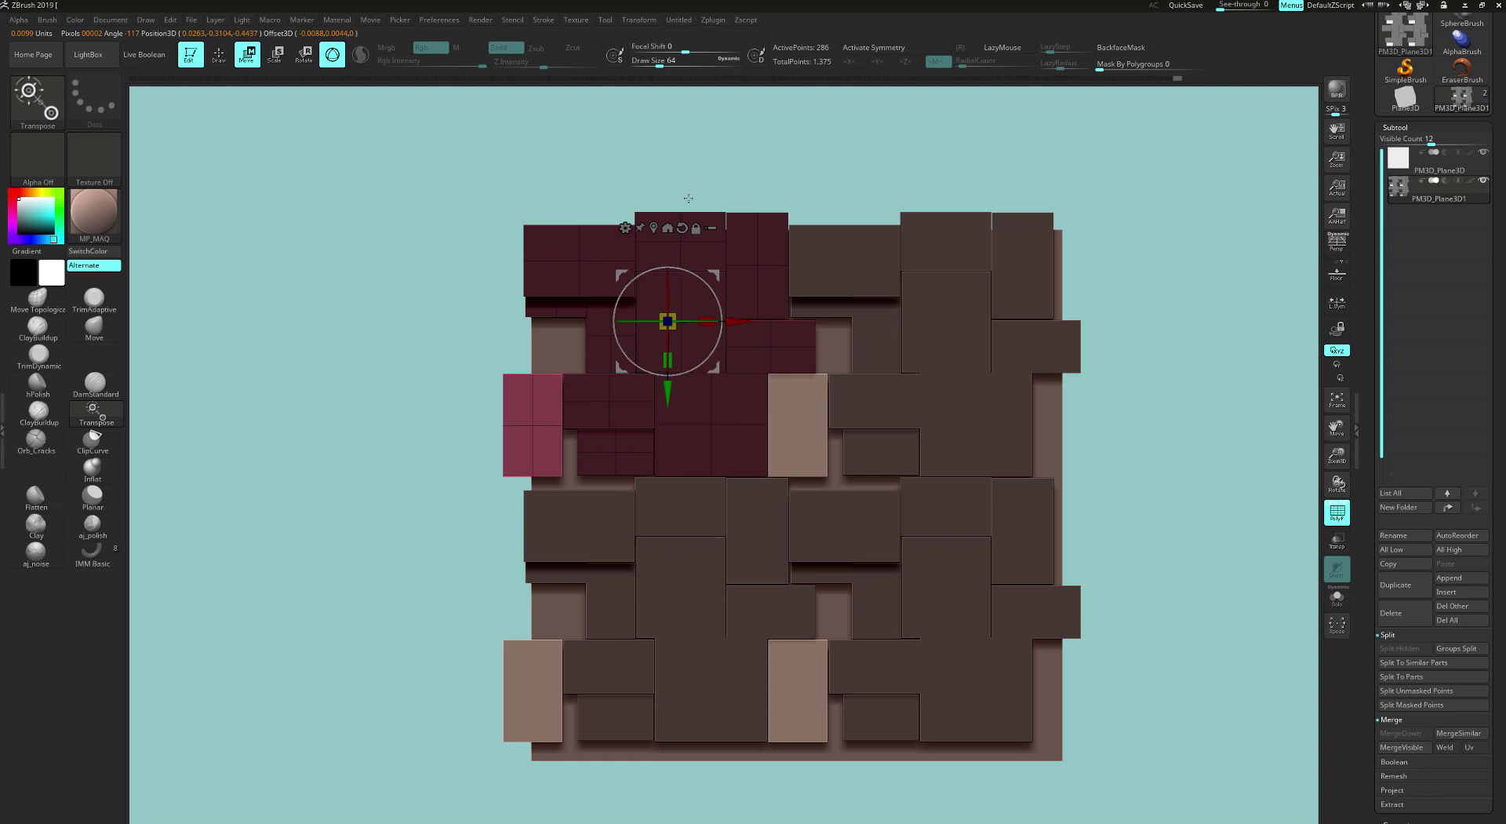
# Step: Assign each block its own polygroup with Auto Groups
pyautogui.scroll(-10, 1498, 544)
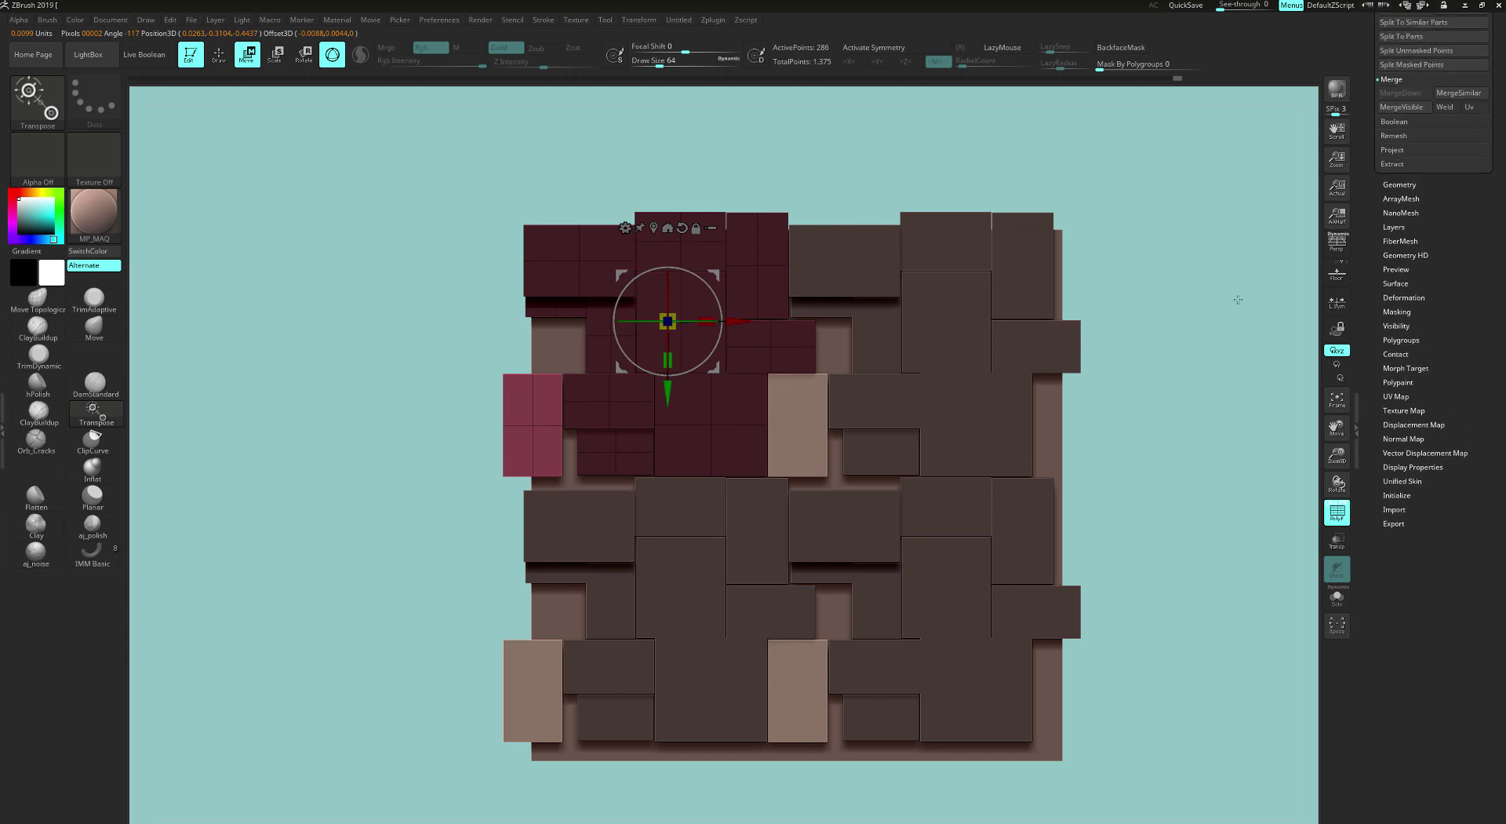
pyautogui.moveTo(1452, 312); pyautogui.dragTo(1440, 347)
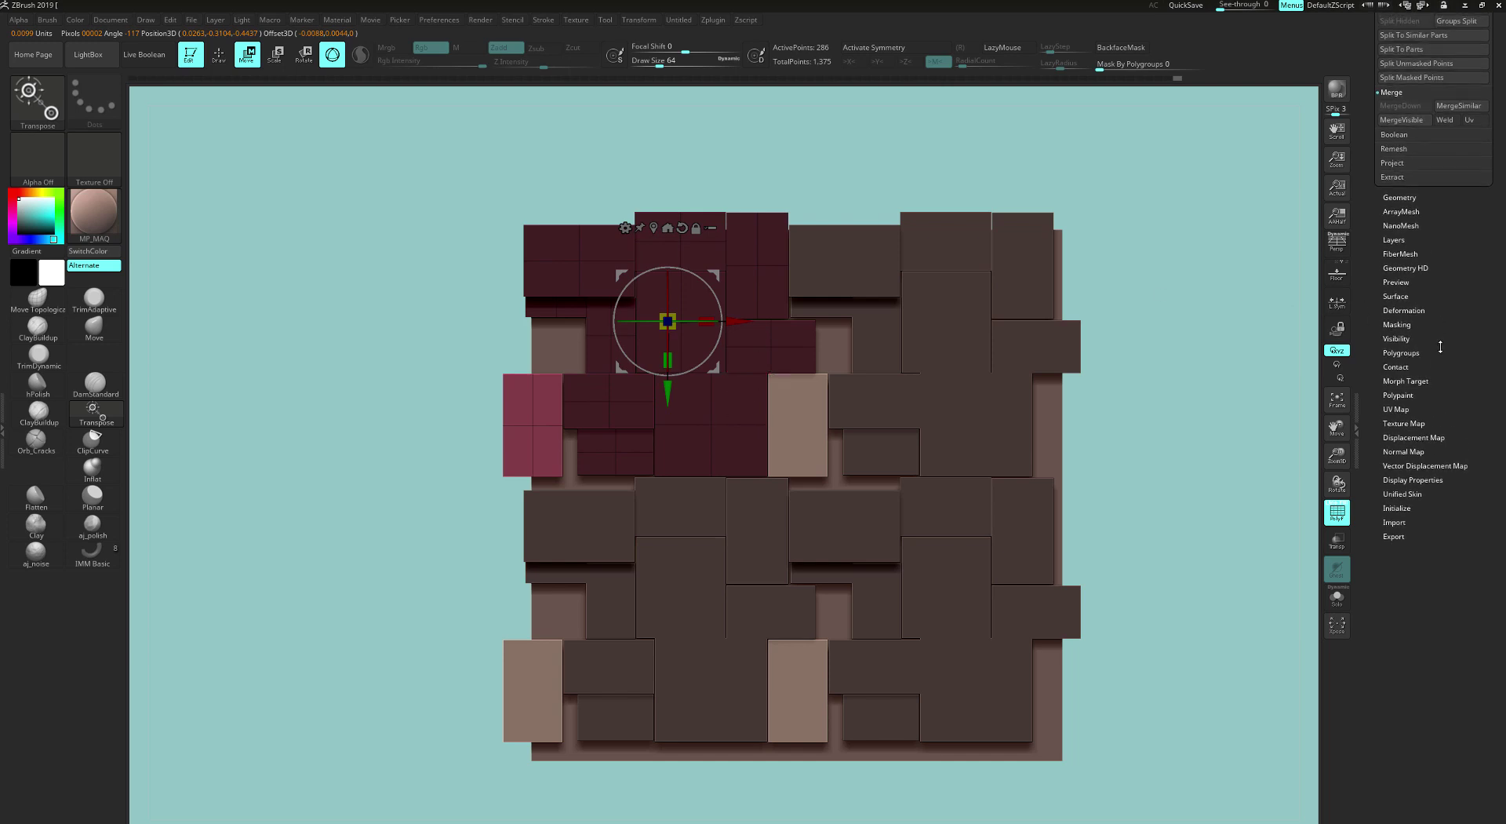
pyautogui.click(1402, 353)
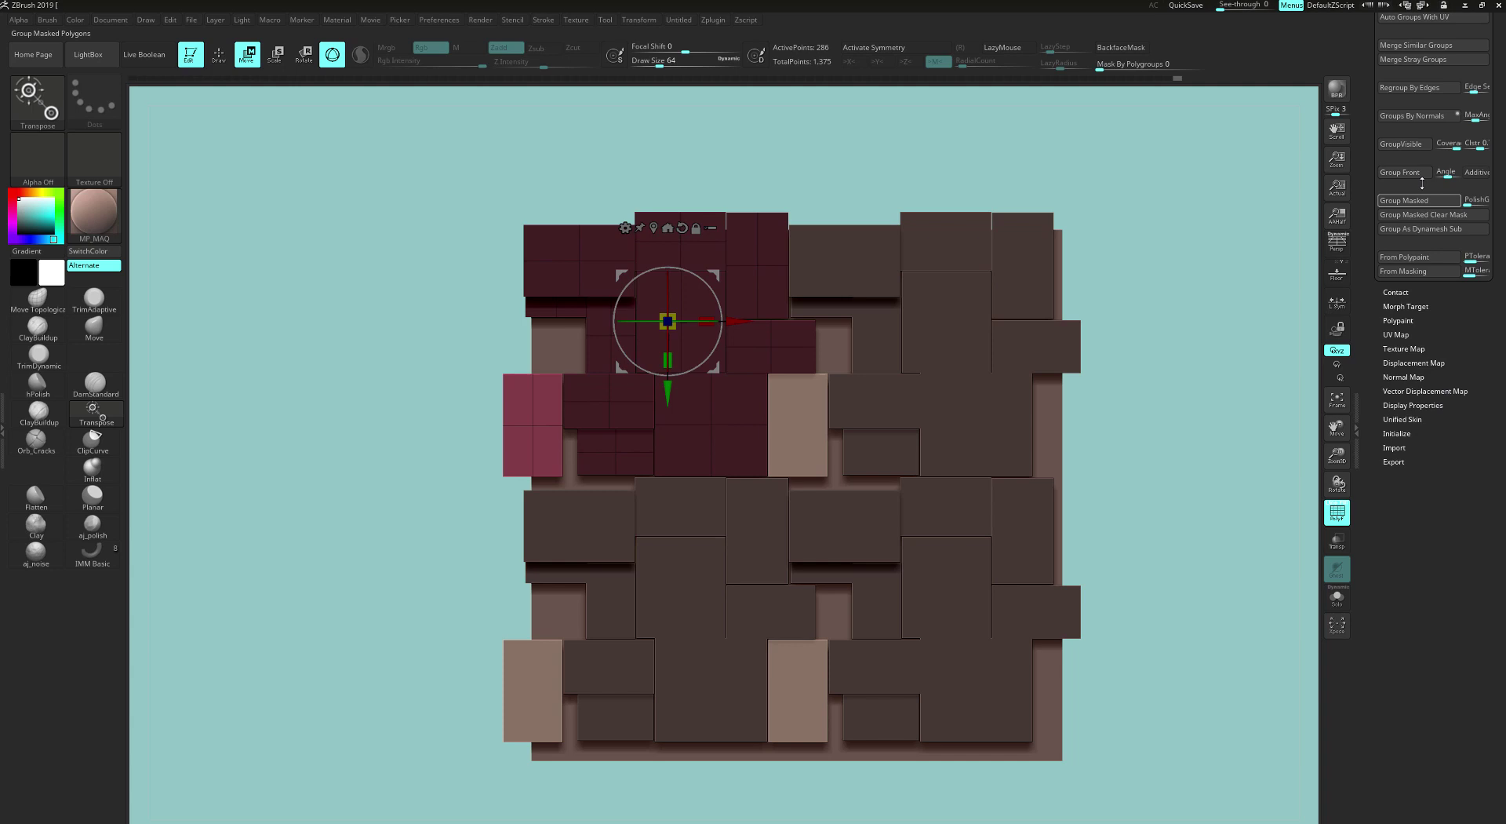
pyautogui.moveTo(1422, 183); pyautogui.dragTo(1422, 383)
pyautogui.click(1400, 202)
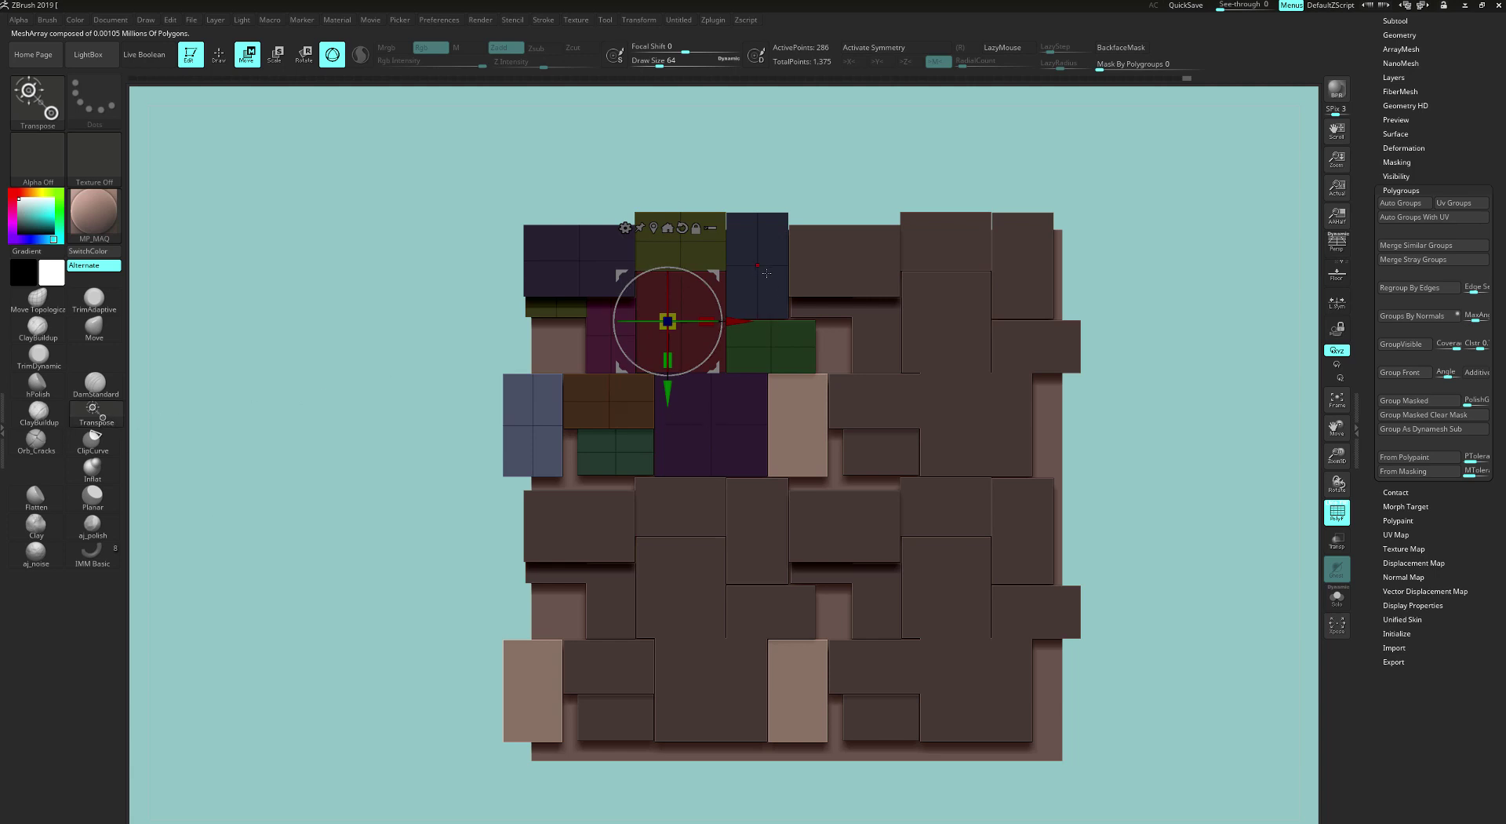
# Step: Try isolating individual blocks one after another by masking everything outside their polygroup
pyautogui.click(583, 260)
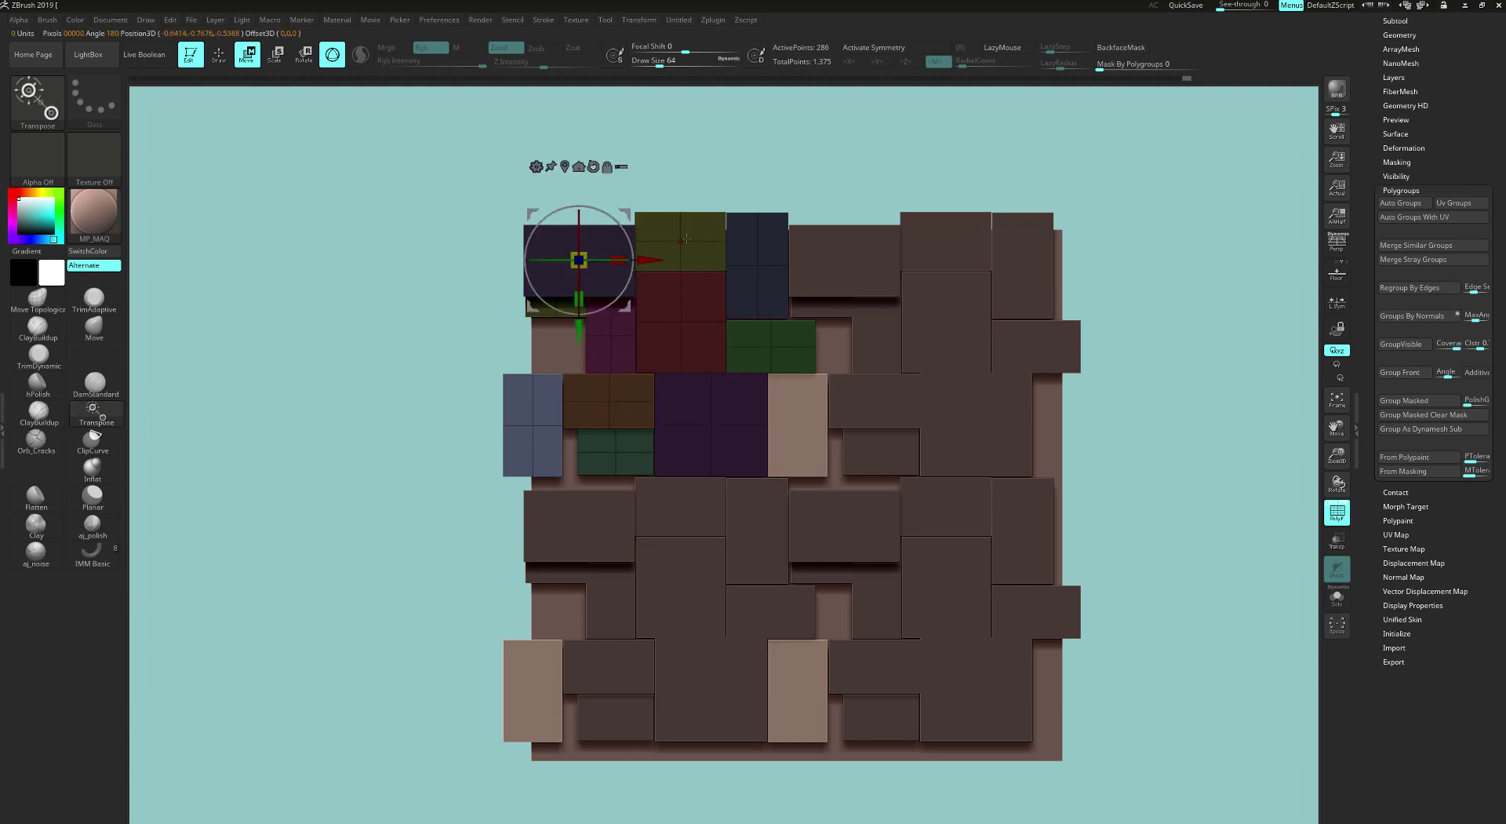
pyautogui.click(703, 236)
pyautogui.click(696, 330)
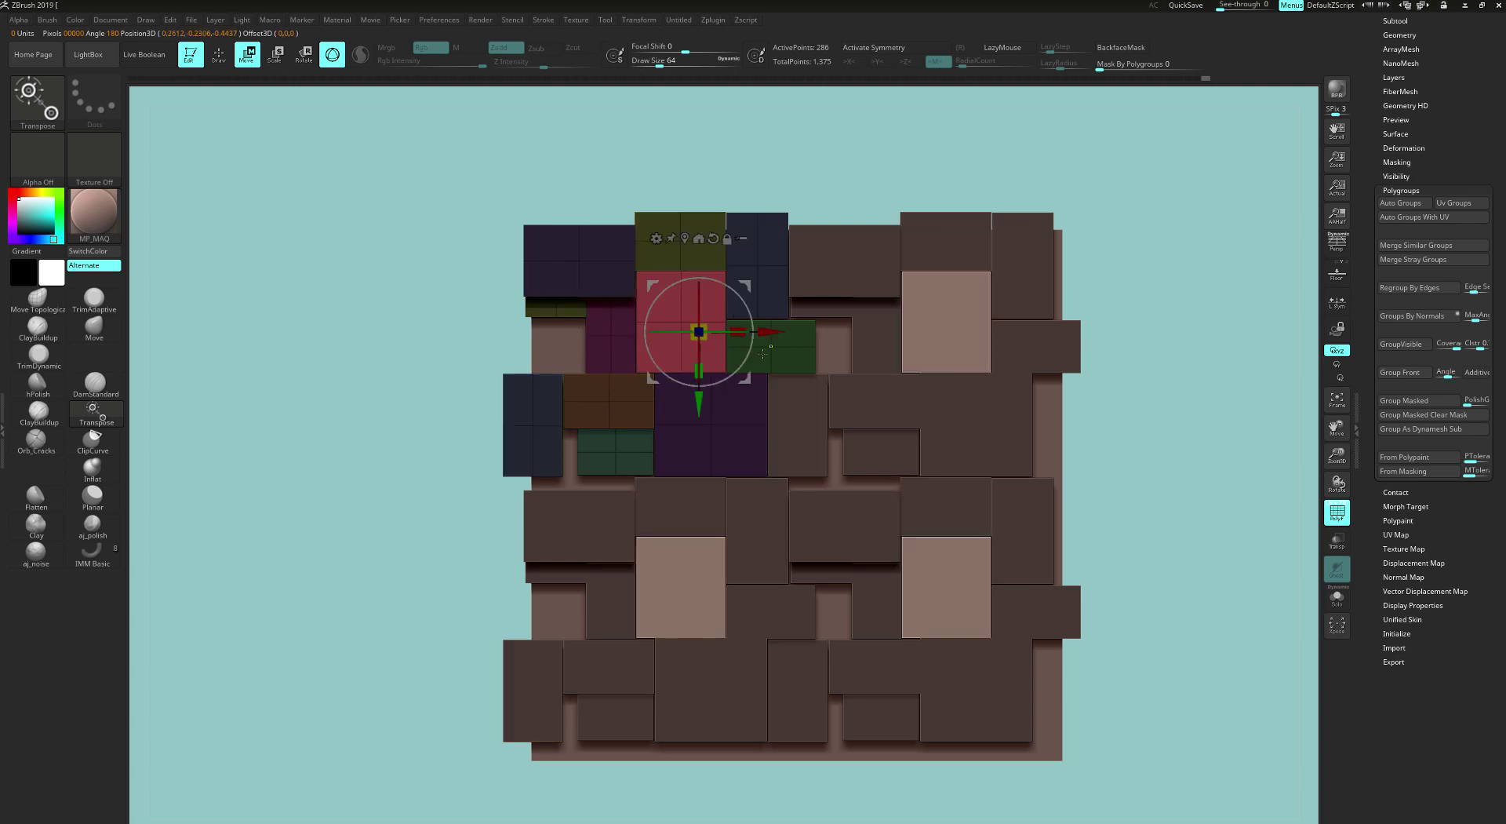
pyautogui.click(773, 342)
pyautogui.click(762, 228)
pyautogui.click(585, 256)
pyautogui.click(622, 346)
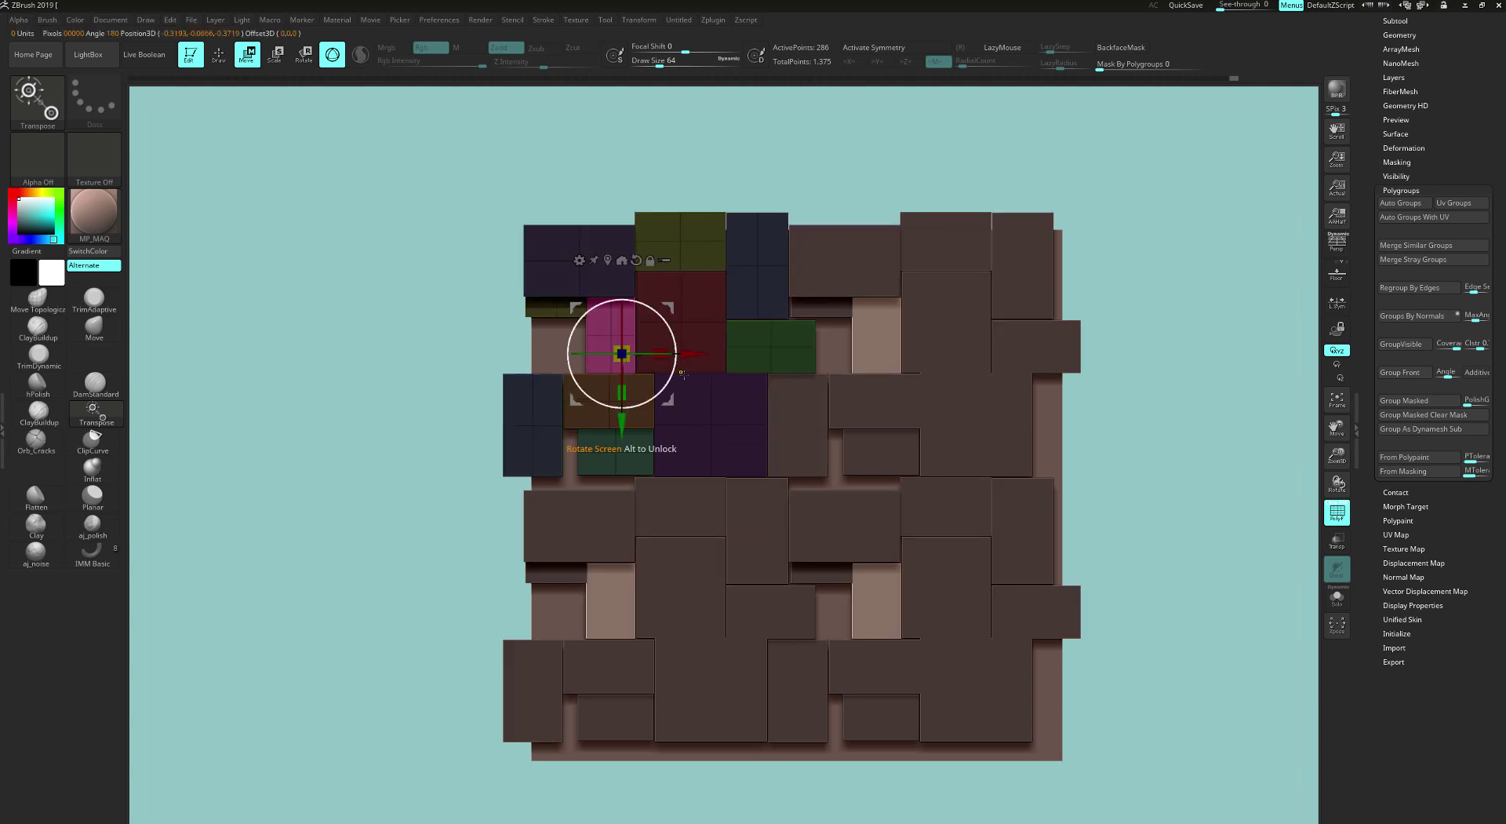
pyautogui.click(792, 338)
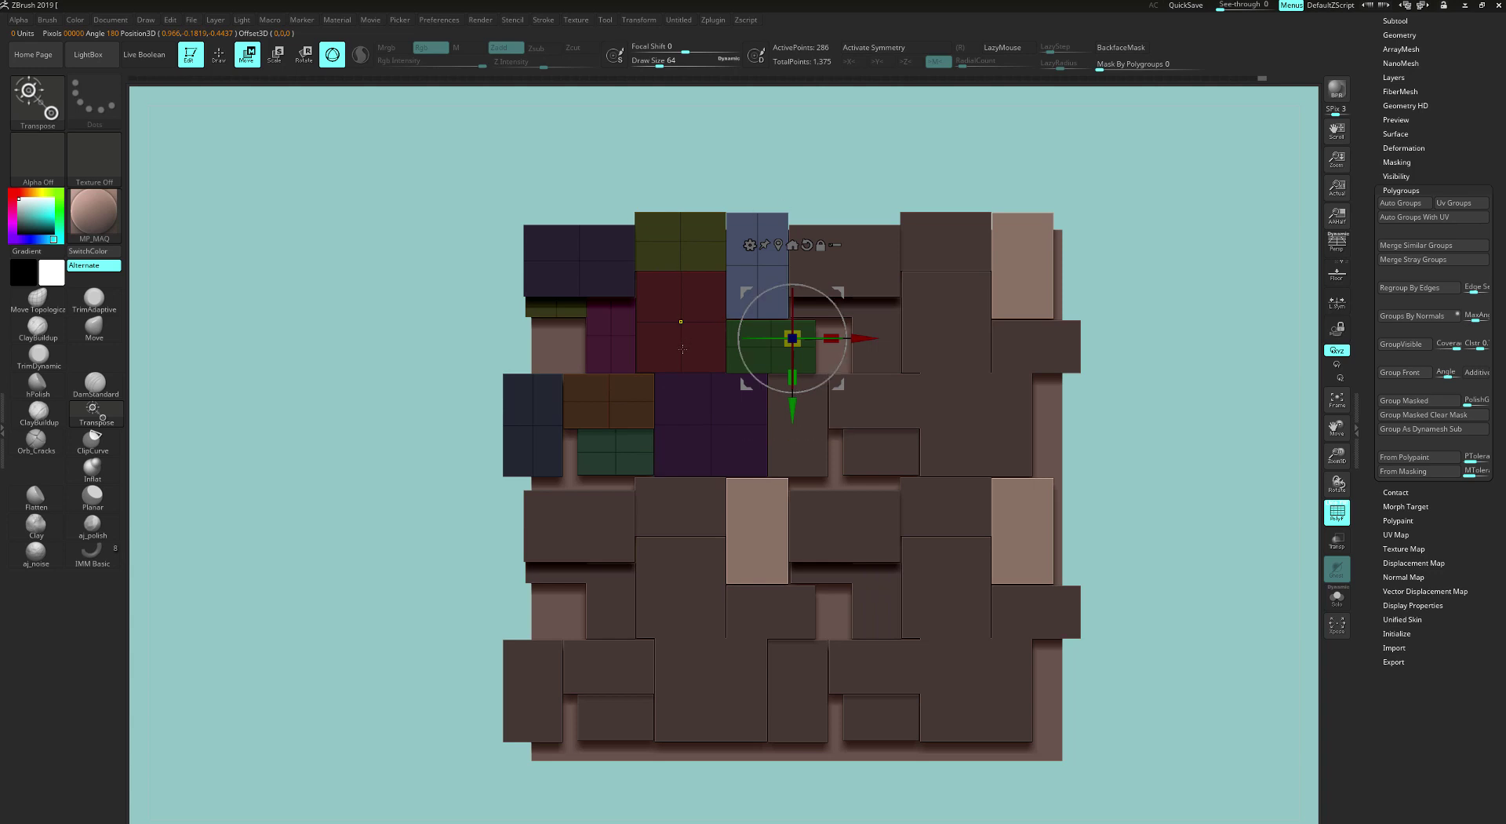
pyautogui.click(602, 401)
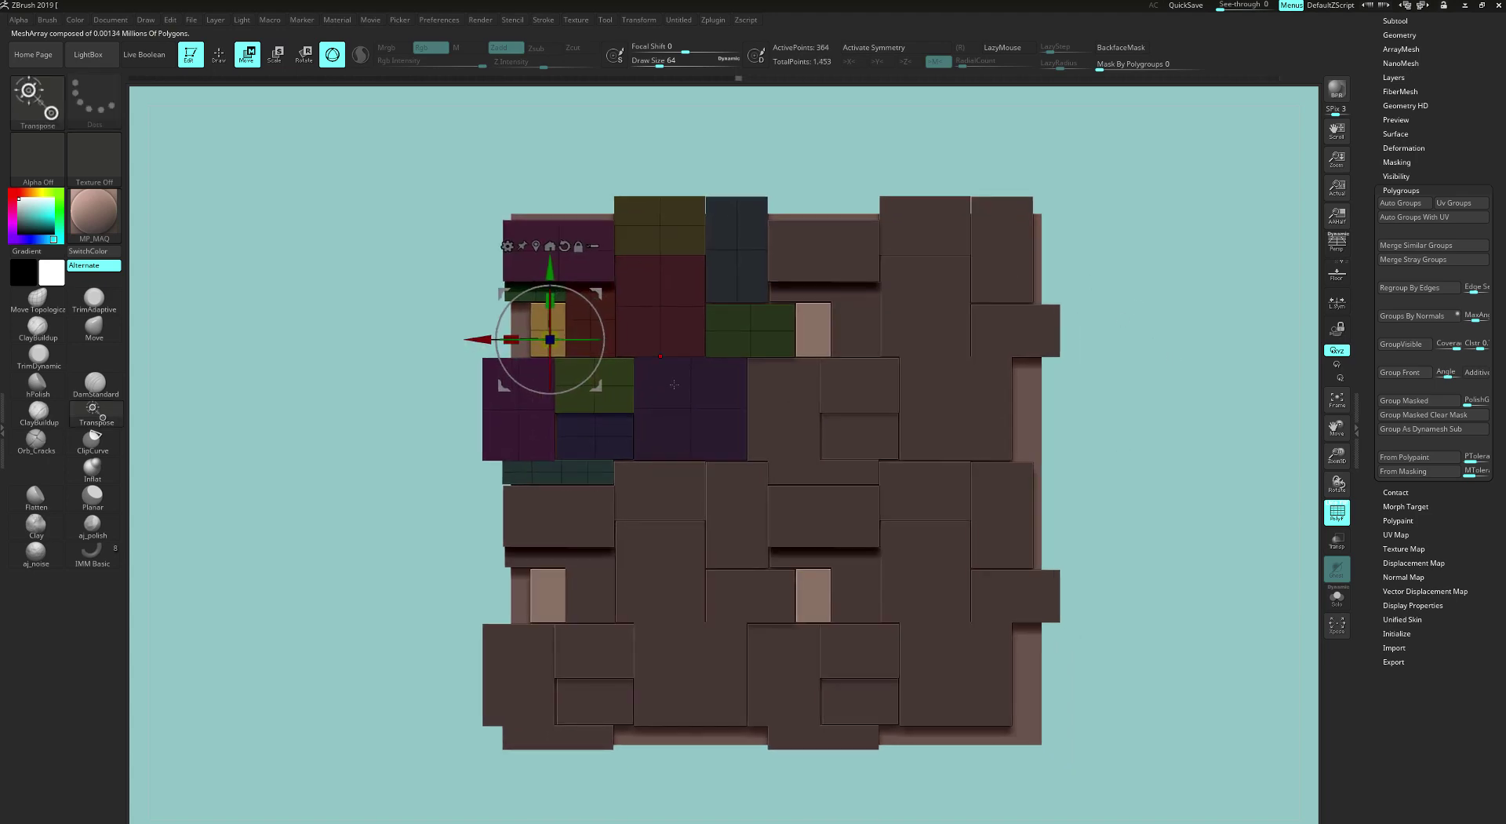
# Step: From a side view, shift the wide first block and the tall left-edge block in depth
pyautogui.moveTo(421, 531); pyautogui.dragTo(451, 535)
pyautogui.keyDown('alt'); pyautogui.moveTo(758, 408); pyautogui.dragTo(818, 455); pyautogui.keyUp('alt')
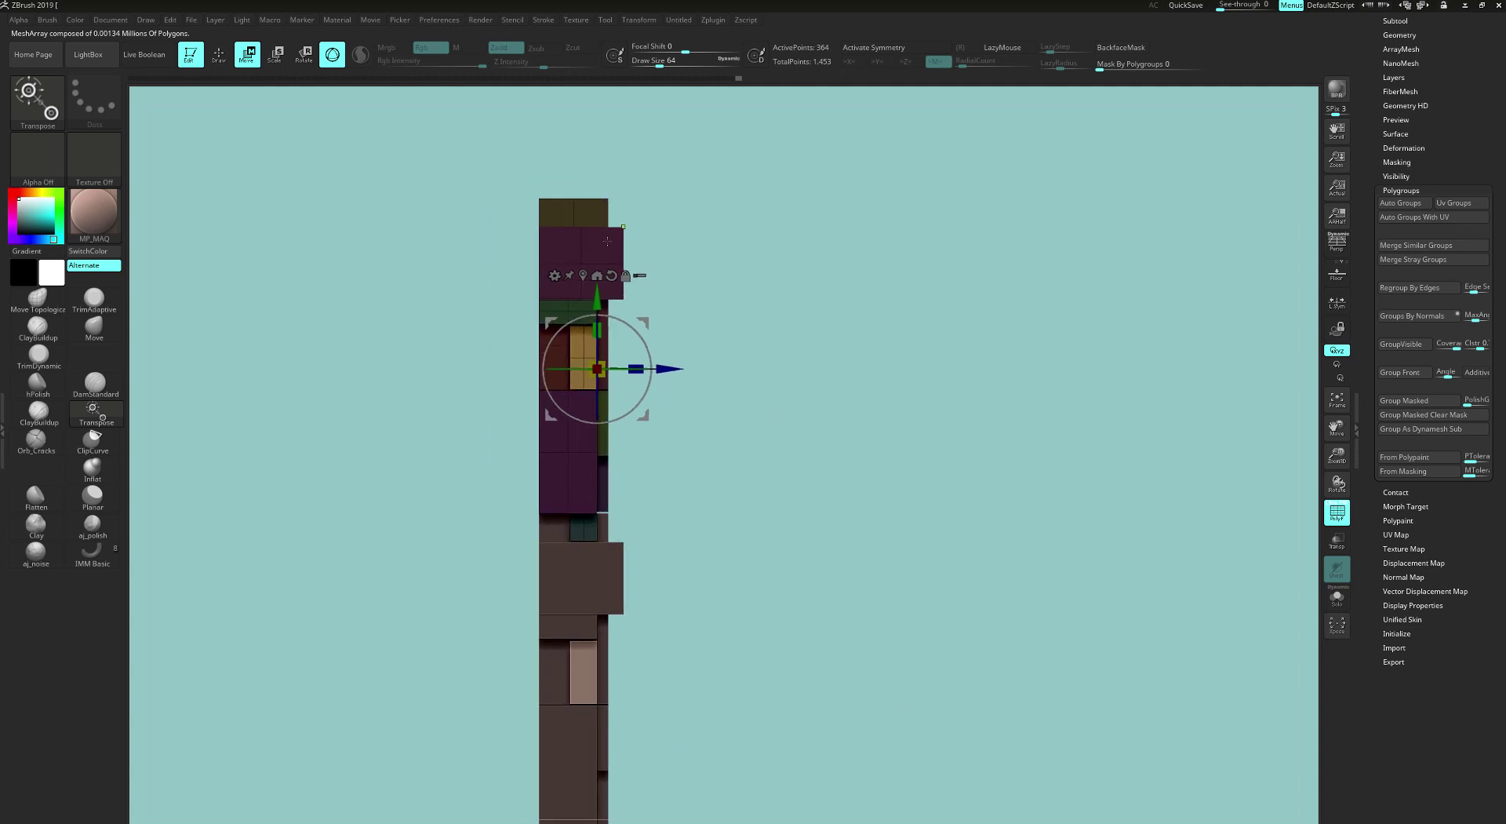
pyautogui.keyDown('ctrl'); pyautogui.click(603, 241); pyautogui.keyUp('ctrl')
pyautogui.moveTo(680, 239); pyautogui.dragTo(641, 304)
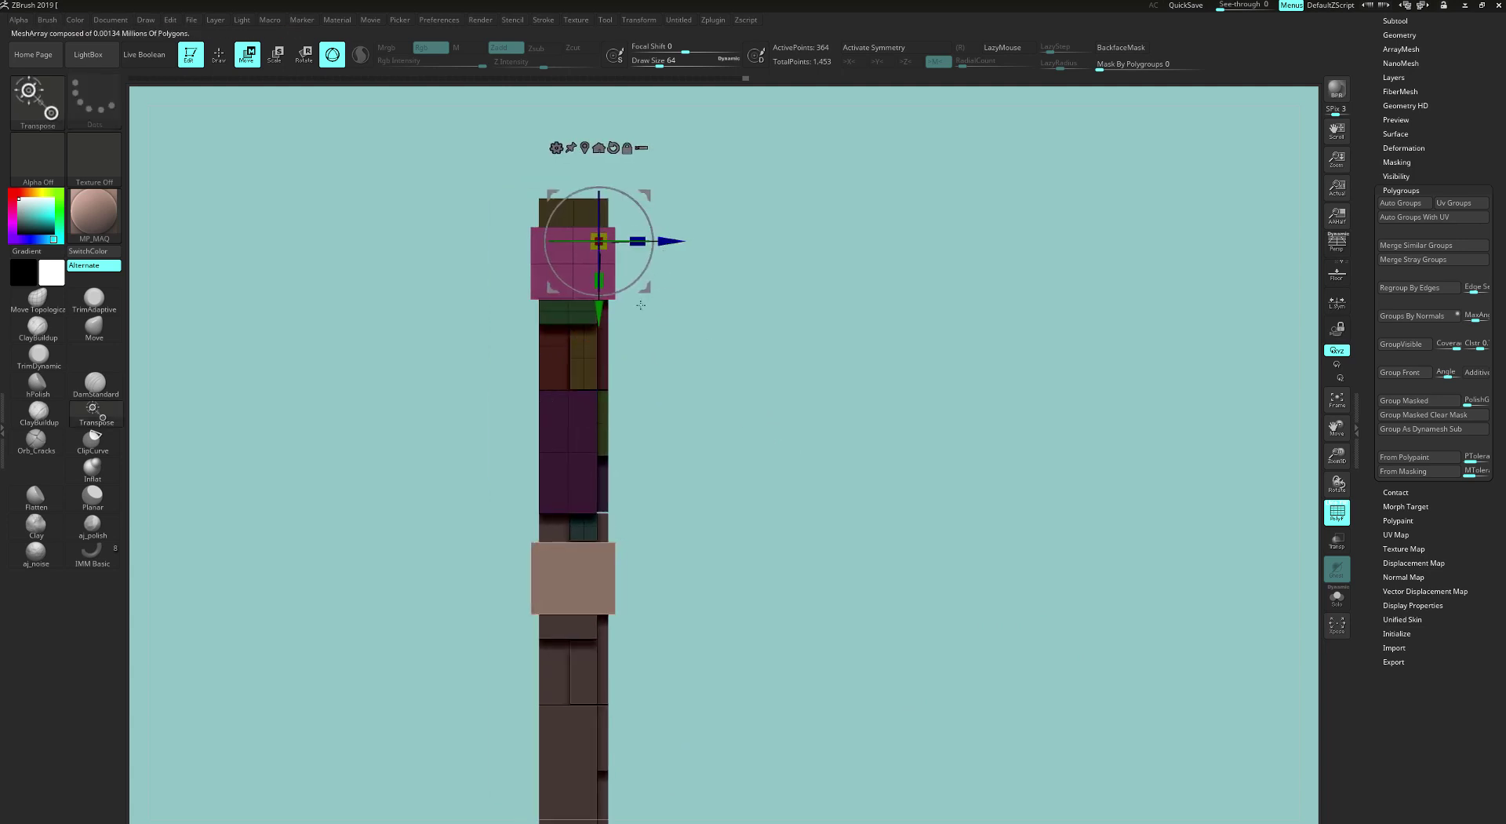
pyautogui.click(593, 448)
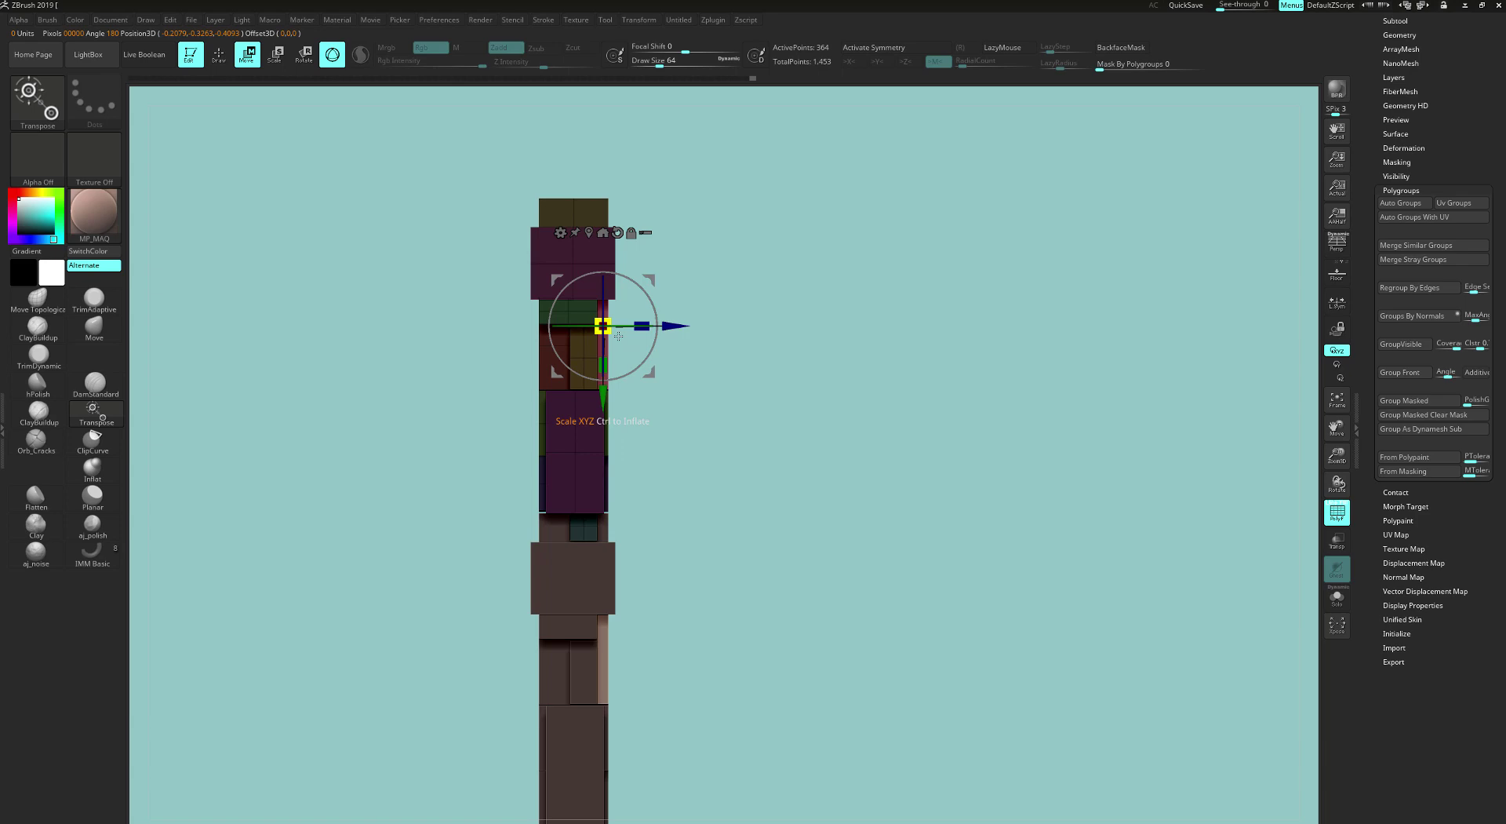
# Step: Offset the narrow gap-filling block and the shallow bottom block slightly in depth
pyautogui.moveTo(583, 365); pyautogui.dragTo(709, 473)
pyautogui.moveTo(709, 473); pyautogui.dragTo(612, 440, button='right')
pyautogui.keyDown('ctrl'); pyautogui.click(590, 527); pyautogui.keyUp('ctrl')
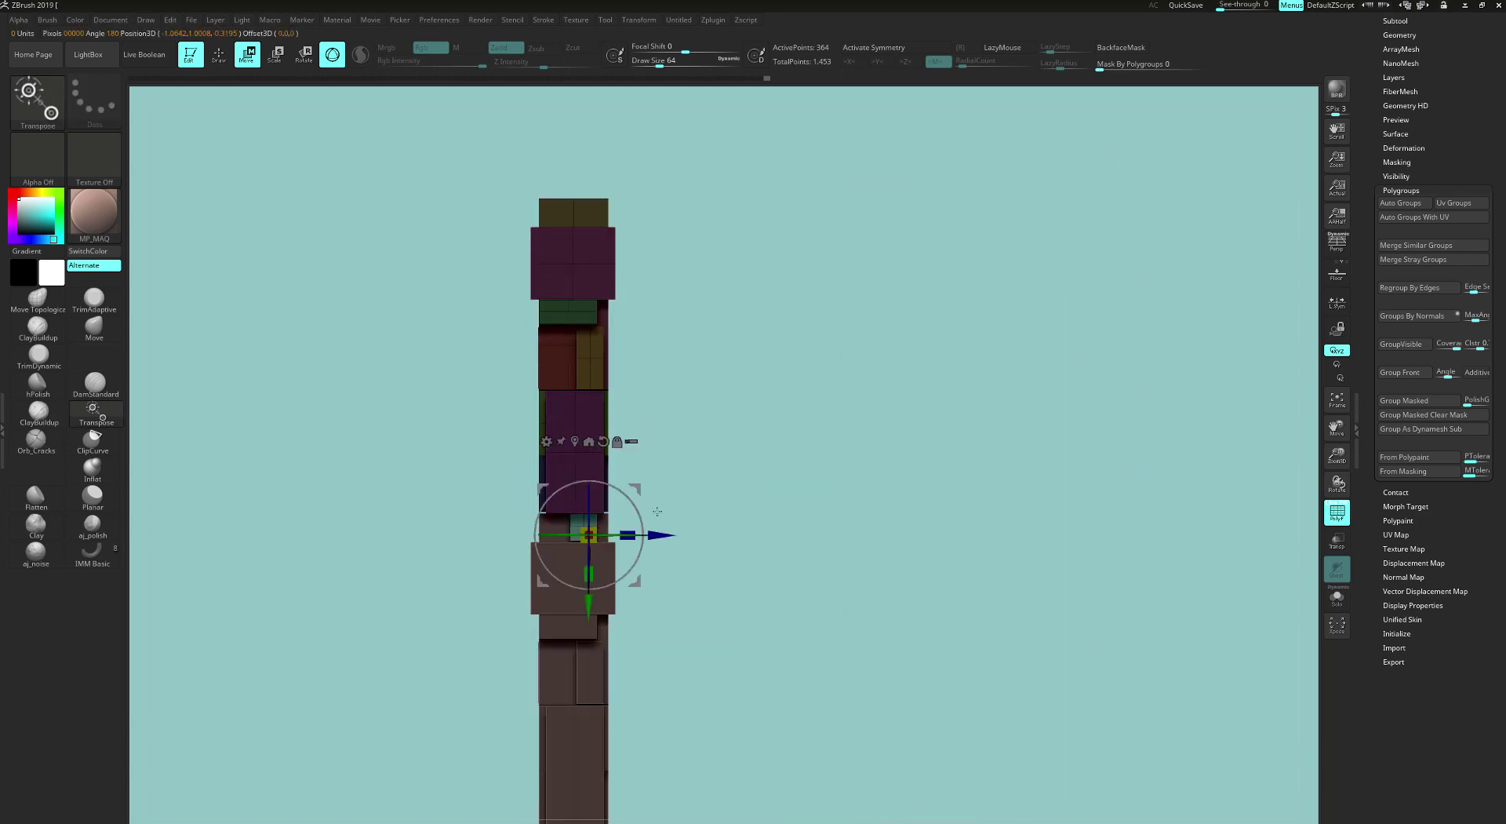
pyautogui.moveTo(659, 535); pyautogui.dragTo(665, 535)
pyautogui.moveTo(559, 629); pyautogui.dragTo(437, 598)
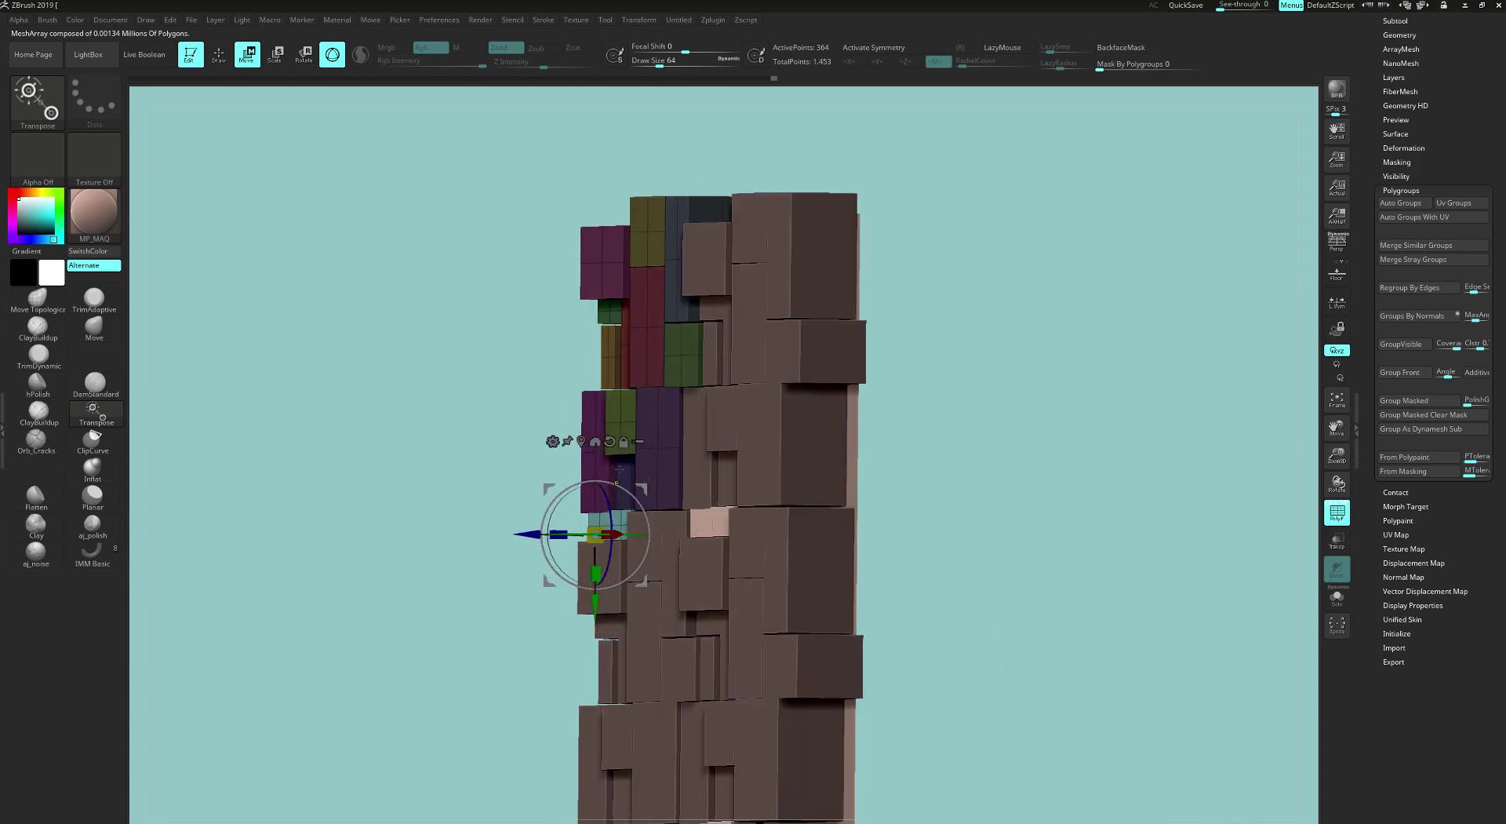
# Step: Isolate the thin strip below the first block and adjust its depth
pyautogui.moveTo(559, 468); pyautogui.dragTo(554, 468)
pyautogui.moveTo(502, 572); pyautogui.dragTo(816, 329)
pyautogui.moveTo(679, 334); pyautogui.dragTo(636, 310)
pyautogui.keyDown('ctrl'); pyautogui.click(567, 317); pyautogui.keyUp('ctrl')
pyautogui.moveTo(862, 329); pyautogui.dragTo(722, 337)
# Step: Vary the depth of the large central block, the tall top-right block and the block directly below it
pyautogui.keyDown('ctrl'); pyautogui.click(700, 329); pyautogui.keyUp('ctrl')
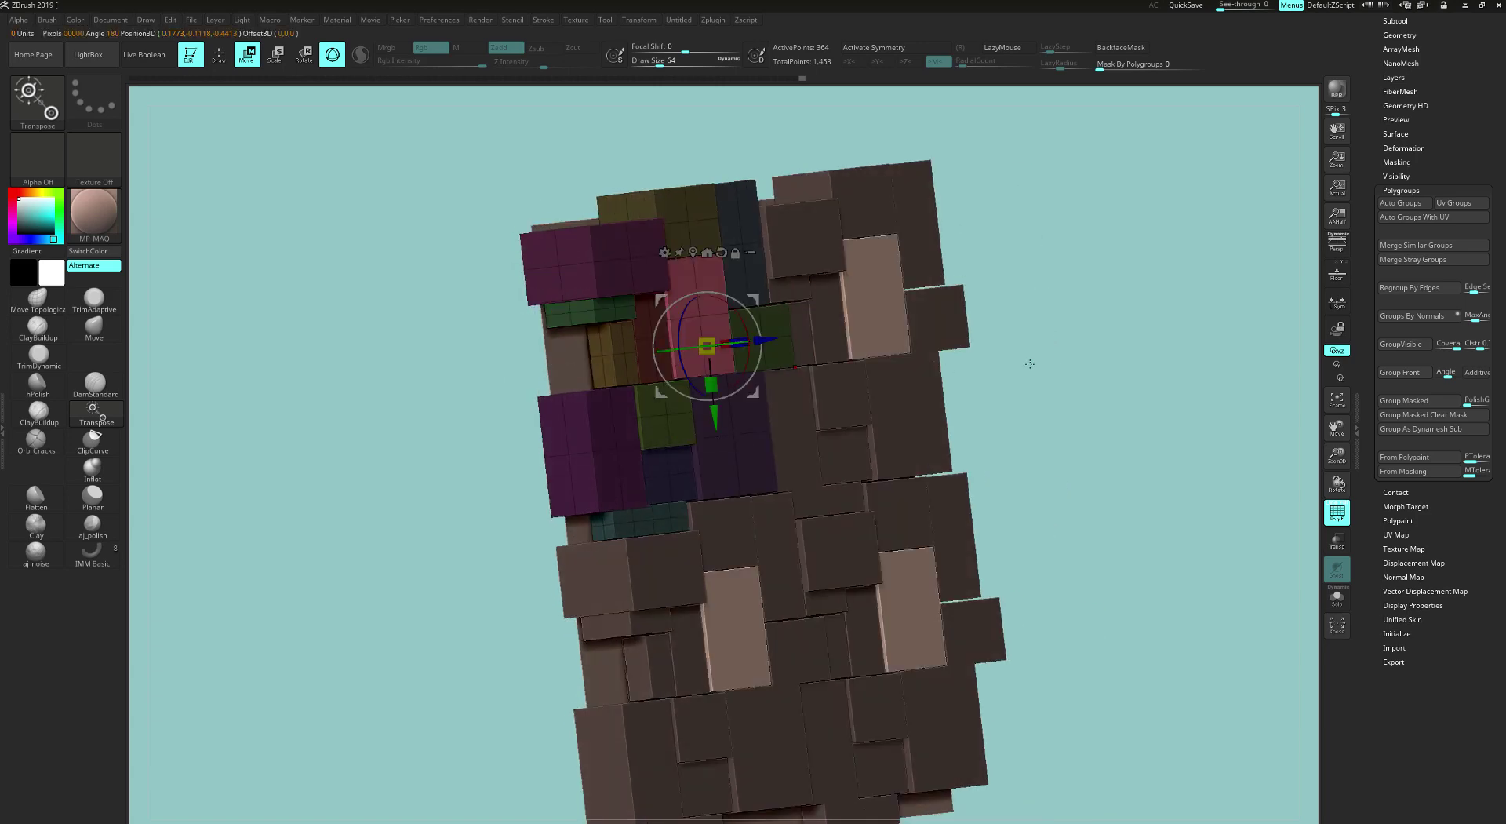
pyautogui.moveTo(1029, 364); pyautogui.dragTo(1062, 380)
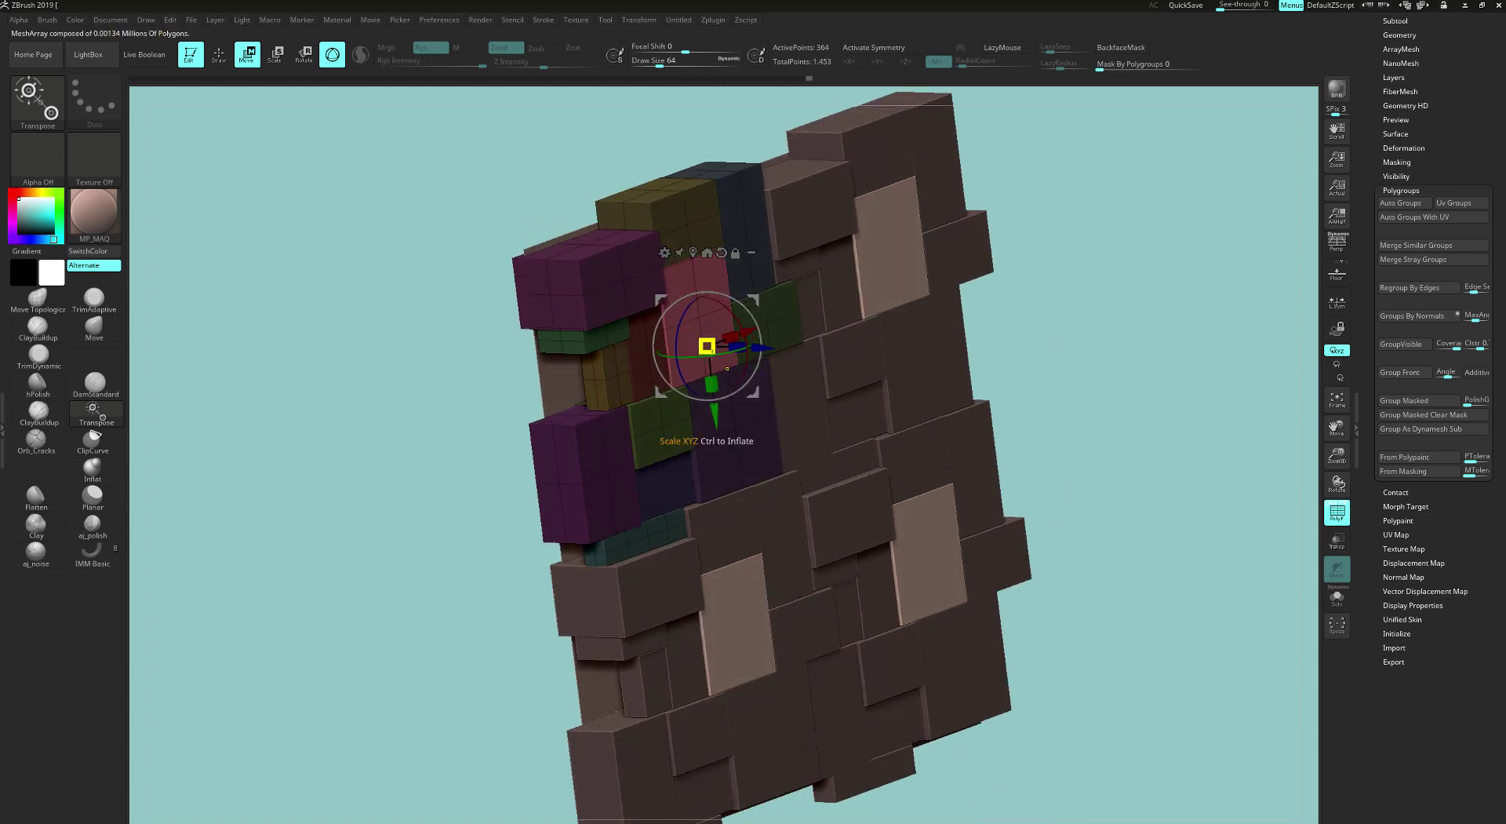
pyautogui.moveTo(711, 351); pyautogui.dragTo(688, 360)
pyautogui.keyDown('ctrl'); pyautogui.click(741, 259); pyautogui.keyUp('ctrl')
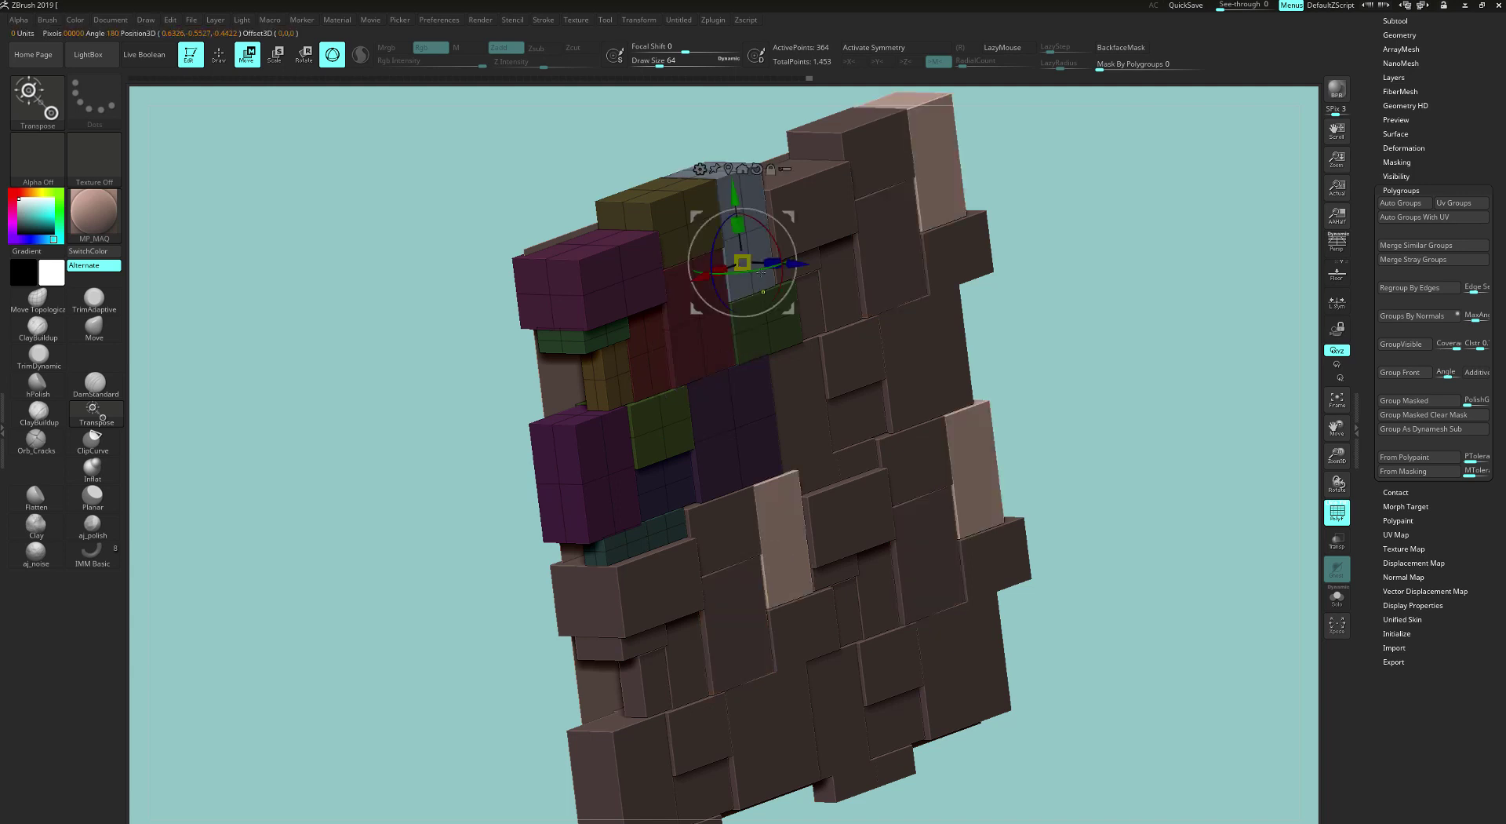
pyautogui.keyDown('ctrl'); pyautogui.click(769, 314); pyautogui.keyUp('ctrl')
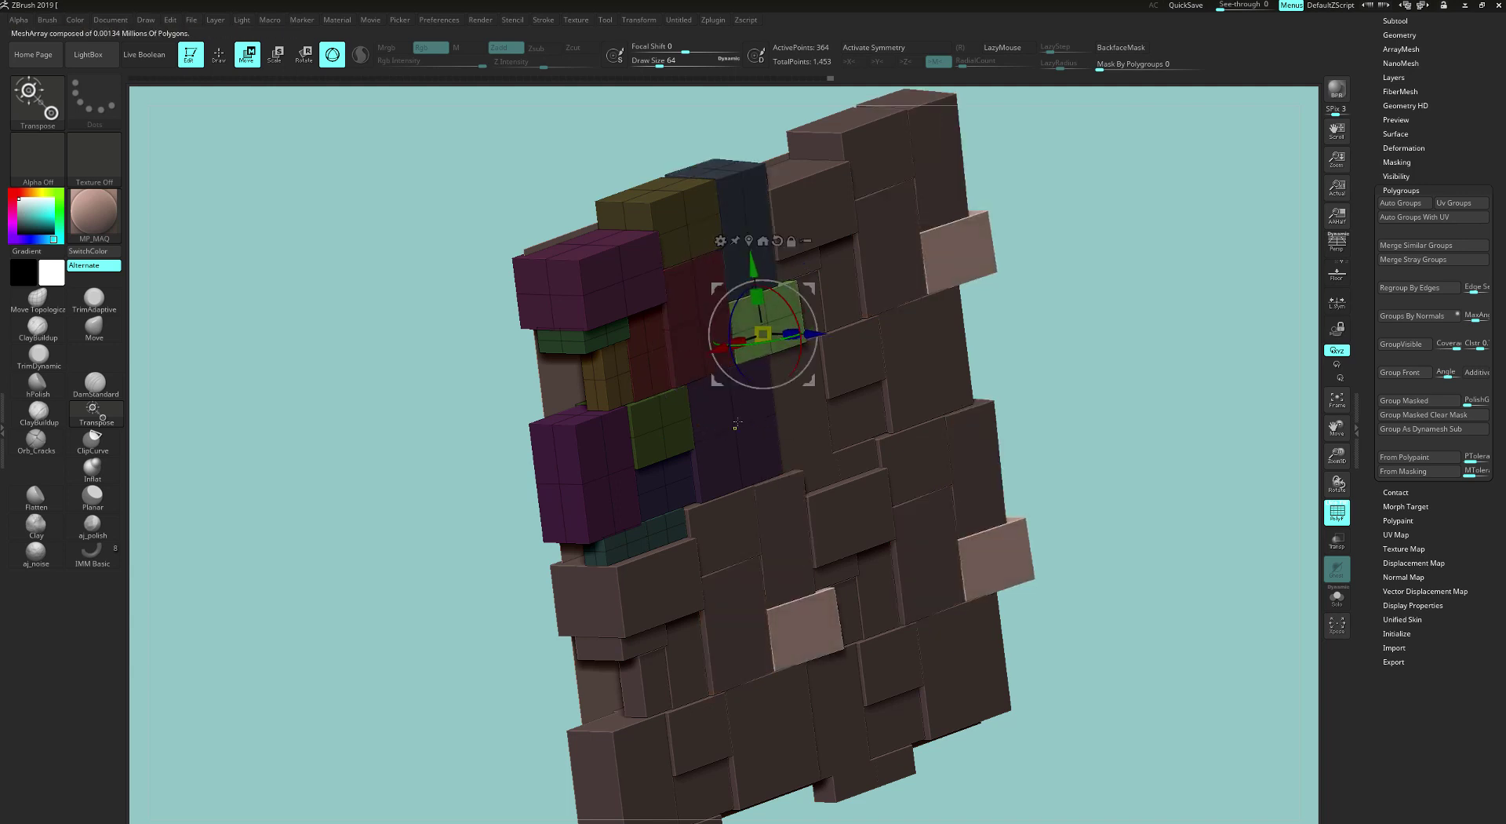
# Step: Isolate the shallow bottom block, the wide first block and the top middle block in turn and adjust their depth
pyautogui.keyDown('ctrl'); pyautogui.click(658, 522); pyautogui.keyUp('ctrl')
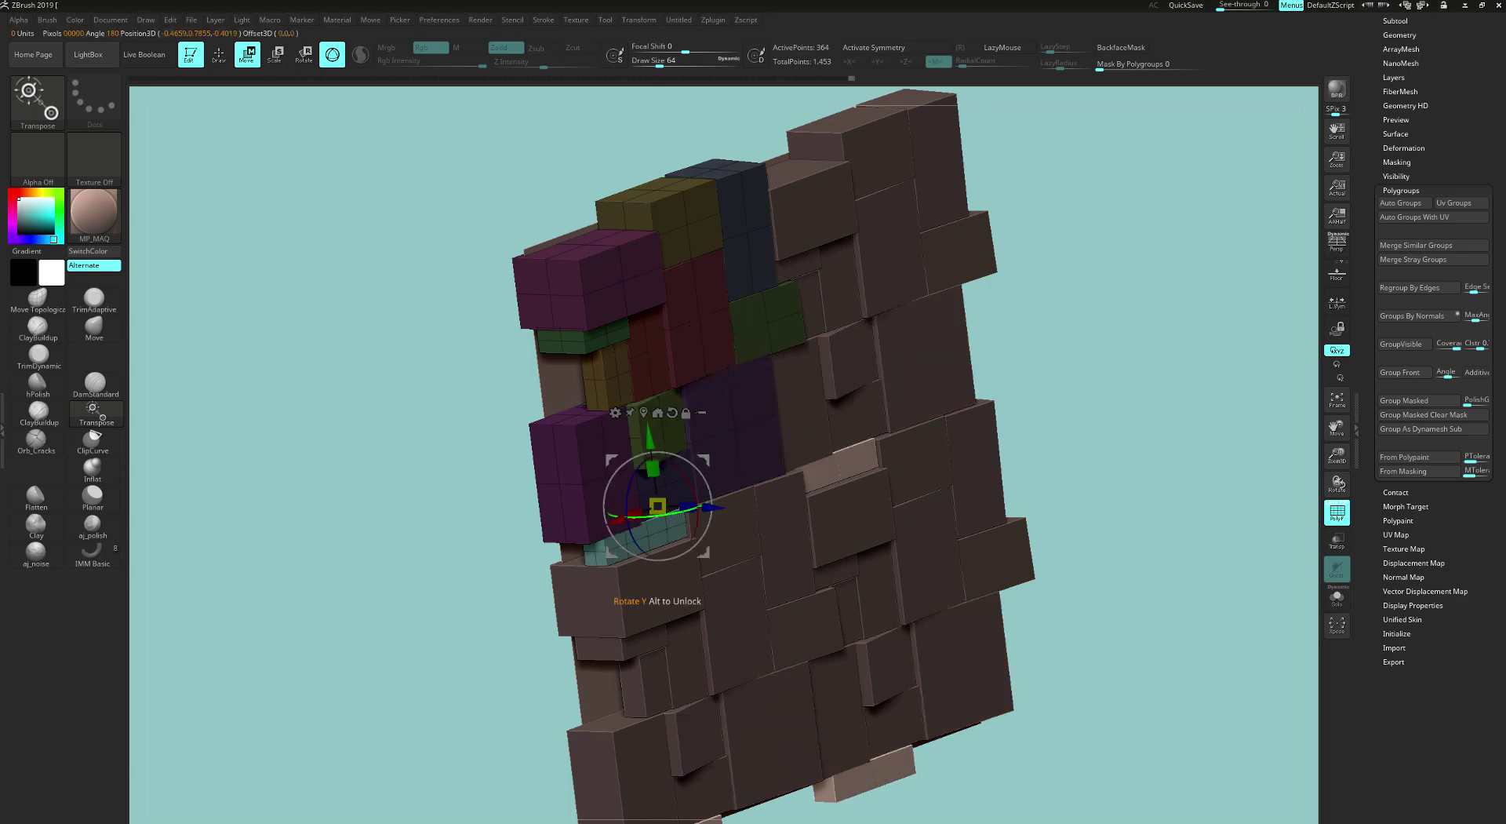
pyautogui.keyDown('ctrl'); pyautogui.click(607, 279); pyautogui.keyUp('ctrl')
pyautogui.keyDown('ctrl'); pyautogui.click(692, 220); pyautogui.keyUp('ctrl')
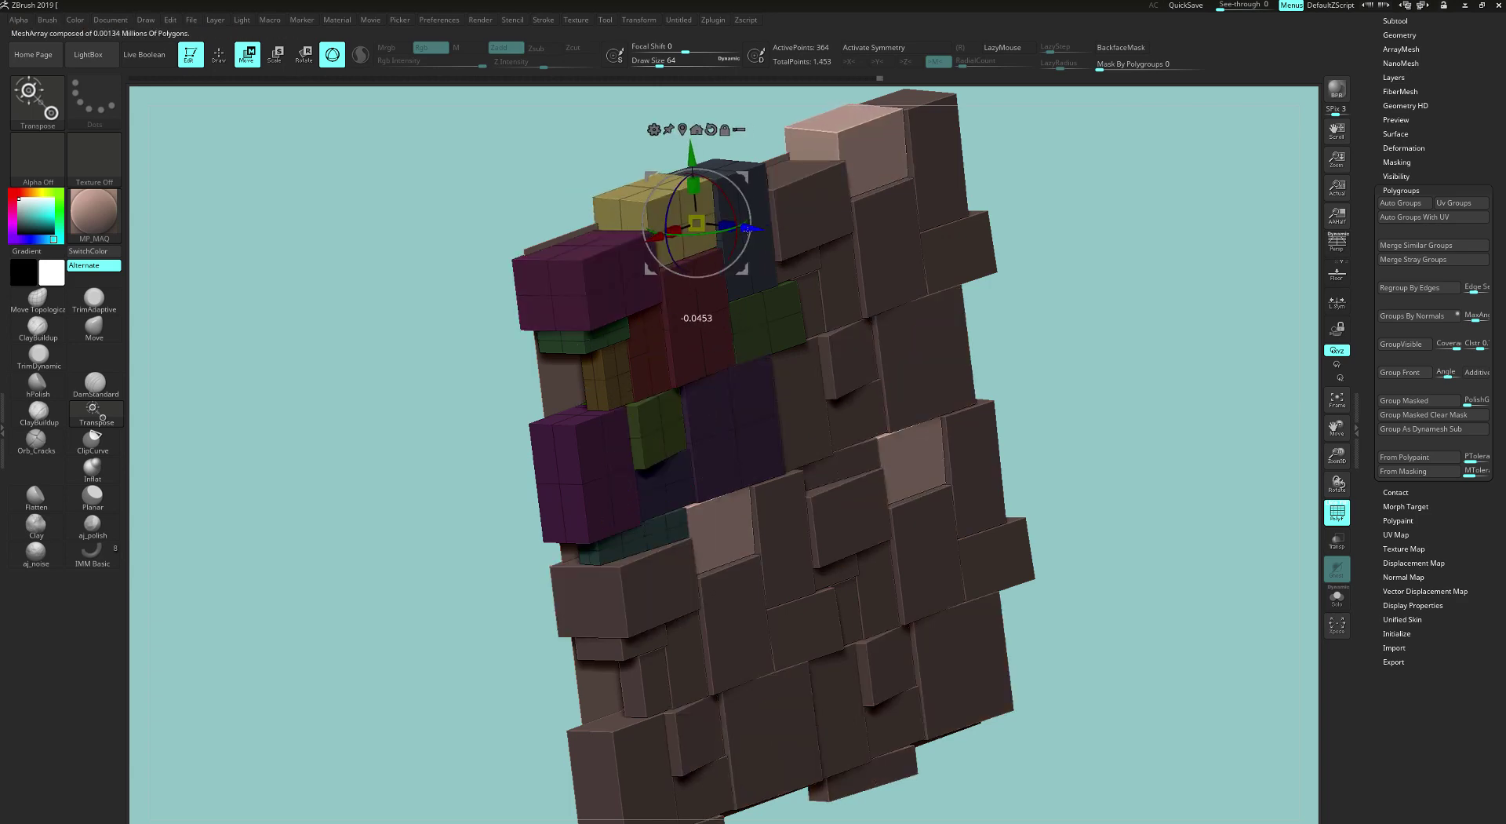
# Step: Adjust the depth of the rightmost block and the large lower block to vary the wall's relief
pyautogui.keyDown('shift'); pyautogui.moveTo(1098, 330); pyautogui.dragTo(1035, 313); pyautogui.keyUp('shift')
pyautogui.keyDown('ctrl'); pyautogui.click(760, 326); pyautogui.keyUp('ctrl')
pyautogui.moveTo(1176, 408); pyautogui.dragTo(1106, 408)
pyautogui.keyDown('ctrl'); pyautogui.click(722, 424); pyautogui.keyUp('ctrl')
pyautogui.moveTo(658, 417); pyautogui.dragTo(682, 413)
# Step: Hide the polyframe and check the tiled wall from the front
pyautogui.keyDown('shift'); pyautogui.moveTo(1153, 408); pyautogui.dragTo(1097, 443); pyautogui.keyUp('shift')
pyautogui.moveTo(1096, 443); pyautogui.dragTo(1320, 448)
pyautogui.click(1336, 514)
pyautogui.keyDown('alt'); pyautogui.moveTo(1197, 386); pyautogui.dragTo(1222, 451); pyautogui.keyUp('alt')
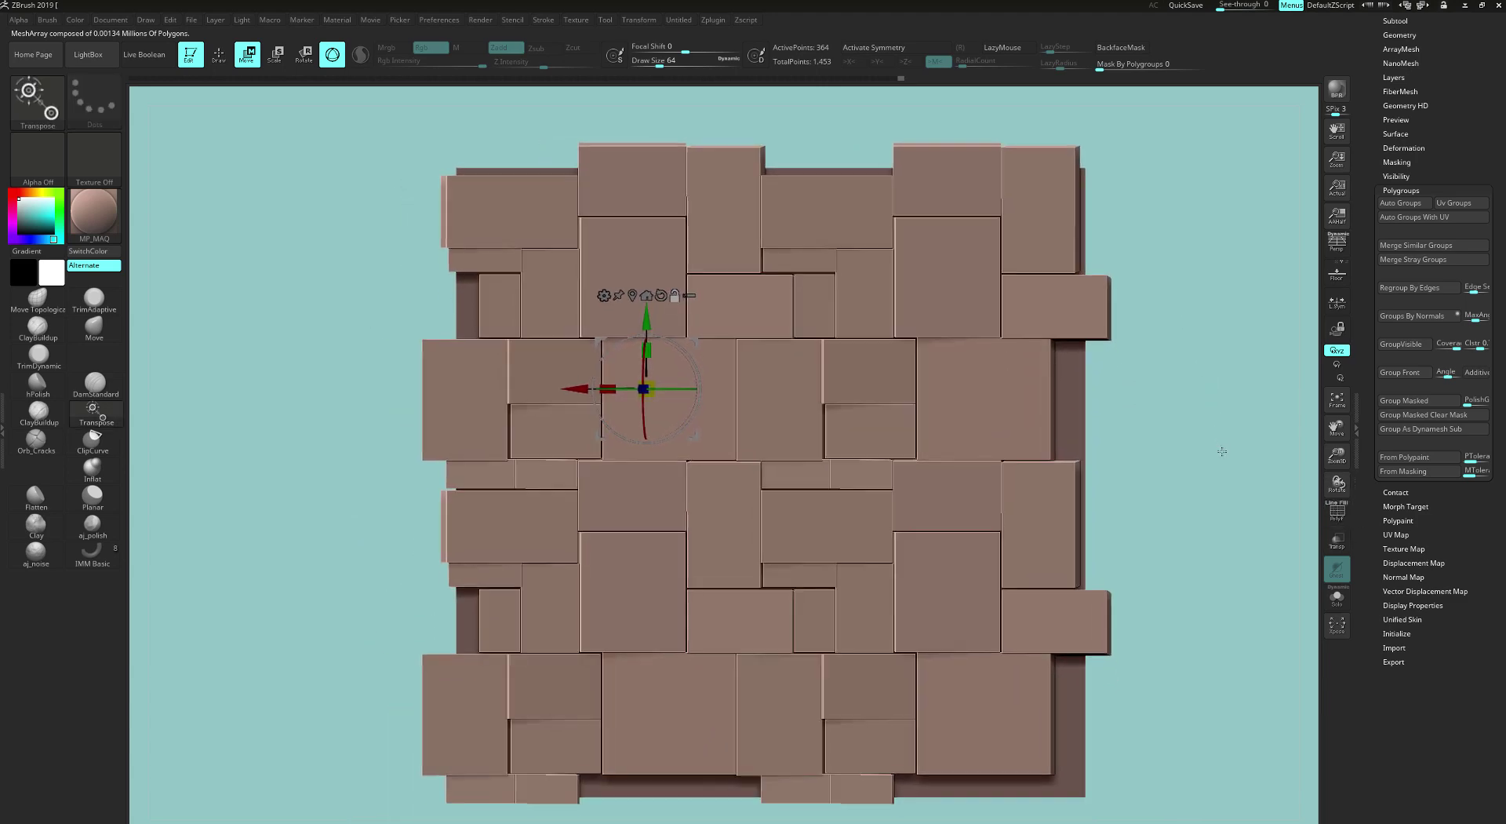
# Step: Turn off Array Mesh and show only the original block set in Solo mode
pyautogui.moveTo(1458, 476); pyautogui.dragTo(1457, 758)
pyautogui.click(1415, 473)
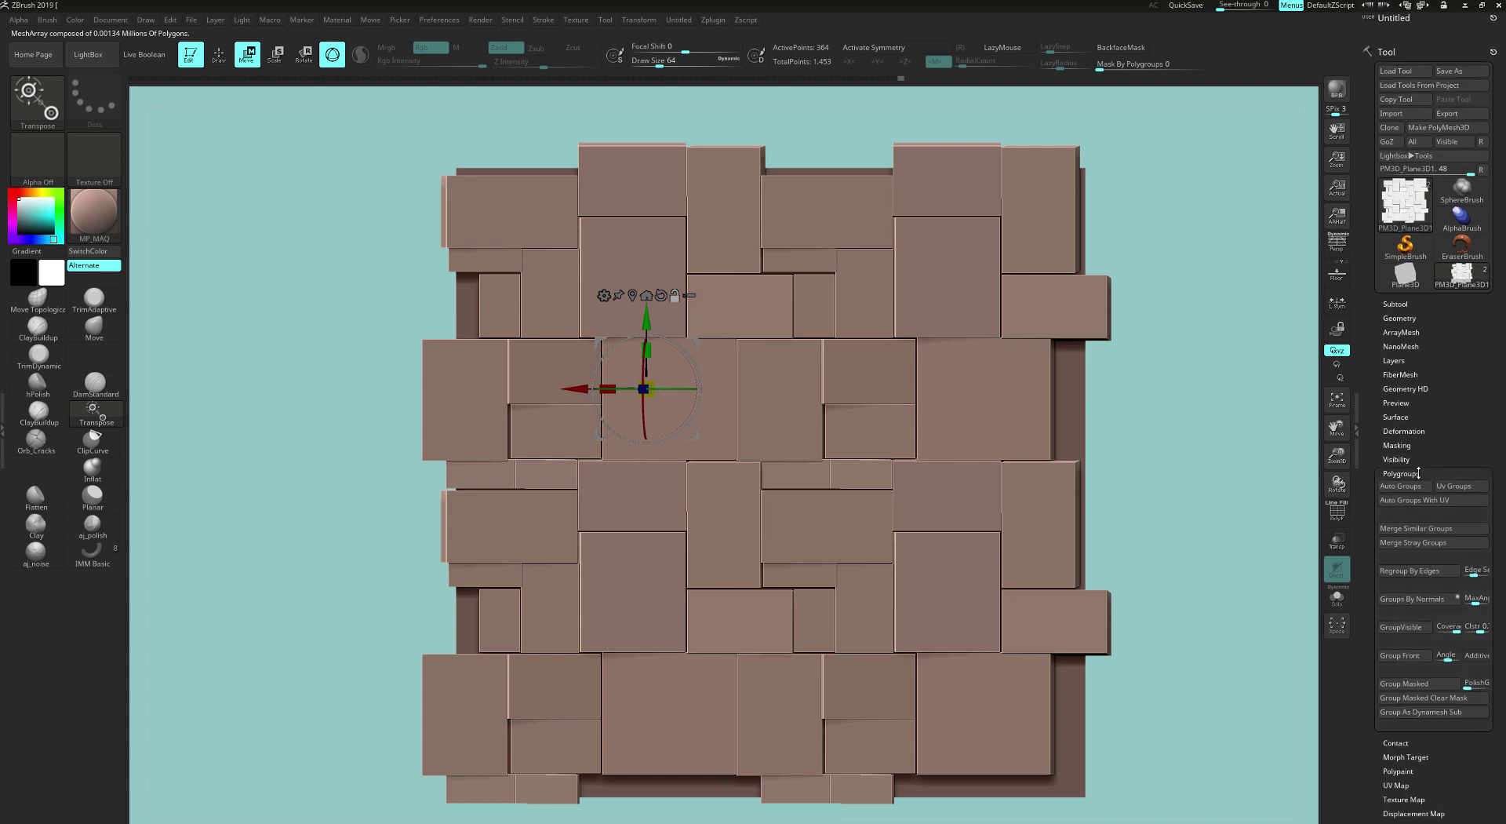
pyautogui.scroll(-1, 1408, 330)
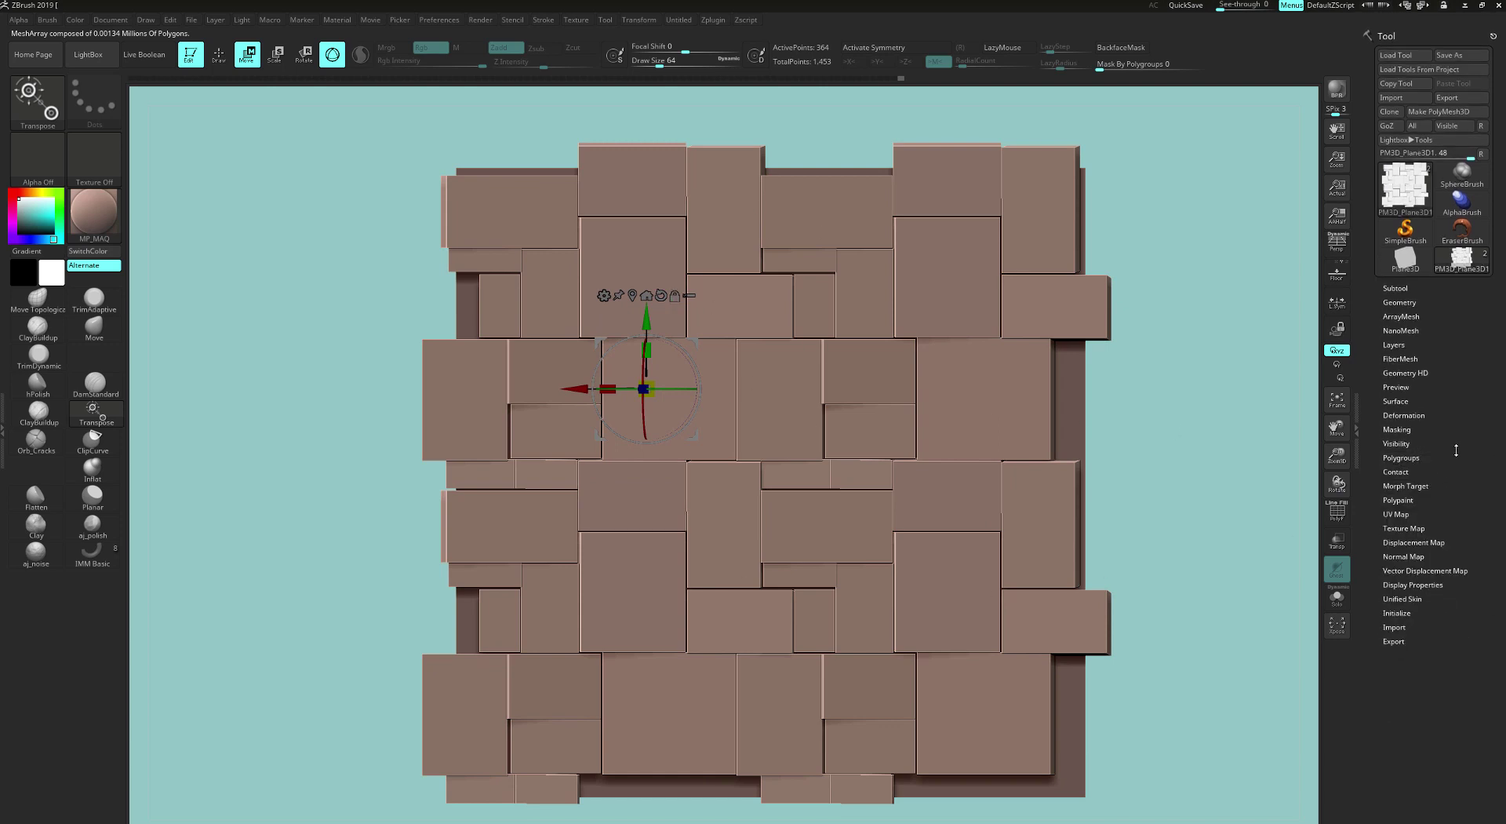
pyautogui.click(1401, 315)
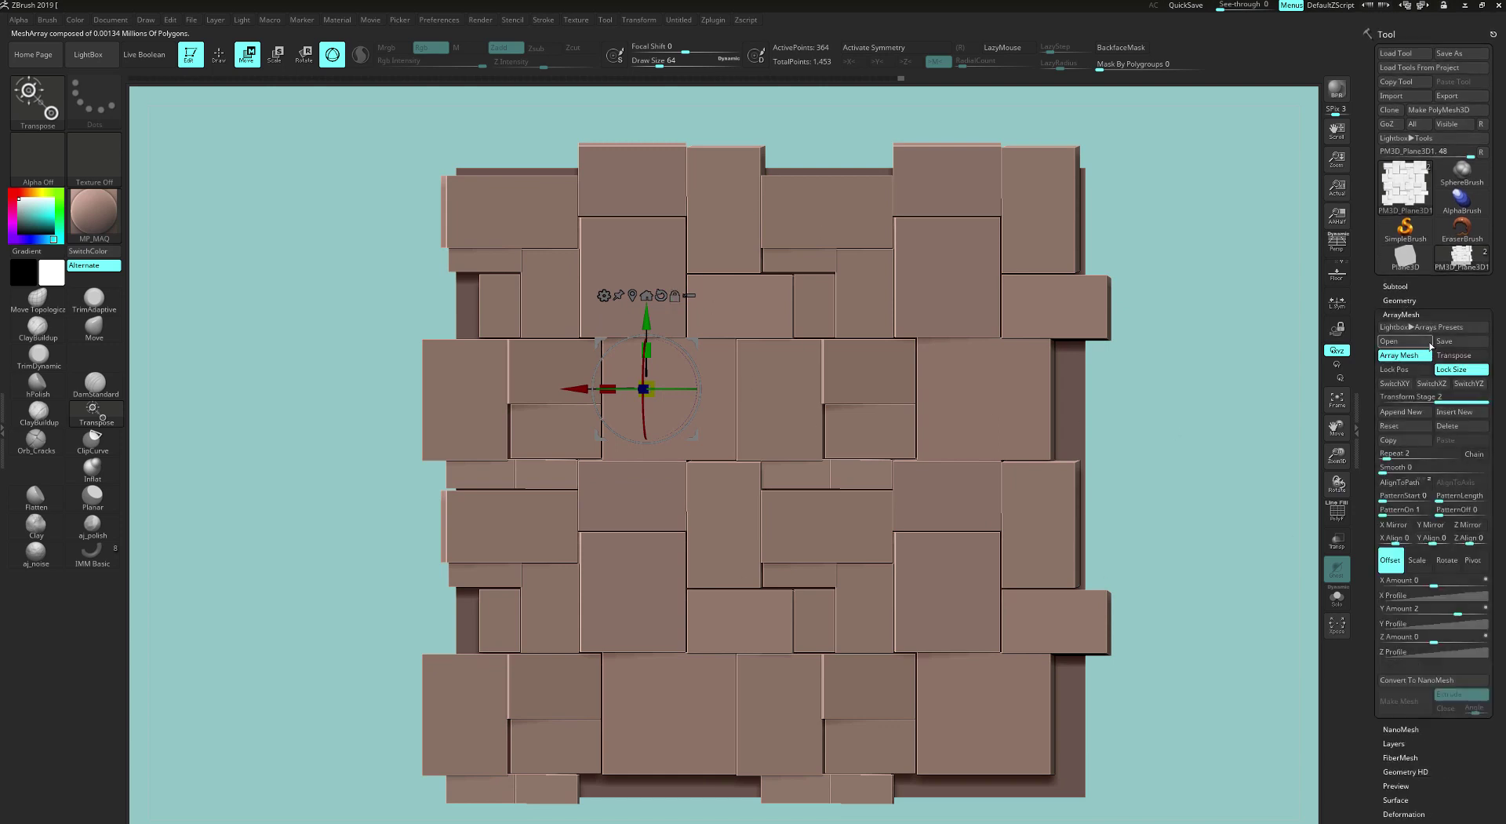
pyautogui.click(1400, 355)
pyautogui.click(1339, 604)
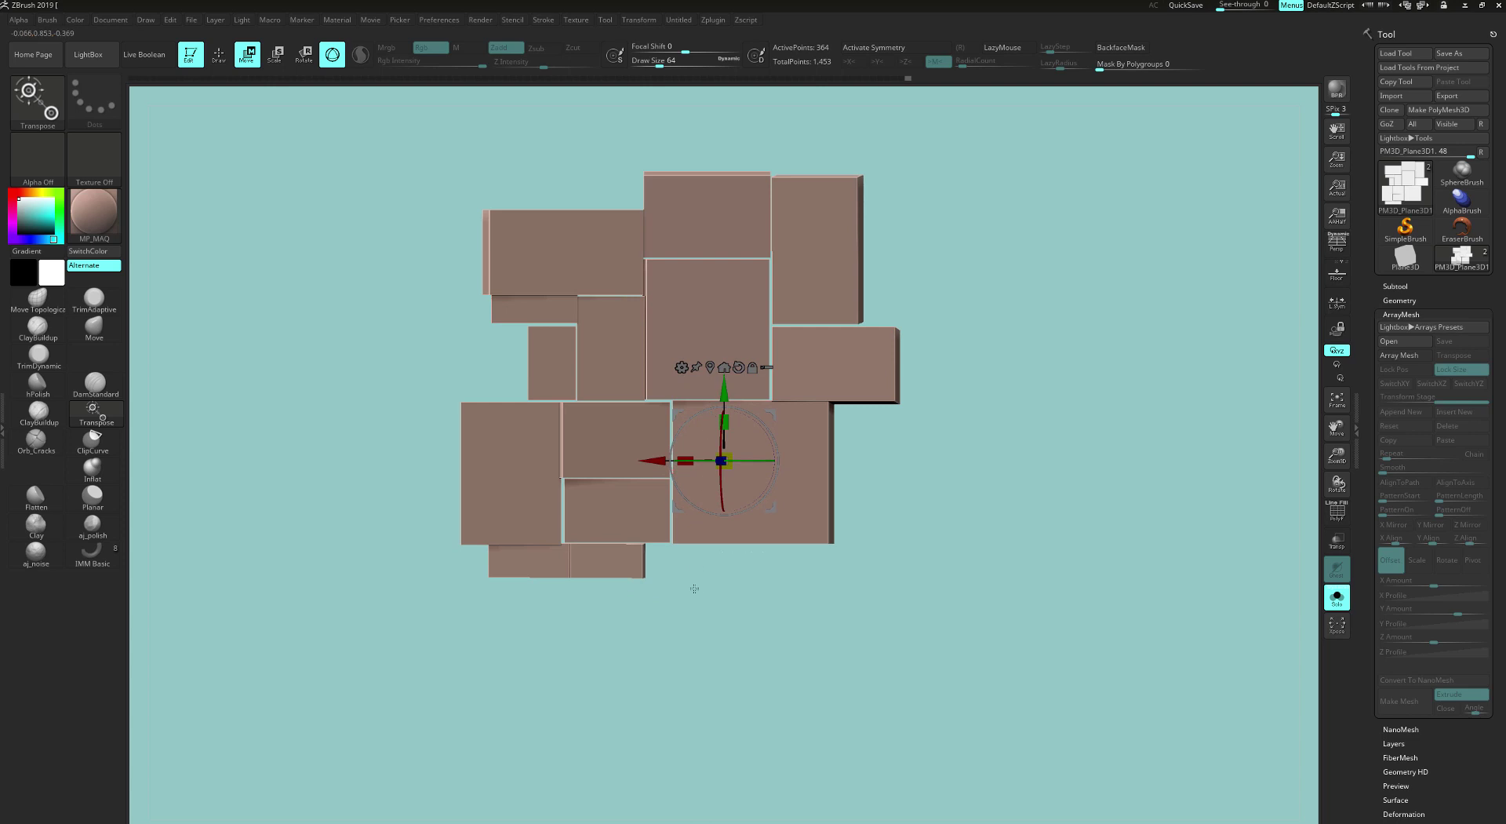
# Step: Temporarily show the polyframe to check the polygroups of the isolated blocks
pyautogui.moveTo(1501, 428); pyautogui.dragTo(1500, 316)
pyautogui.click(1455, 202)
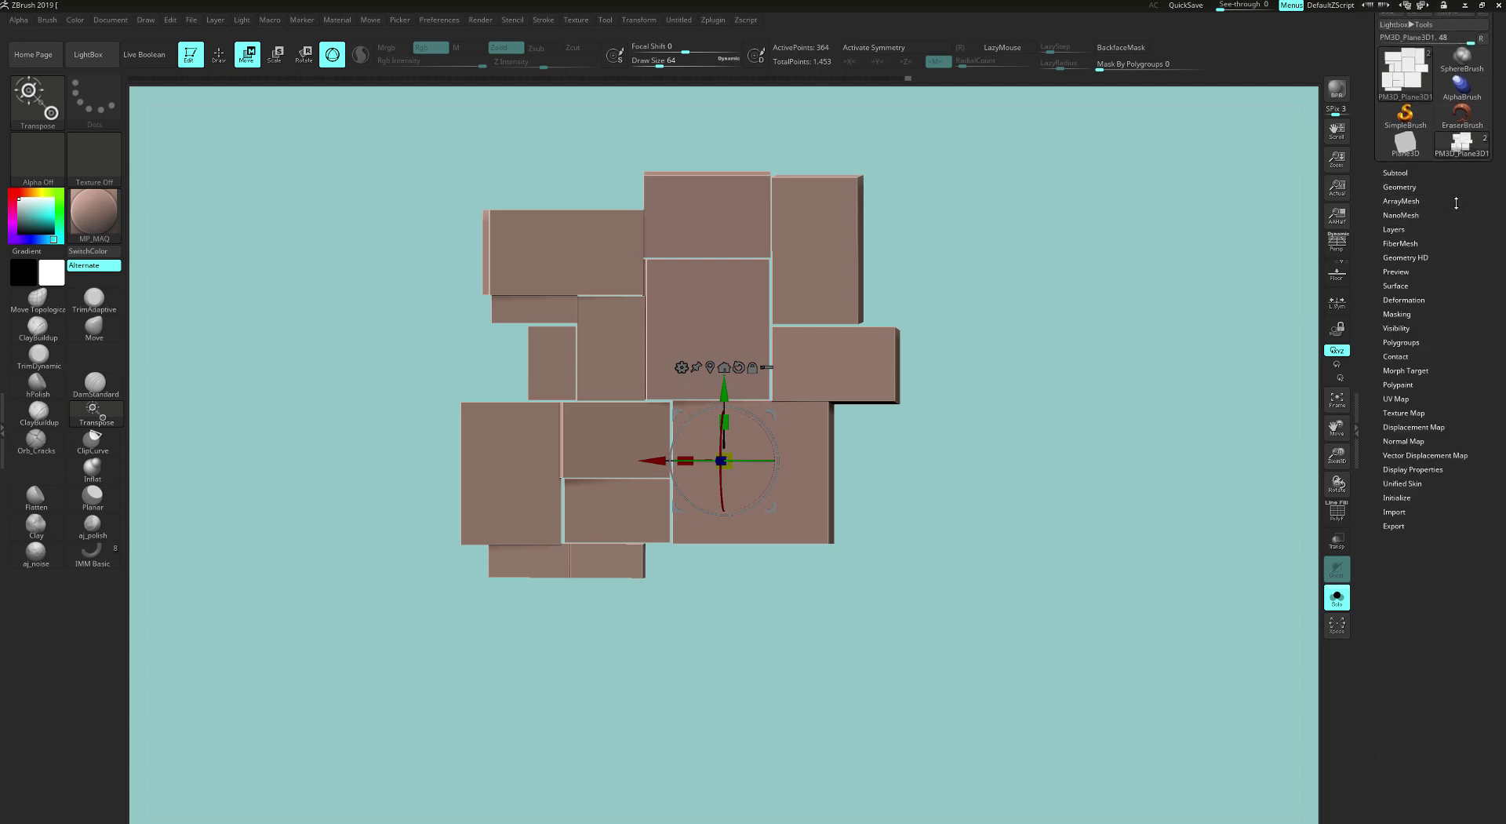
pyautogui.moveTo(1422, 548); pyautogui.dragTo(1422, 581)
pyautogui.scroll(2, 1422, 582)
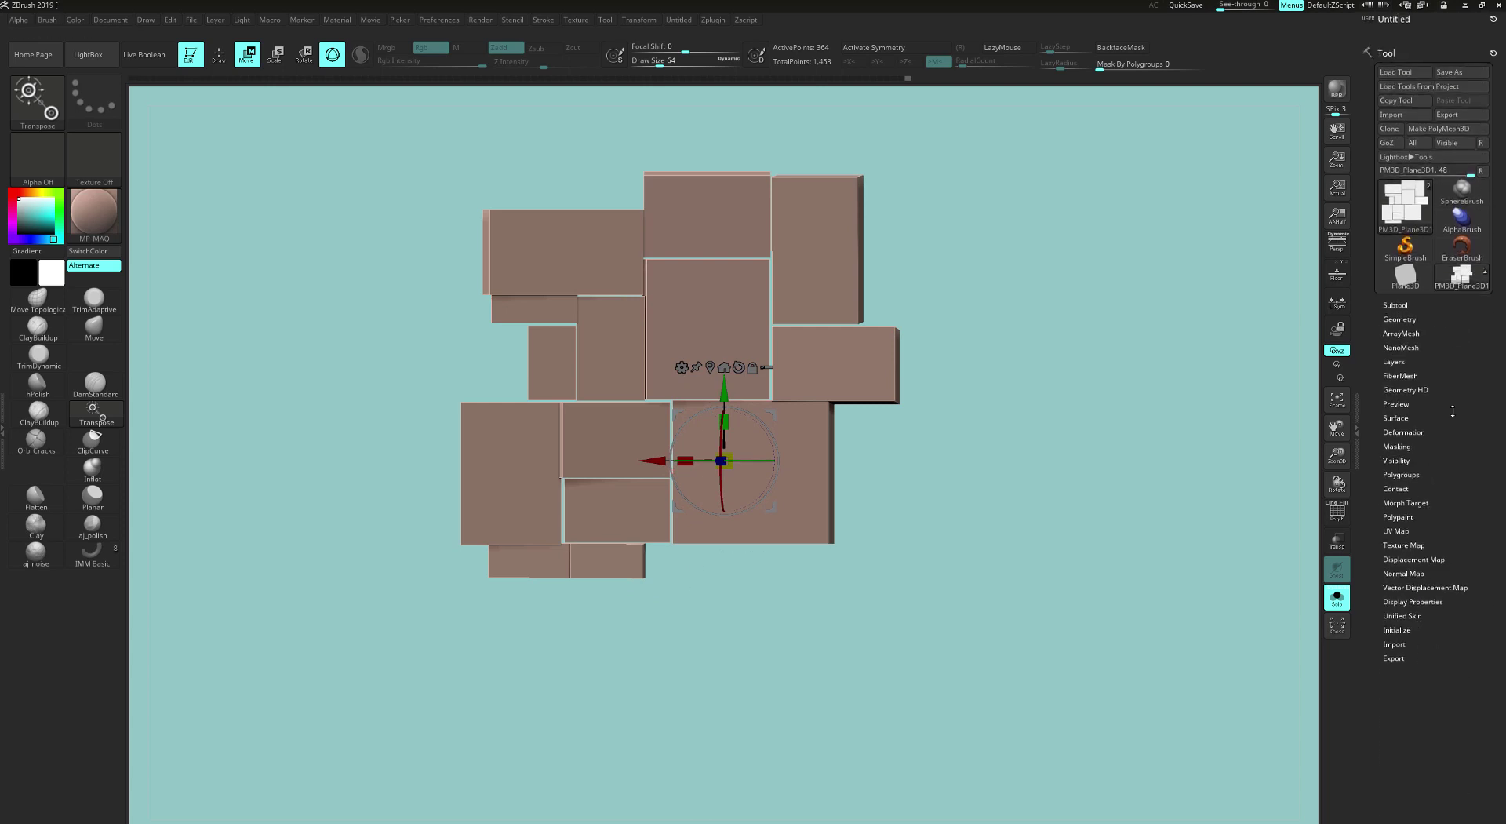
pyautogui.click(1340, 516)
pyautogui.moveTo(1046, 403); pyautogui.dragTo(996, 443)
pyautogui.keyDown('shift'); pyautogui.moveTo(1114, 423); pyautogui.dragTo(1176, 436); pyautogui.keyUp('shift')
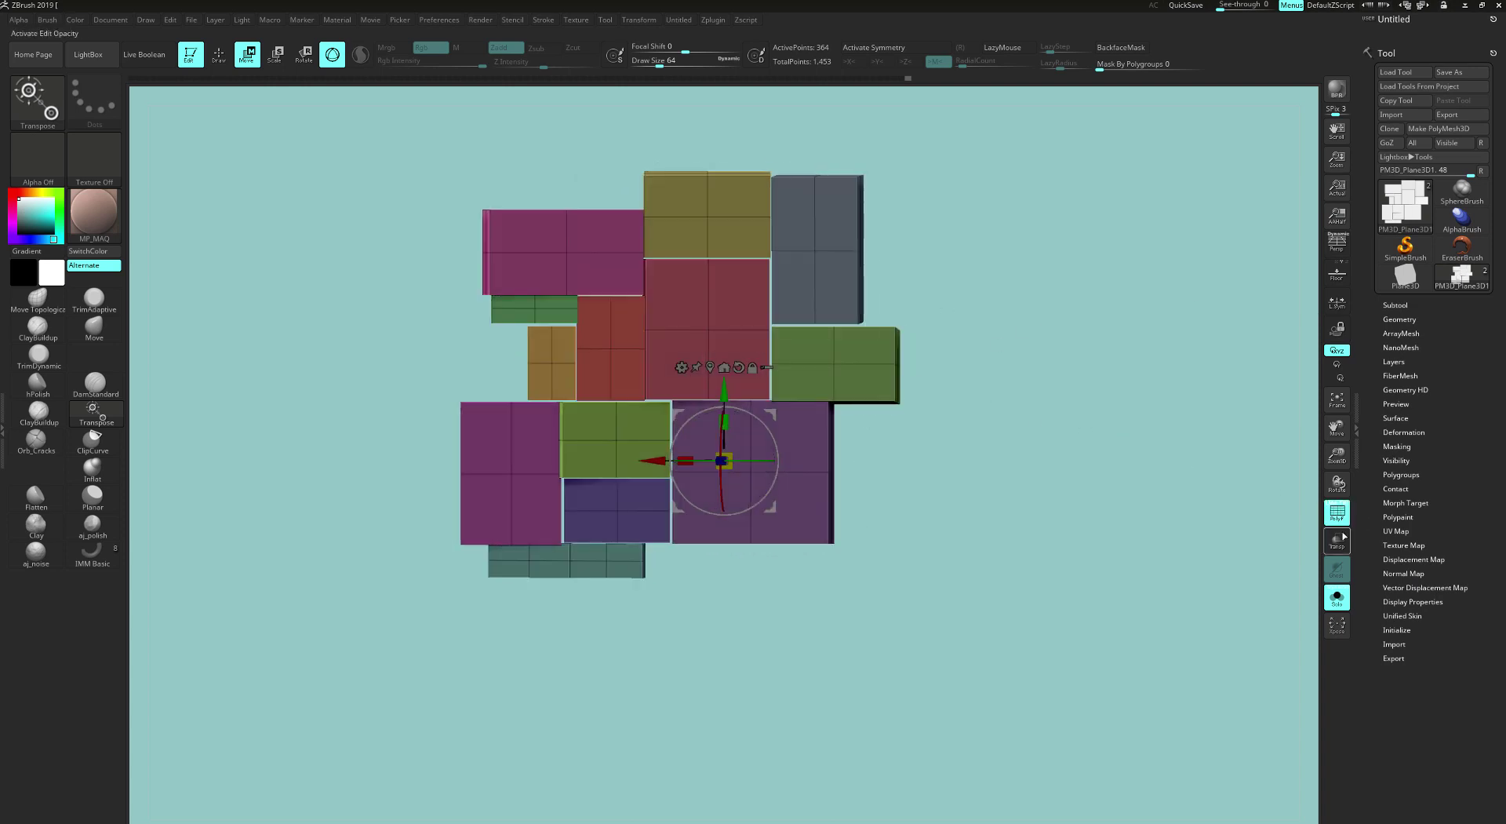
pyautogui.hotkey('shift', 'f')
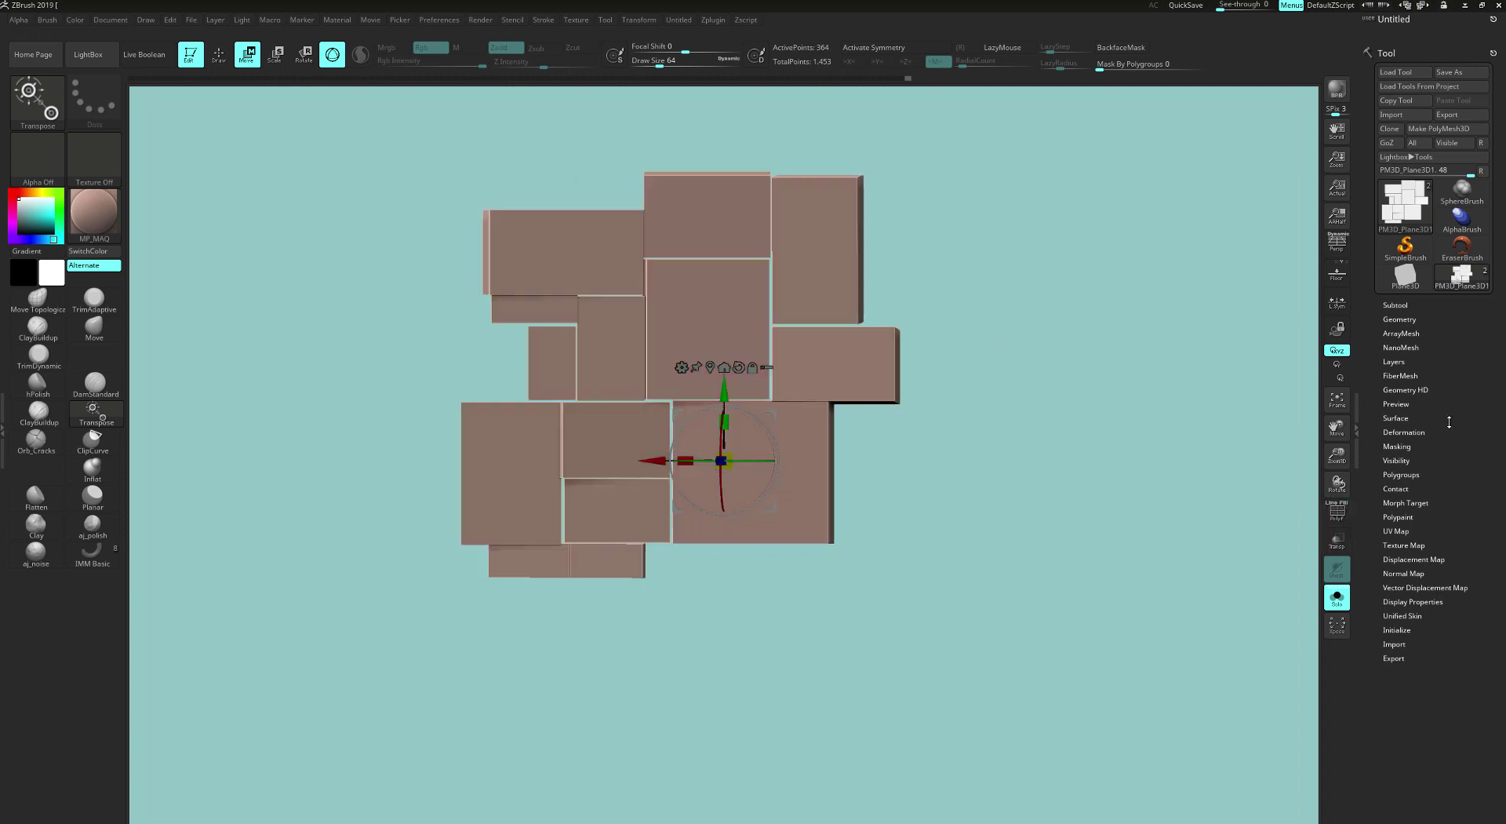
# Step: In the DynaMesh settings, enable Groups and set the resolution to 312
pyautogui.click(1400, 319)
pyautogui.scroll(-7, 1400, 451)
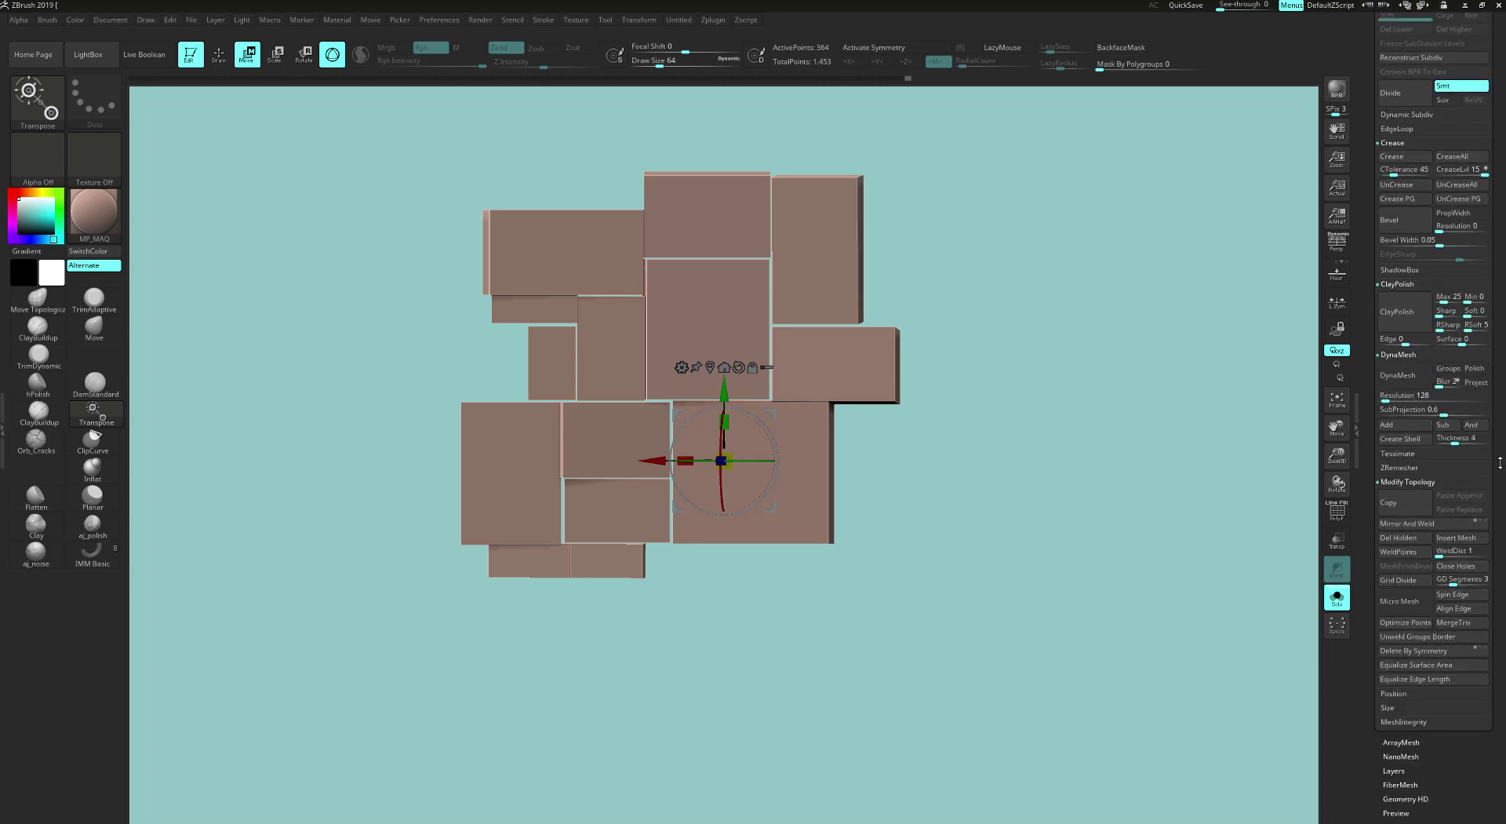
pyautogui.scroll(-3, 1400, 451)
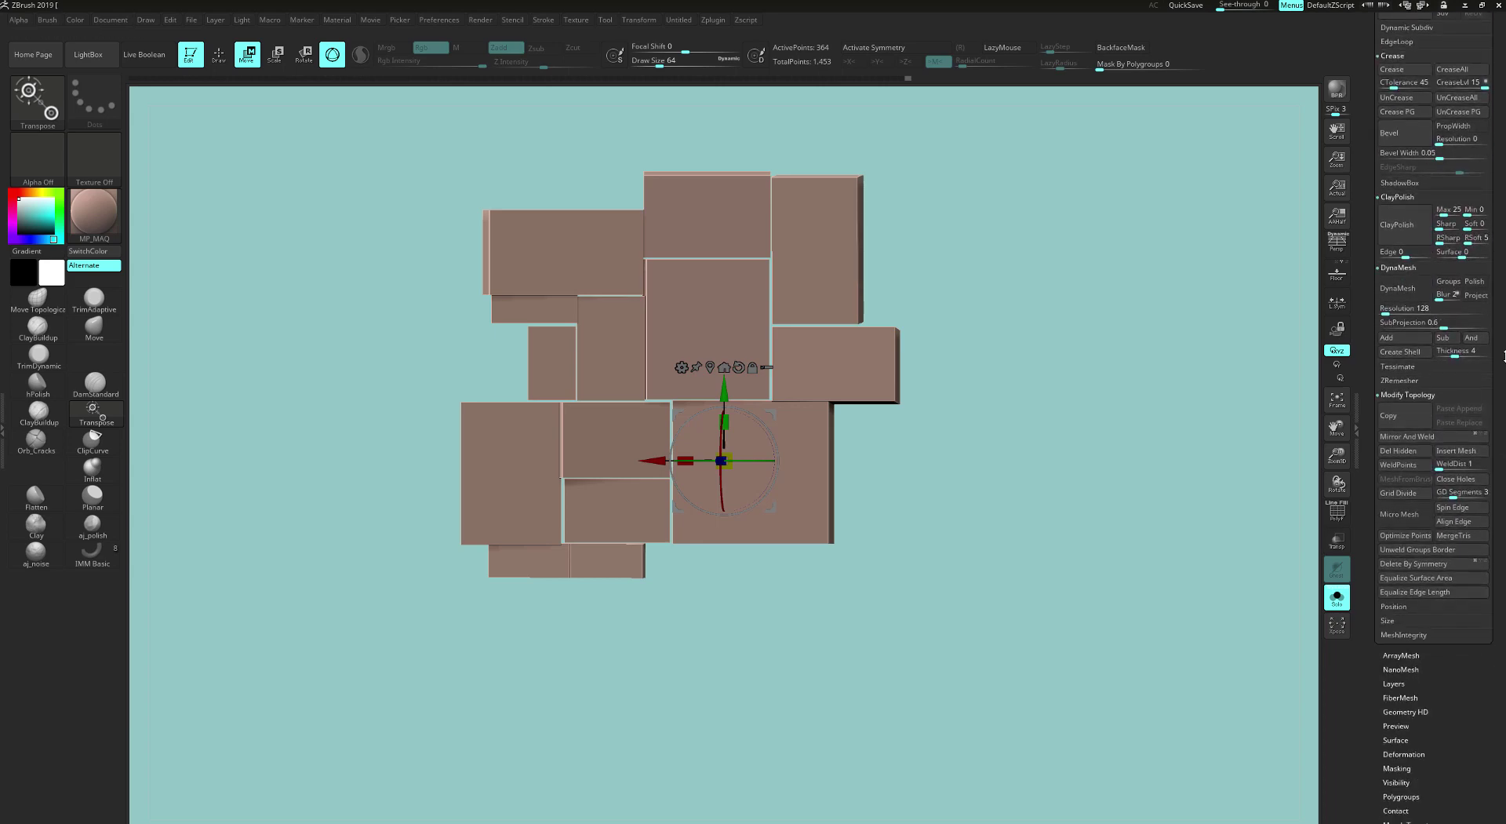
pyautogui.moveTo(1498, 534)
pyautogui.mouseDown()
pyautogui.moveTo(1497, 508)
pyautogui.moveTo(1498, 554)
pyautogui.mouseUp()
pyautogui.moveTo(981, 458); pyautogui.dragTo(802, 262)
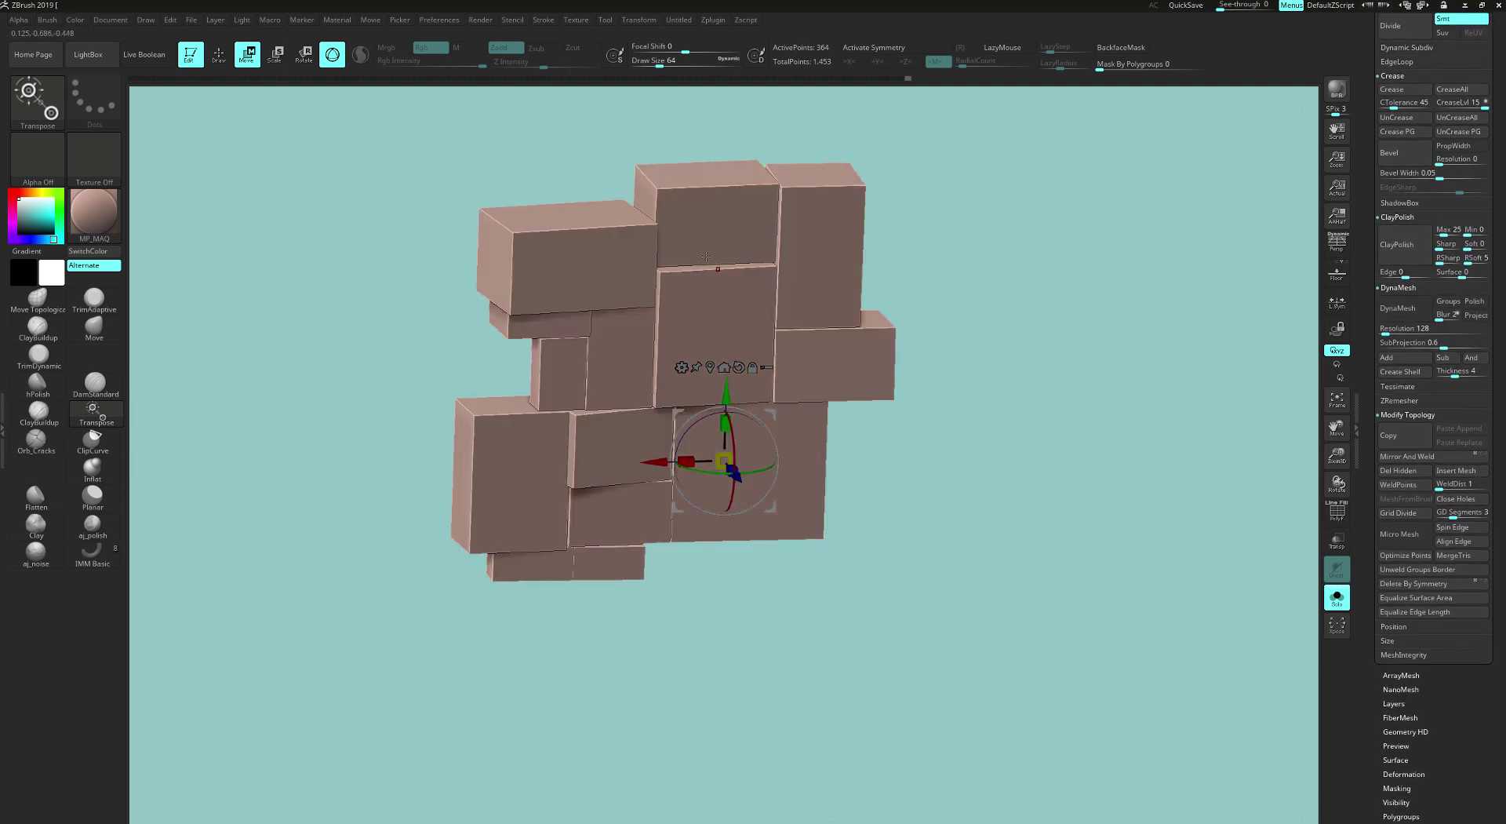
pyautogui.moveTo(1001, 446); pyautogui.dragTo(1095, 492)
pyautogui.moveTo(1502, 361); pyautogui.dragTo(1503, 269)
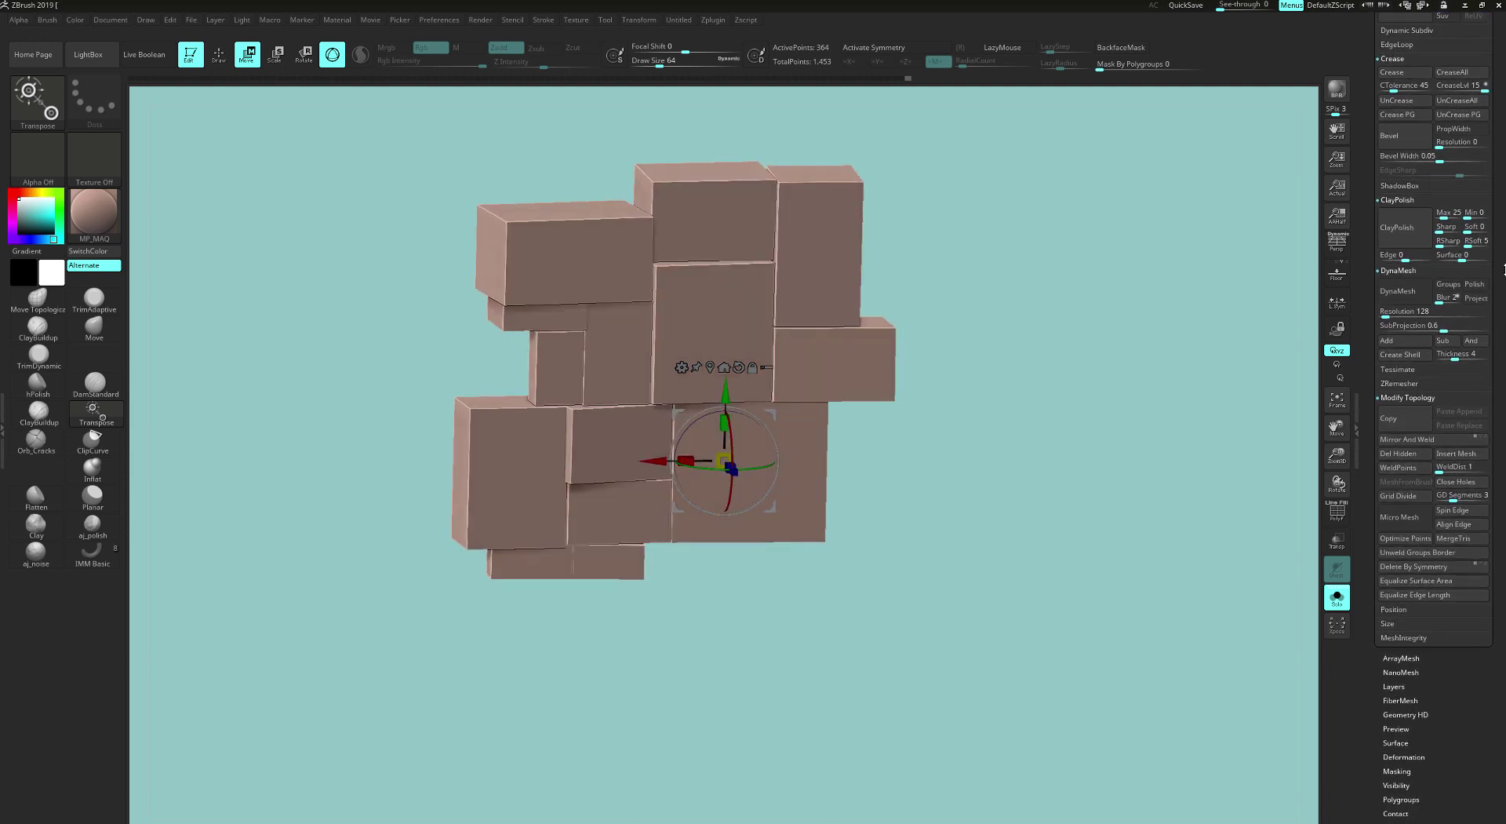
pyautogui.click(1384, 312)
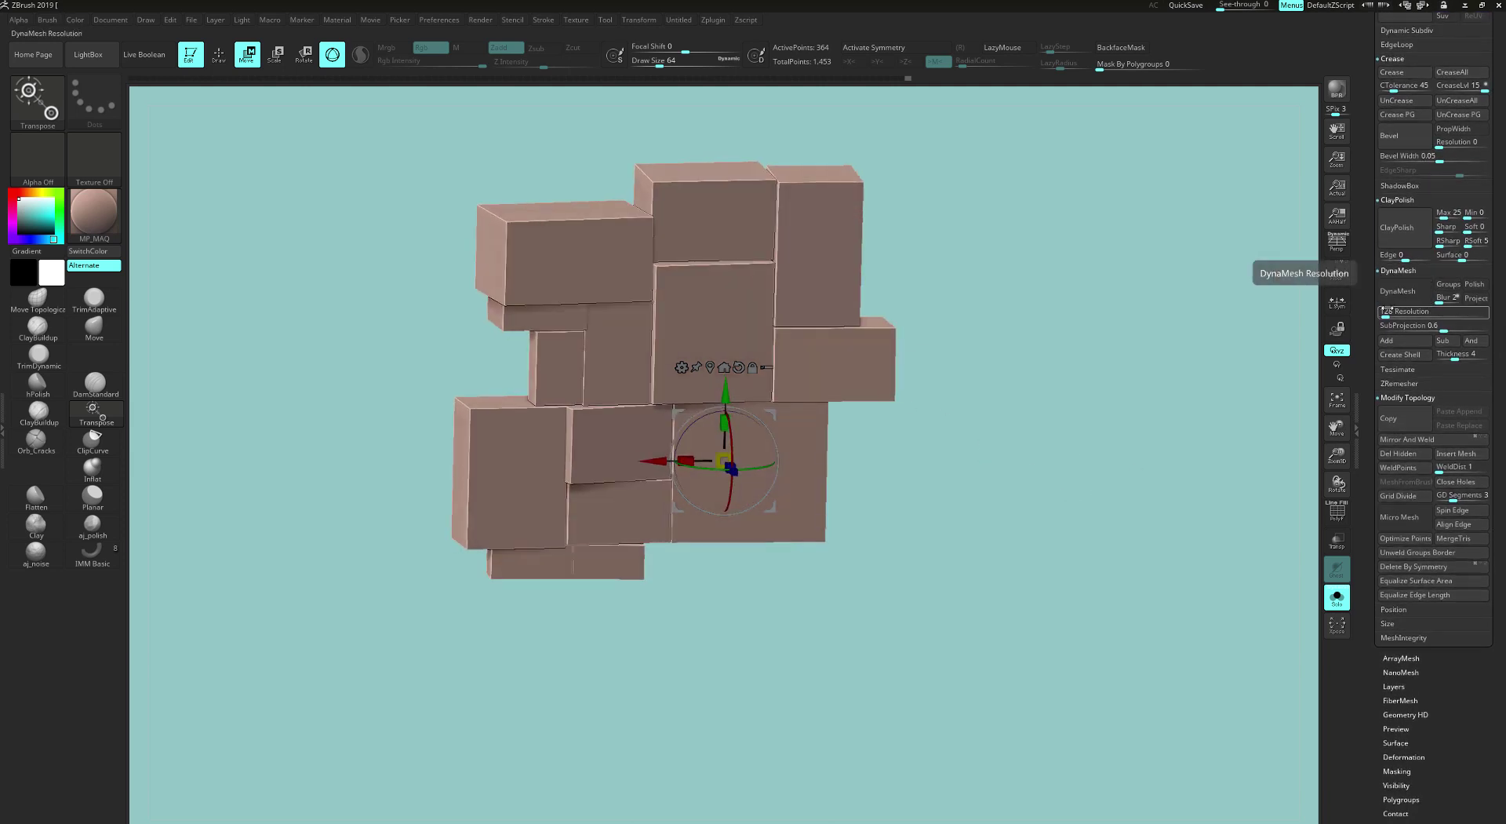
pyautogui.click(1448, 286)
pyautogui.click(1384, 313)
pyautogui.write('360')
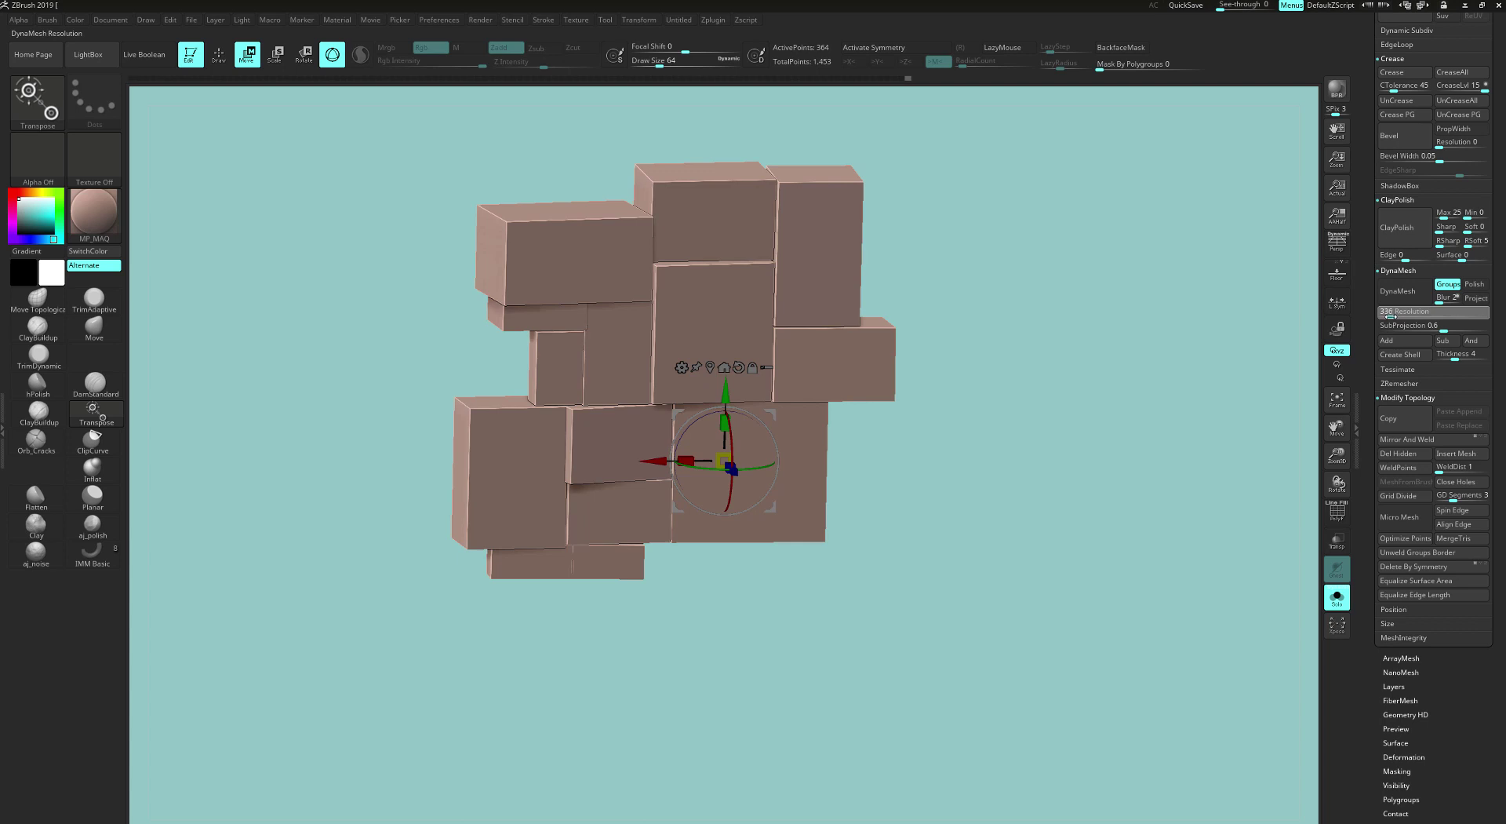
pyautogui.moveTo(1390, 316); pyautogui.dragTo(1389, 316)
# Step: Show the polyframe, convert the blocks to DynaMesh and examine the resulting mesh density from several angles
pyautogui.hotkey('shift', 'f')
pyautogui.keyDown('ctrl'); pyautogui.moveTo(991, 437); pyautogui.dragTo(1000, 475, button='right'); pyautogui.keyUp('ctrl')
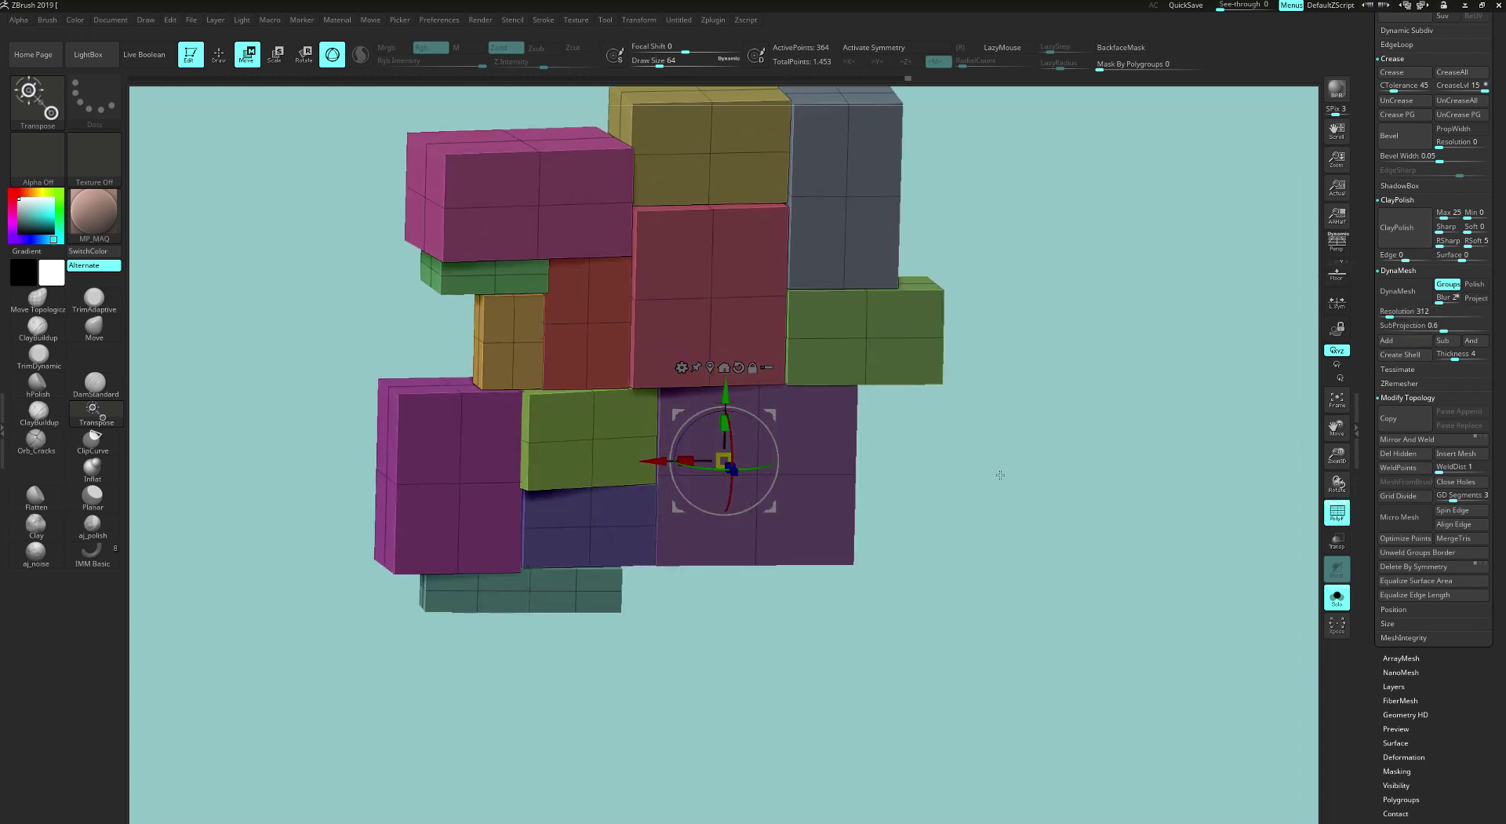
pyautogui.click(1388, 312)
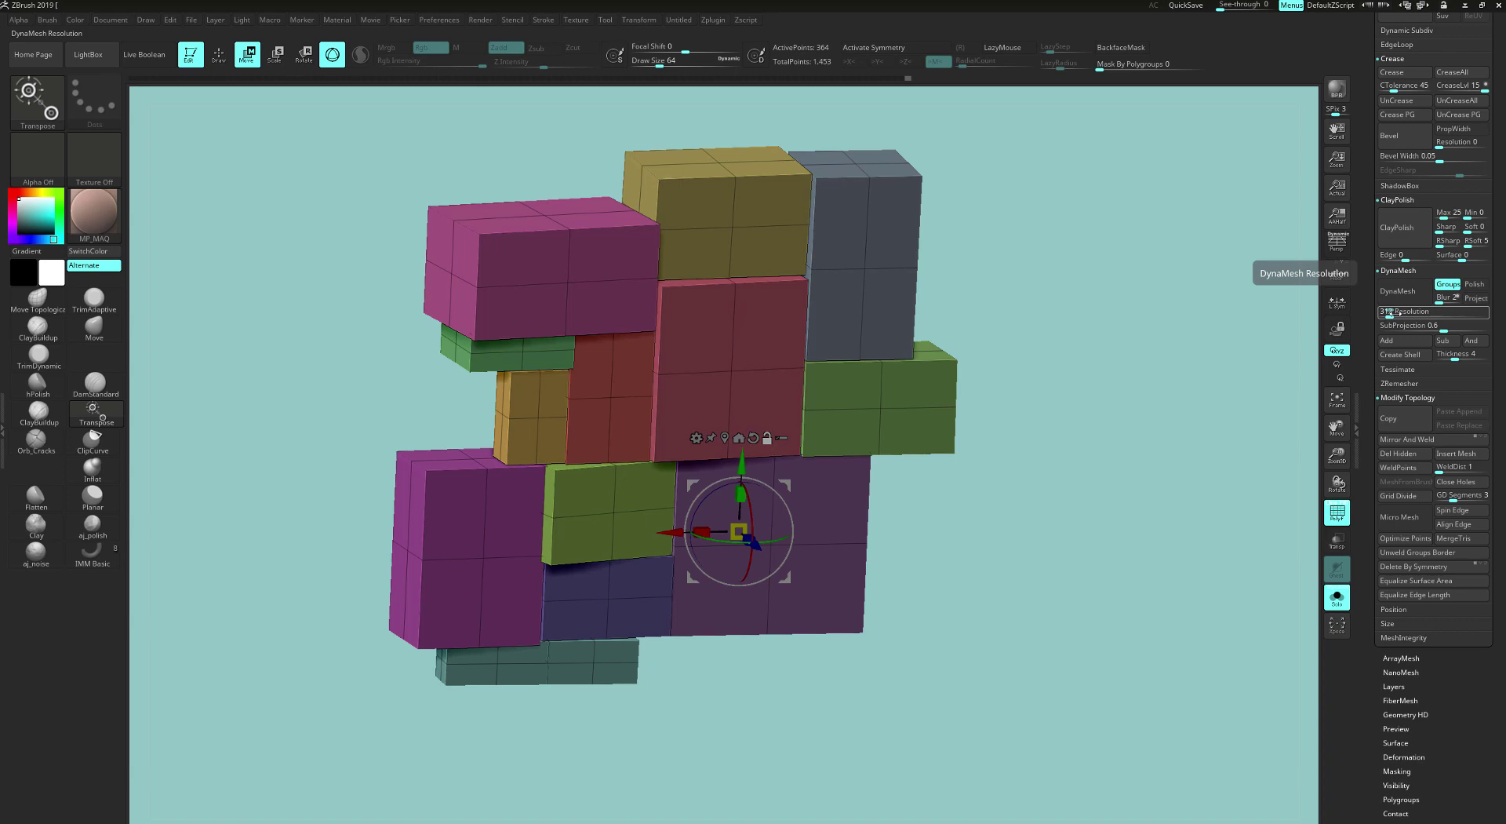
pyautogui.moveTo(1070, 321); pyautogui.dragTo(1069, 356, button='right')
pyautogui.keyDown('alt'); pyautogui.moveTo(1065, 446); pyautogui.dragTo(1092, 434, button='right'); pyautogui.keyUp('alt')
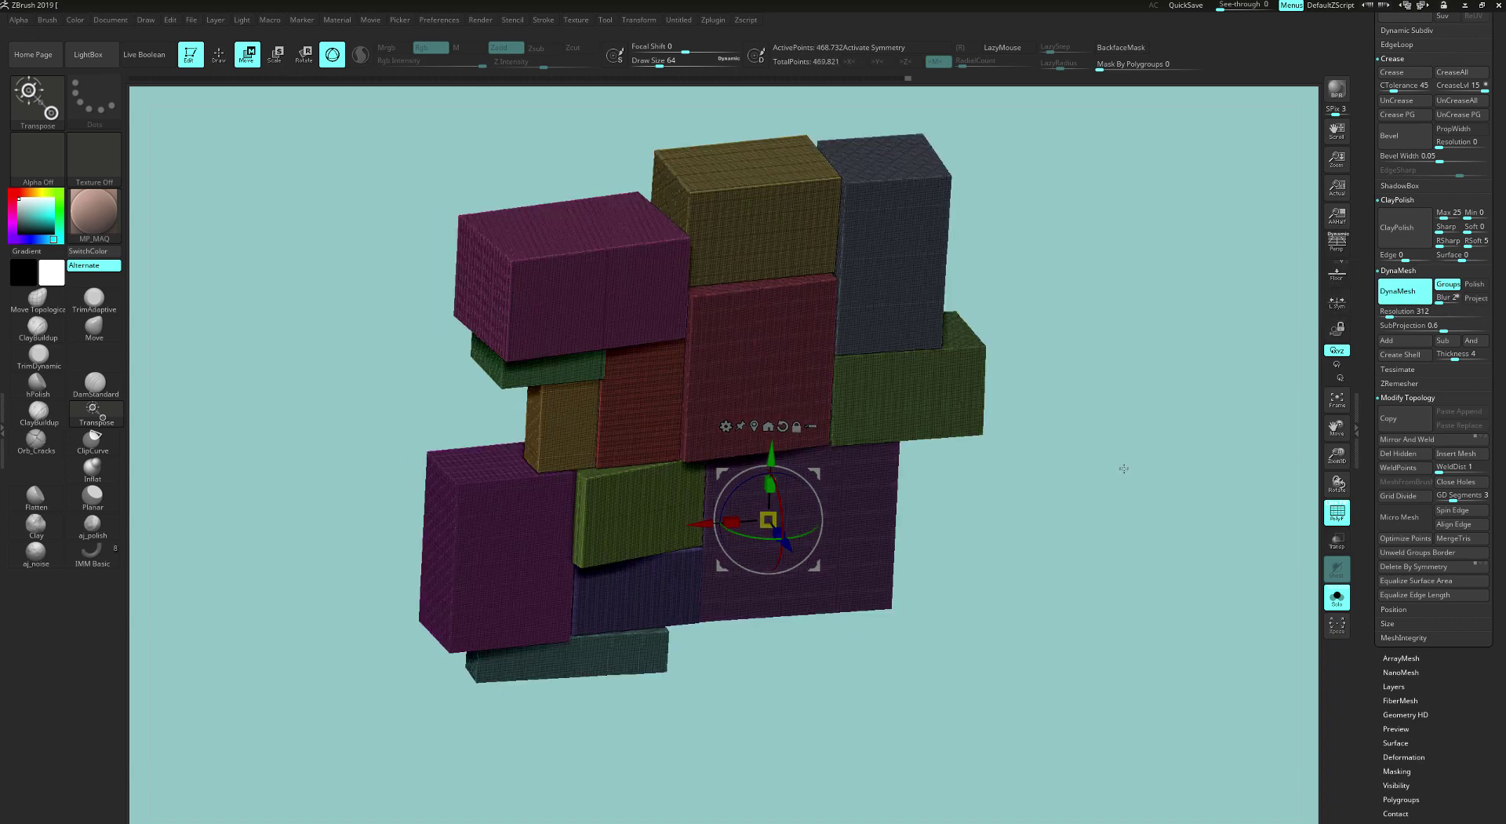
pyautogui.moveTo(1122, 472); pyautogui.dragTo(1131, 483, button='right')
pyautogui.moveTo(1131, 483)
pyautogui.mouseDown()
pyautogui.moveTo(1119, 447)
pyautogui.moveTo(944, 739)
pyautogui.moveTo(987, 688)
pyautogui.mouseUp()
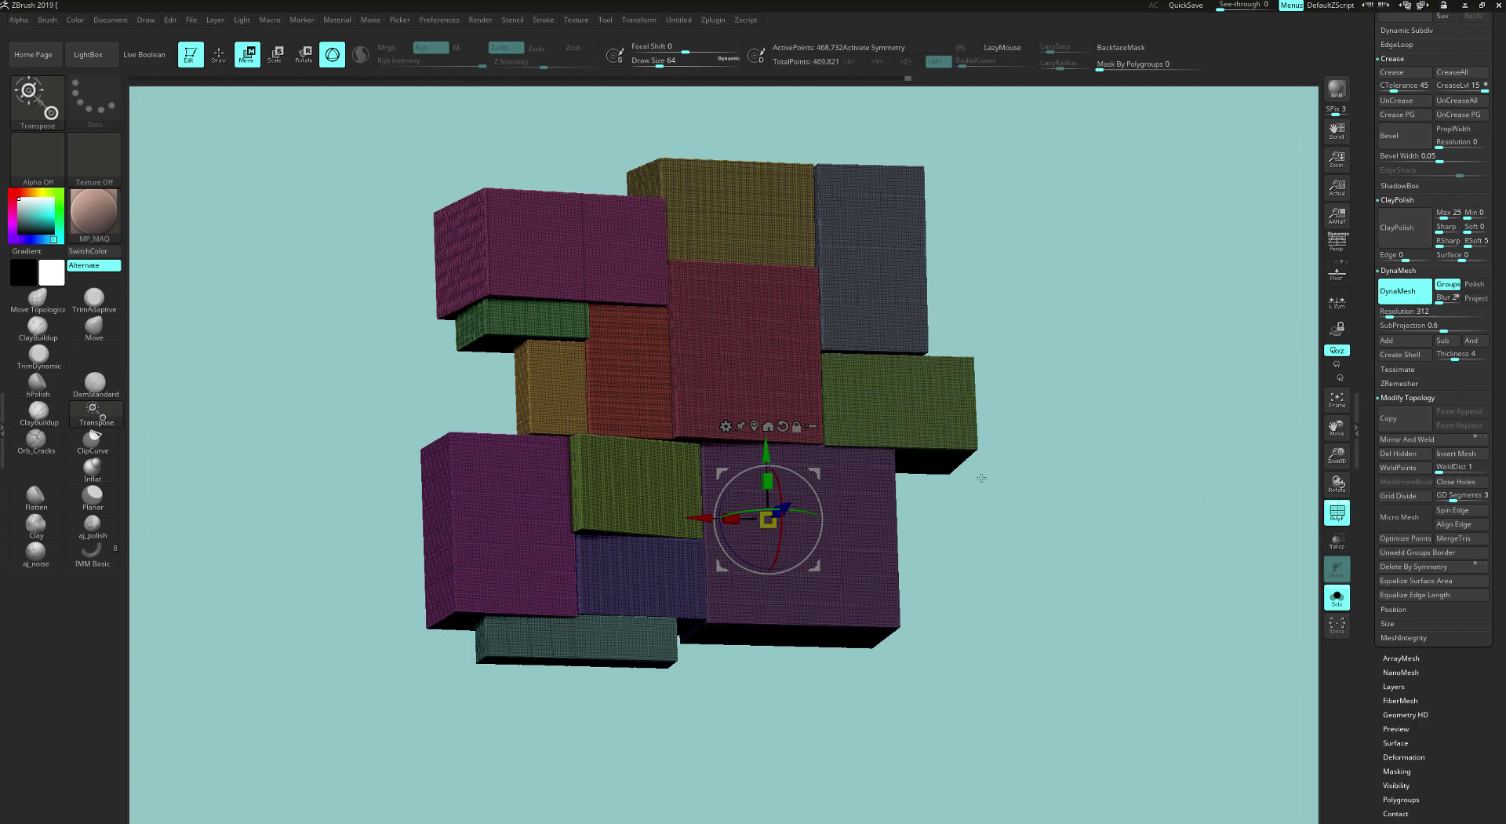
# Step: Mask every polygroup except the green end block, and clear the mask again in Draw mode
pyautogui.keyDown('ctrl'); pyautogui.click(908, 405); pyautogui.keyUp('ctrl')
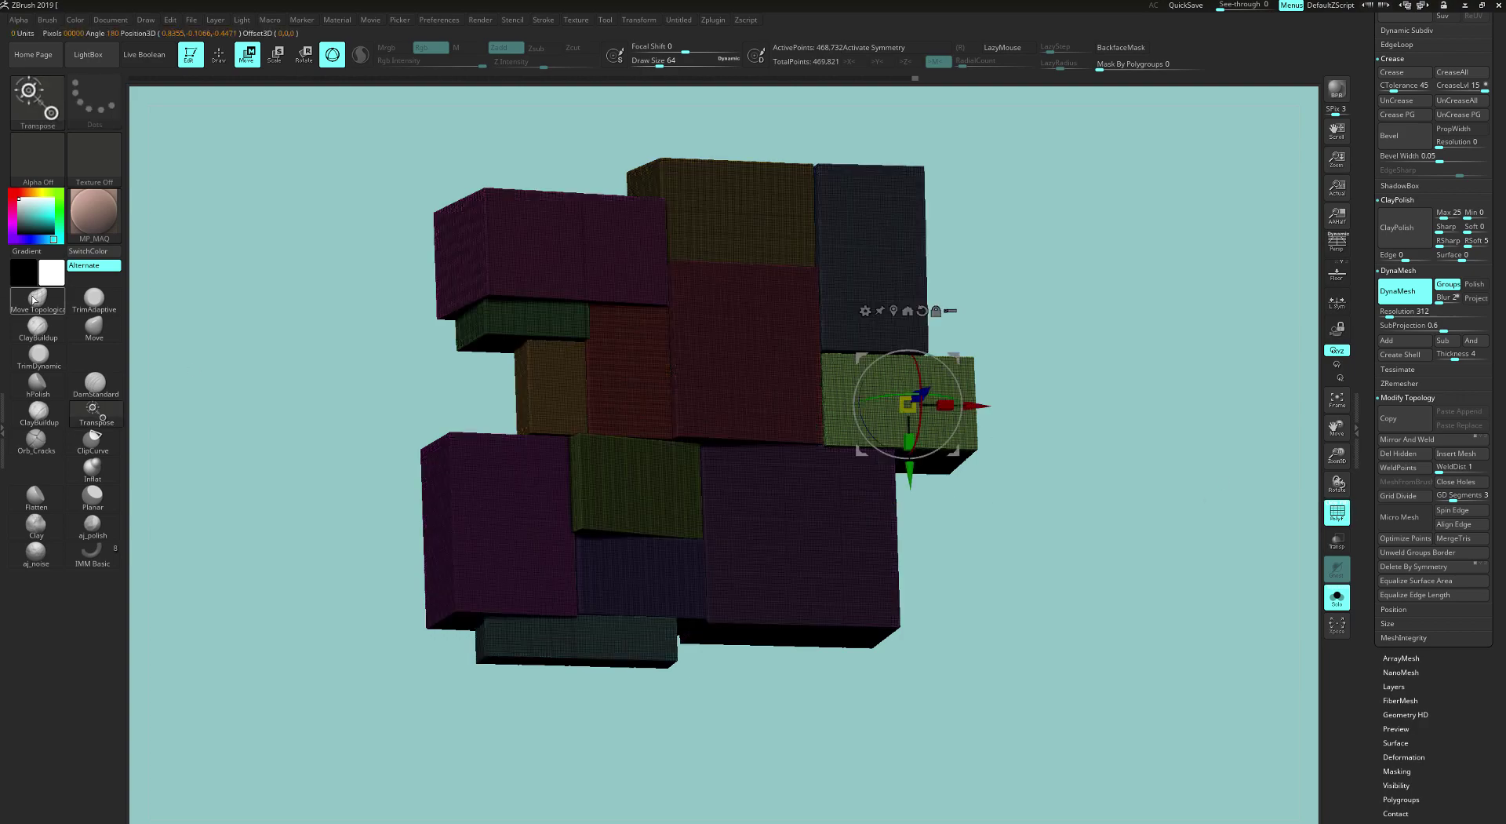
pyautogui.press('q')
pyautogui.keyDown('ctrl'); pyautogui.click(985, 420); pyautogui.keyUp('ctrl')
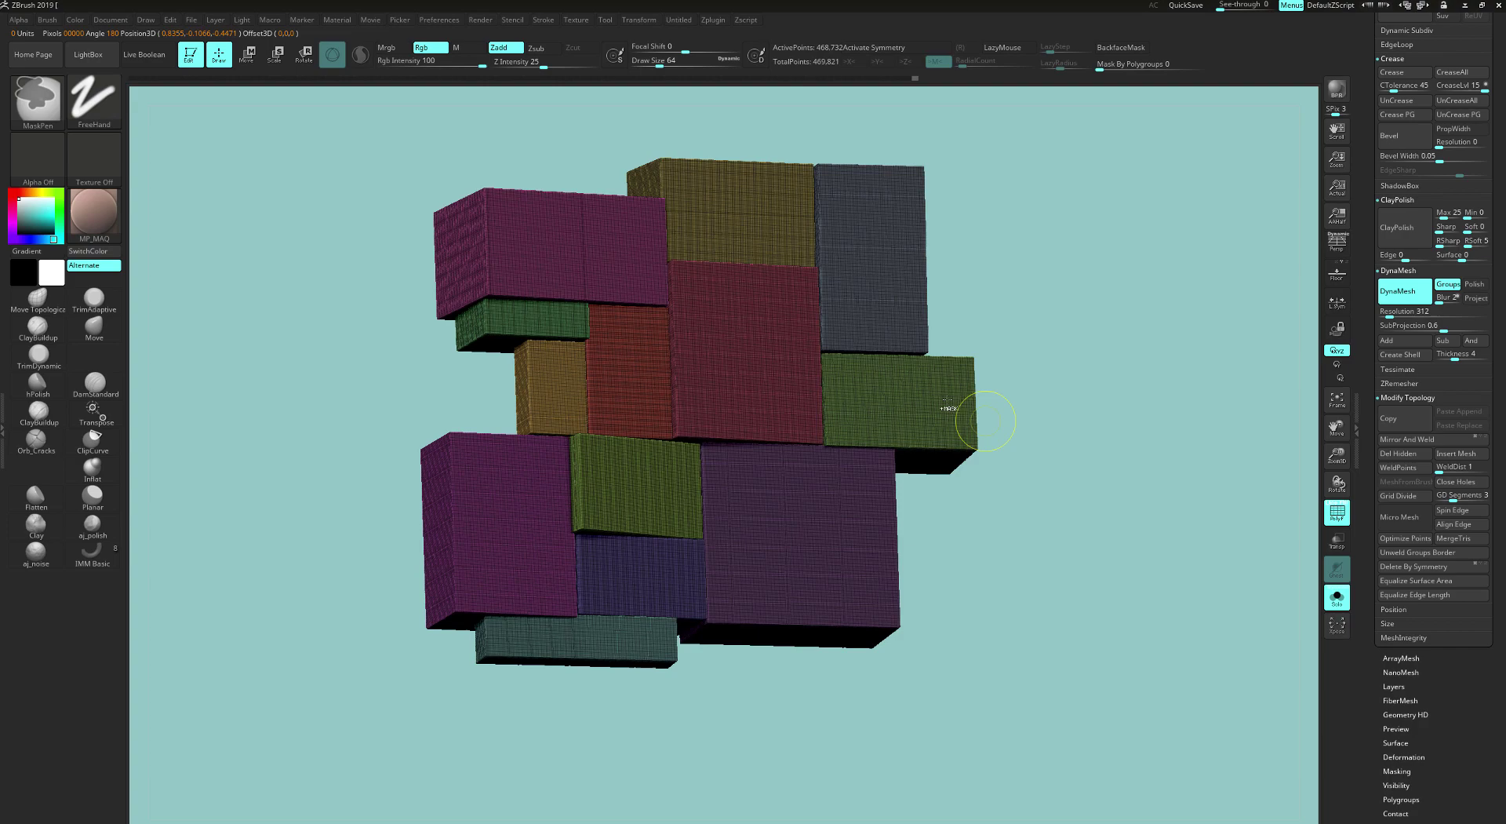
# Step: Isolate the green end block by its polygroup to examine it, and show all blocks again without the polyframe
pyautogui.keyDown('ctrl'); pyautogui.keyDown('shift'); pyautogui.click(901, 407); pyautogui.keyUp('shift'); pyautogui.keyUp('ctrl')
pyautogui.moveTo(1020, 389); pyautogui.dragTo(1042, 514)
pyautogui.keyDown('ctrl'); pyautogui.keyDown('shift'); pyautogui.click(1095, 384); pyautogui.keyUp('shift'); pyautogui.keyUp('ctrl')
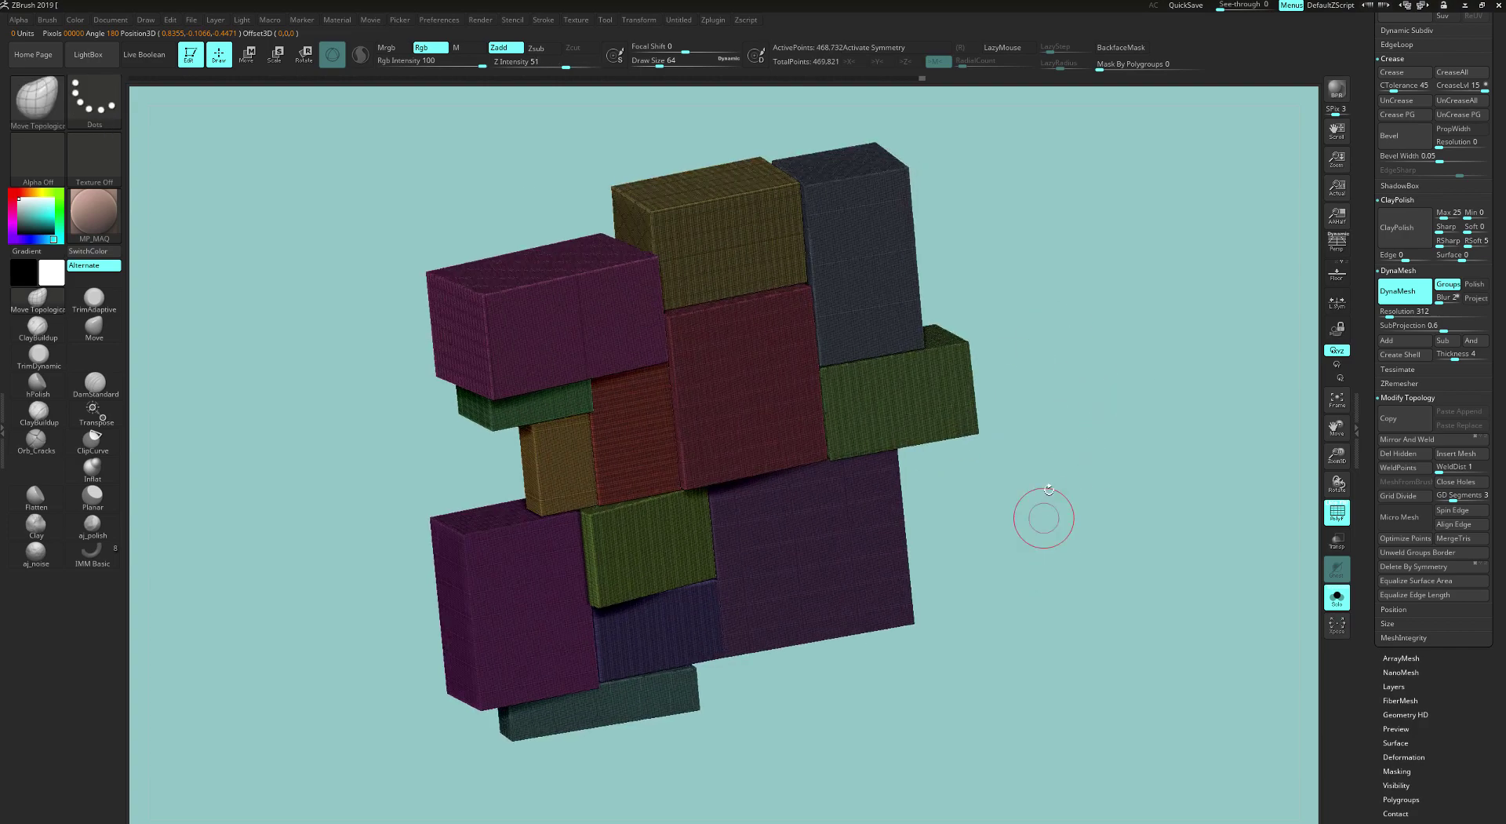
pyautogui.moveTo(995, 447); pyautogui.dragTo(943, 360)
pyautogui.keyDown('ctrl'); pyautogui.keyDown('shift'); pyautogui.click(973, 369); pyautogui.keyUp('shift'); pyautogui.keyUp('ctrl')
pyautogui.moveTo(1130, 381); pyautogui.dragTo(1033, 368)
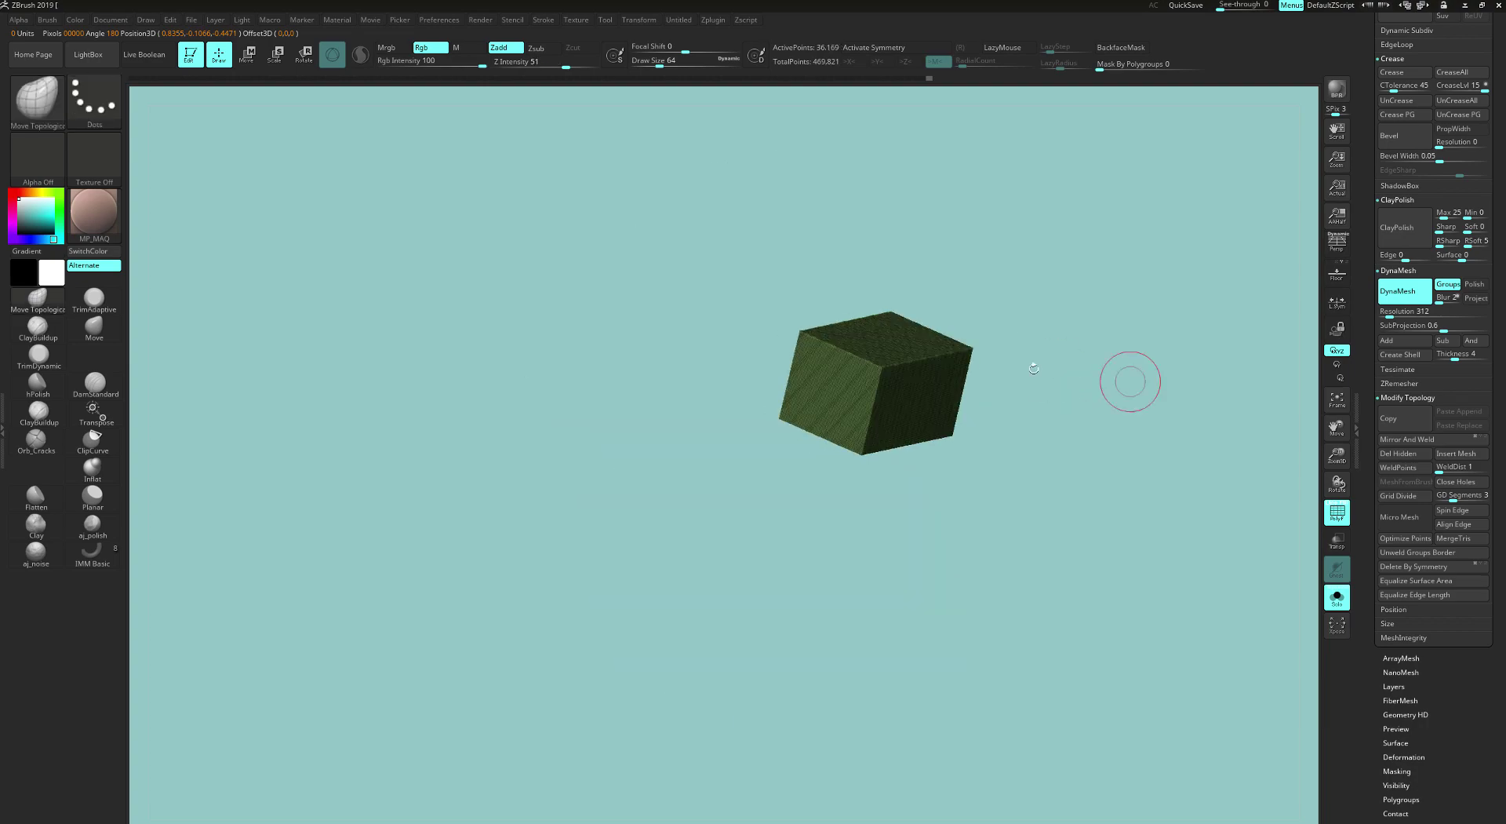
pyautogui.keyDown('ctrl'); pyautogui.keyDown('shift'); pyautogui.click(1042, 528); pyautogui.keyUp('shift'); pyautogui.keyUp('ctrl')
pyautogui.moveTo(1043, 528); pyautogui.dragTo(1012, 549)
pyautogui.keyDown('alt'); pyautogui.moveTo(767, 591); pyautogui.dragTo(289, 584); pyautogui.keyUp('alt')
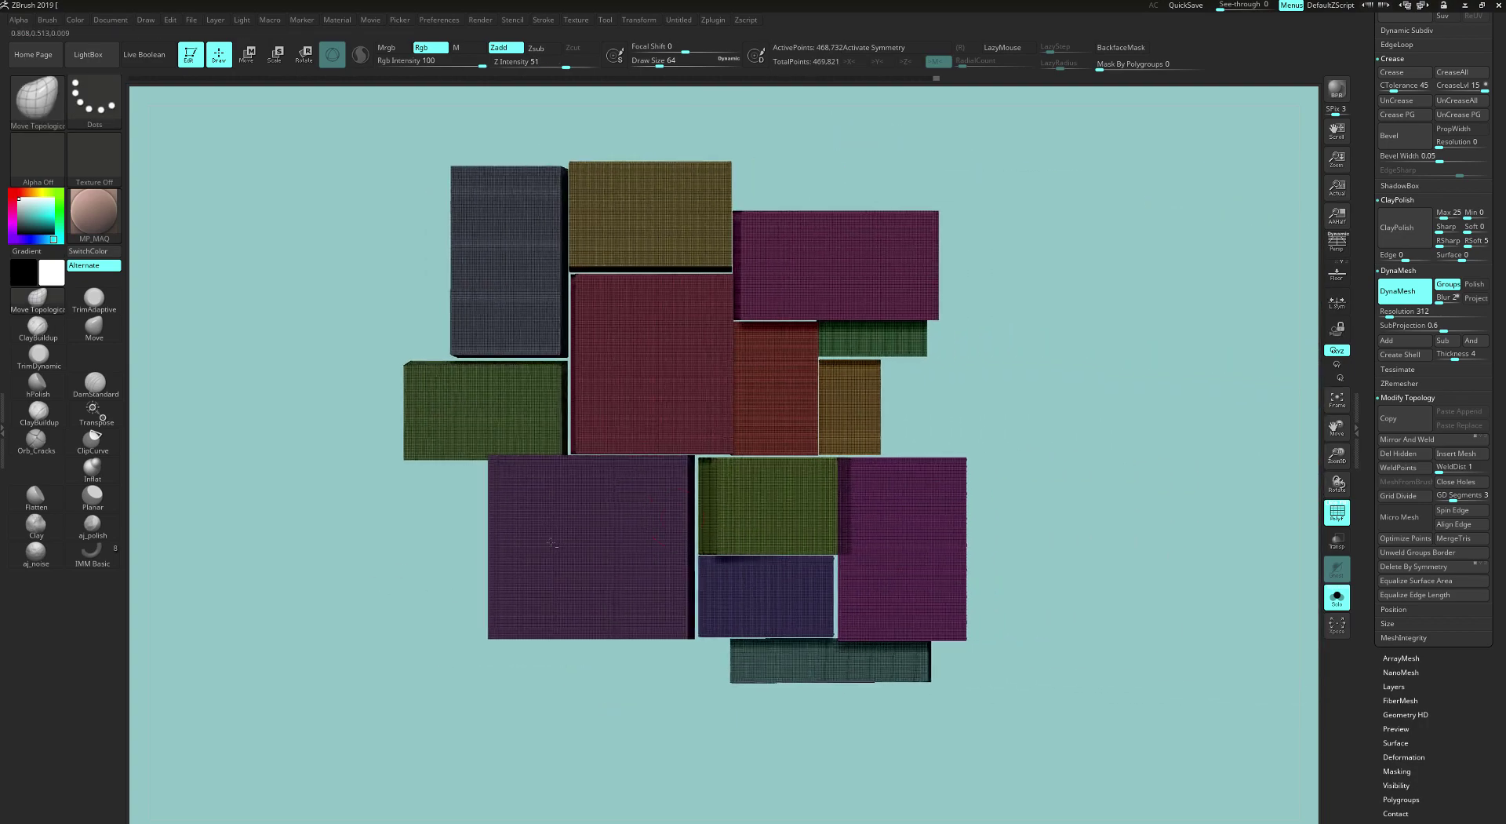
pyautogui.moveTo(1072, 457); pyautogui.dragTo(1105, 454)
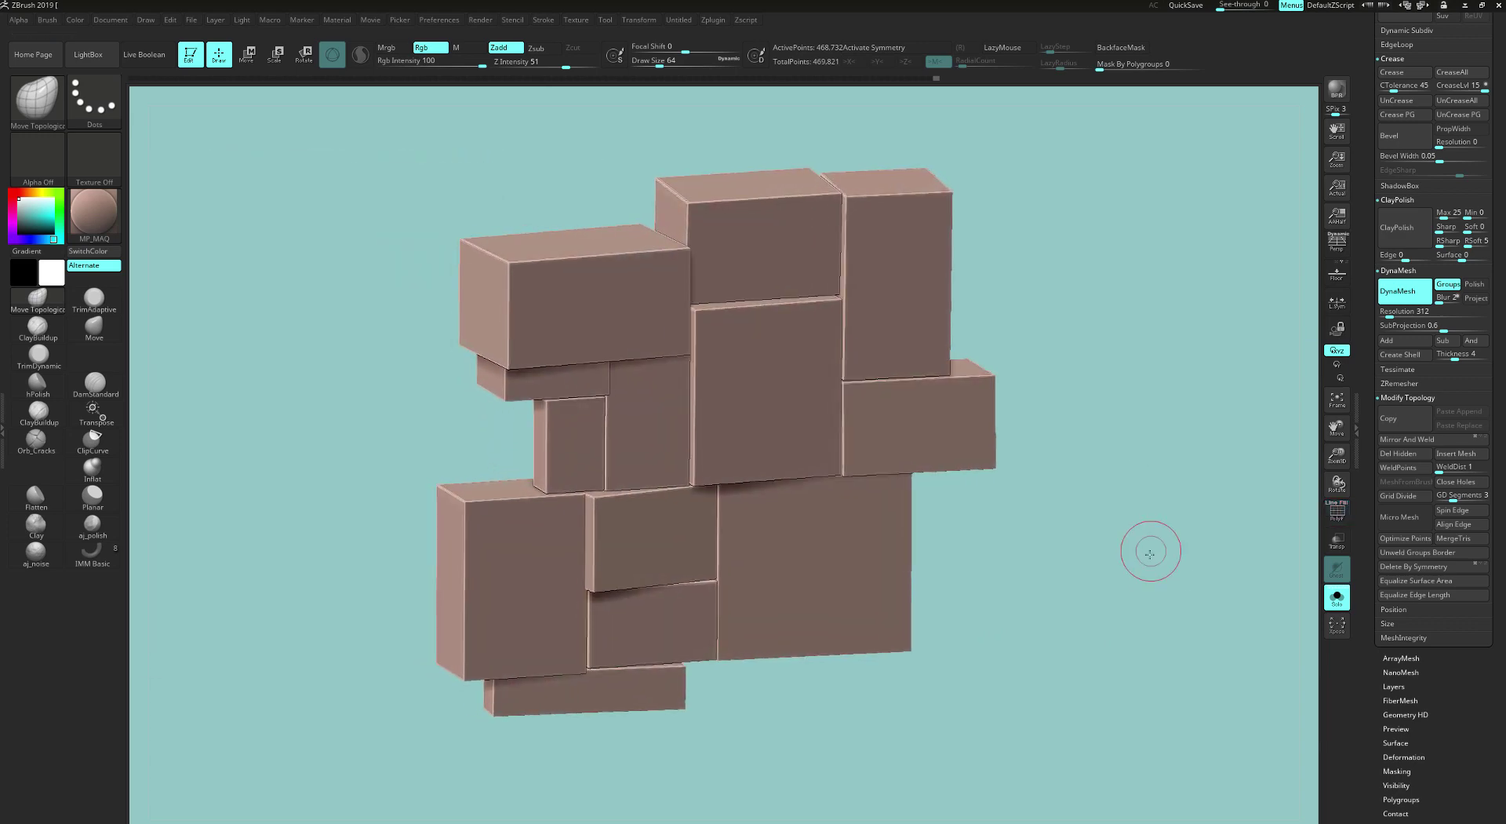
pyautogui.moveTo(390, 656); pyautogui.dragTo(322, 638)
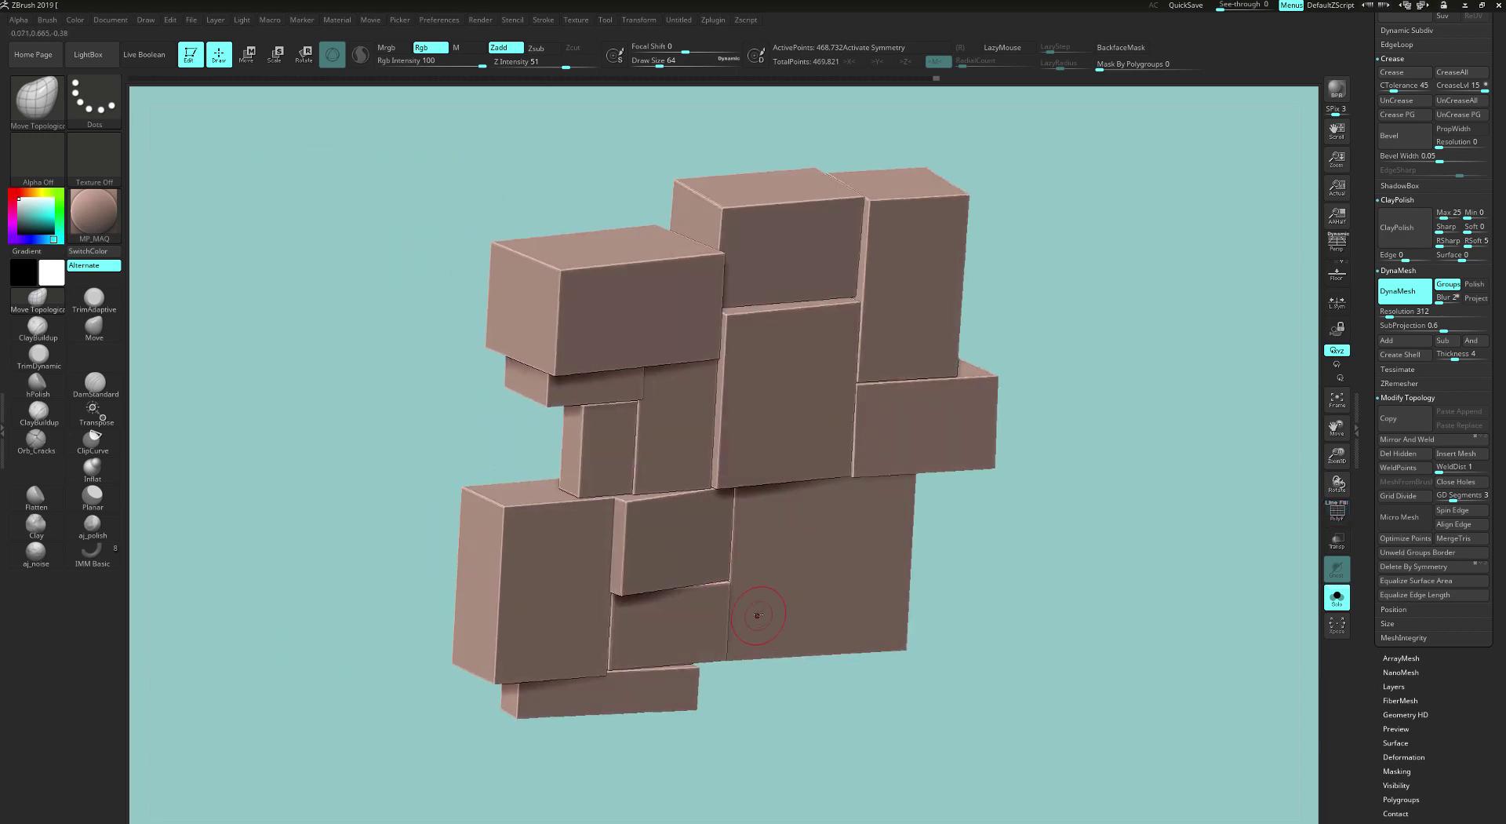
# Step: Choose the TrimDynamic brush and isolate the protruding upper-left block of the wall
pyautogui.click(41, 359)
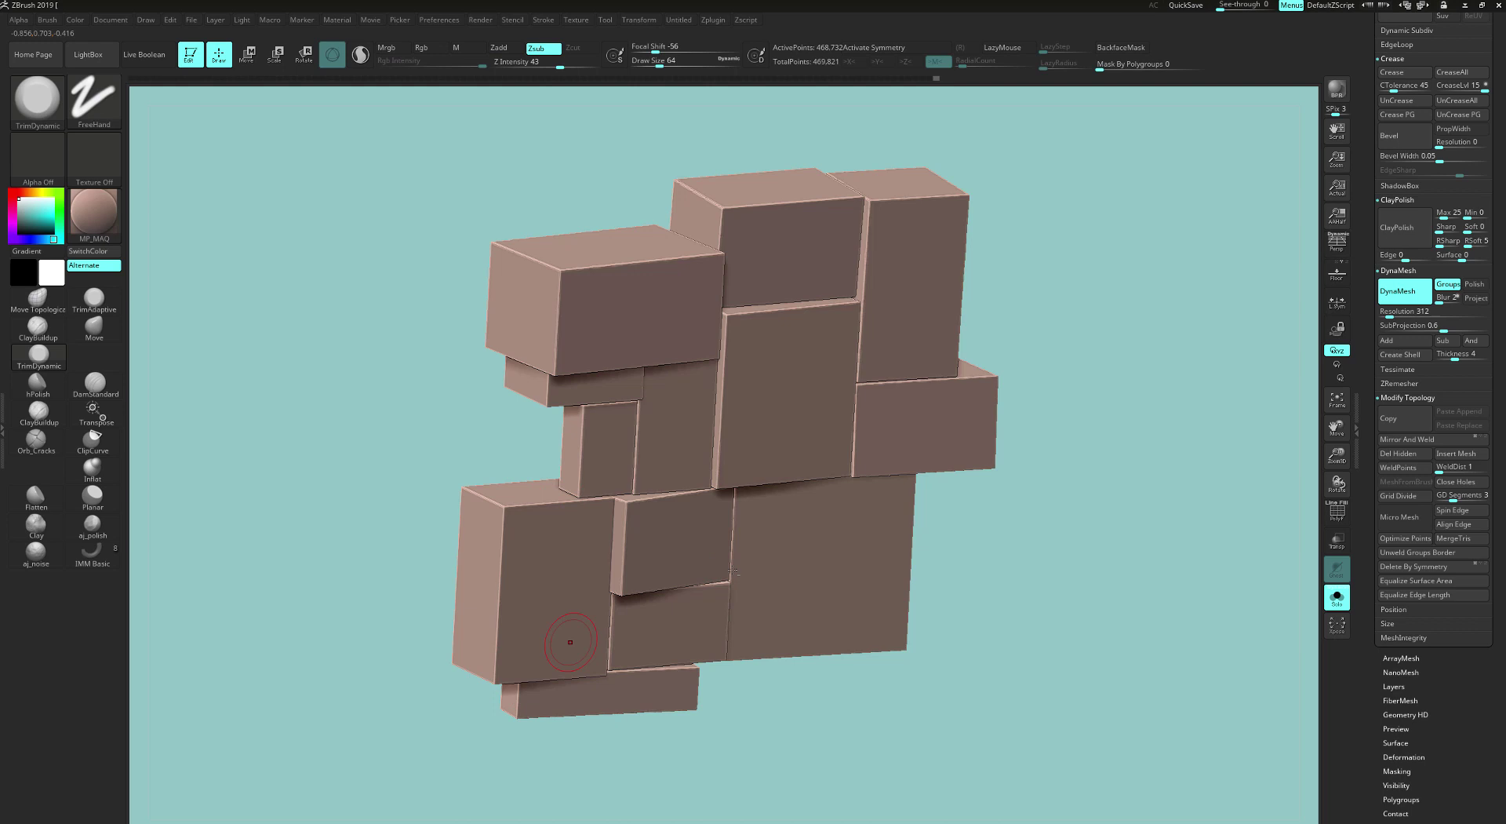
pyautogui.keyDown('alt'); pyautogui.moveTo(1028, 464); pyautogui.dragTo(1097, 474); pyautogui.keyUp('alt')
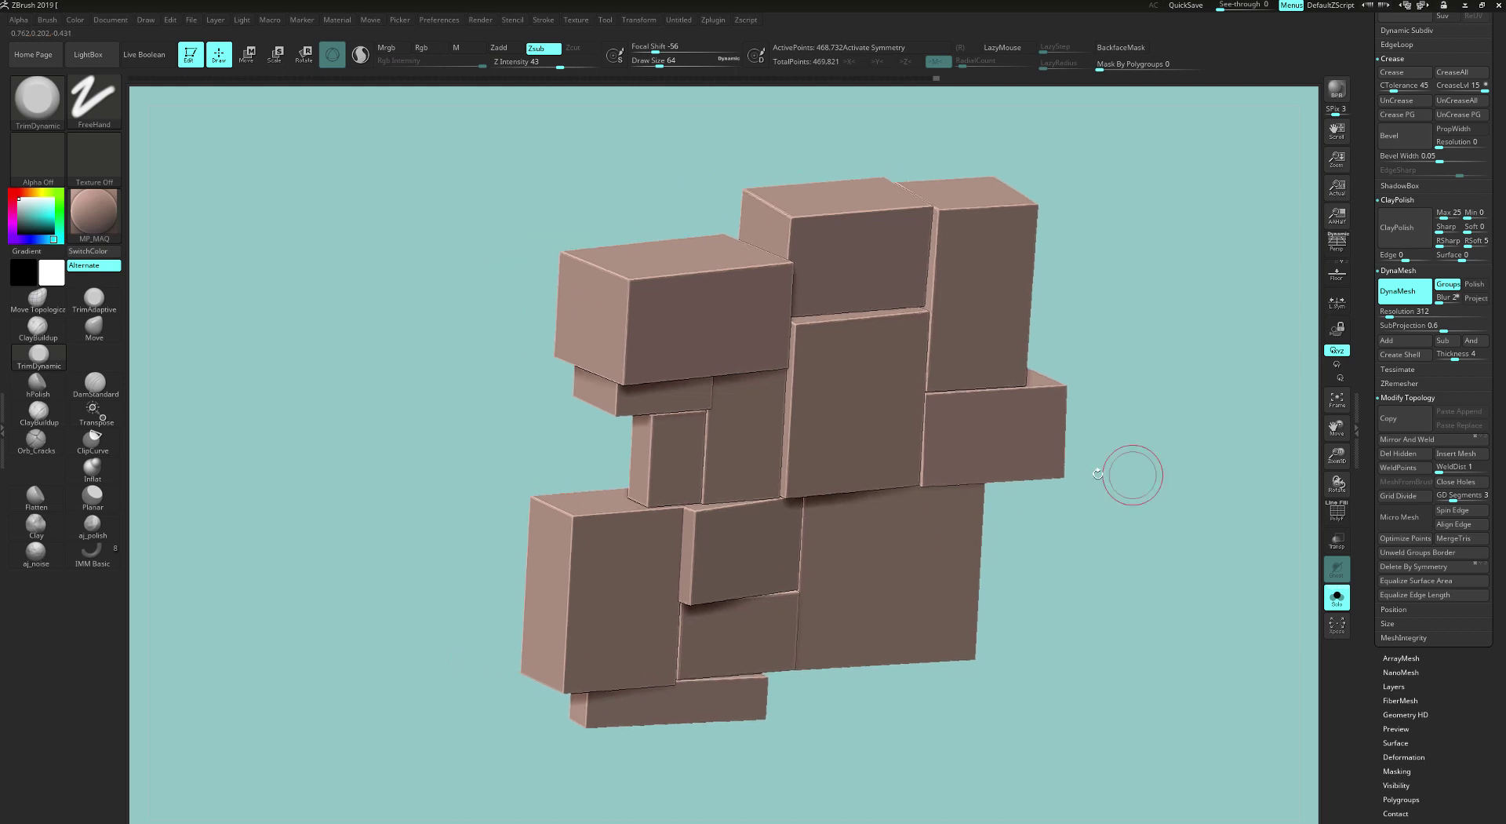
pyautogui.hotkey('ctrl', 'shift')
pyautogui.keyDown('ctrl'); pyautogui.keyDown('shift'); pyautogui.click(676, 324); pyautogui.keyUp('shift'); pyautogui.keyUp('ctrl')
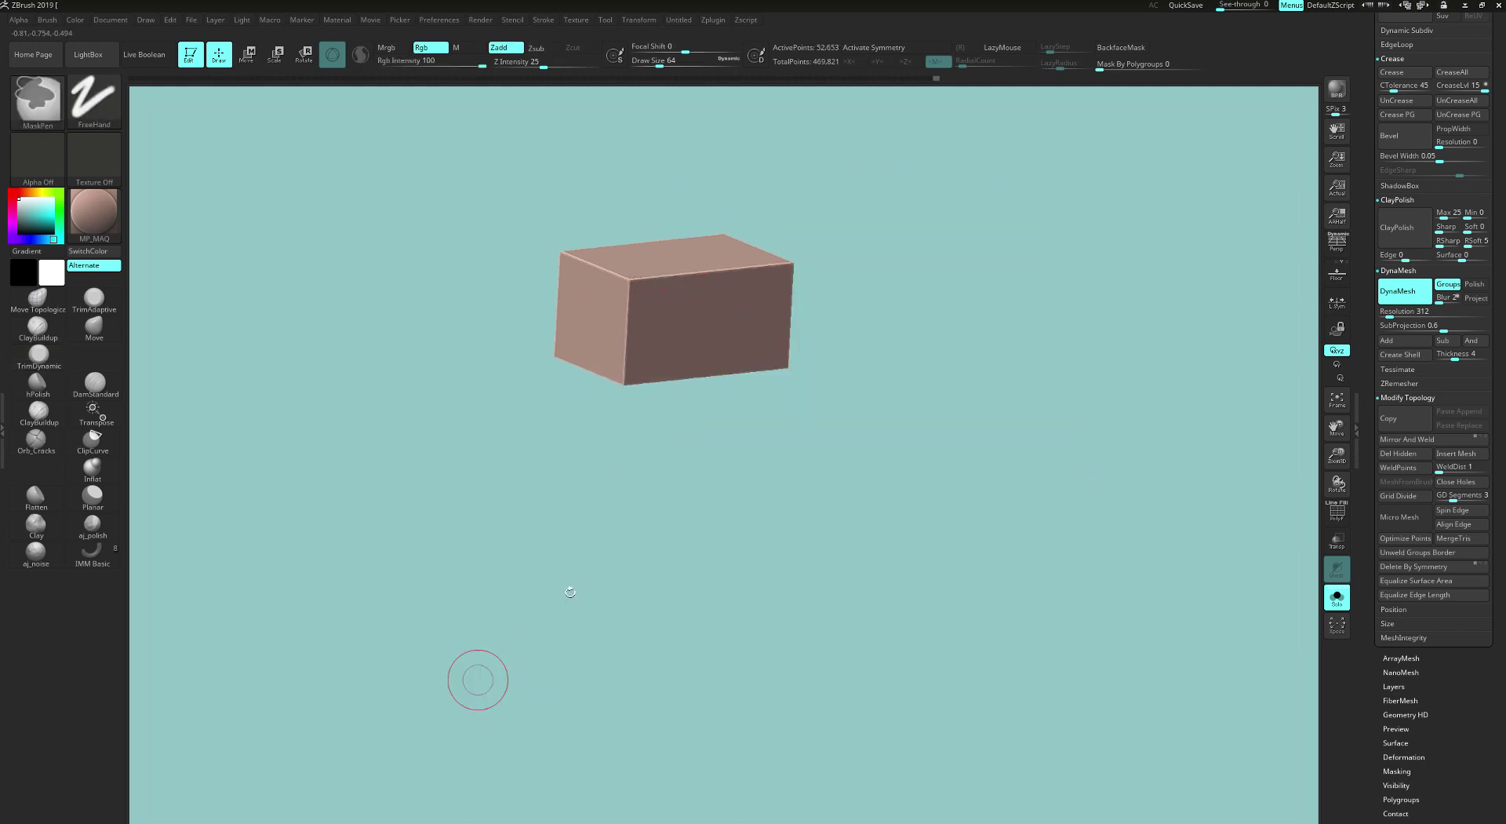
# Step: Set the draw size to 23 and chip irregular bevels into the isolated block's front corners and edges with TrimDynamic
pyautogui.moveTo(473, 679)
pyautogui.mouseDown()
pyautogui.moveTo(790, 471)
pyautogui.moveTo(791, 294)
pyautogui.mouseUp()
pyautogui.moveTo(665, 63); pyautogui.dragTo(648, 63)
pyautogui.moveTo(847, 209); pyautogui.dragTo(835, 265)
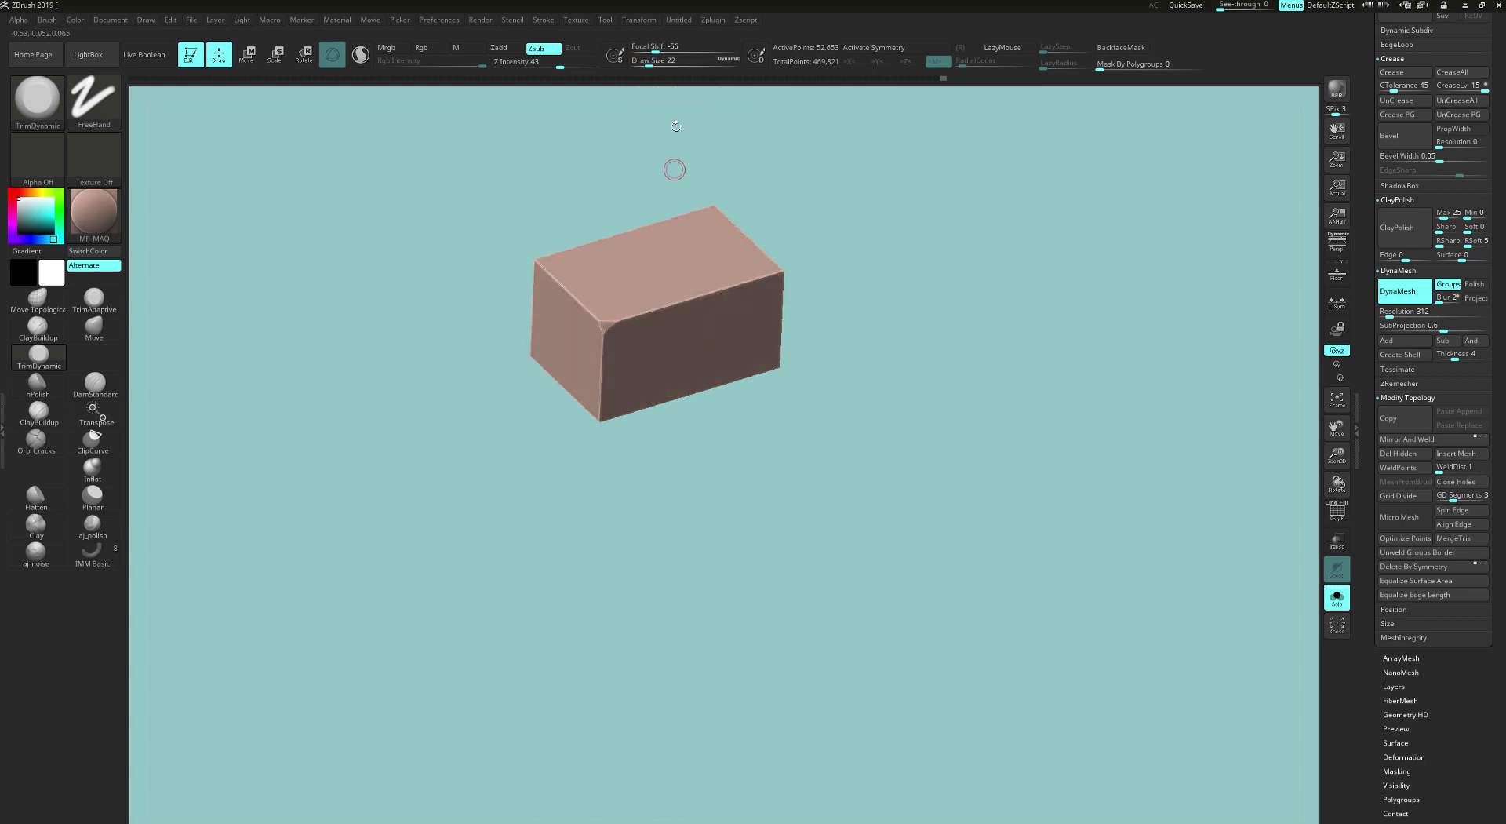
pyautogui.click(651, 63)
pyautogui.moveTo(649, 542); pyautogui.dragTo(719, 569)
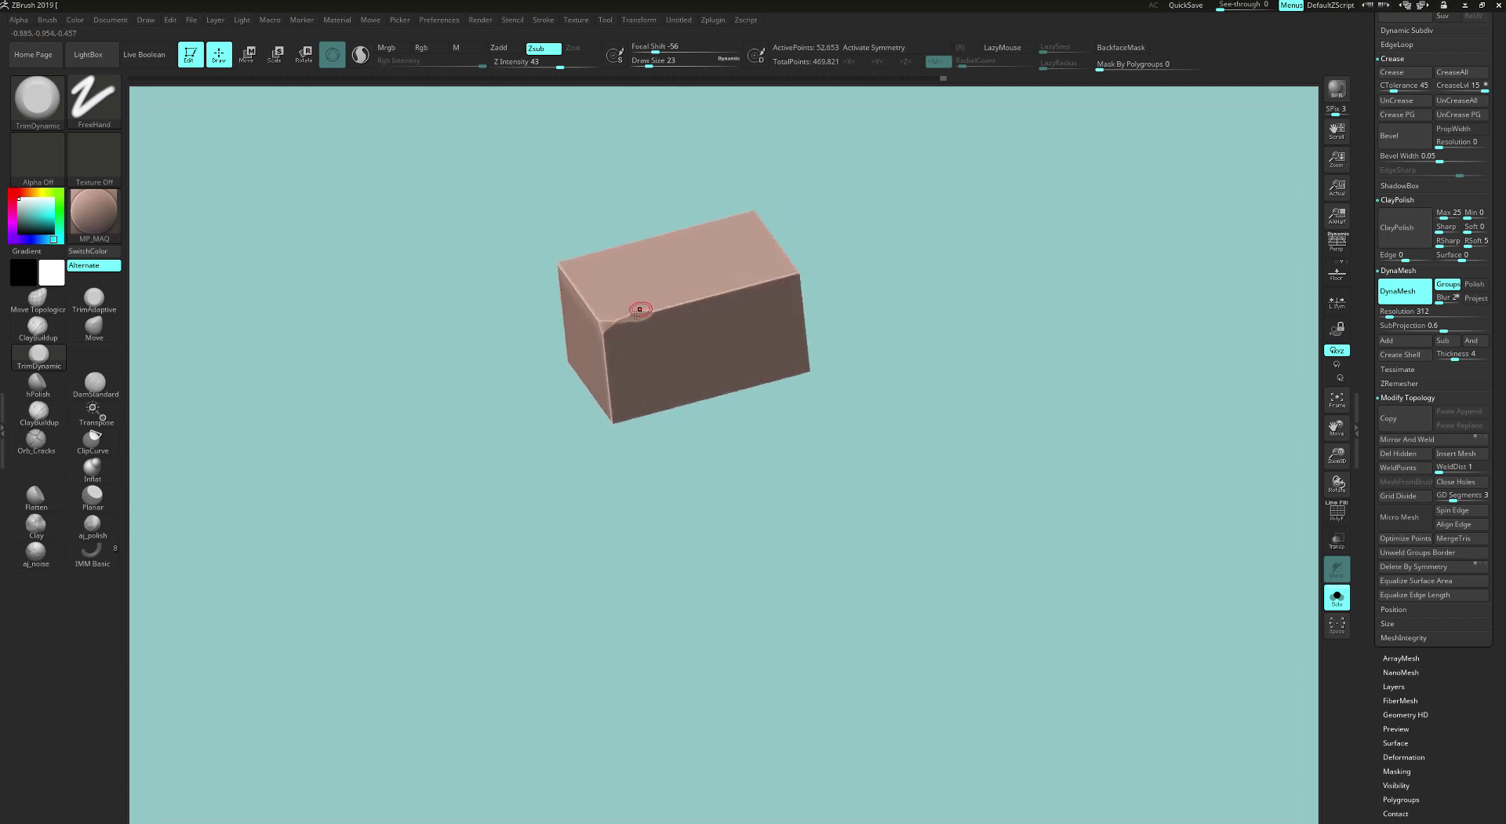
pyautogui.moveTo(819, 286)
pyautogui.mouseDown()
pyautogui.moveTo(901, 259)
pyautogui.moveTo(788, 276)
pyautogui.moveTo(829, 292)
pyautogui.mouseUp()
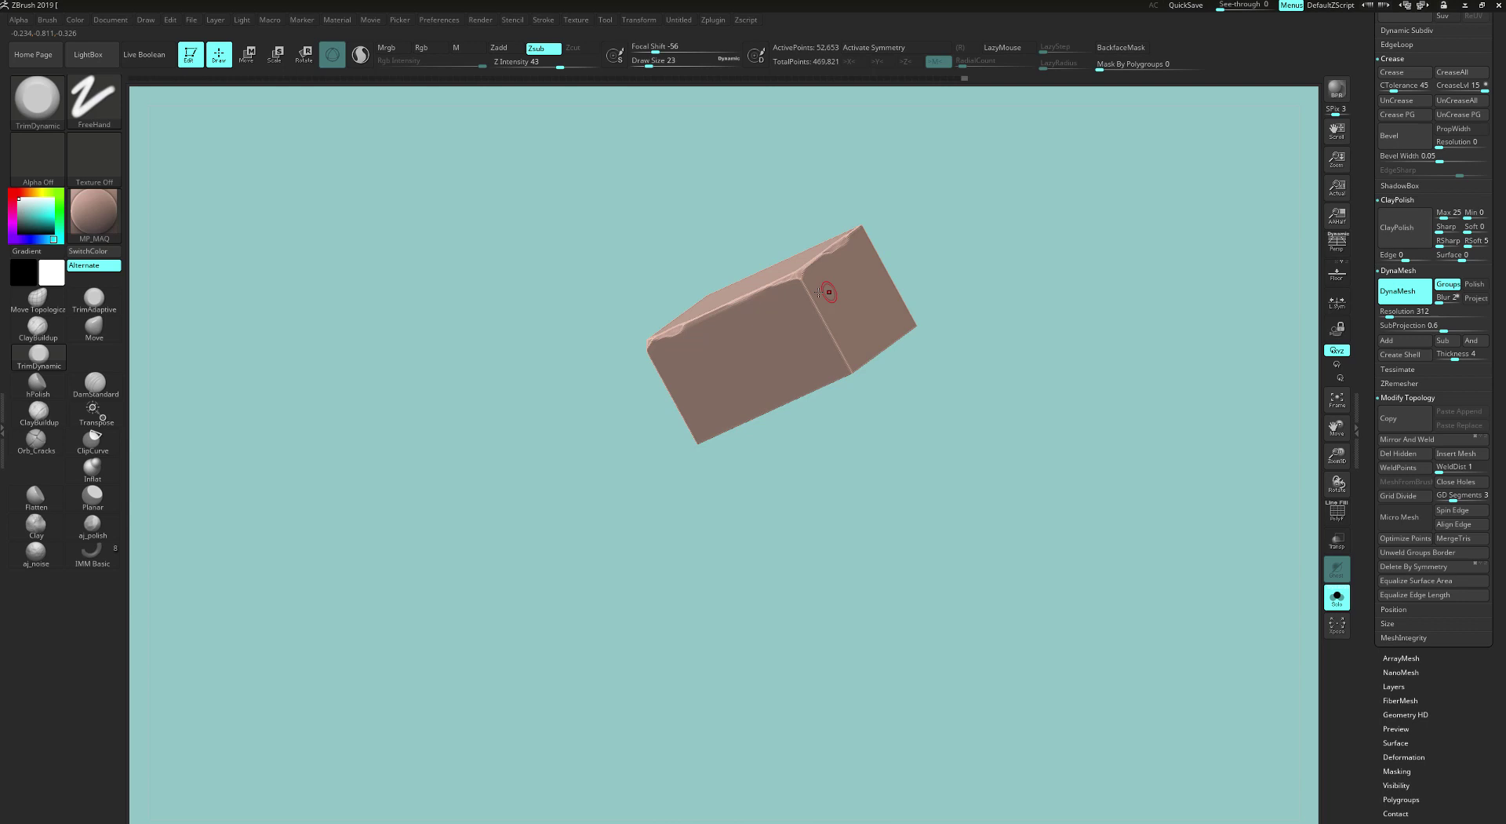
pyautogui.moveTo(876, 425); pyautogui.dragTo(876, 392)
pyautogui.moveTo(828, 332); pyautogui.dragTo(849, 368)
pyautogui.moveTo(861, 436); pyautogui.dragTo(885, 374)
pyautogui.moveTo(844, 379); pyautogui.dragTo(800, 403, button='right')
pyautogui.moveTo(706, 481)
pyautogui.mouseDown(button='right')
pyautogui.moveTo(746, 604)
pyautogui.moveTo(700, 482)
pyautogui.mouseUp(button='right')
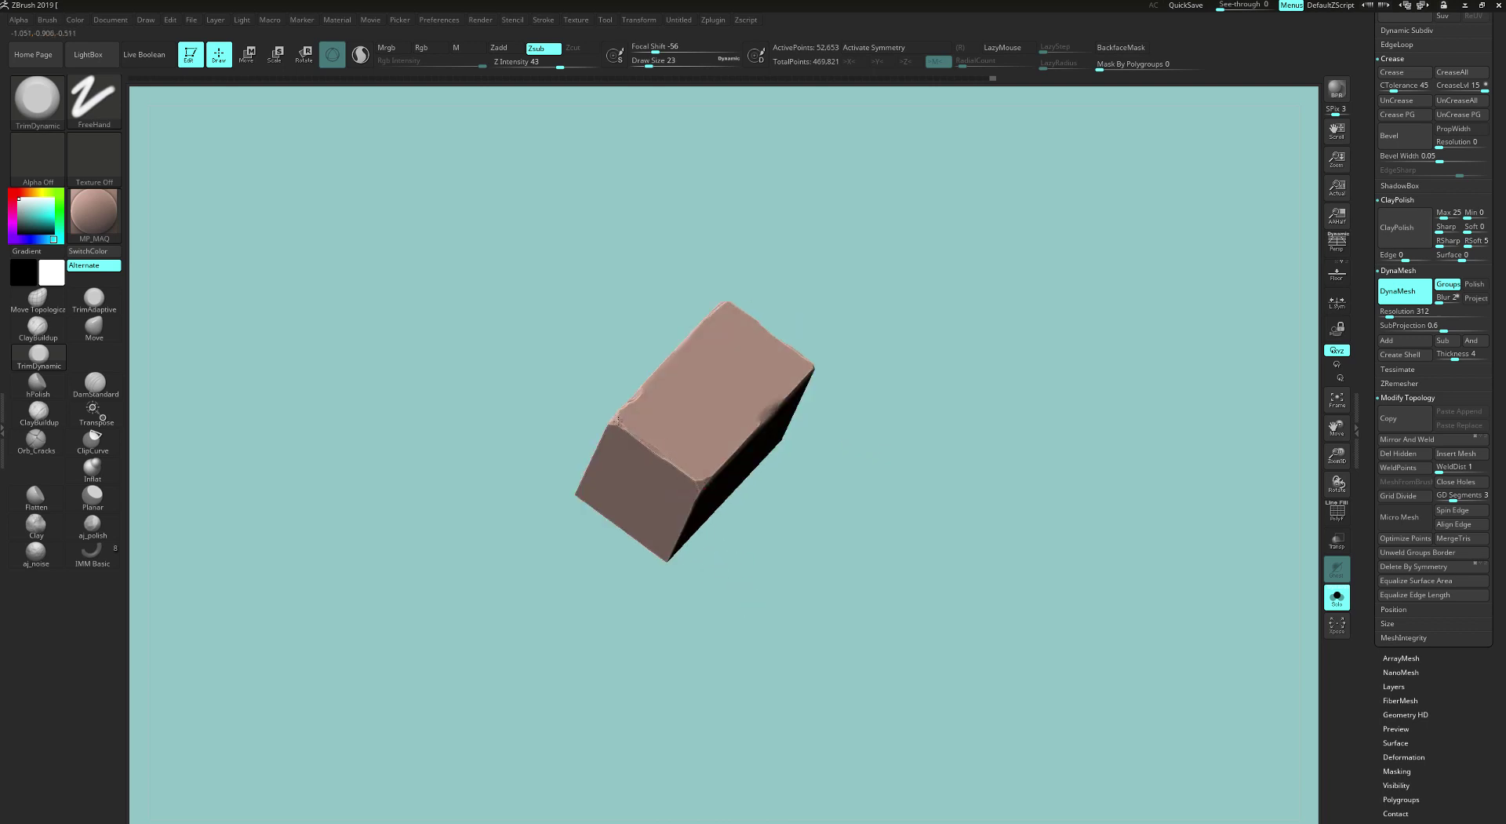
pyautogui.moveTo(618, 421); pyautogui.dragTo(759, 365, button='right')
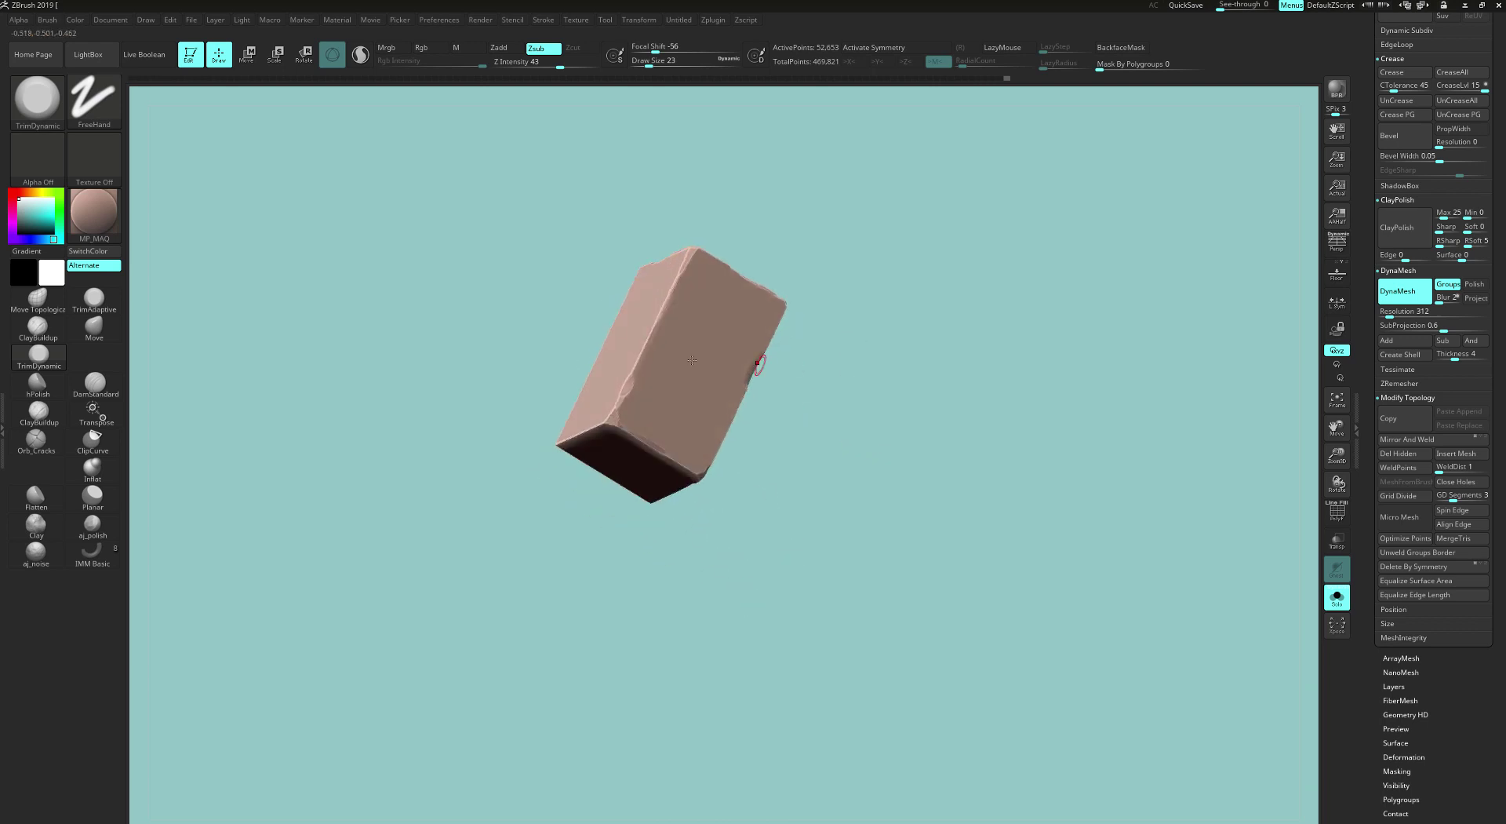
pyautogui.moveTo(642, 350); pyautogui.dragTo(748, 347, button='right')
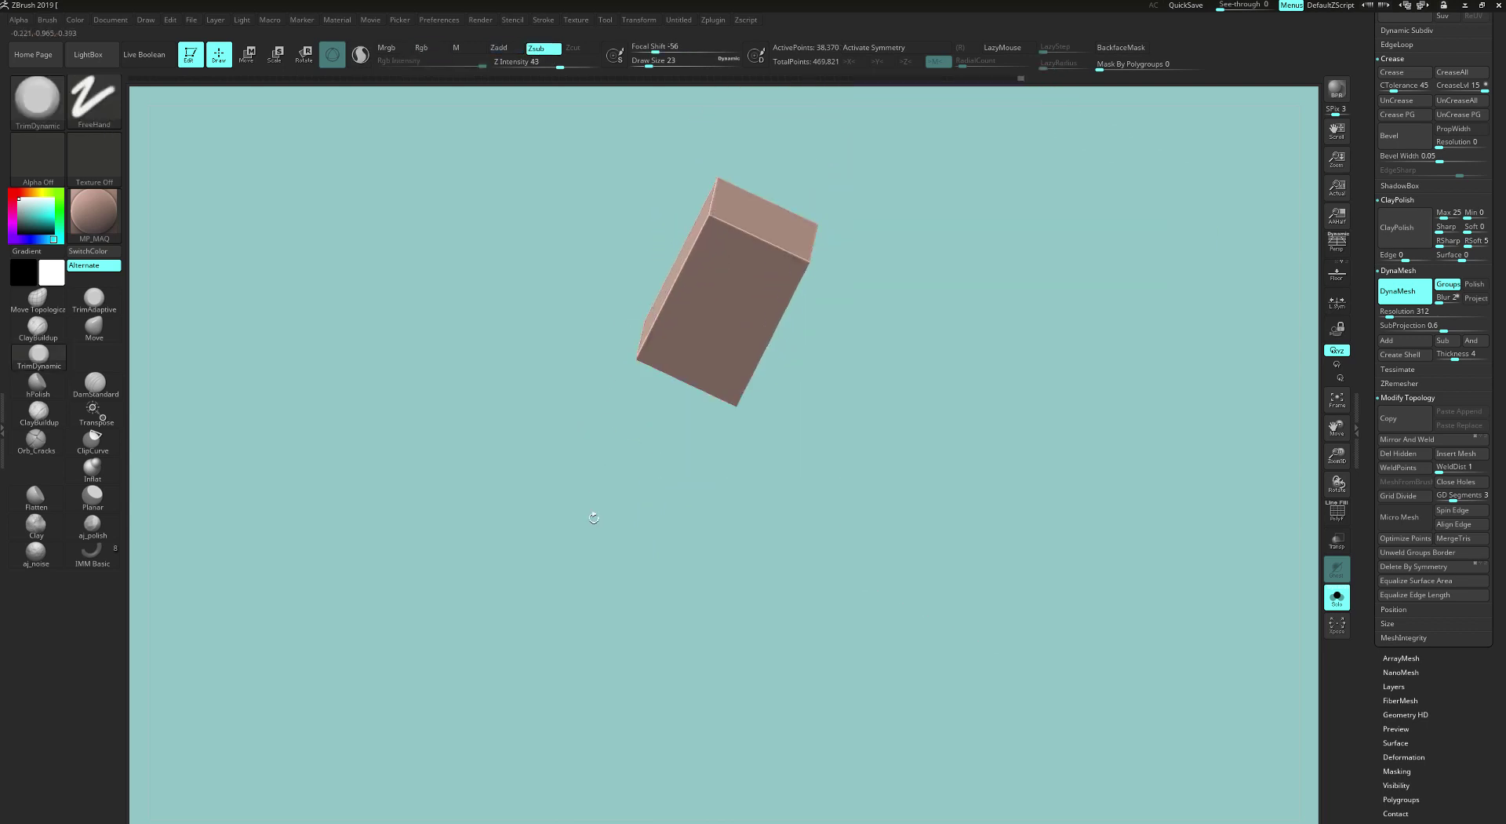
# Step: Chip the front corners and edges of the isolated top middle block with TrimDynamic, adding deeper notches along its sides
pyautogui.moveTo(594, 513); pyautogui.dragTo(668, 496, button='right')
pyautogui.moveTo(640, 364); pyautogui.dragTo(649, 385, button='right')
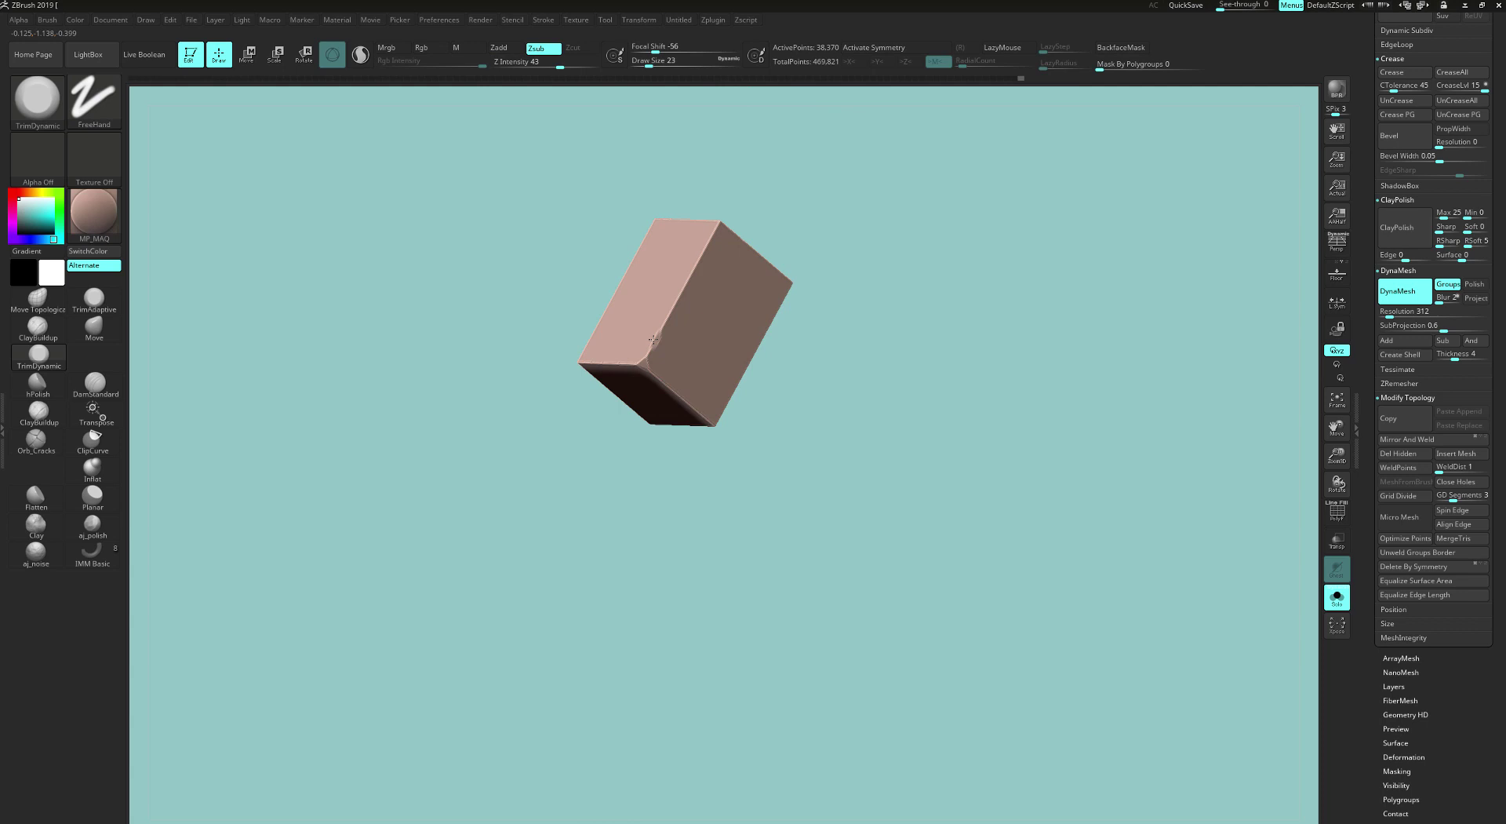
pyautogui.moveTo(717, 224); pyautogui.dragTo(744, 240, button='right')
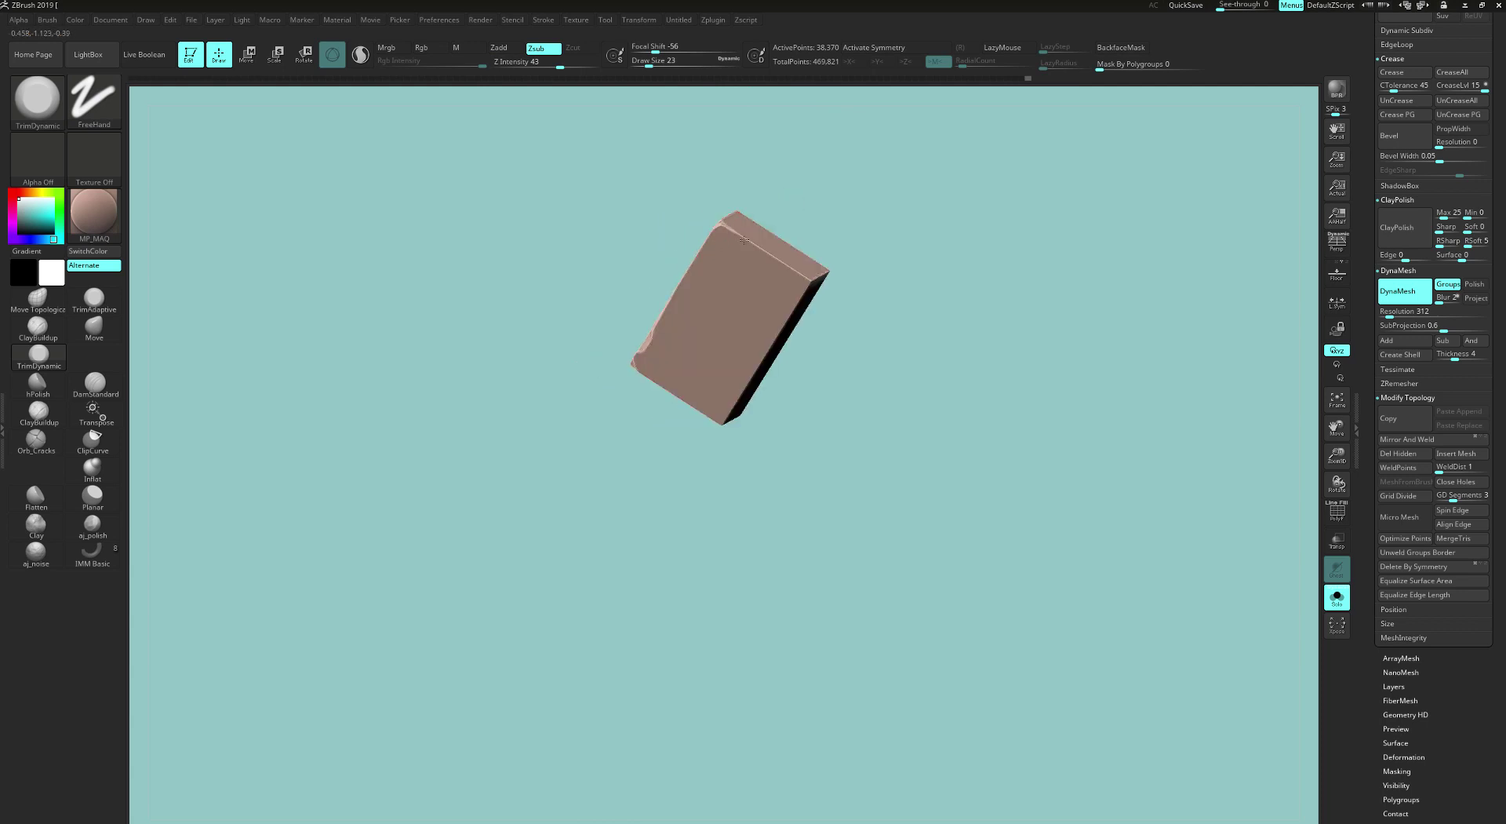
pyautogui.moveTo(873, 325); pyautogui.dragTo(806, 279, button='right')
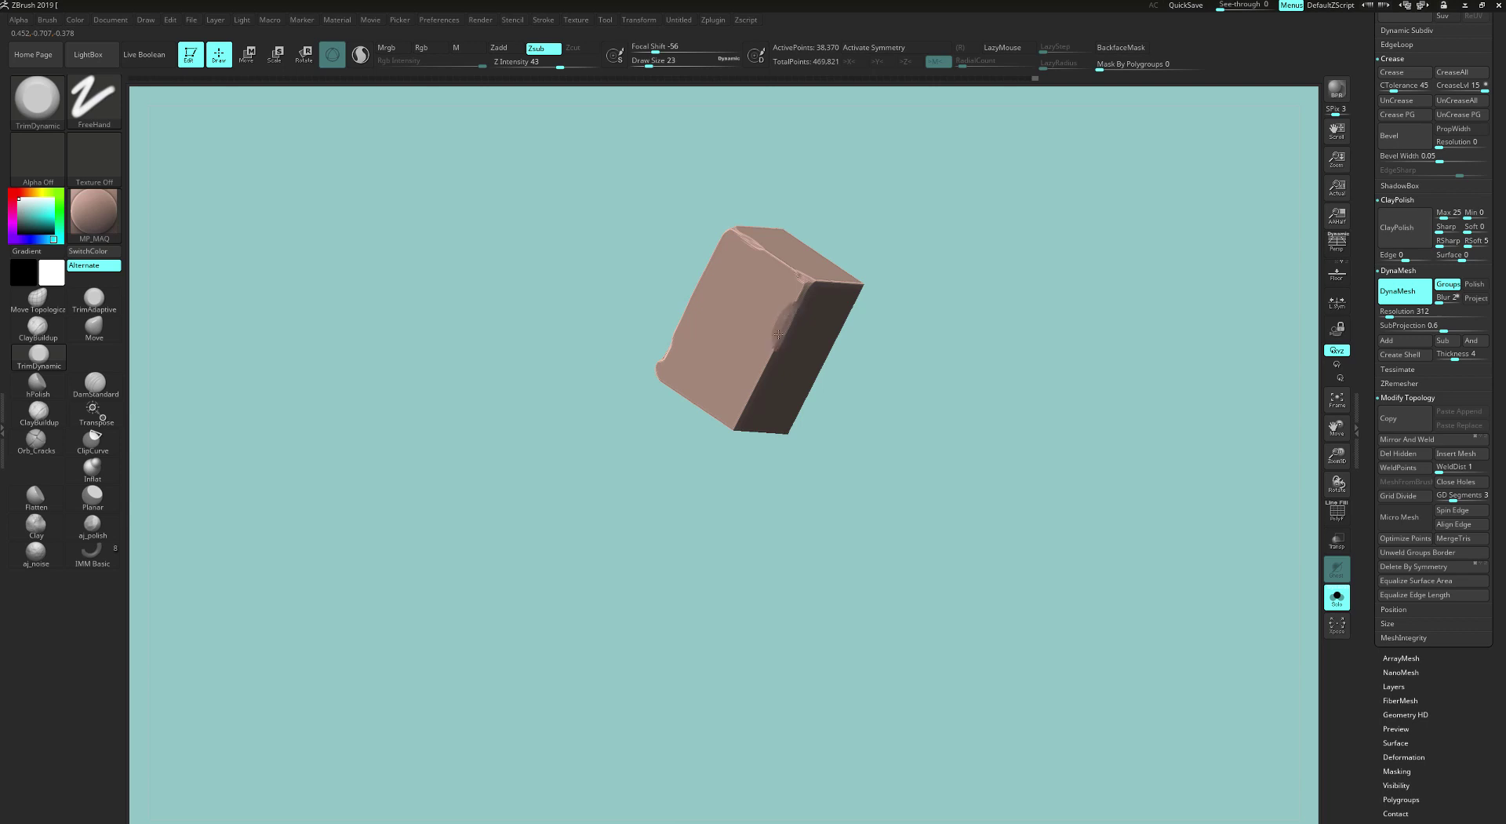
pyautogui.moveTo(867, 410); pyautogui.dragTo(769, 362, button='right')
pyautogui.moveTo(820, 444); pyautogui.dragTo(791, 429, button='right')
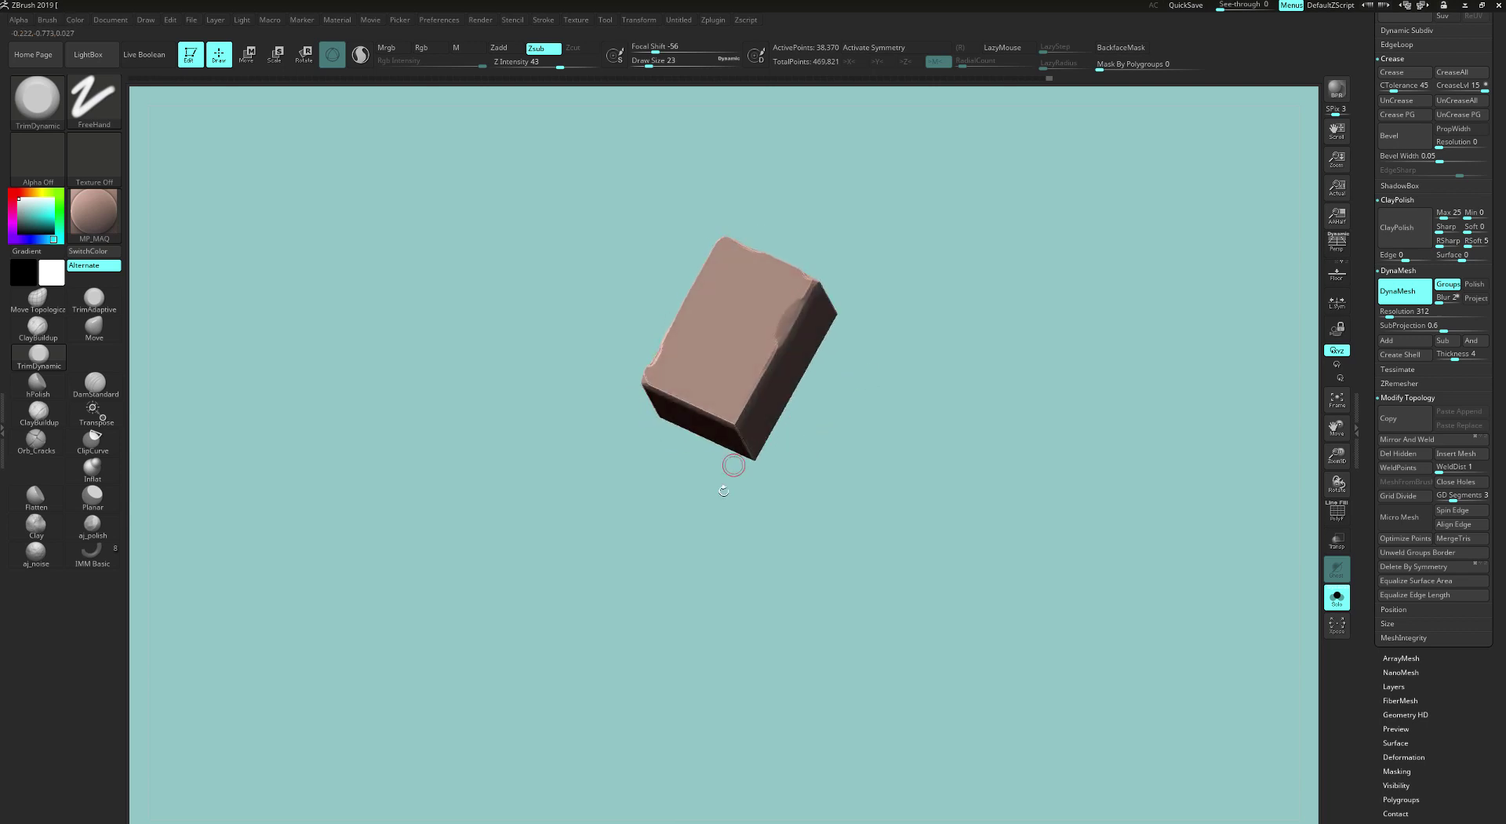
pyautogui.moveTo(732, 467); pyautogui.dragTo(731, 478, button='right')
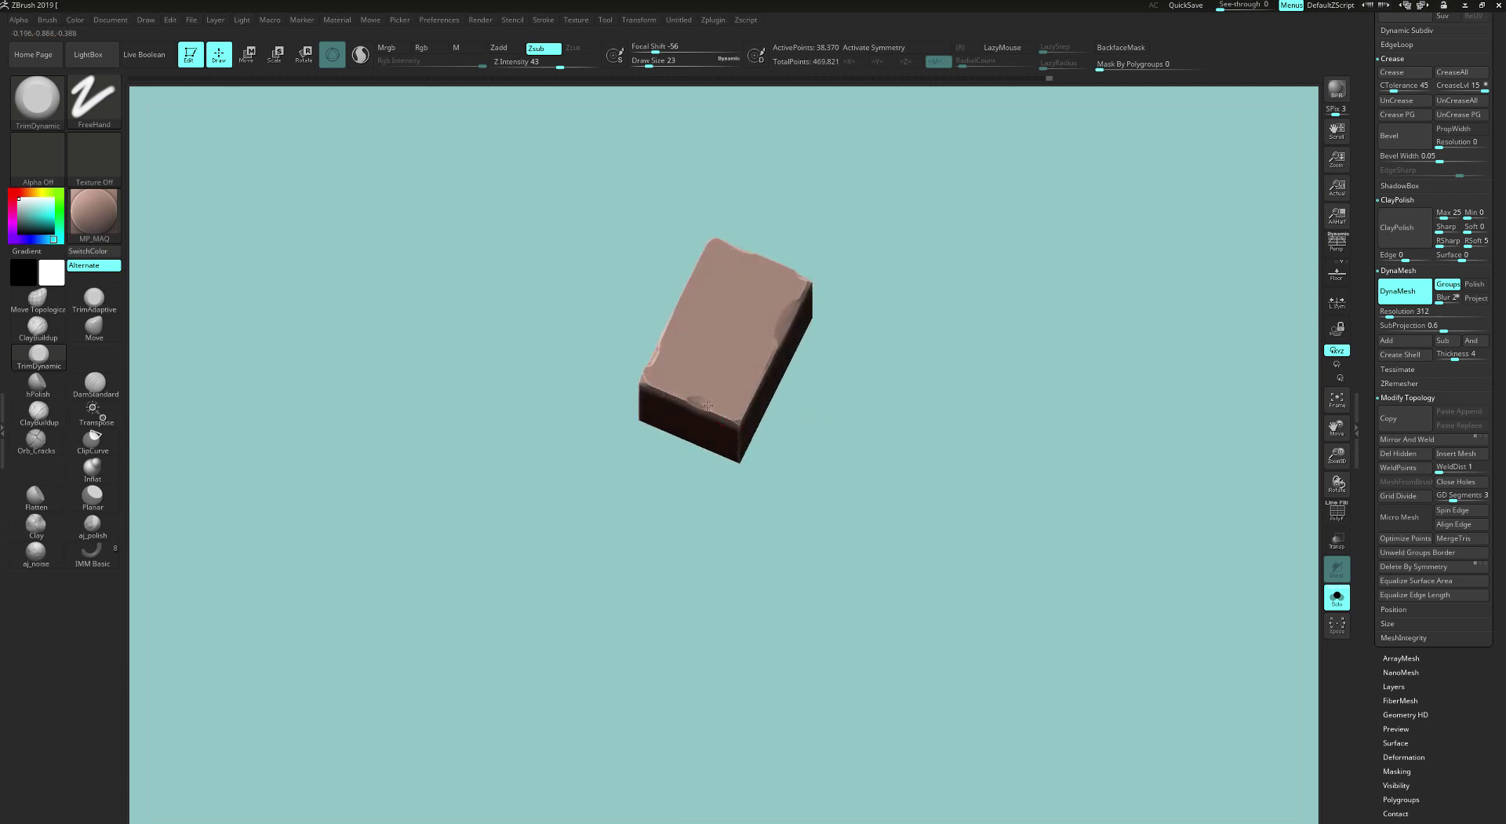
pyautogui.moveTo(790, 427); pyautogui.dragTo(836, 446, button='right')
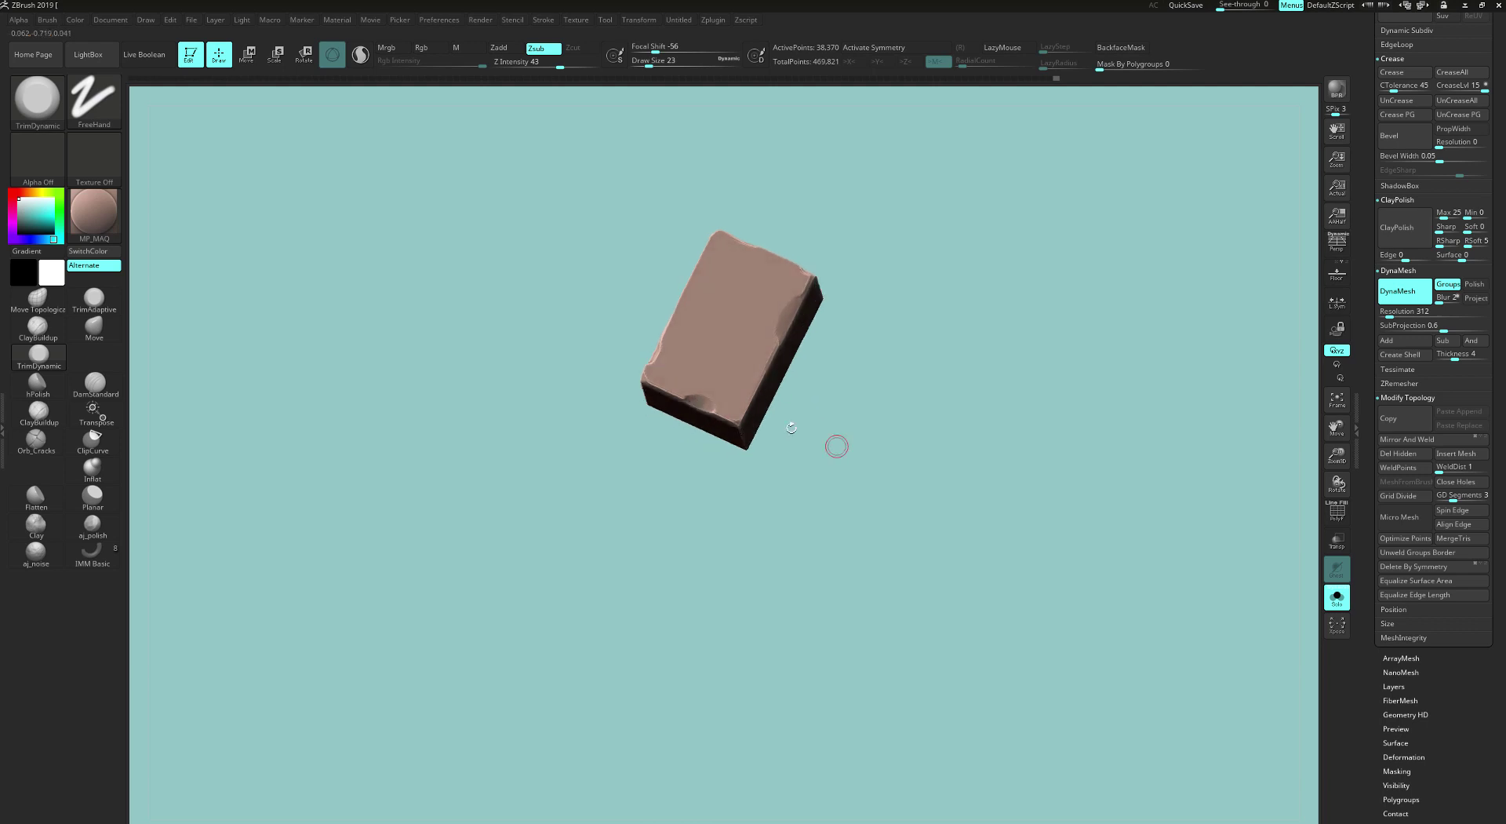
pyautogui.moveTo(688, 396)
pyautogui.mouseDown(button='right')
pyautogui.moveTo(733, 538)
pyautogui.moveTo(787, 511)
pyautogui.moveTo(693, 401)
pyautogui.mouseUp(button='right')
pyautogui.moveTo(816, 424)
pyautogui.mouseDown(button='right')
pyautogui.moveTo(871, 457)
pyautogui.moveTo(910, 451)
pyautogui.moveTo(902, 439)
pyautogui.mouseUp(button='right')
pyautogui.moveTo(663, 322); pyautogui.dragTo(791, 345, button='right')
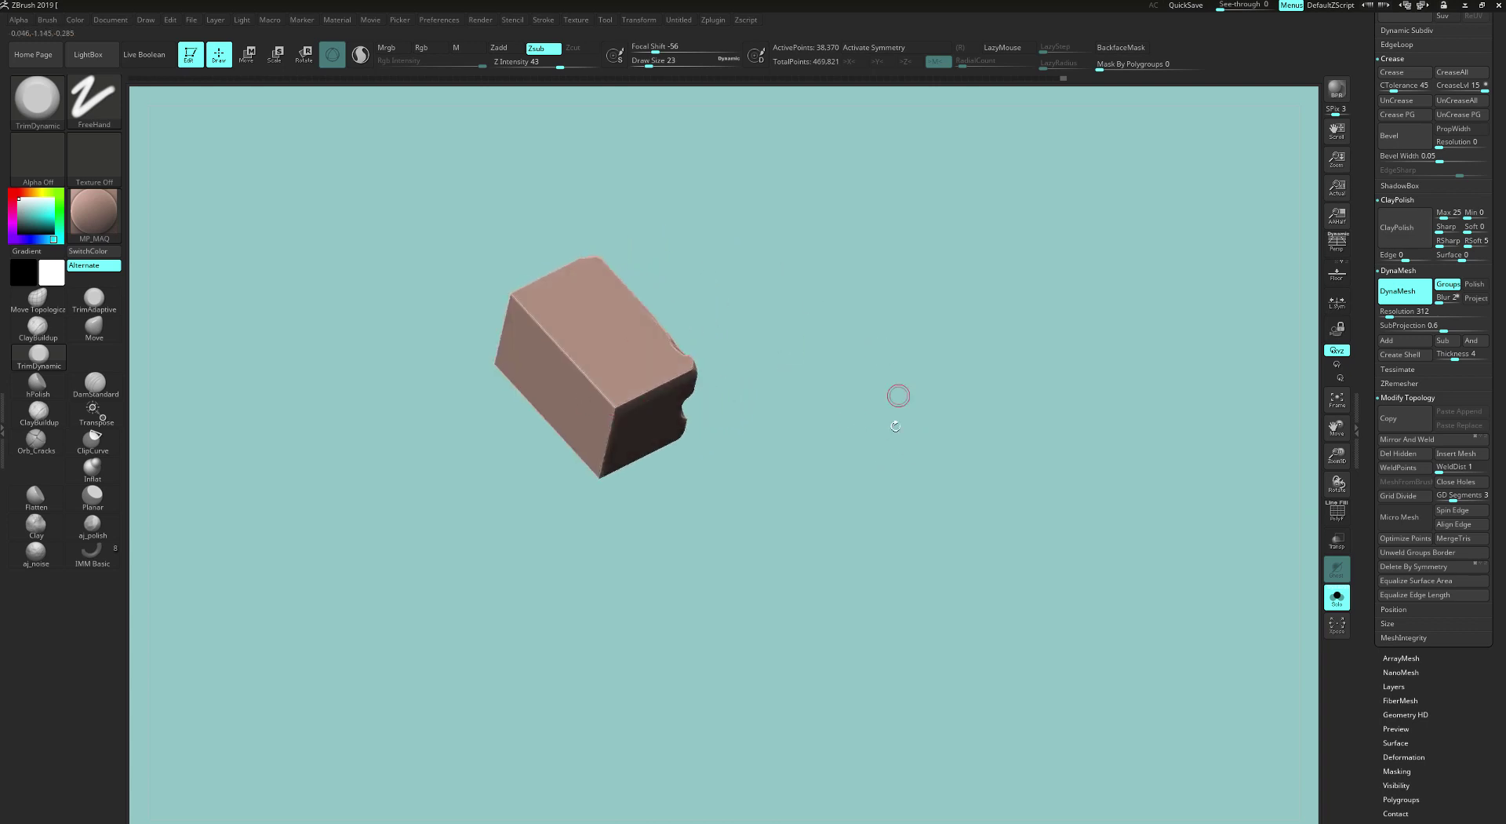
pyautogui.moveTo(895, 426)
pyautogui.mouseDown(button='right')
pyautogui.moveTo(798, 373)
pyautogui.moveTo(965, 421)
pyautogui.mouseUp(button='right')
pyautogui.moveTo(776, 504); pyautogui.dragTo(775, 536, button='right')
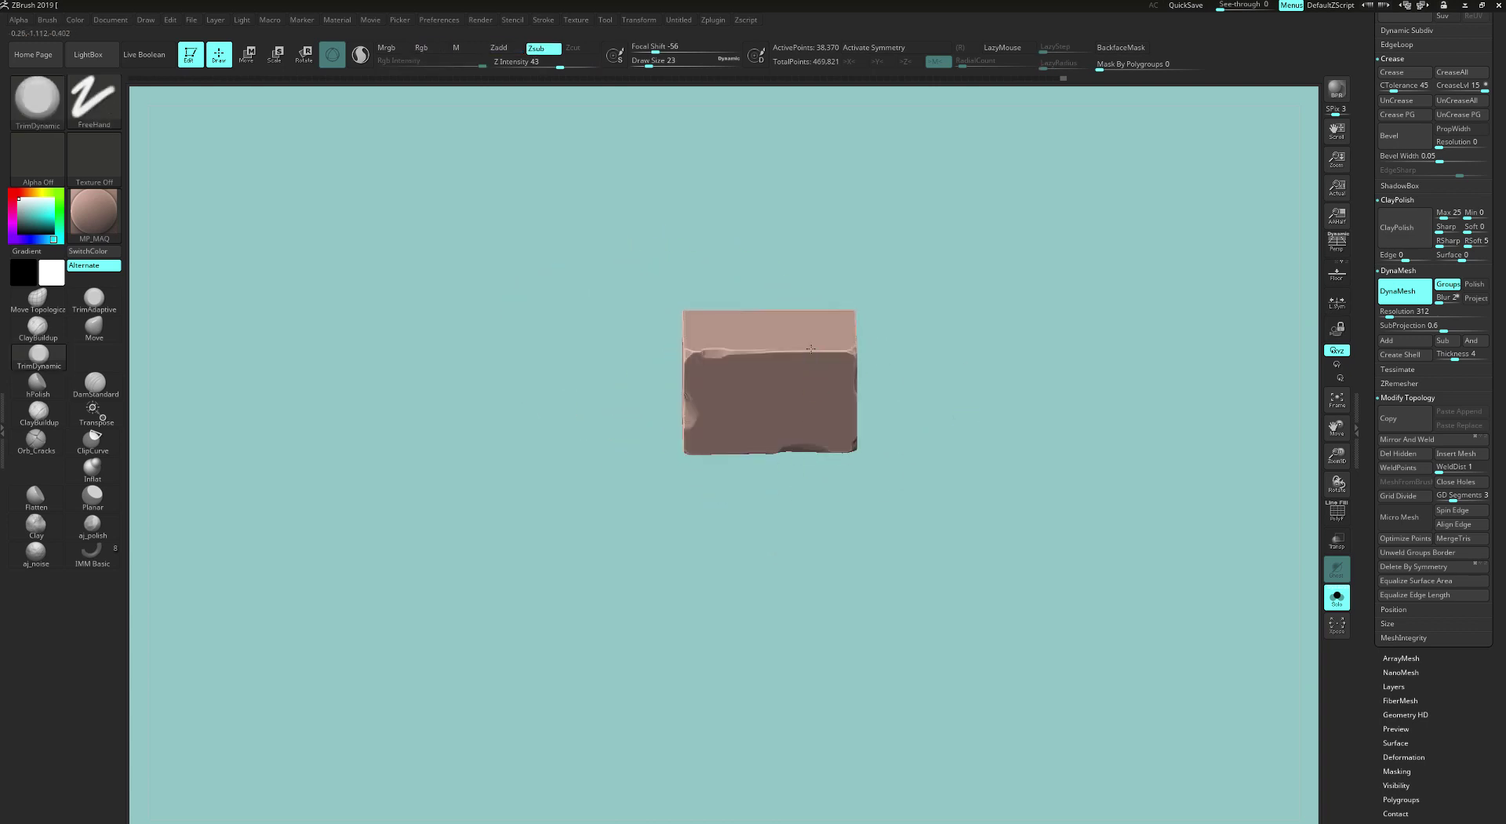
pyautogui.moveTo(915, 367); pyautogui.dragTo(846, 348, button='right')
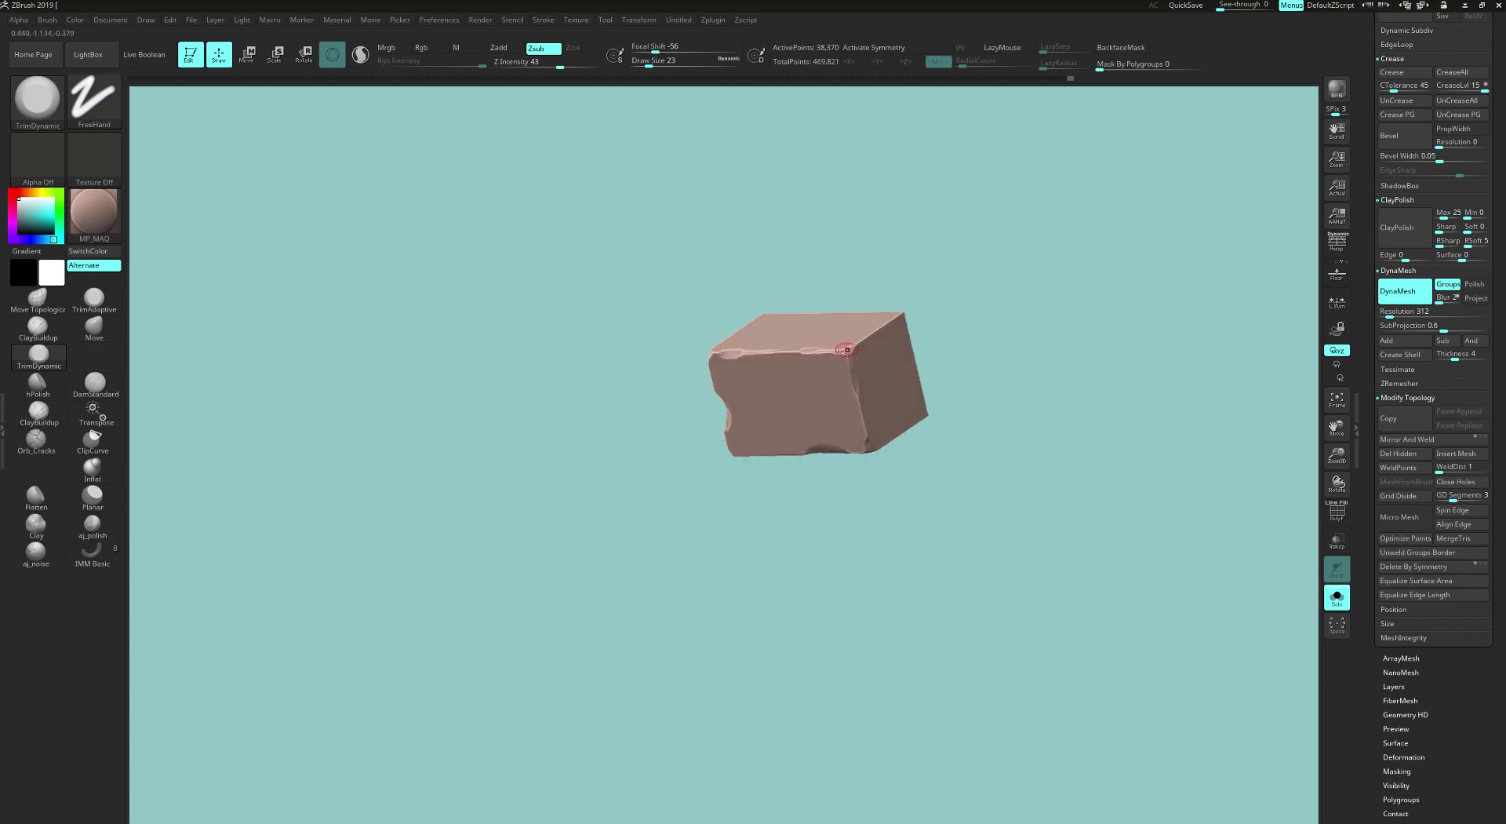
pyautogui.moveTo(848, 352); pyautogui.dragTo(849, 357)
pyautogui.moveTo(1023, 408); pyautogui.dragTo(1020, 420, button='right')
# Step: Isolate the tall top-right block and wear down its front corners and long edges with TrimDynamic
pyautogui.keyDown('ctrl'); pyautogui.keyDown('shift'); pyautogui.click(1062, 391); pyautogui.keyUp('shift'); pyautogui.keyUp('ctrl')
pyautogui.keyDown('ctrl'); pyautogui.keyDown('shift'); pyautogui.click(945, 363); pyautogui.keyUp('shift'); pyautogui.keyUp('ctrl')
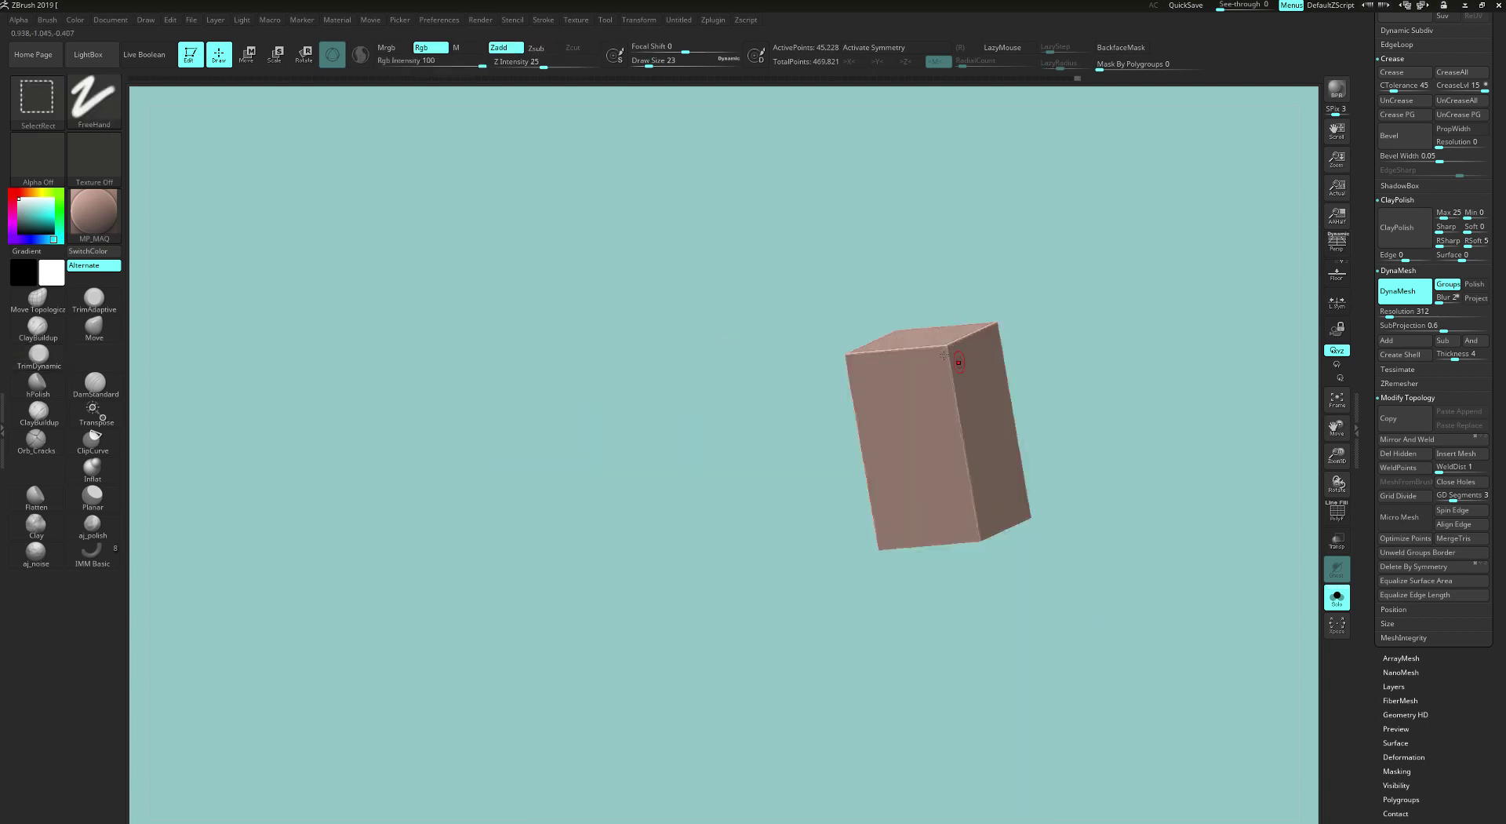
pyautogui.moveTo(942, 351); pyautogui.dragTo(949, 348)
pyautogui.moveTo(968, 467); pyautogui.dragTo(928, 462, button='right')
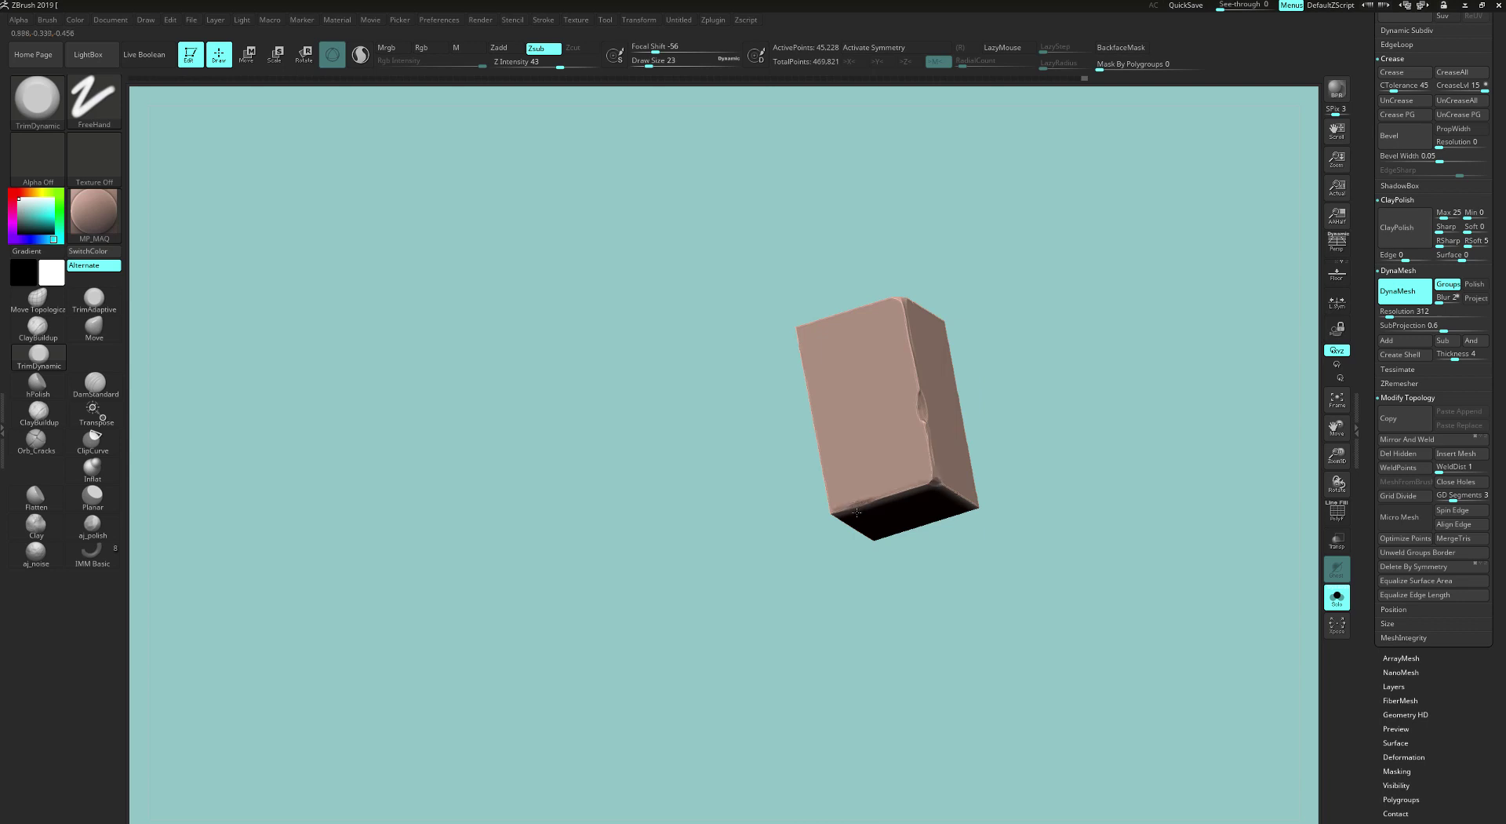
pyautogui.moveTo(856, 512); pyautogui.dragTo(836, 513, button='right')
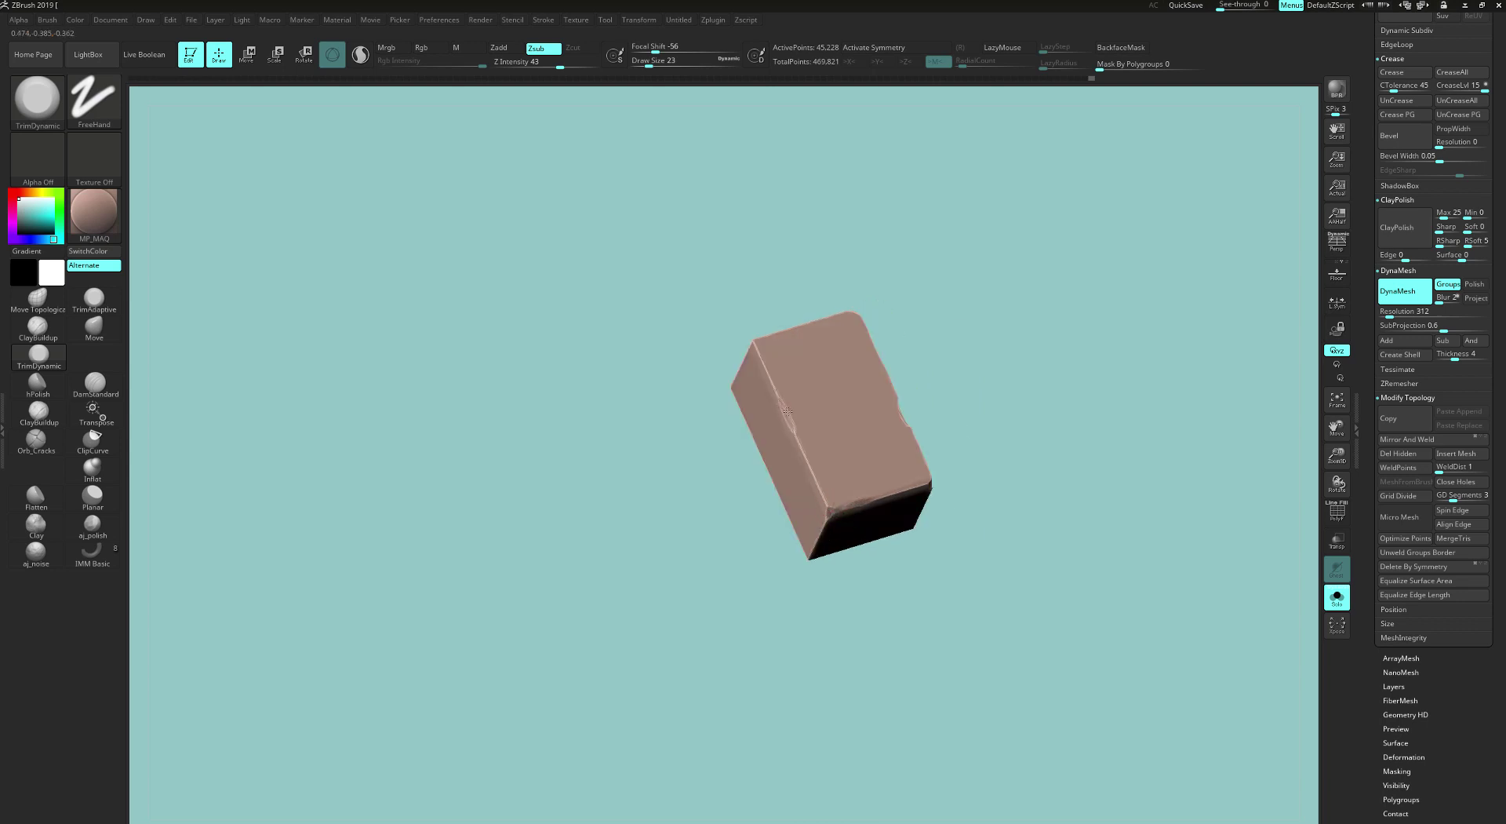
pyautogui.moveTo(789, 418); pyautogui.dragTo(788, 396, button='right')
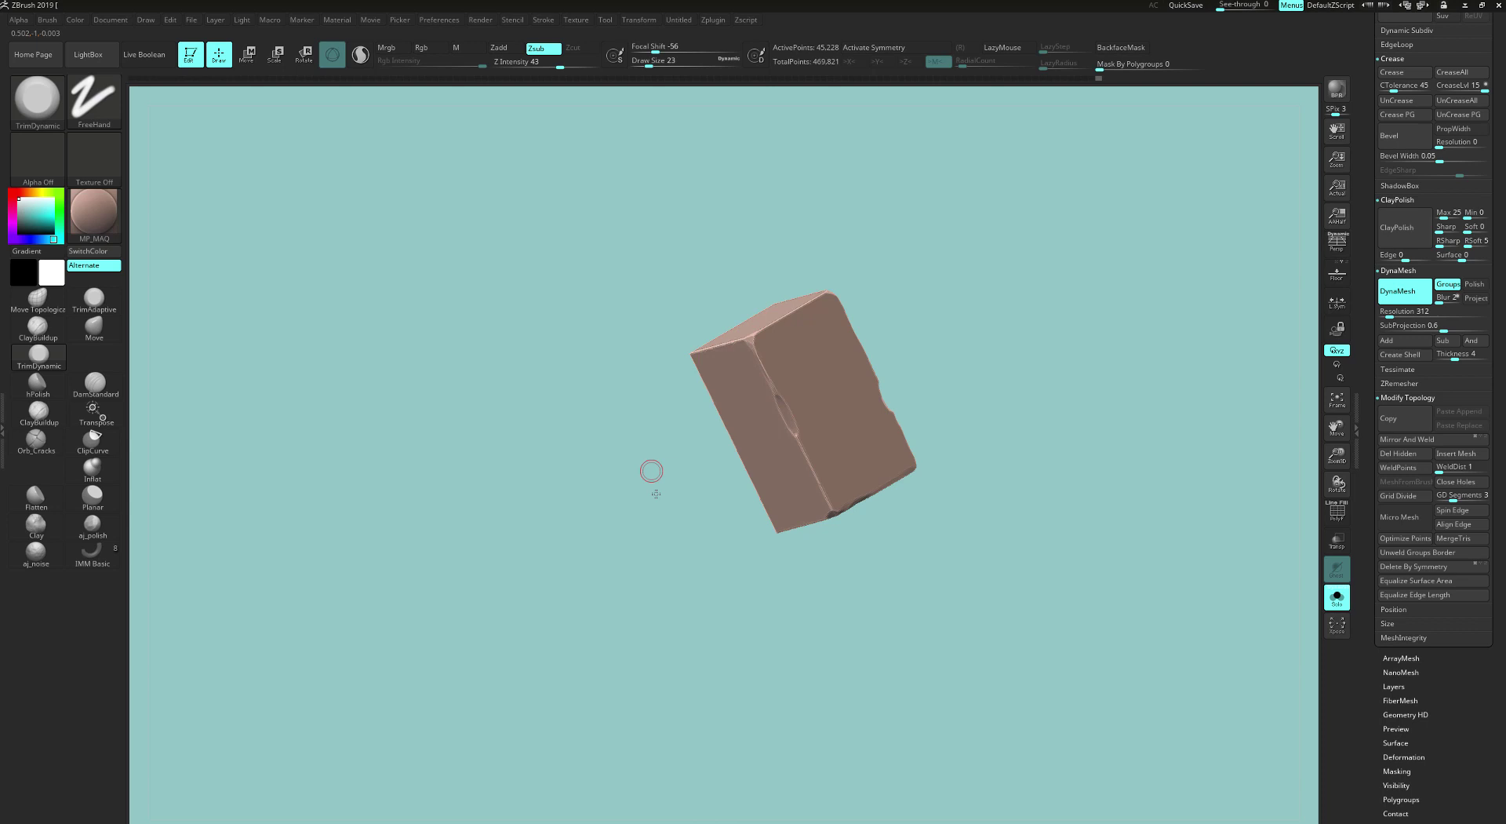
pyautogui.moveTo(656, 494); pyautogui.dragTo(656, 514, button='right')
# Step: Show the whole wall, isolate the large central block, and chip its front corners and edges with TrimDynamic
pyautogui.keyDown('ctrl'); pyautogui.keyDown('shift'); pyautogui.click(986, 373); pyautogui.keyUp('shift'); pyautogui.keyUp('ctrl')
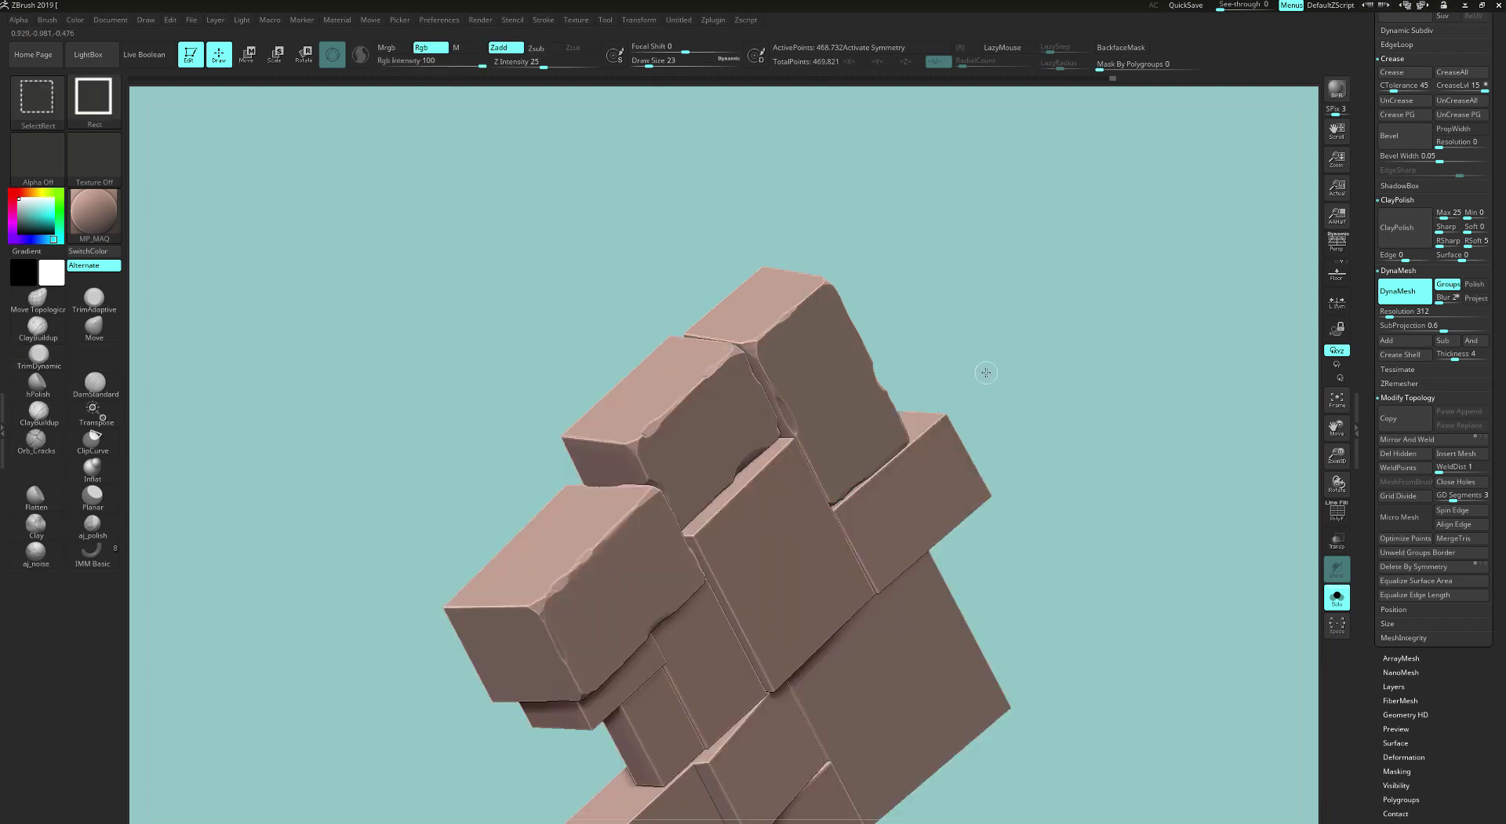
pyautogui.keyDown('alt'); pyautogui.moveTo(1009, 538); pyautogui.dragTo(994, 356, button='right'); pyautogui.keyUp('alt')
pyautogui.keyDown('ctrl'); pyautogui.keyDown('shift'); pyautogui.click(770, 391); pyautogui.keyUp('shift'); pyautogui.keyUp('ctrl')
pyautogui.moveTo(771, 390); pyautogui.dragTo(696, 349, button='right')
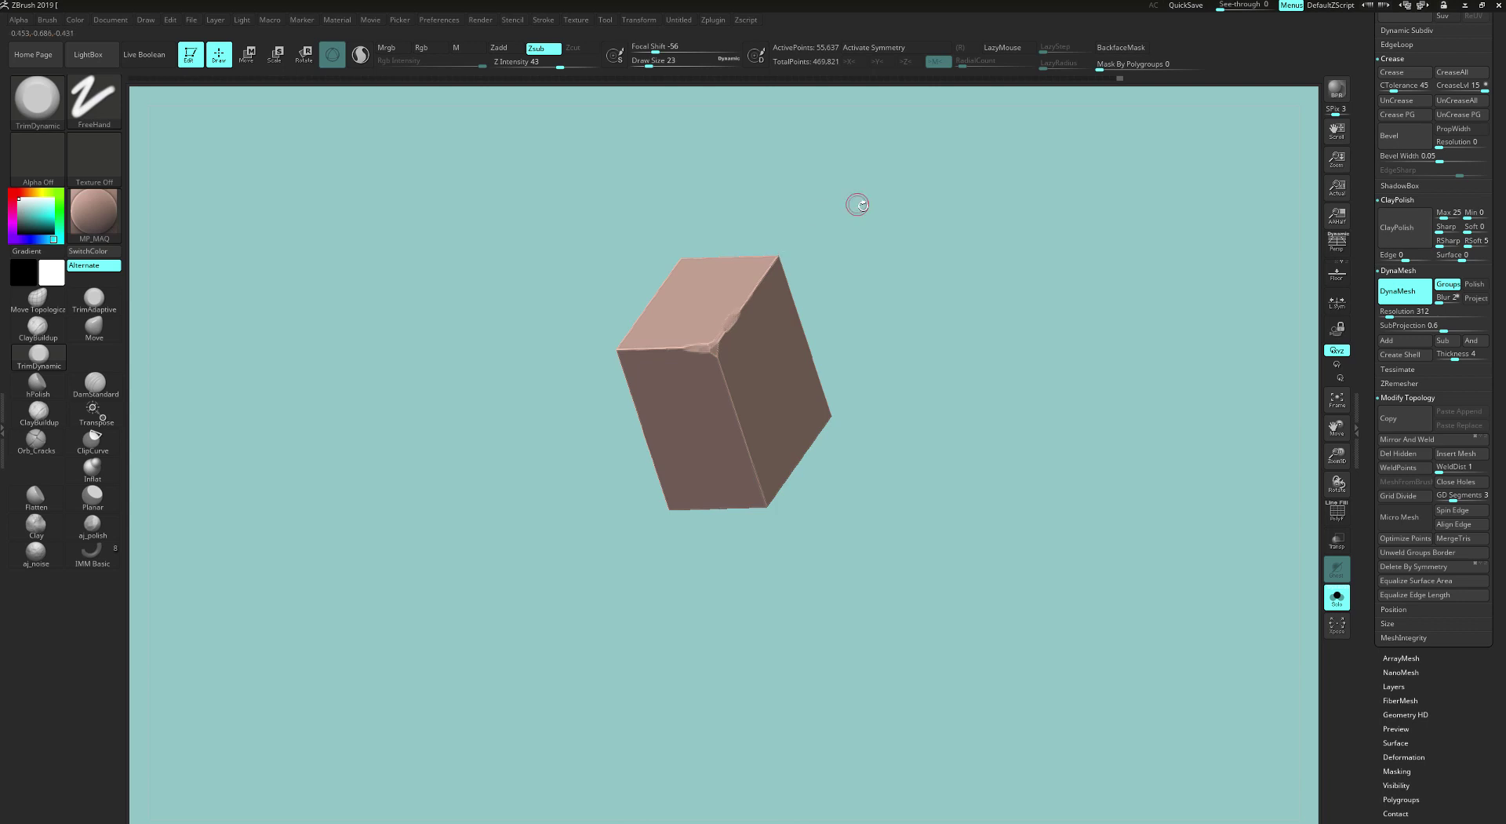
pyautogui.moveTo(857, 204)
pyautogui.mouseDown(button='right')
pyautogui.moveTo(812, 235)
pyautogui.moveTo(850, 251)
pyautogui.mouseUp(button='right')
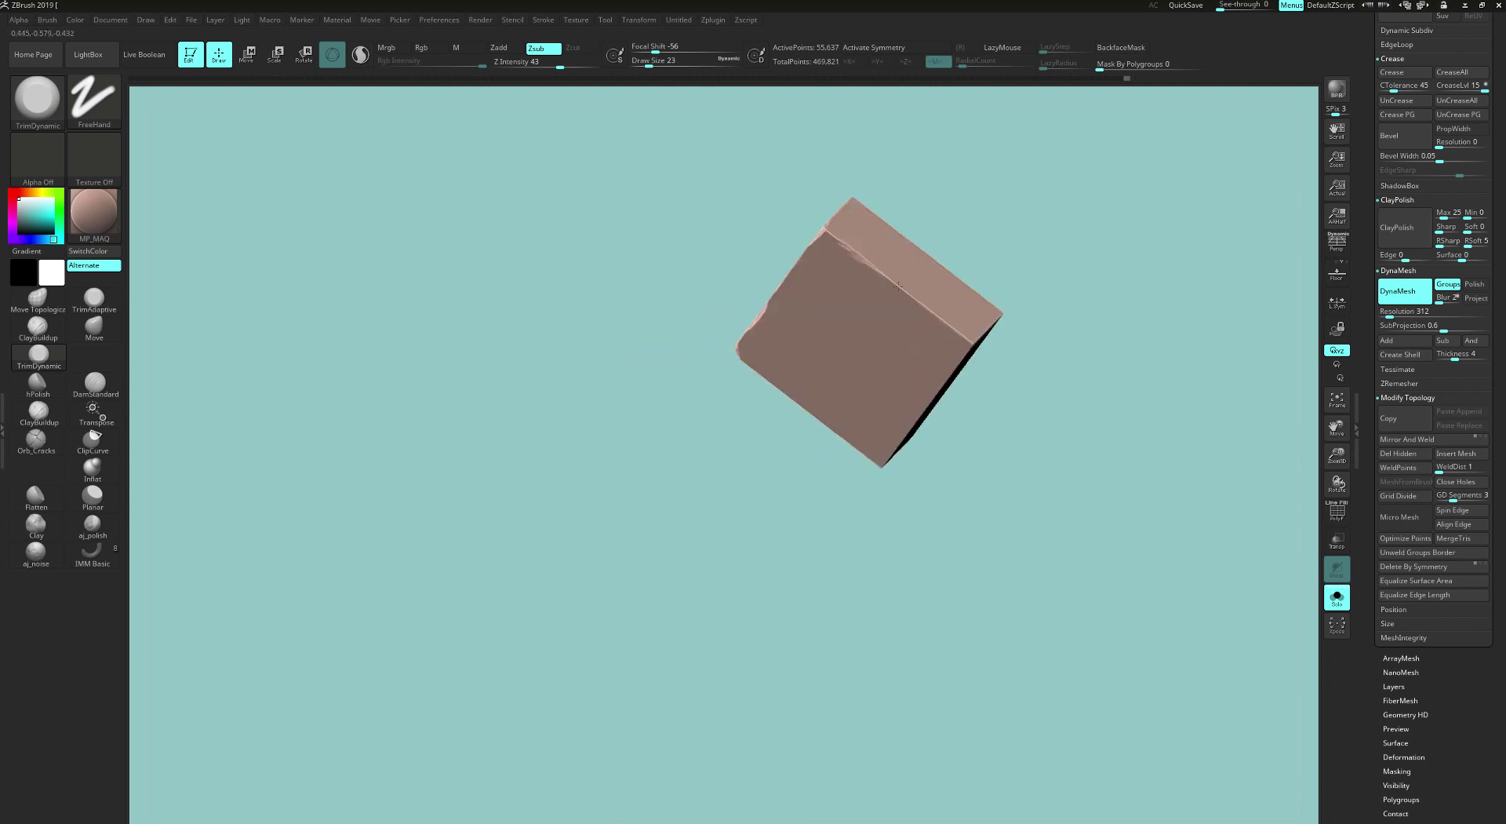
pyautogui.moveTo(995, 257)
pyautogui.mouseDown(button='right')
pyautogui.moveTo(947, 331)
pyautogui.moveTo(1019, 335)
pyautogui.mouseUp(button='right')
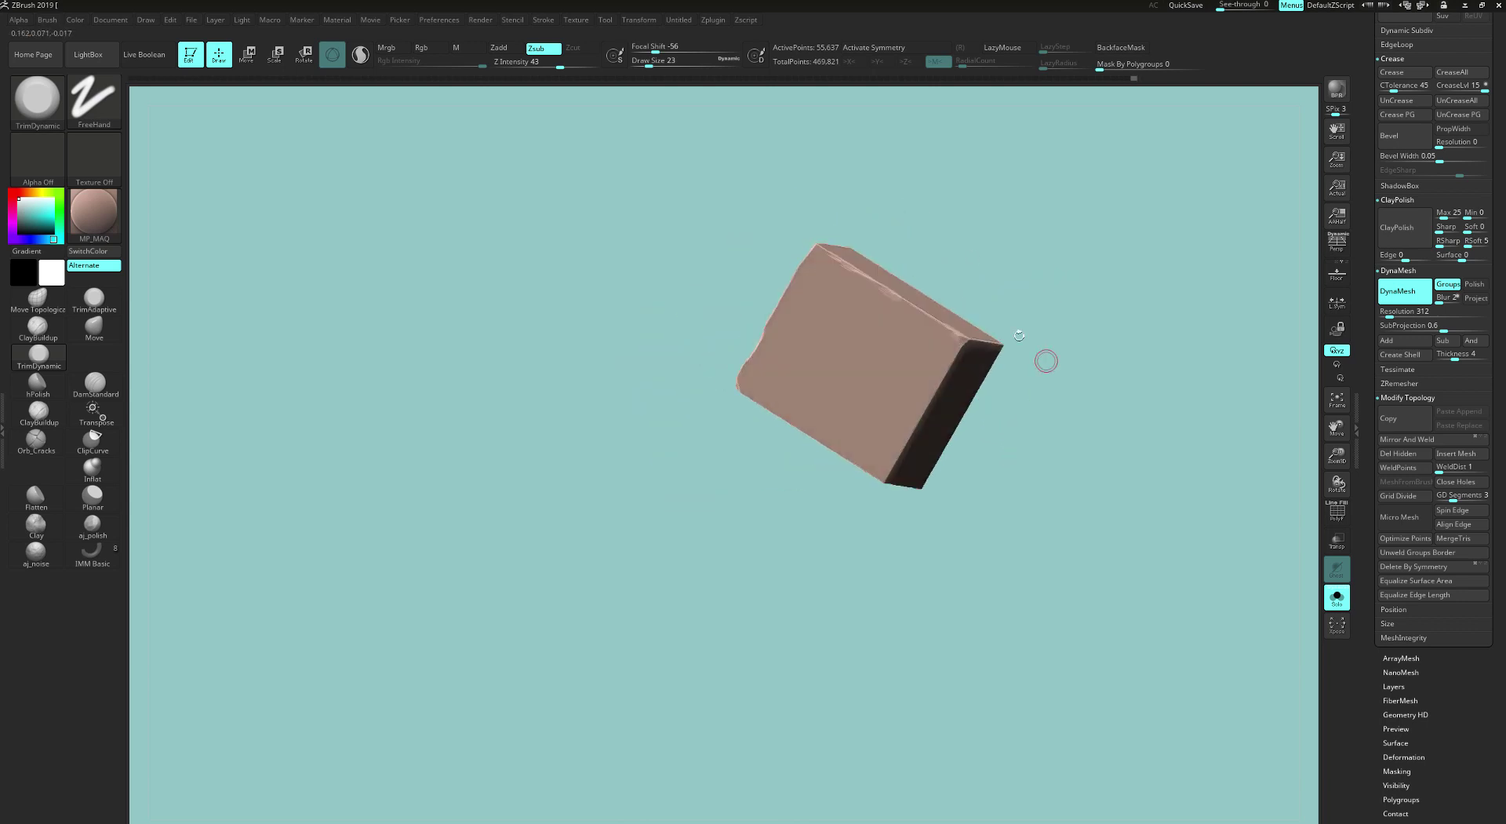
pyautogui.moveTo(921, 412); pyautogui.dragTo(937, 391, button='right')
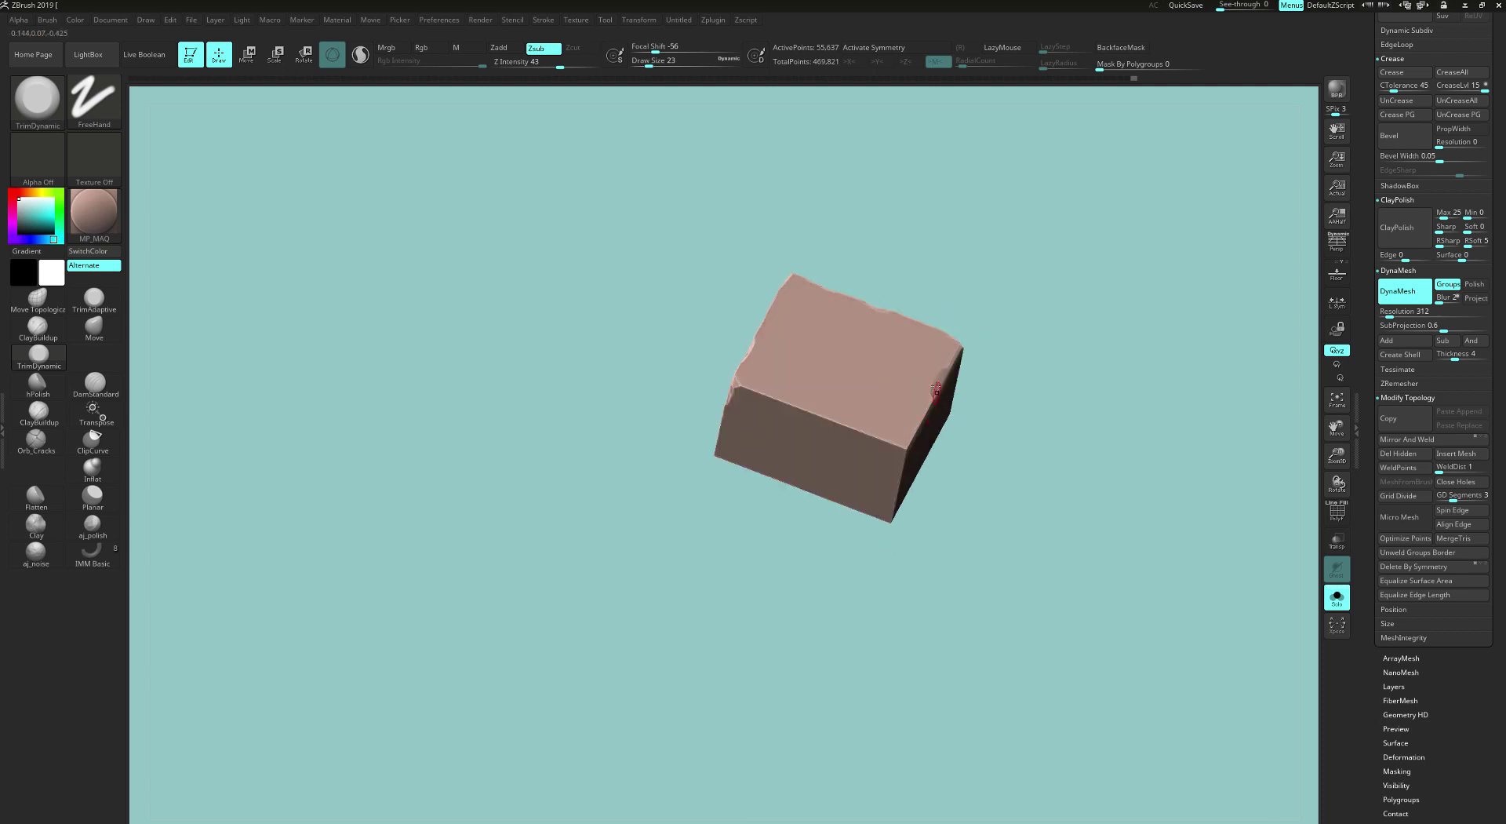
pyautogui.moveTo(900, 567); pyautogui.dragTo(844, 425, button='right')
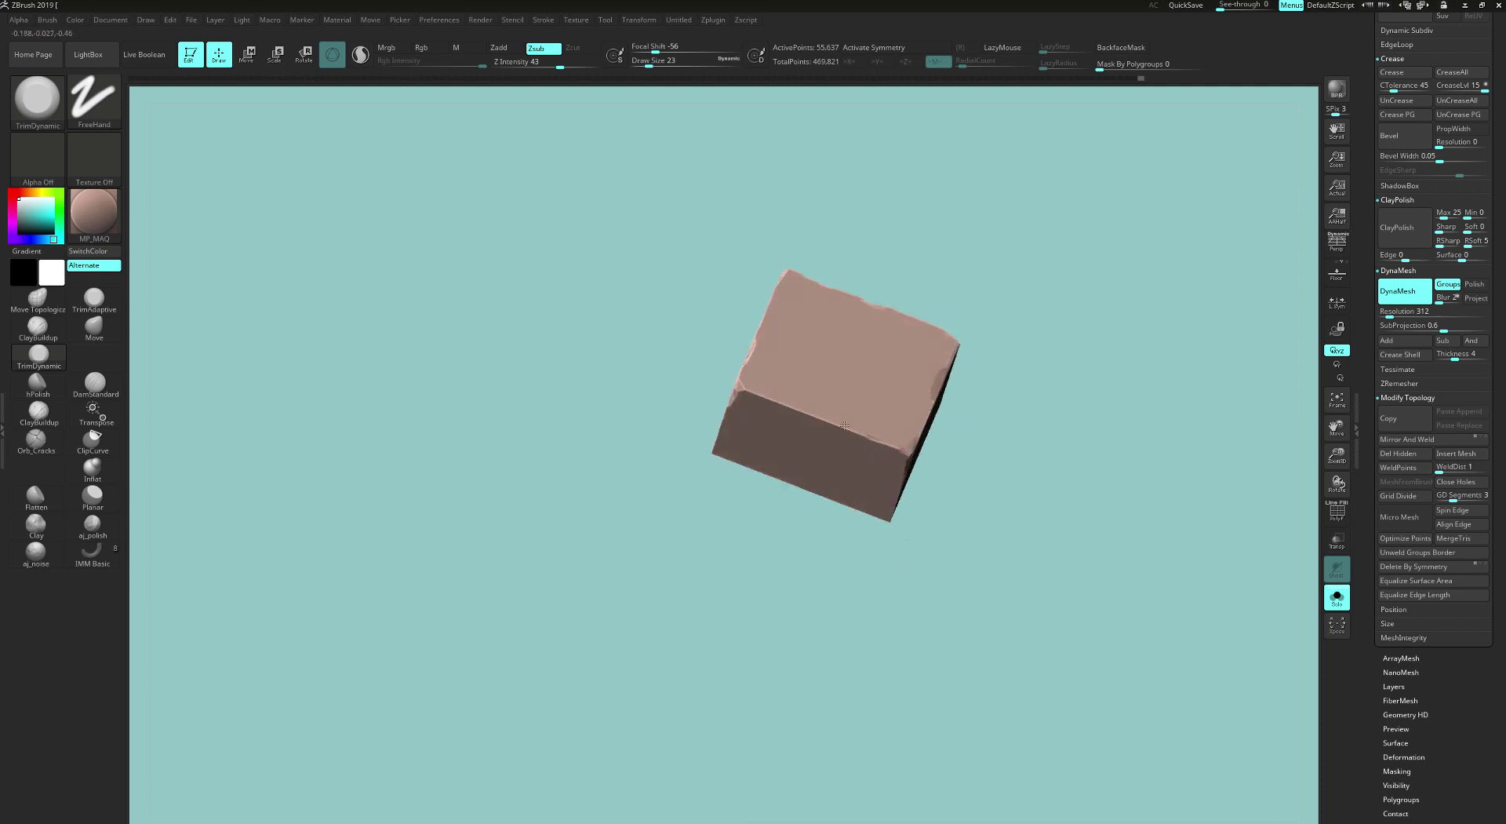
# Step: Reveal the wall, isolate the smaller recessed block below the central one, and wear down its front corners and edges with TrimDynamic
pyautogui.keyDown('ctrl'); pyautogui.keyDown('shift'); pyautogui.click(981, 531); pyautogui.keyUp('shift'); pyautogui.keyUp('ctrl')
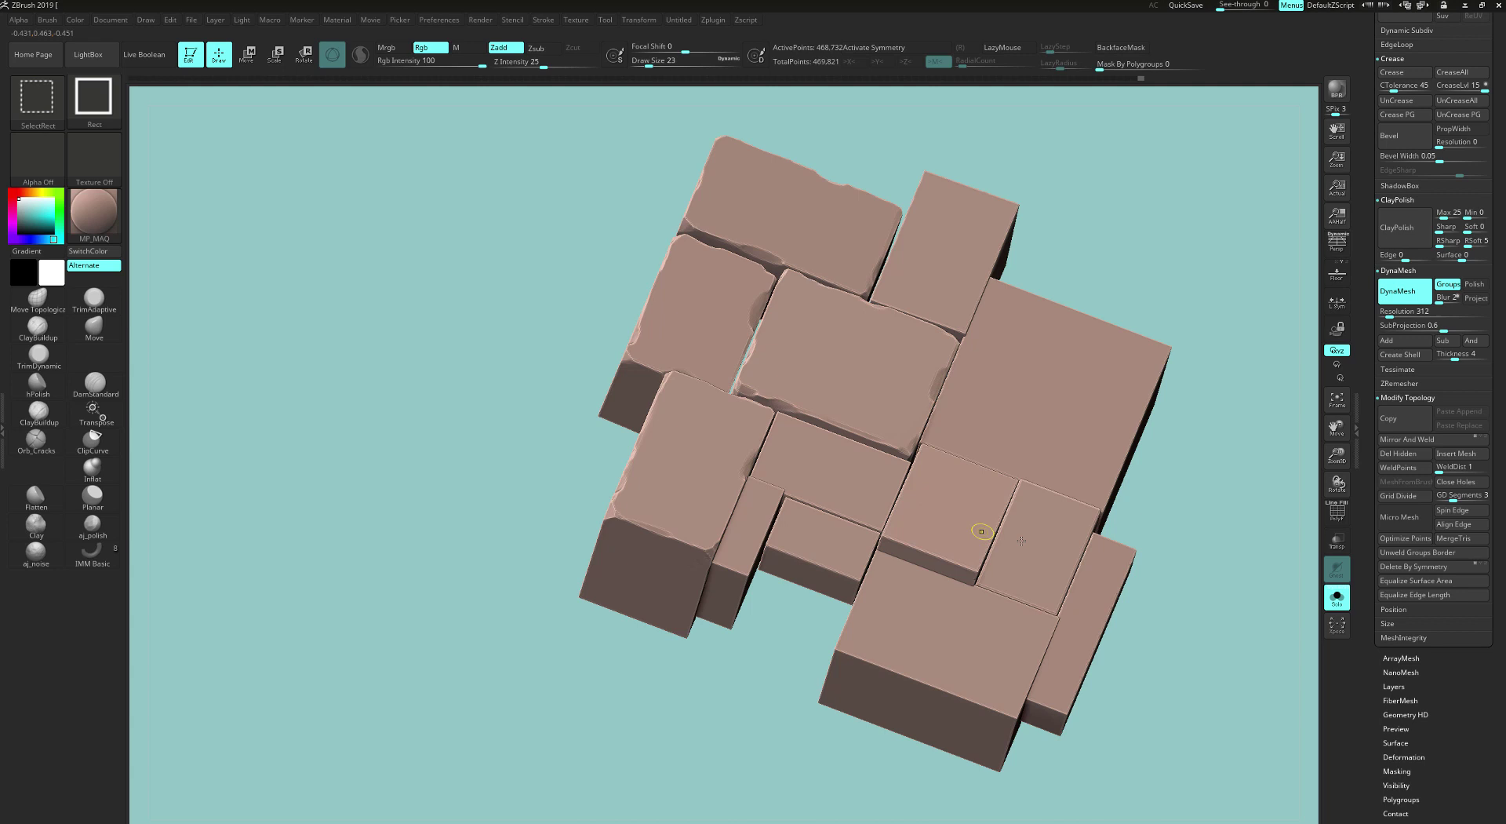
pyautogui.keyDown('alt'); pyautogui.moveTo(1179, 481); pyautogui.dragTo(1150, 437, button='right'); pyautogui.keyUp('alt')
pyautogui.keyDown('ctrl'); pyautogui.keyDown('shift'); pyautogui.click(793, 426); pyautogui.keyUp('shift'); pyautogui.keyUp('ctrl')
pyautogui.moveTo(740, 594); pyautogui.dragTo(742, 436, button='right')
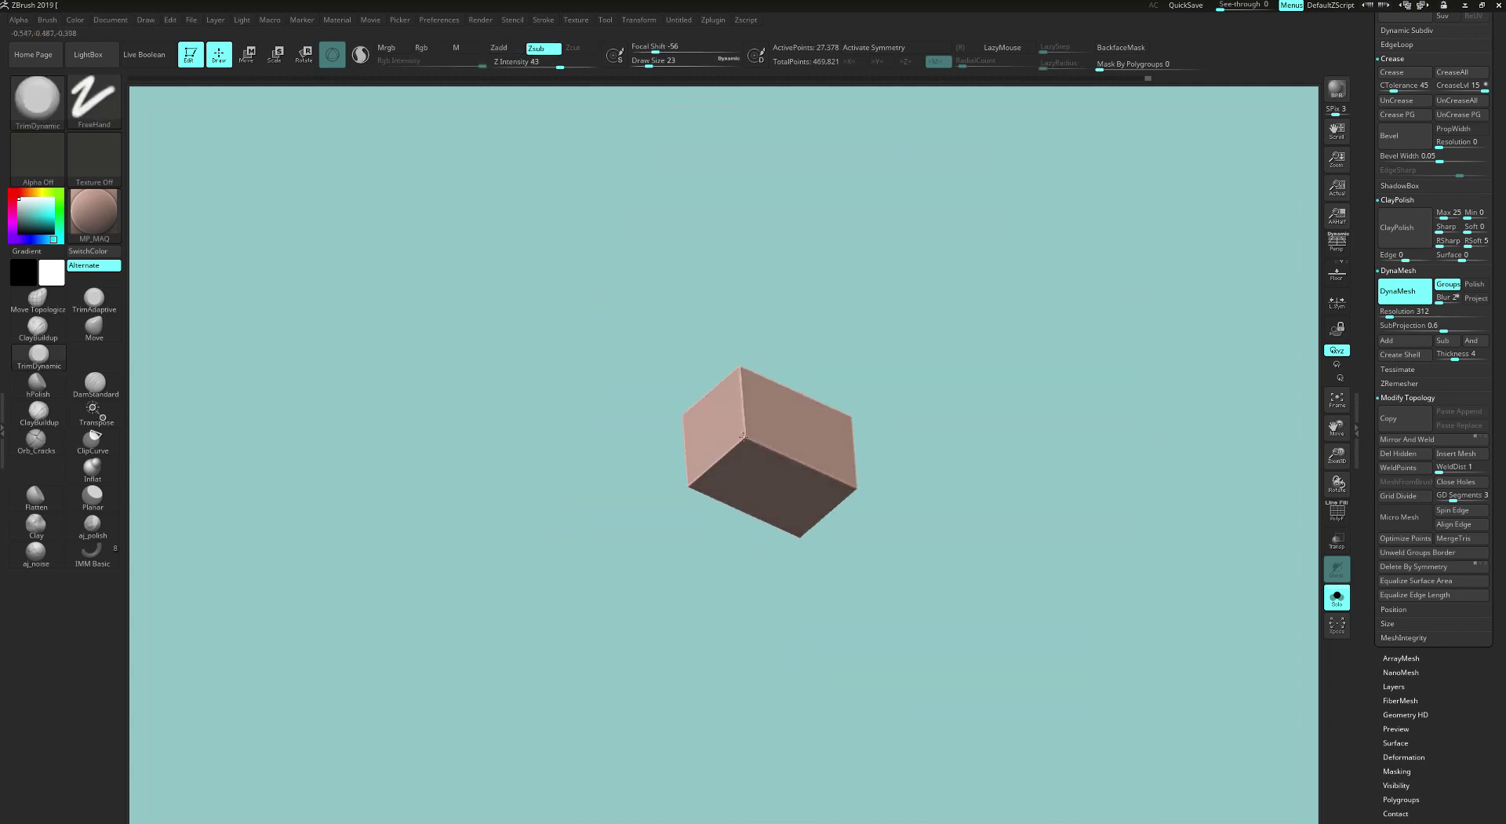
pyautogui.moveTo(763, 339); pyautogui.dragTo(769, 373, button='right')
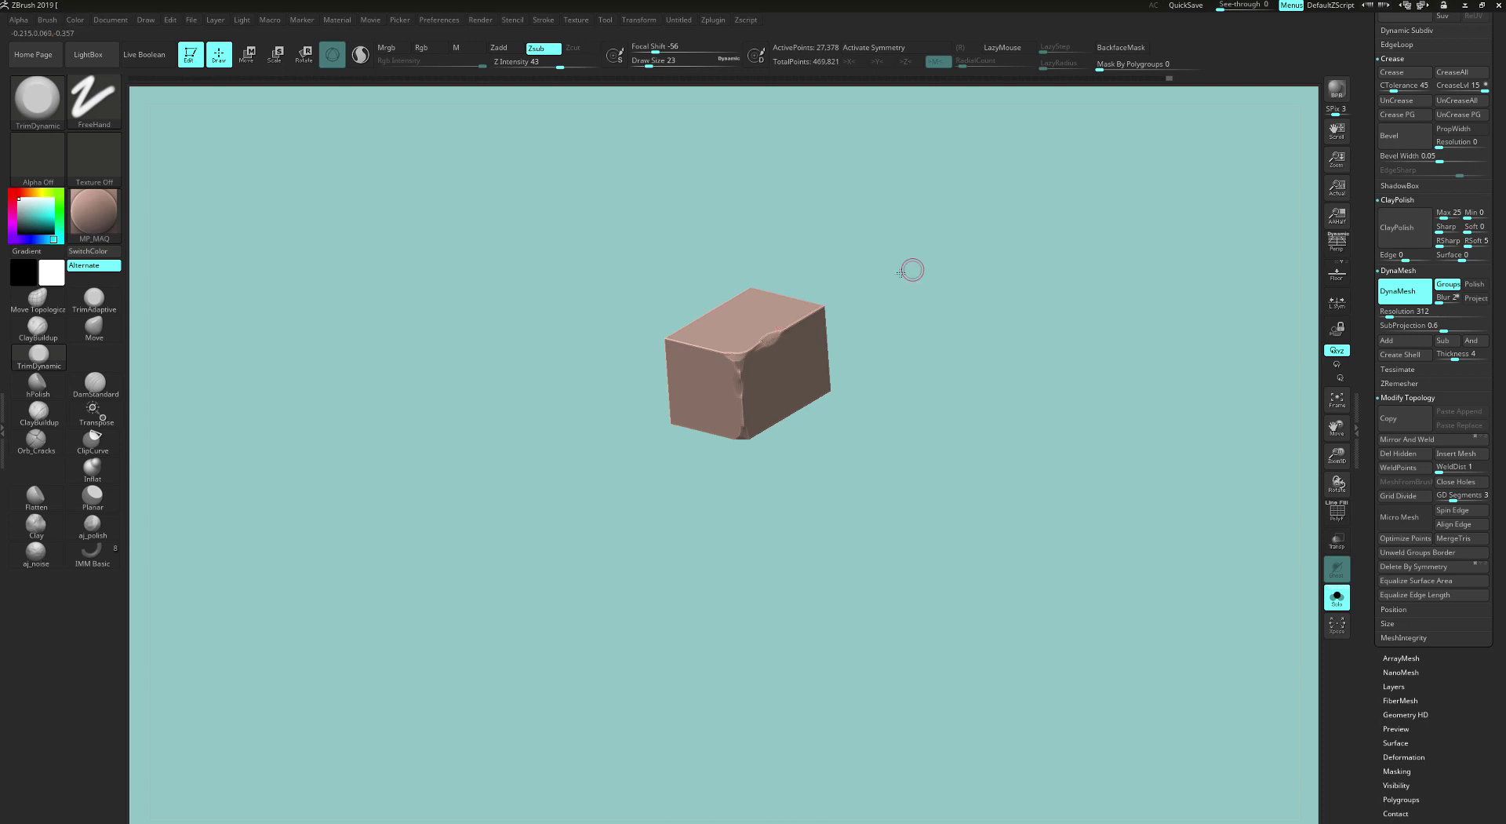
pyautogui.moveTo(900, 273); pyautogui.dragTo(816, 325, button='right')
pyautogui.moveTo(887, 290); pyautogui.dragTo(856, 302, button='right')
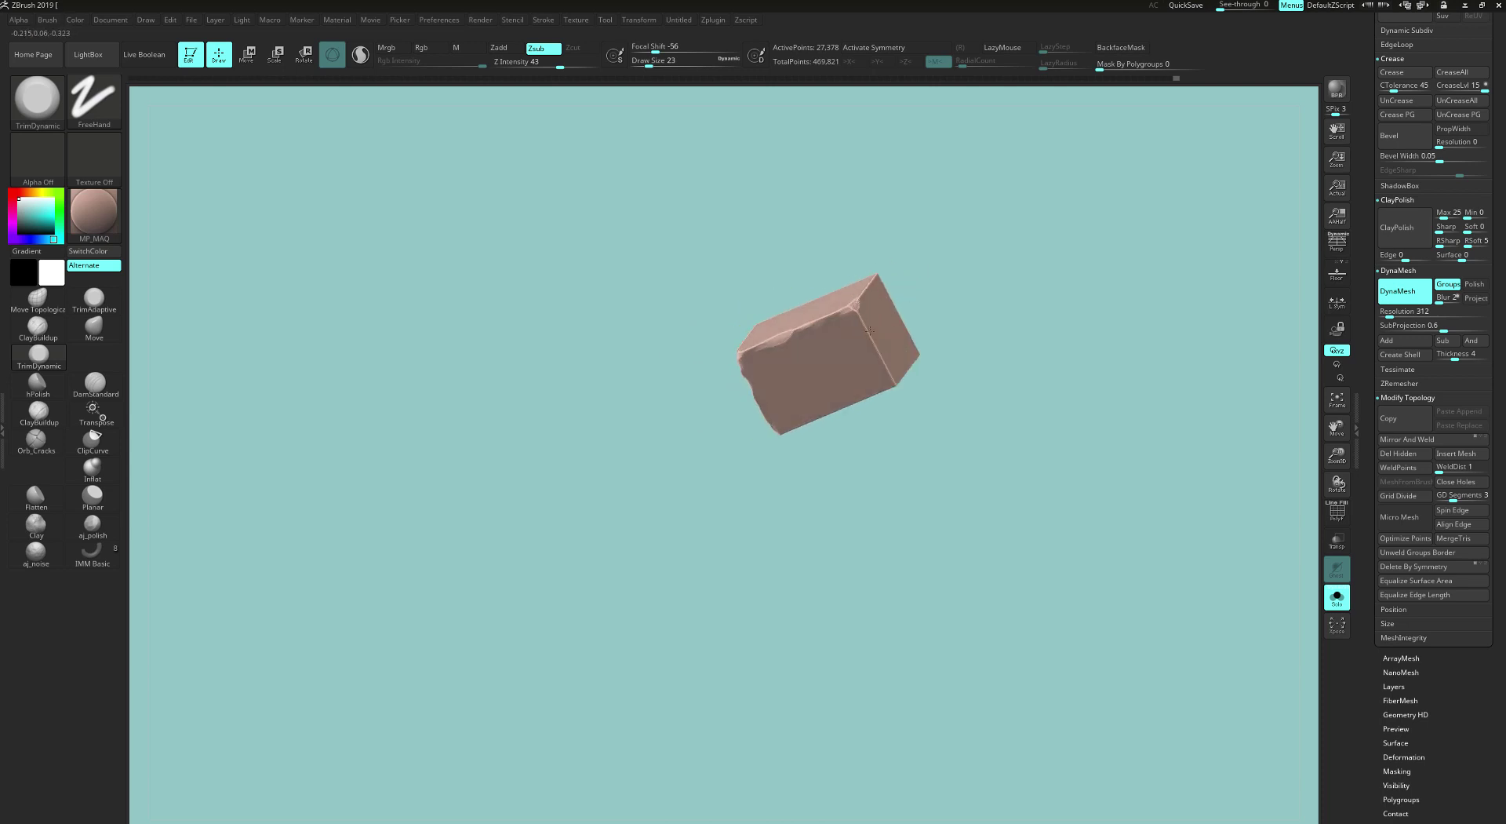
pyautogui.moveTo(891, 390); pyautogui.dragTo(898, 380)
pyautogui.moveTo(810, 420)
pyautogui.mouseDown()
pyautogui.moveTo(857, 487)
pyautogui.moveTo(968, 471)
pyautogui.moveTo(1019, 501)
pyautogui.moveTo(922, 527)
pyautogui.moveTo(917, 544)
pyautogui.mouseUp()
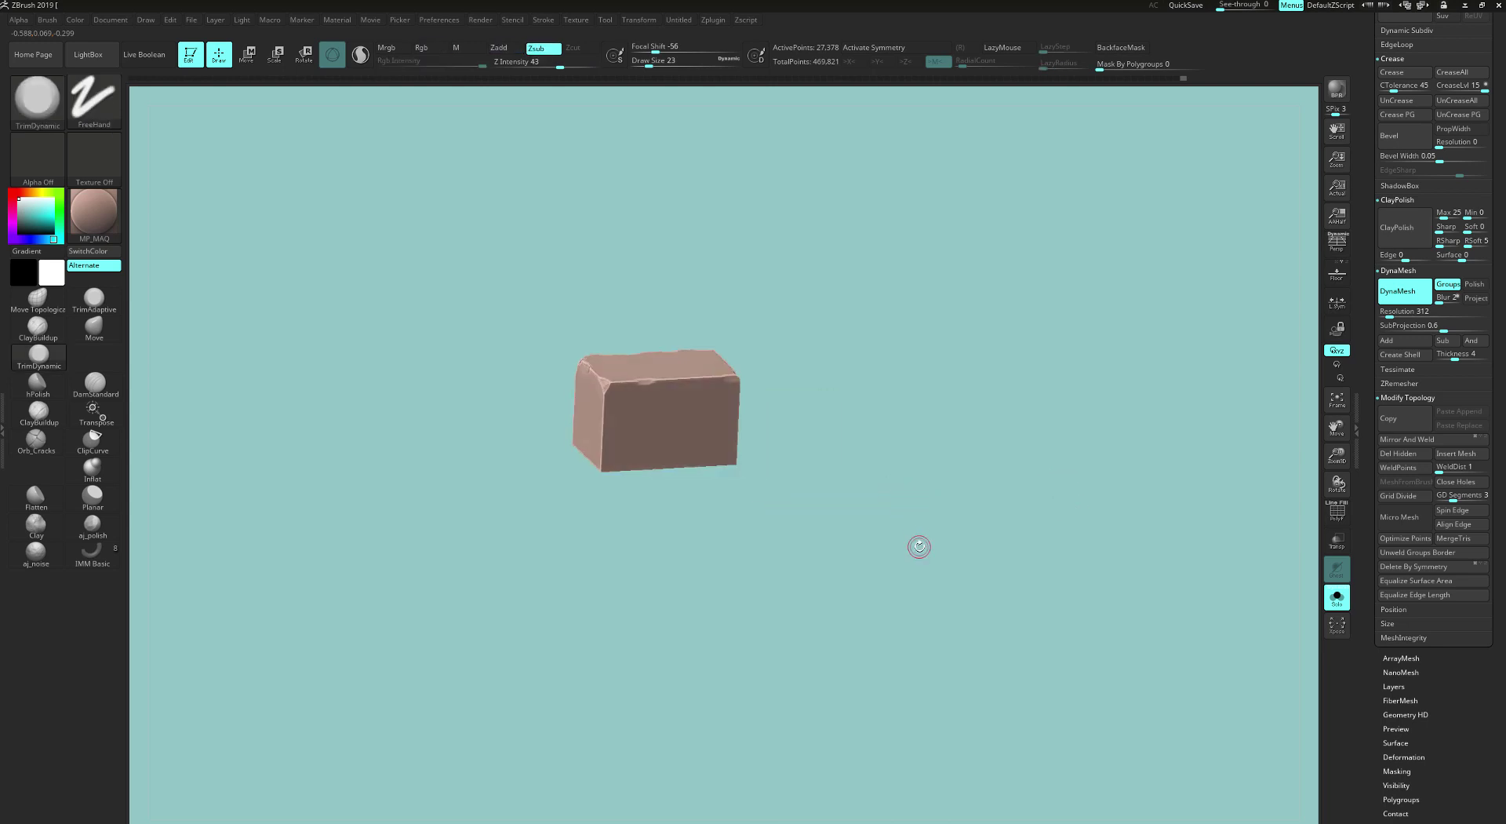
# Step: Replace the rectangle selection brush with the ClipCurve brush and angle the isolated block for clipping
pyautogui.press('ctrl')
pyautogui.hotkey('ctrl', 'shift')
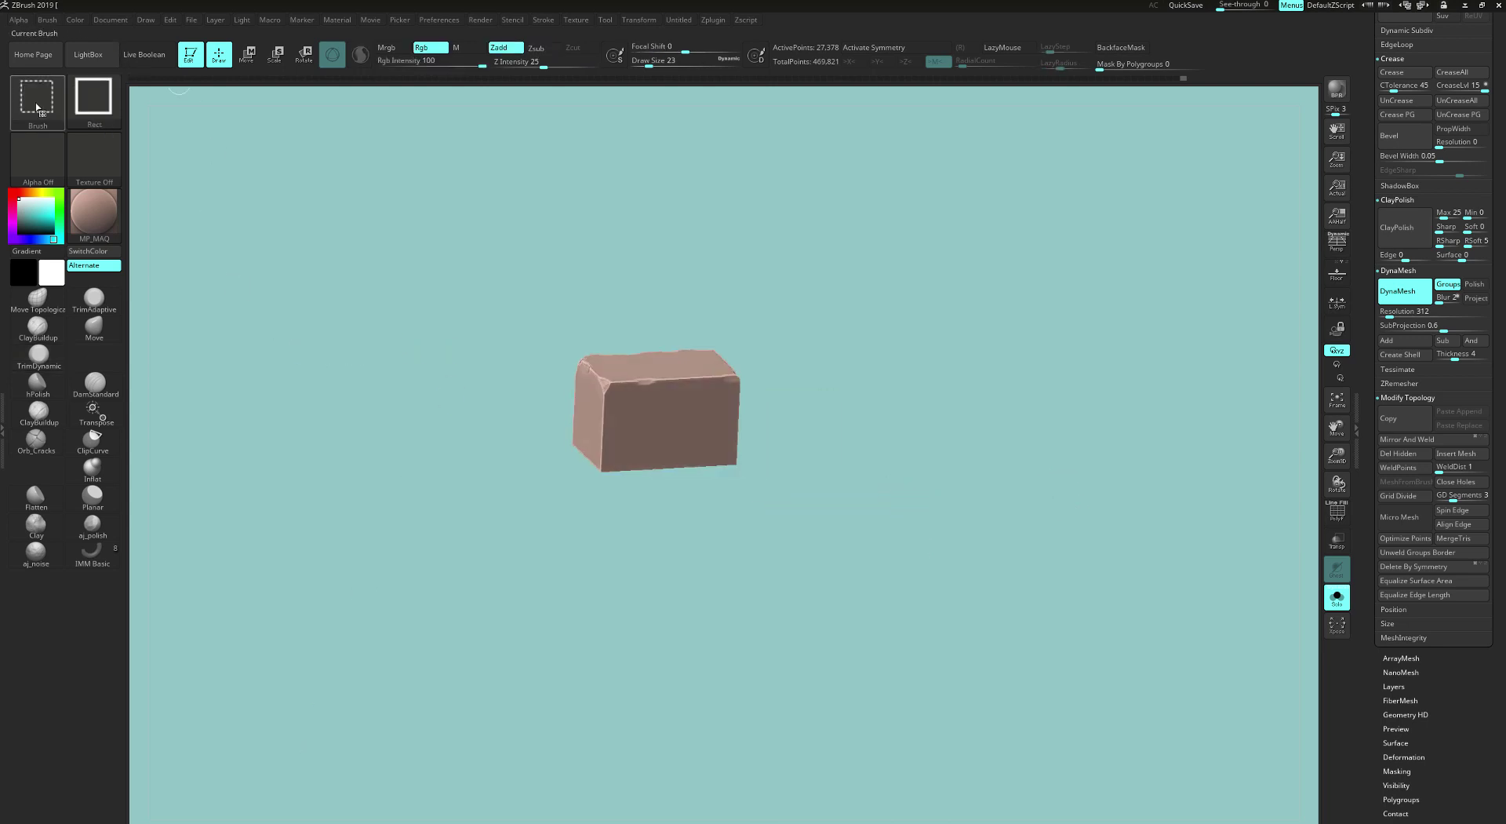
pyautogui.click(94, 99)
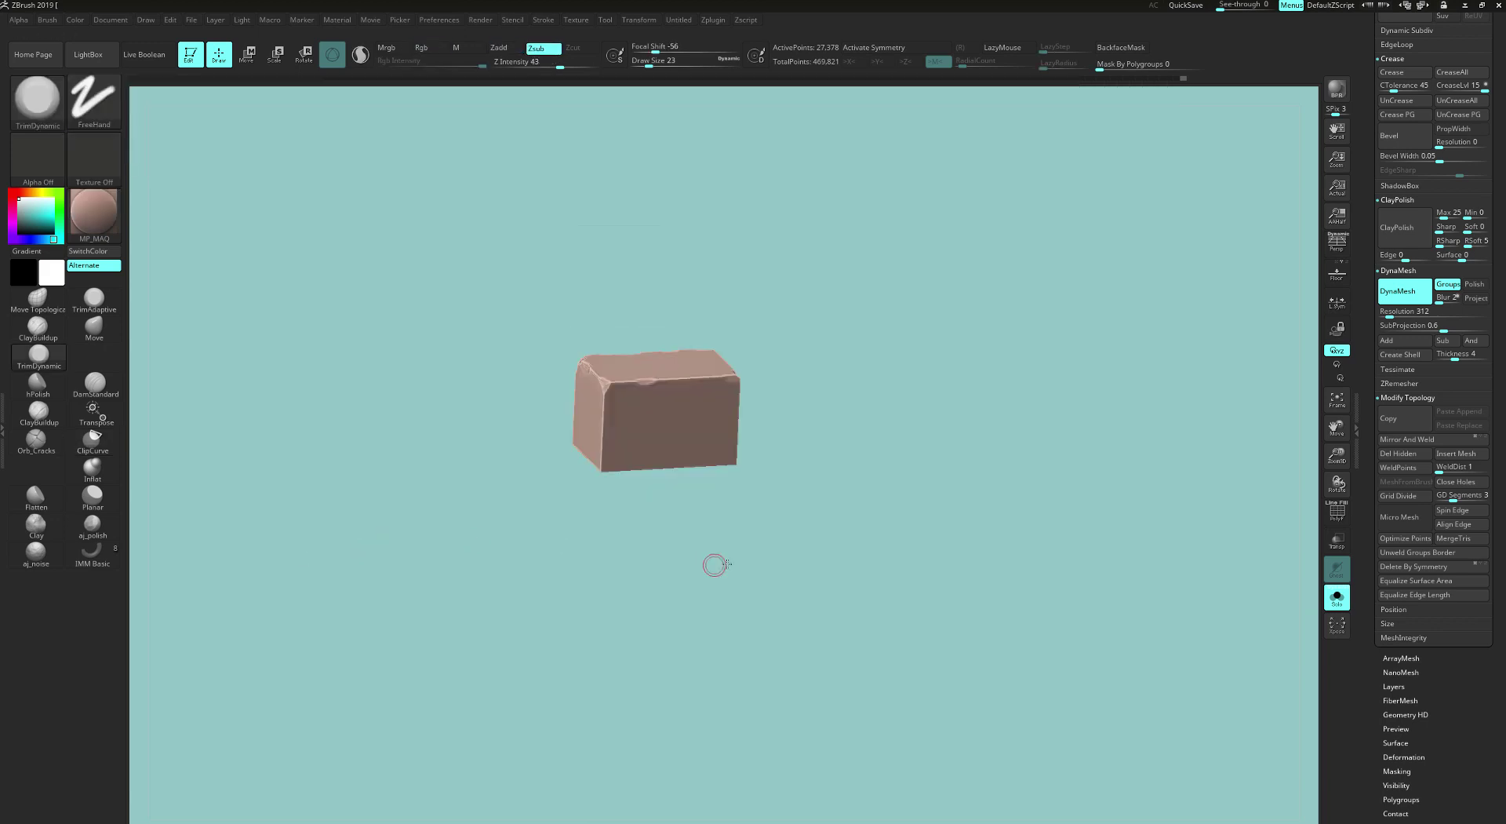
pyautogui.moveTo(713, 565); pyautogui.dragTo(731, 541)
pyautogui.moveTo(625, 353)
pyautogui.keyDown('ctrl'); pyautogui.keyDown('shift'); pyautogui.mouseDown()
pyautogui.moveTo(659, 389)
pyautogui.moveTo(695, 394)
pyautogui.mouseUp(); pyautogui.keyUp('shift'); pyautogui.keyUp('ctrl')
pyautogui.press('alt')
pyautogui.press('alt')
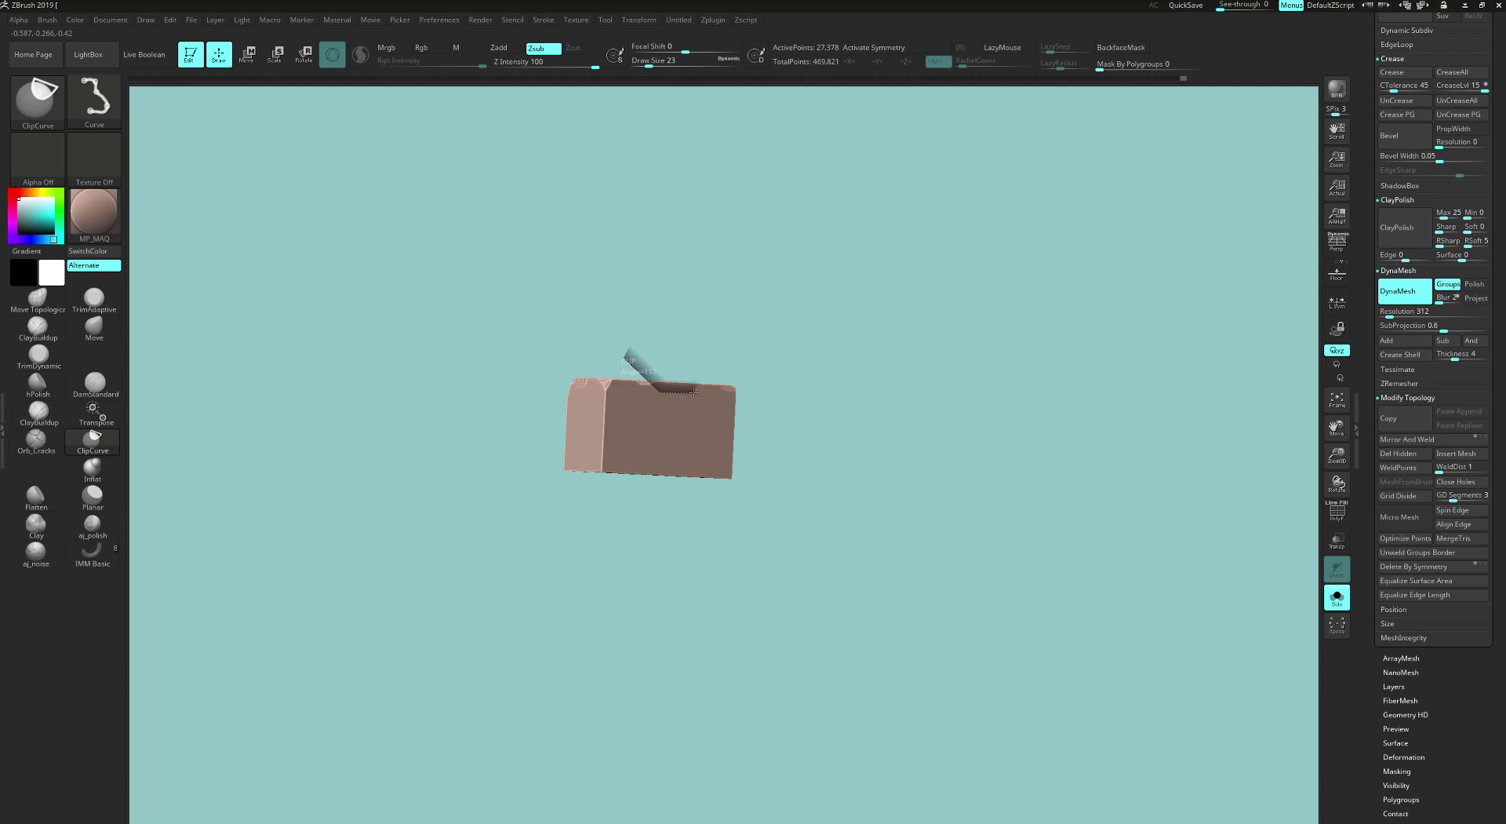
pyautogui.moveTo(713, 398)
pyautogui.keyDown('ctrl'); pyautogui.keyDown('shift'); pyautogui.mouseDown()
pyautogui.moveTo(734, 397)
pyautogui.moveTo(837, 544)
pyautogui.moveTo(857, 528)
pyautogui.moveTo(843, 546)
pyautogui.moveTo(840, 514)
pyautogui.mouseUp(); pyautogui.keyUp('shift'); pyautogui.keyUp('ctrl')
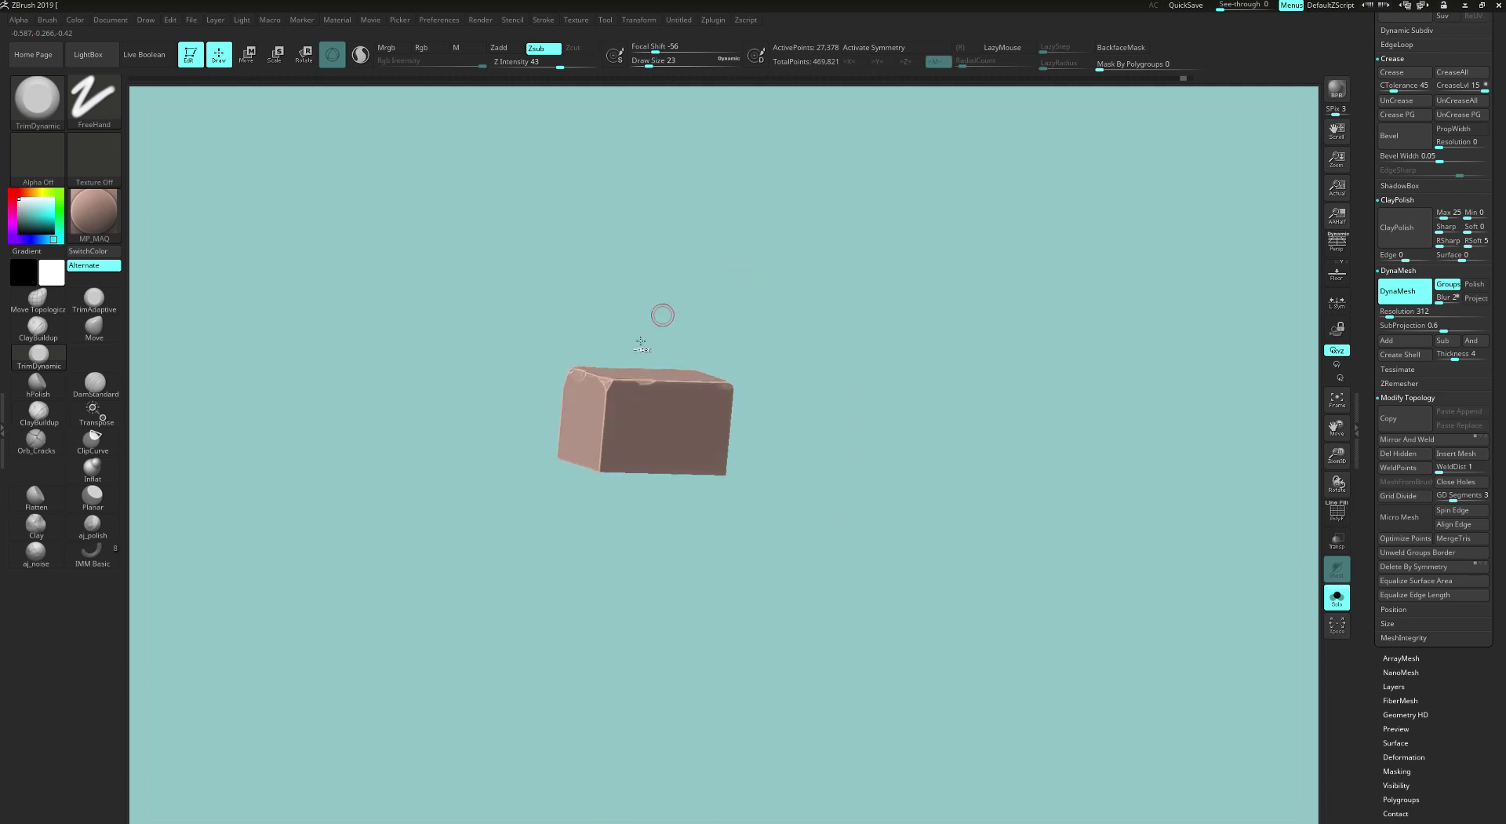
# Step: Clip the isolated block's front face with a bent ClipCurve, cutting a stepped, angled notch through one side
pyautogui.hotkey('ctrl', 'shift')
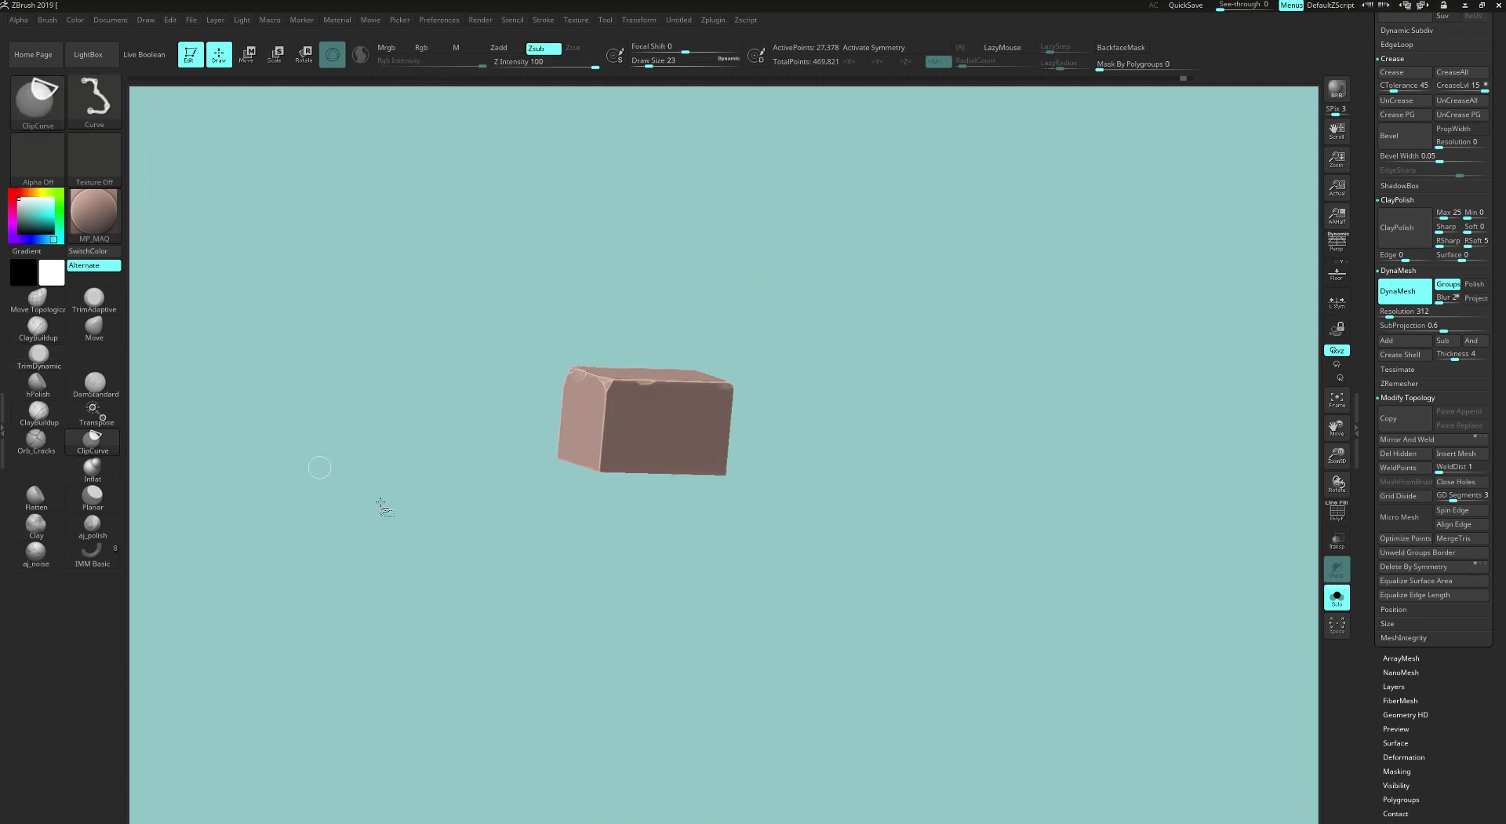
pyautogui.keyDown('ctrl'); pyautogui.keyDown('shift'); pyautogui.moveTo(645, 381); pyautogui.dragTo(649, 386); pyautogui.keyUp('shift'); pyautogui.keyUp('ctrl')
pyautogui.keyDown('ctrl'); pyautogui.keyDown('shift'); pyautogui.moveTo(682, 389); pyautogui.dragTo(743, 415); pyautogui.keyUp('shift'); pyautogui.keyUp('ctrl')
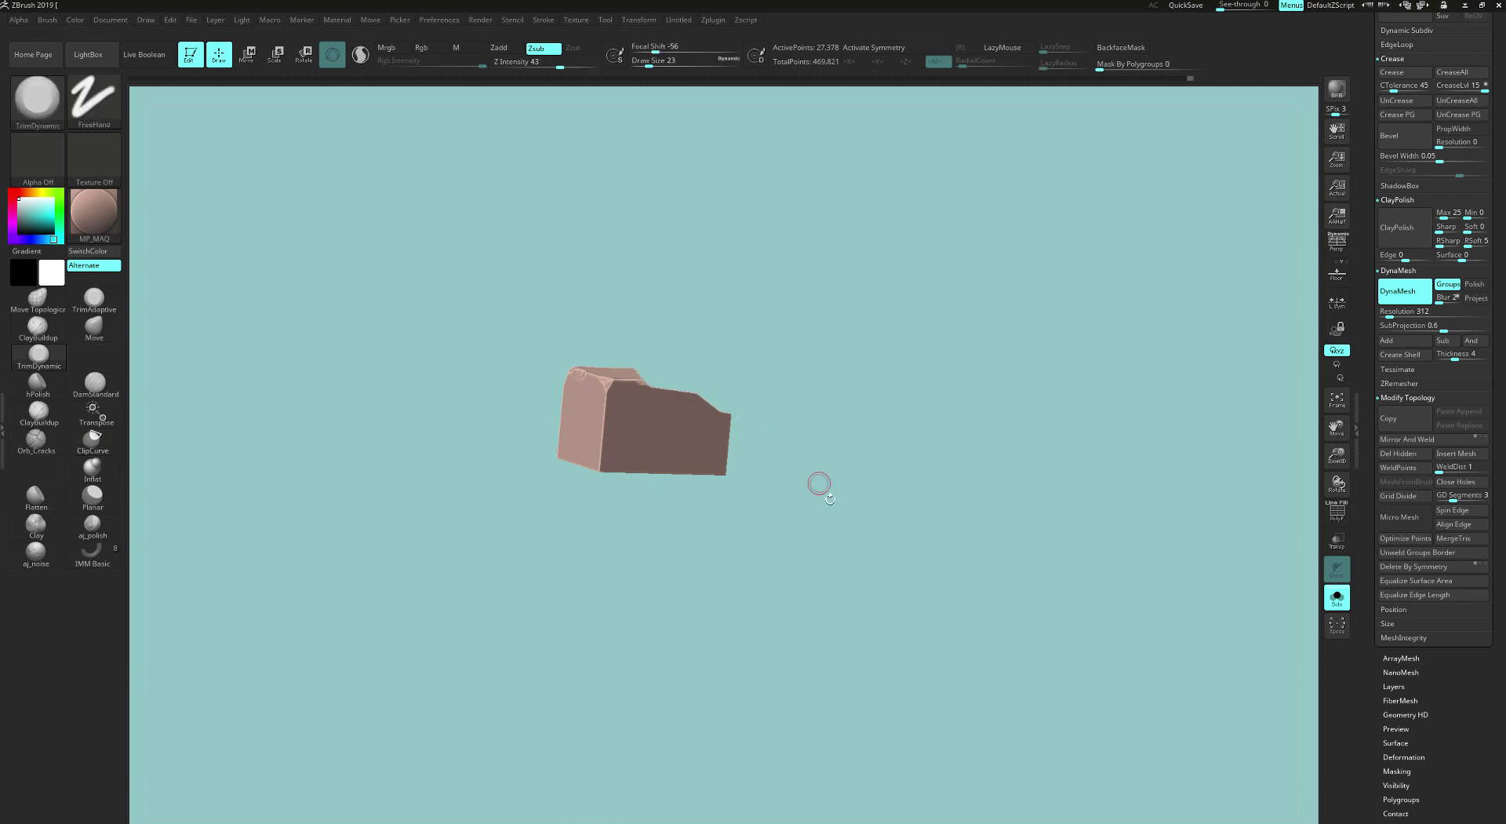
pyautogui.moveTo(818, 484)
pyautogui.mouseDown()
pyautogui.moveTo(799, 579)
pyautogui.moveTo(816, 589)
pyautogui.mouseUp()
pyautogui.moveTo(778, 422); pyautogui.dragTo(746, 368)
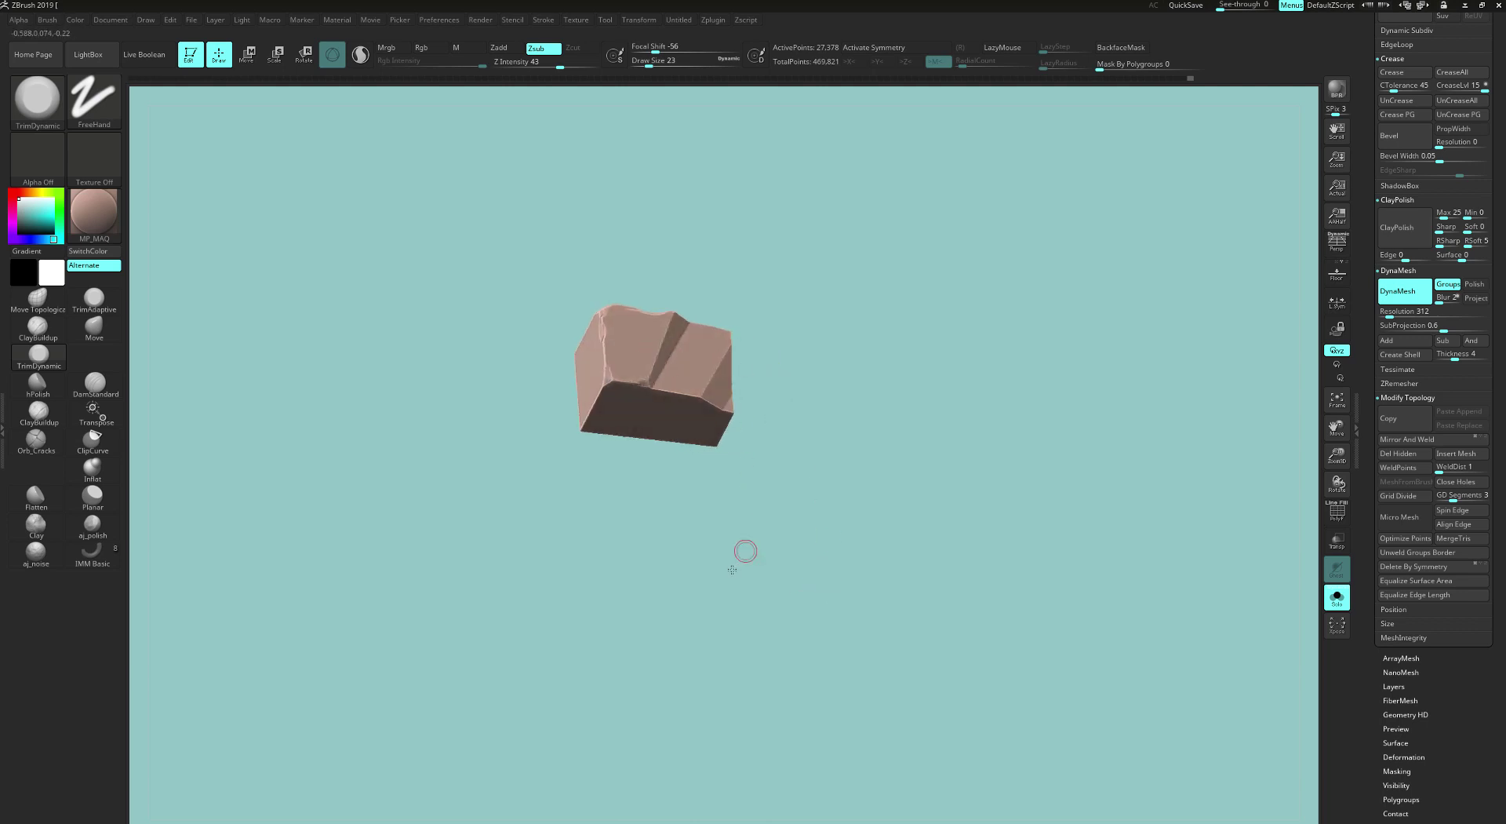
# Step: Clip the block's front face again from a different angle, adding diagonal ridges across the stepped cuts
pyautogui.moveTo(743, 549)
pyautogui.mouseDown()
pyautogui.moveTo(766, 575)
pyautogui.moveTo(777, 565)
pyautogui.mouseUp()
pyautogui.moveTo(593, 347)
pyautogui.keyDown('ctrl'); pyautogui.keyDown('shift'); pyautogui.mouseDown()
pyautogui.moveTo(717, 359)
pyautogui.moveTo(715, 375)
pyautogui.moveTo(648, 388)
pyautogui.moveTo(789, 414)
pyautogui.moveTo(861, 474)
pyautogui.mouseUp(); pyautogui.keyUp('shift'); pyautogui.keyUp('ctrl')
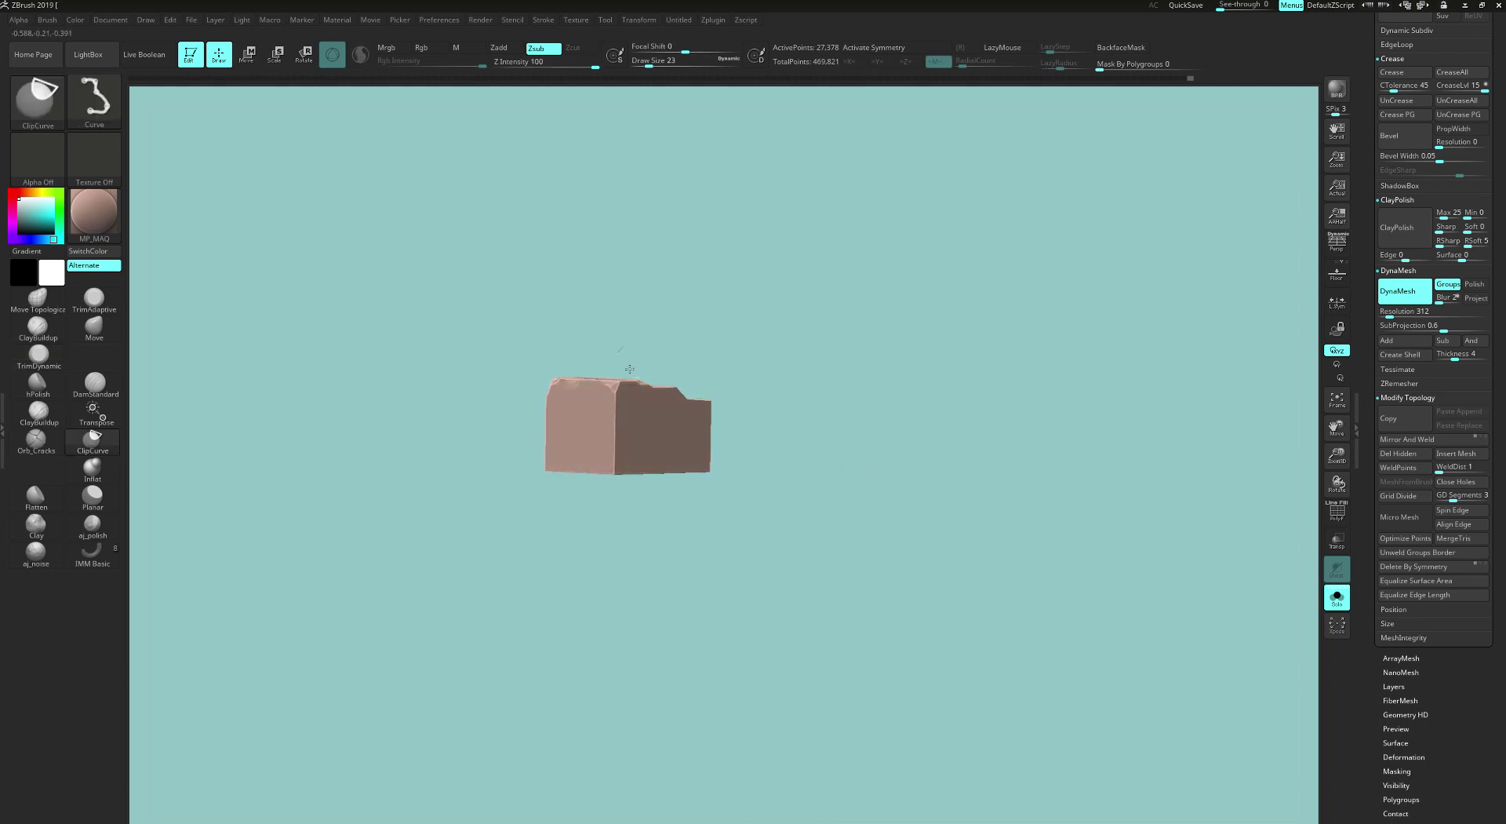
pyautogui.keyDown('ctrl'); pyautogui.keyDown('shift'); pyautogui.moveTo(629, 368); pyautogui.dragTo(706, 408); pyautogui.keyUp('shift'); pyautogui.keyUp('ctrl')
pyautogui.moveTo(796, 437)
pyautogui.mouseDown()
pyautogui.moveTo(813, 564)
pyautogui.moveTo(840, 575)
pyautogui.moveTo(820, 592)
pyautogui.mouseUp()
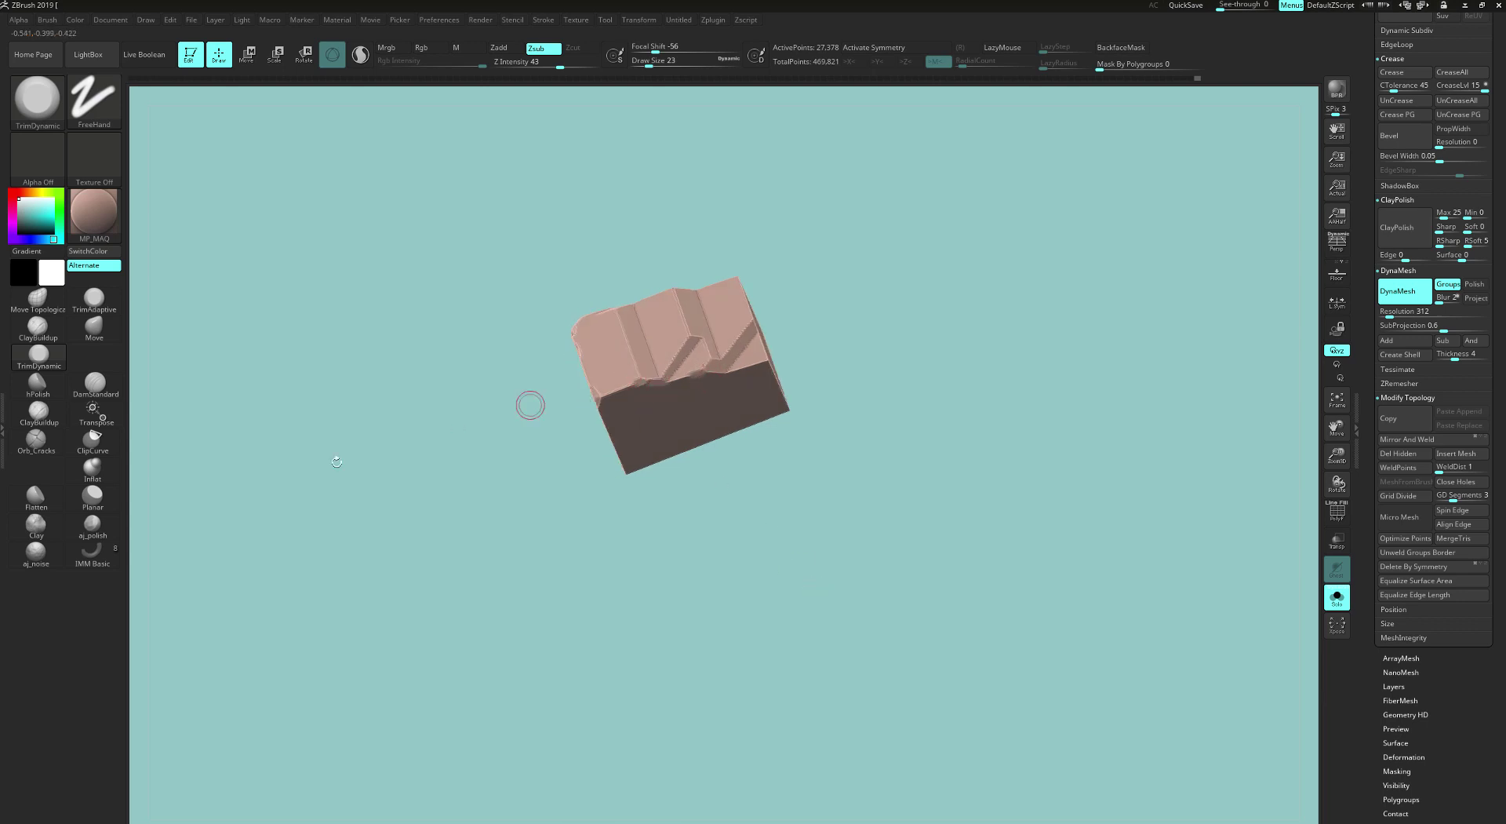
# Step: Soften the clipped ridges and outer edges of the block's front face with TrimDynamic, breaking up the straight cuts
pyautogui.moveTo(784, 251); pyautogui.dragTo(683, 330)
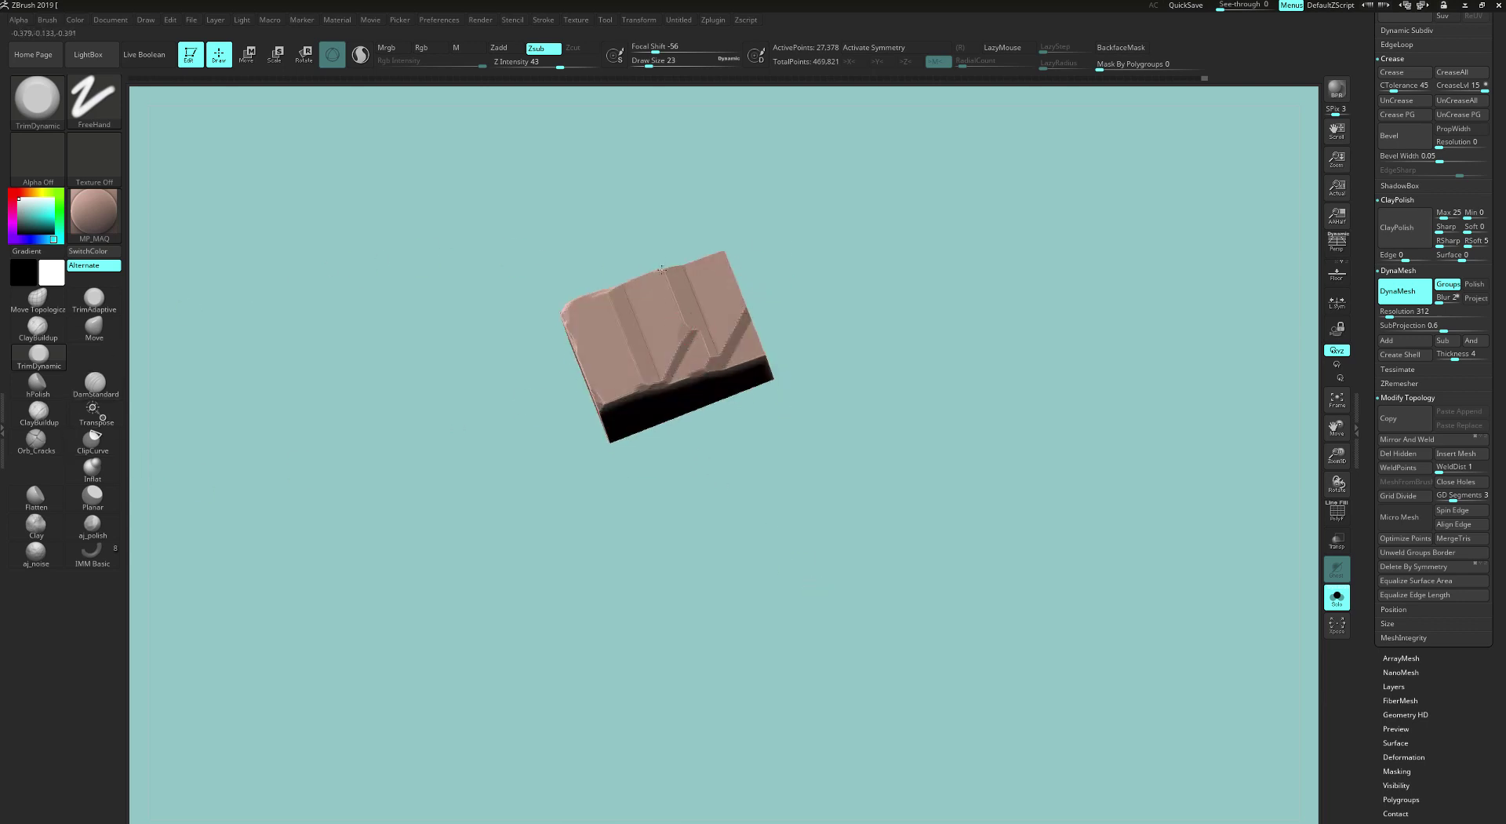
pyautogui.moveTo(661, 269); pyautogui.dragTo(667, 269)
pyautogui.moveTo(667, 269); pyautogui.dragTo(639, 345, button='right')
pyautogui.moveTo(637, 277)
pyautogui.mouseDown()
pyautogui.moveTo(707, 245)
pyautogui.moveTo(728, 316)
pyautogui.mouseUp()
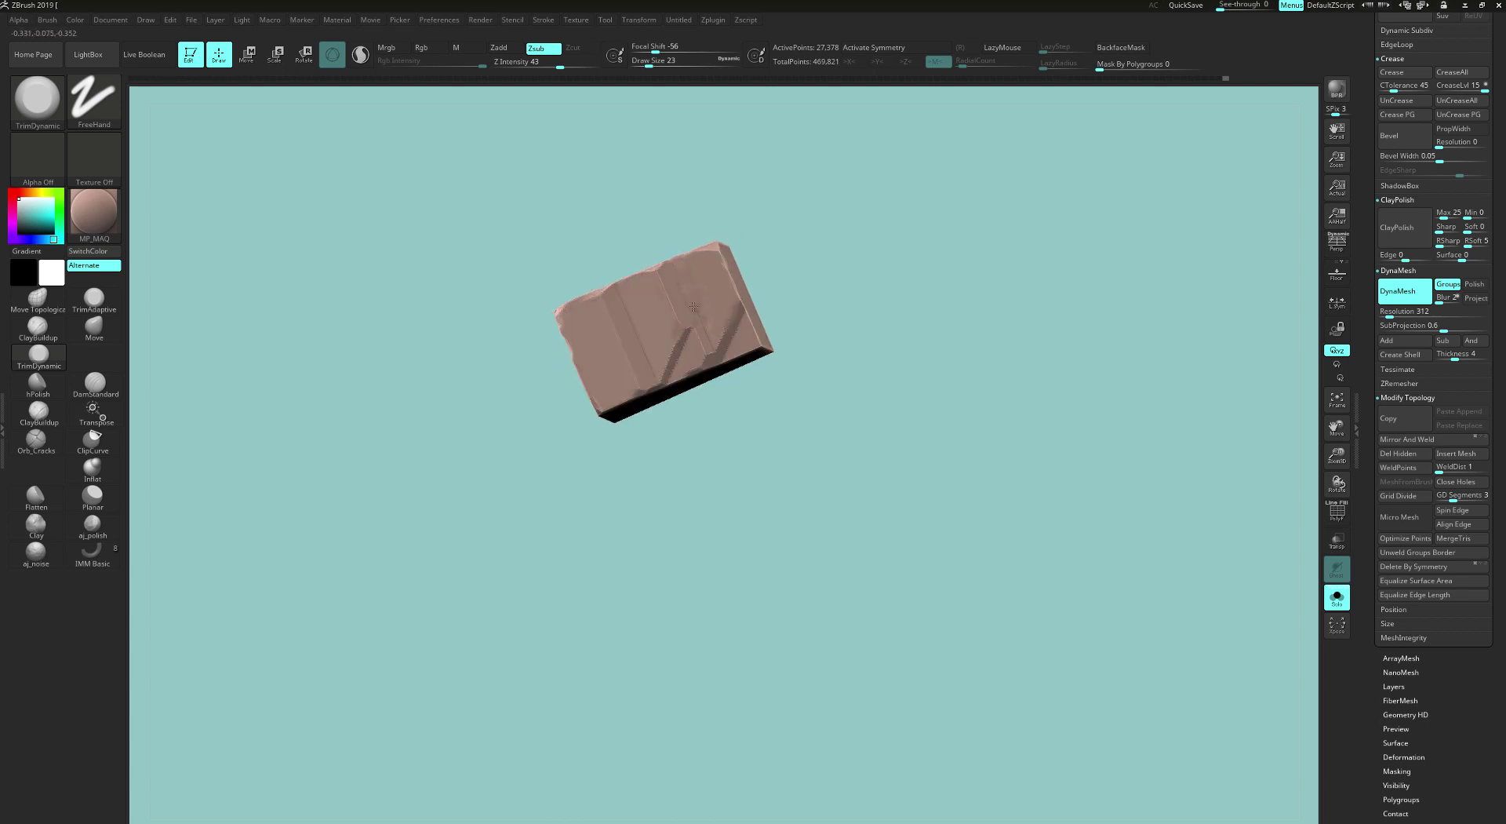
pyautogui.moveTo(681, 278)
pyautogui.mouseDown()
pyautogui.moveTo(659, 275)
pyautogui.moveTo(741, 309)
pyautogui.mouseUp()
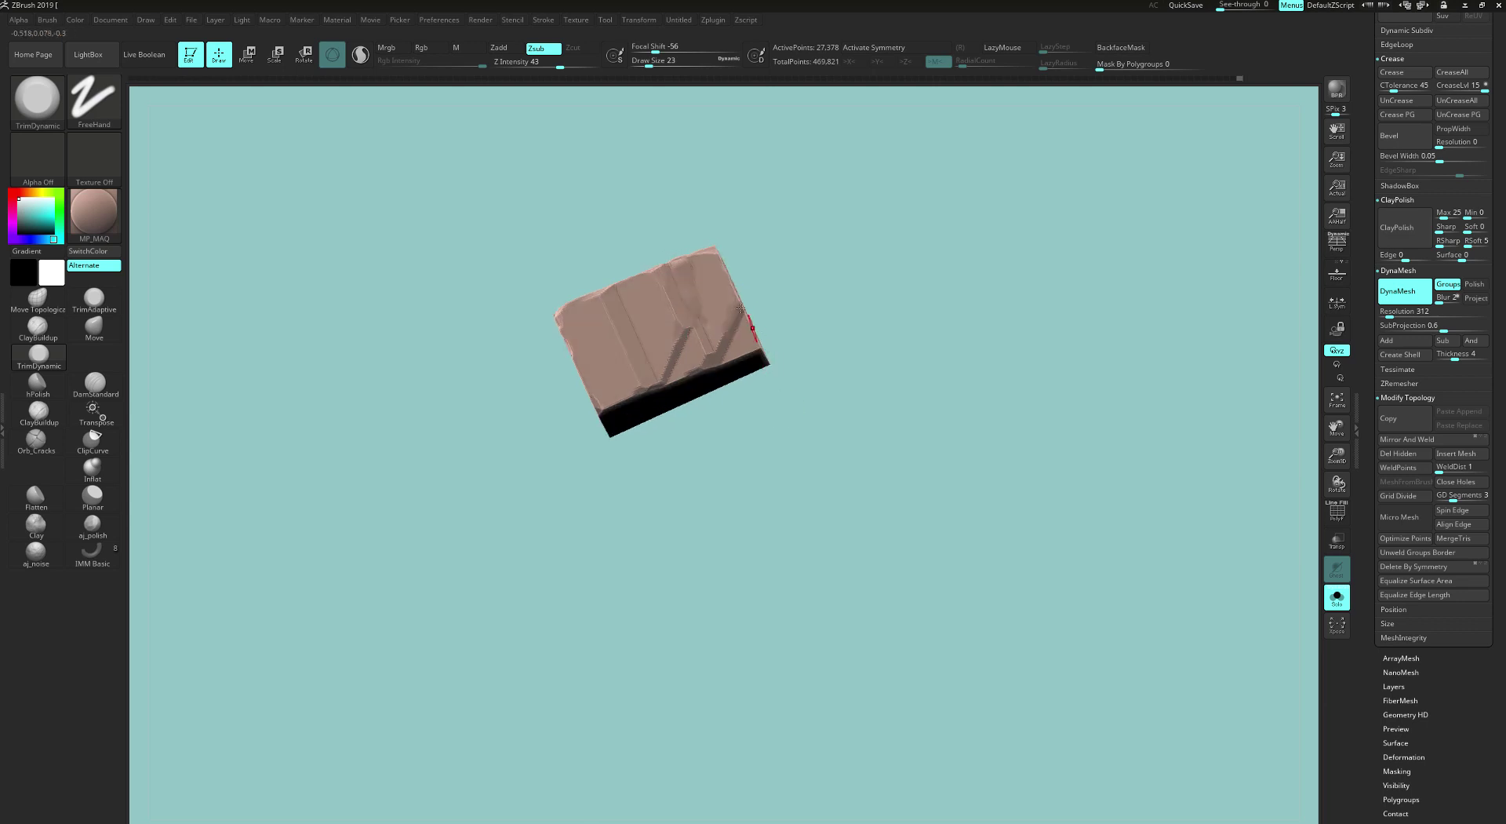
pyautogui.moveTo(757, 348); pyautogui.dragTo(713, 410, button='right')
pyautogui.moveTo(659, 395); pyautogui.dragTo(643, 366)
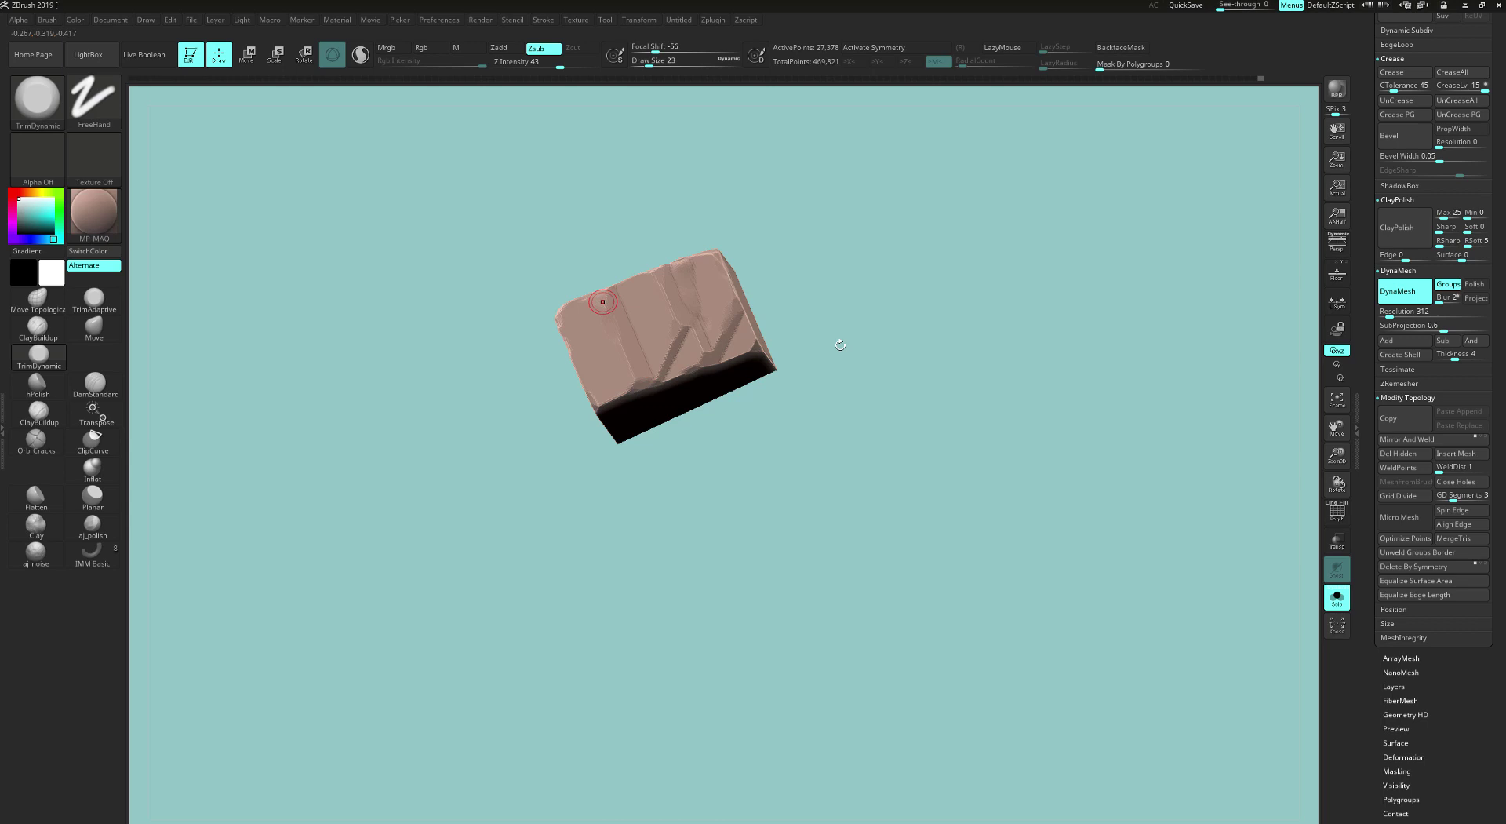
pyautogui.moveTo(840, 337); pyautogui.dragTo(827, 477)
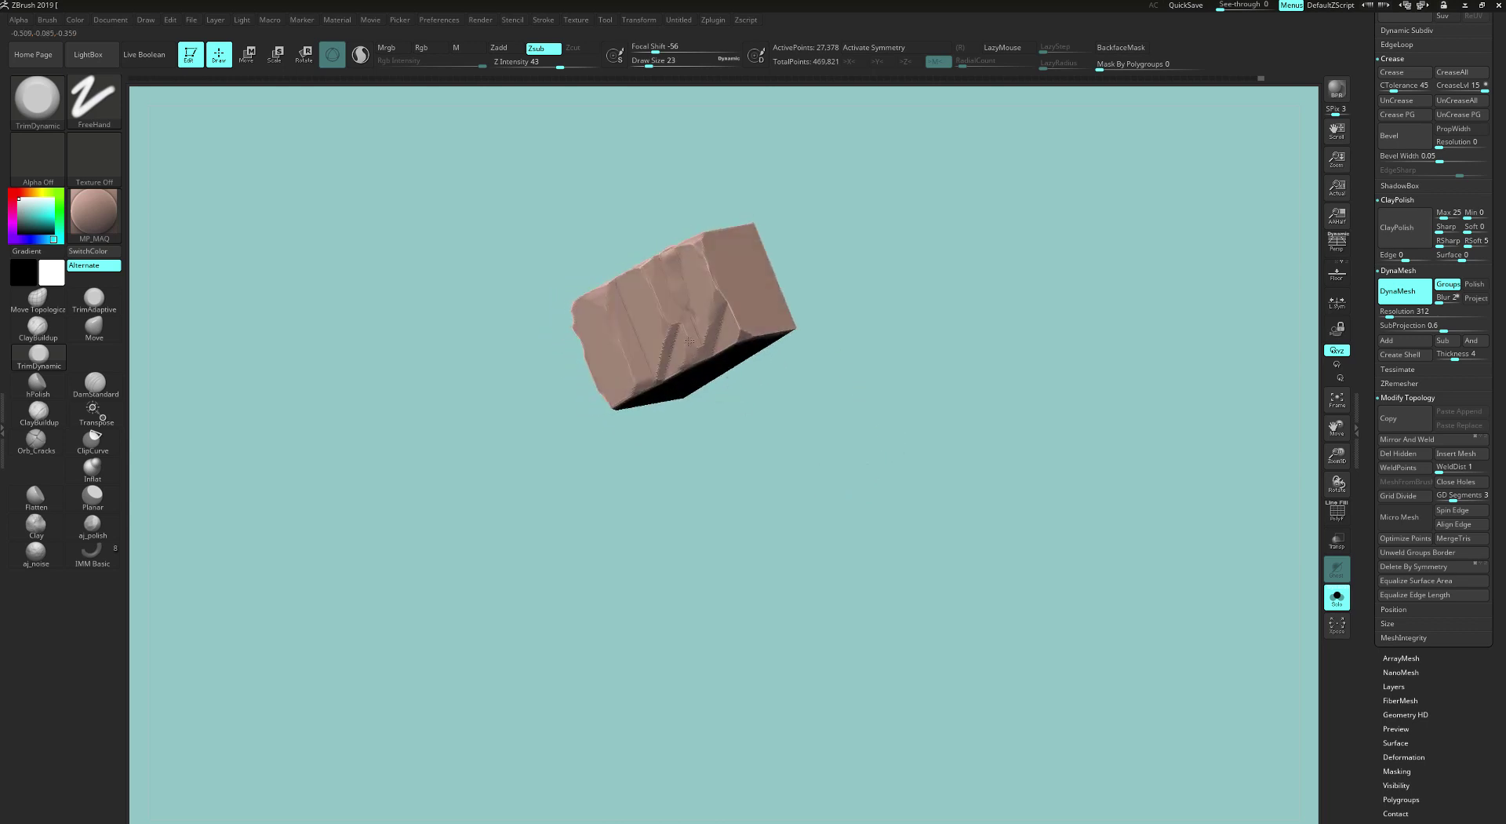
pyautogui.moveTo(678, 327); pyautogui.dragTo(699, 510)
pyautogui.moveTo(783, 191); pyautogui.dragTo(753, 235)
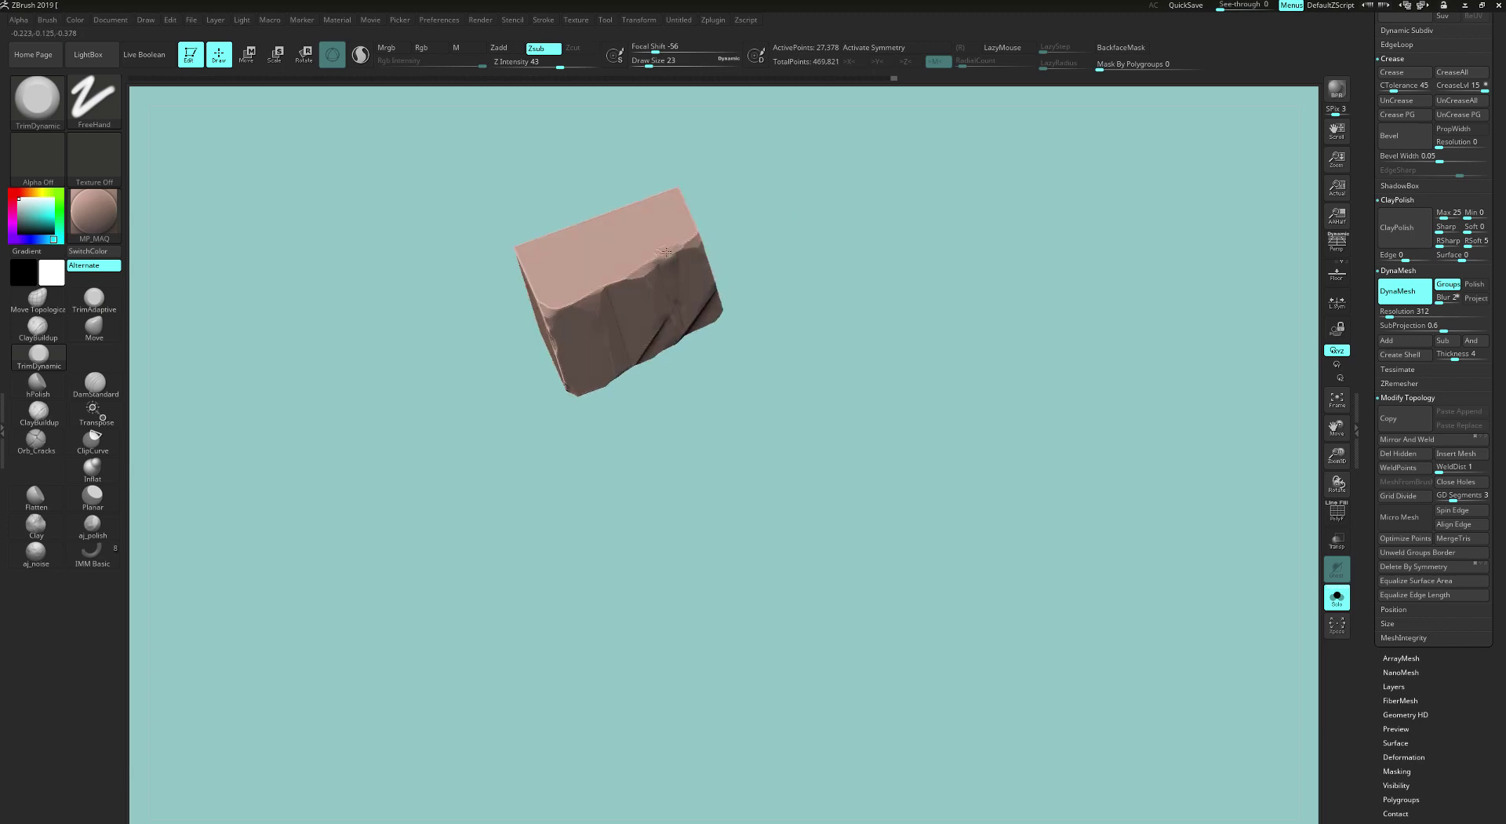
# Step: Isolate the narrow block beside the chipped corner block and carve a rounded corner and edge notches with TrimDynamic
pyautogui.keyDown('ctrl'); pyautogui.keyDown('shift'); pyautogui.click(867, 521); pyautogui.keyUp('shift'); pyautogui.keyUp('ctrl')
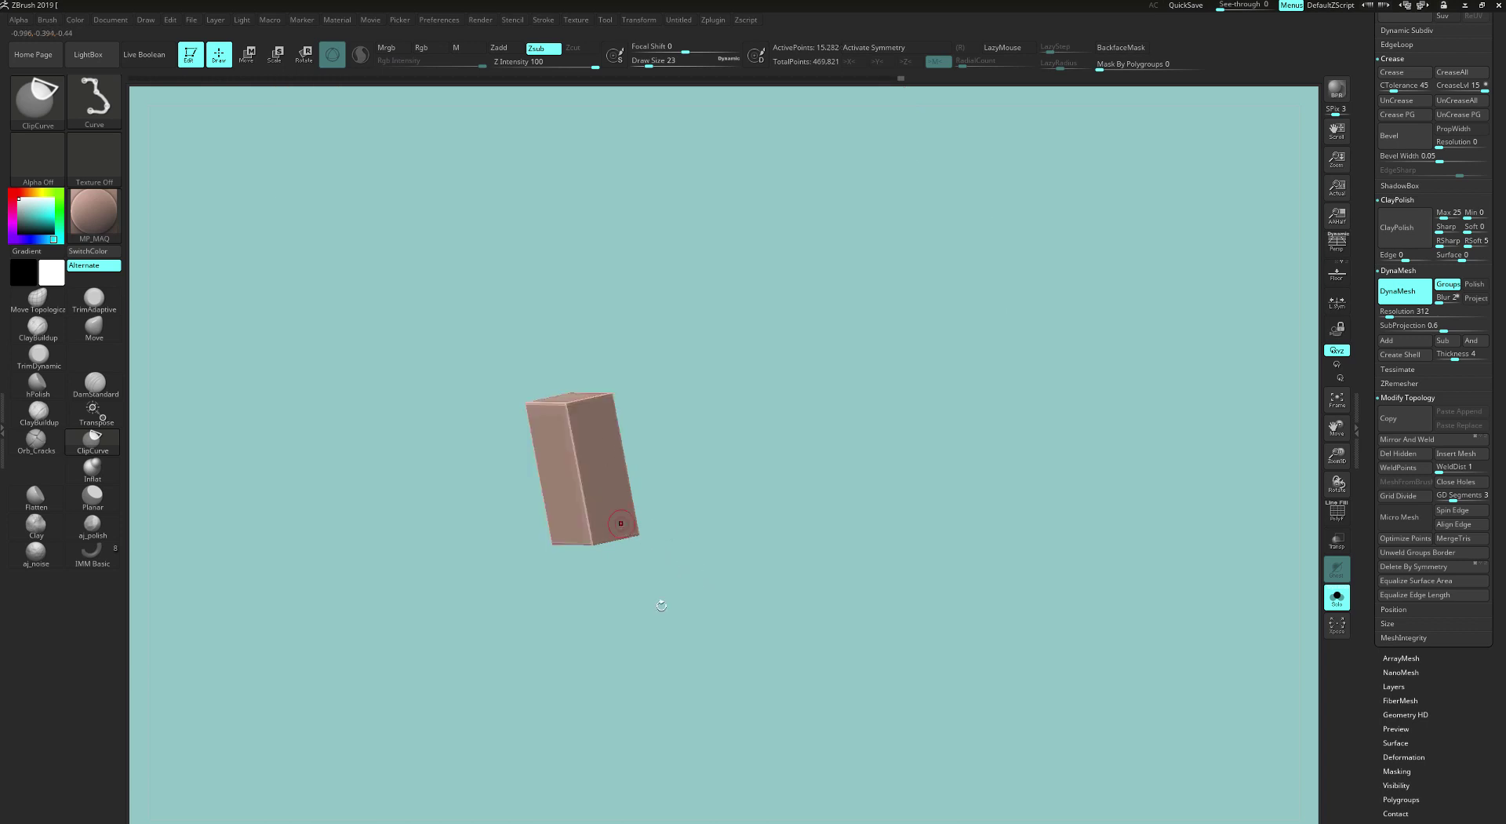
pyautogui.keyDown('ctrl'); pyautogui.keyDown('shift'); pyautogui.click(624, 526); pyautogui.keyUp('shift'); pyautogui.keyUp('ctrl')
pyautogui.moveTo(627, 549); pyautogui.dragTo(636, 354)
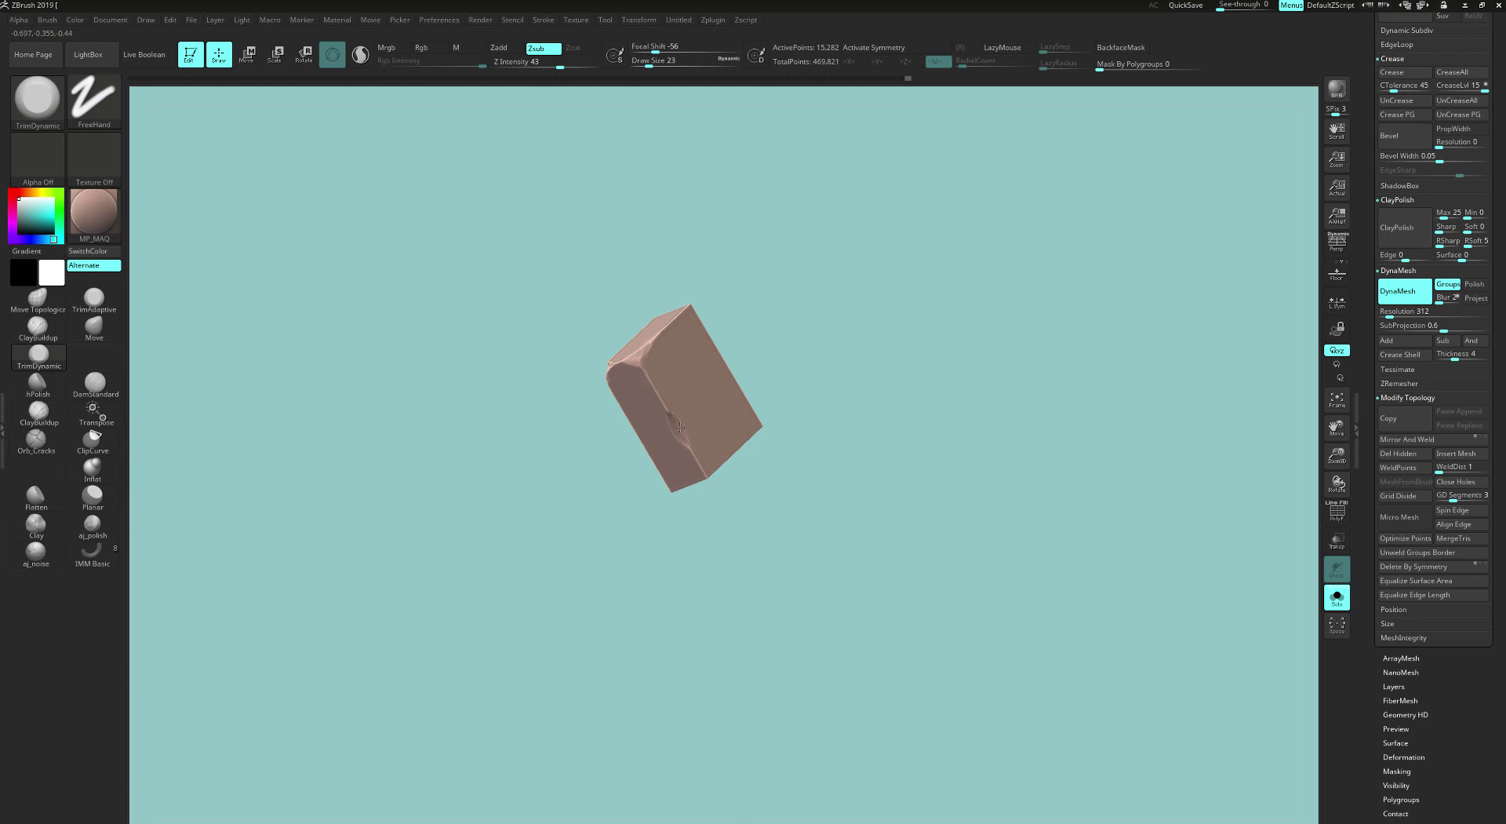
pyautogui.moveTo(680, 427); pyautogui.dragTo(752, 539, button='right')
pyautogui.moveTo(671, 480); pyautogui.dragTo(673, 499)
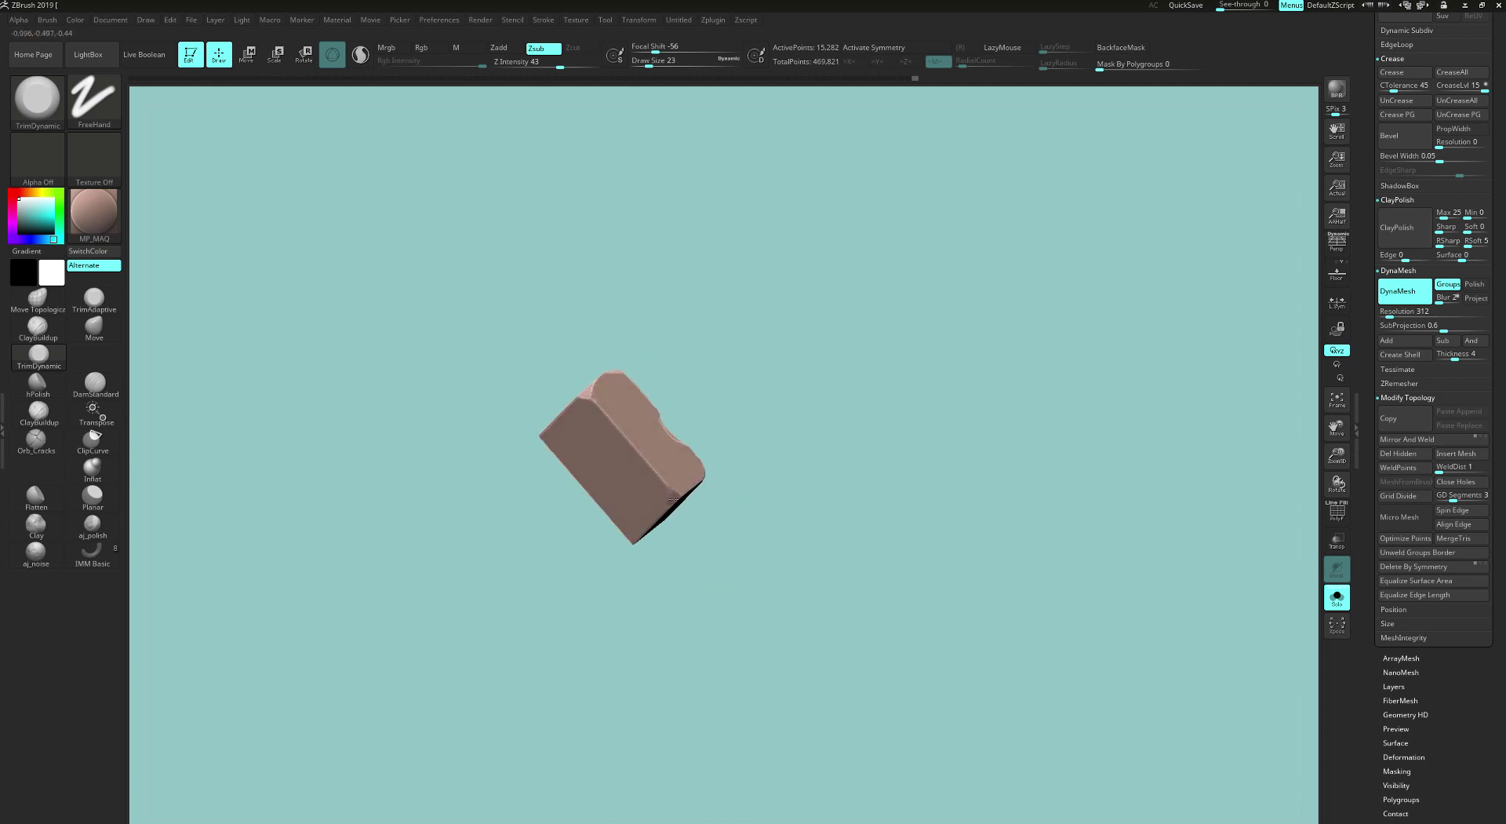
# Step: Reveal the wall, isolate the small block next to the ridged one, and chip its front corners and edges with TrimDynamic
pyautogui.keyDown('ctrl'); pyautogui.keyDown('shift'); pyautogui.click(804, 571); pyautogui.keyUp('shift'); pyautogui.keyUp('ctrl')
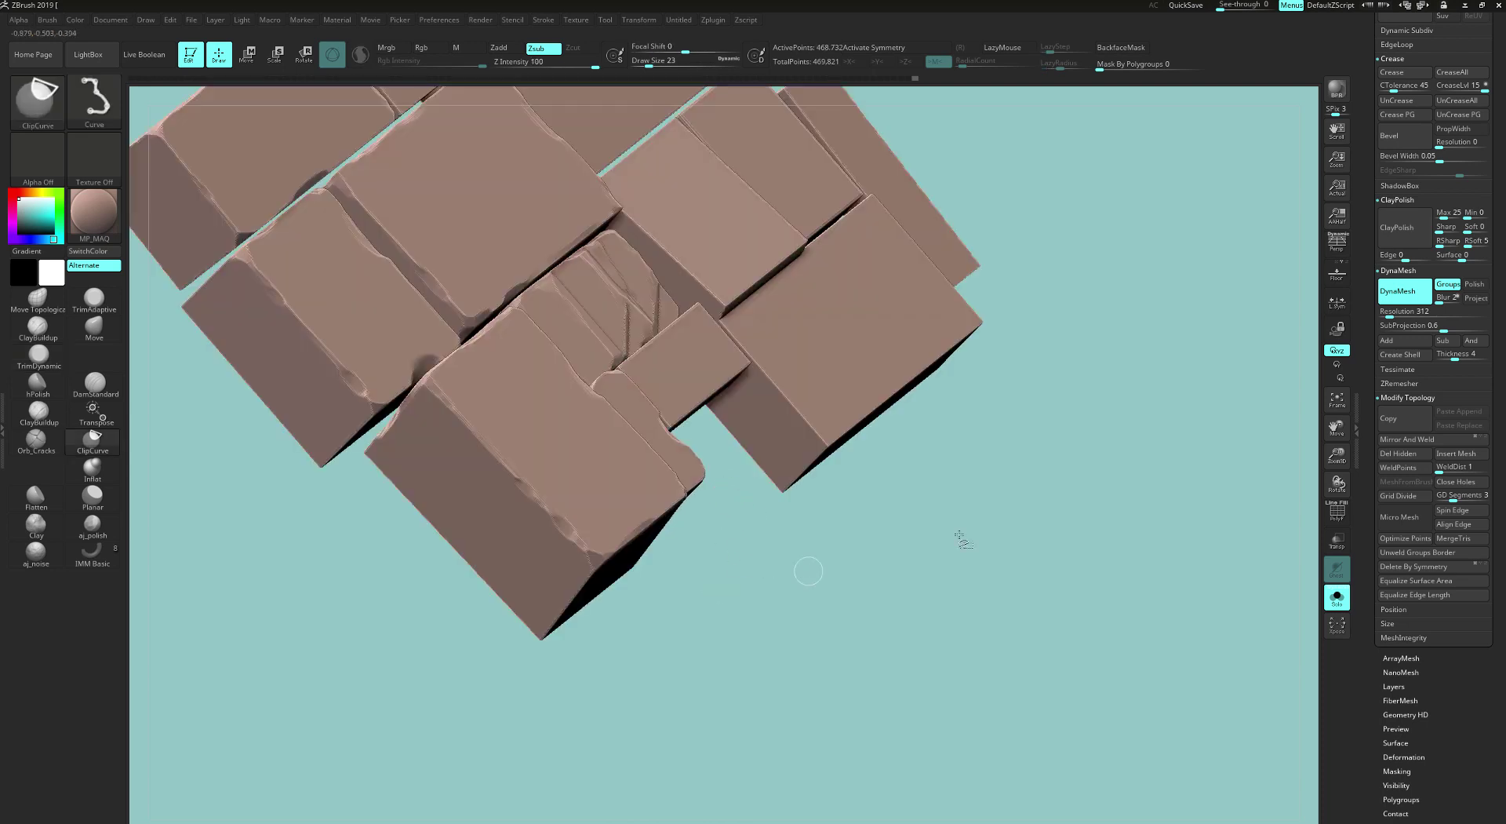
pyautogui.keyDown('ctrl'); pyautogui.keyDown('shift'); pyautogui.click(740, 410); pyautogui.keyUp('shift'); pyautogui.keyUp('ctrl')
pyautogui.moveTo(763, 531); pyautogui.dragTo(700, 483, button='right')
pyautogui.moveTo(642, 386); pyautogui.dragTo(647, 381)
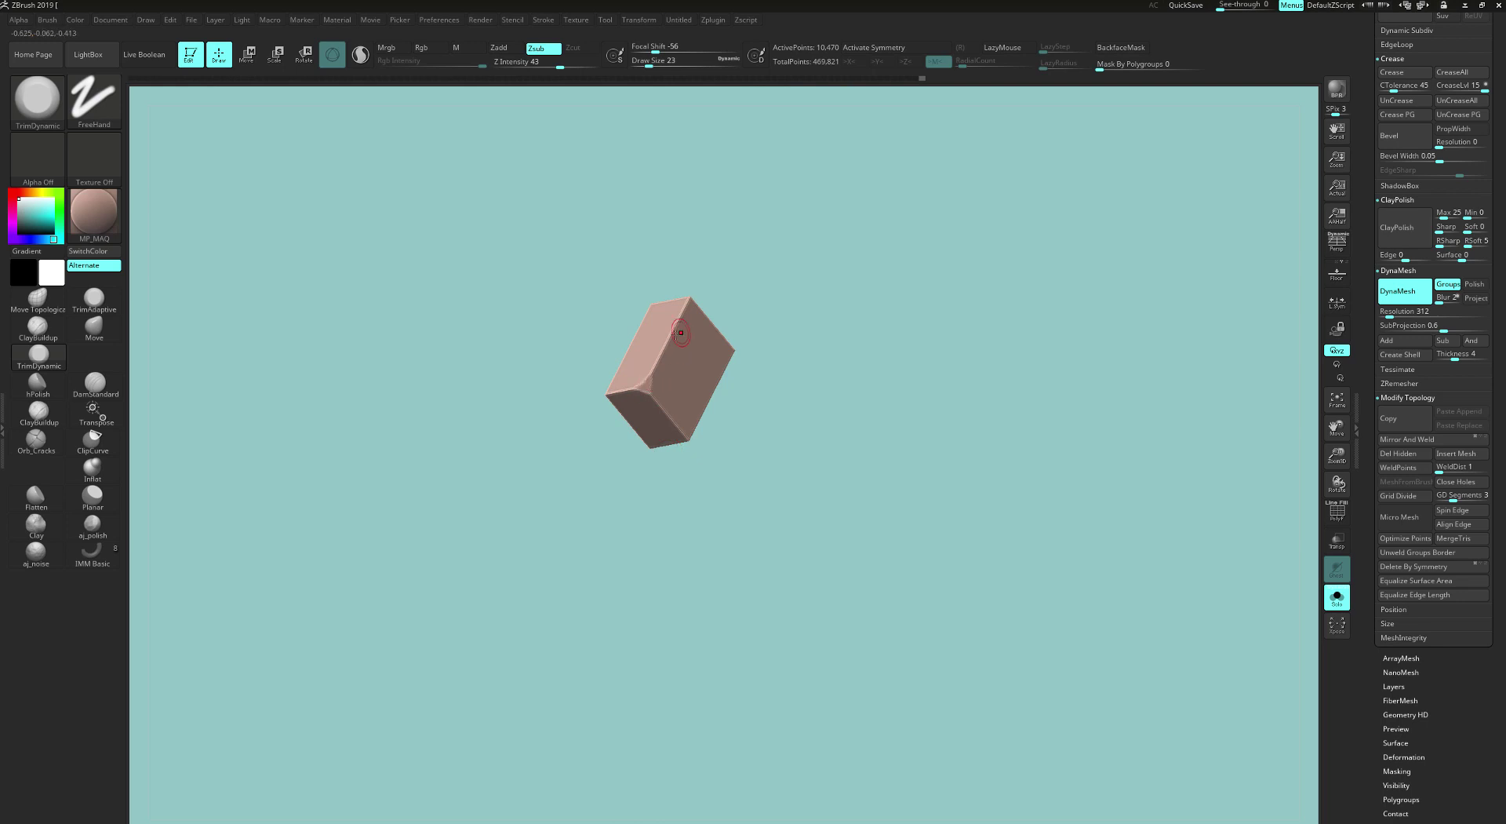
pyautogui.moveTo(705, 288); pyautogui.dragTo(690, 301, button='right')
pyautogui.moveTo(779, 316); pyautogui.dragTo(737, 314, button='right')
pyautogui.moveTo(698, 300); pyautogui.dragTo(752, 344)
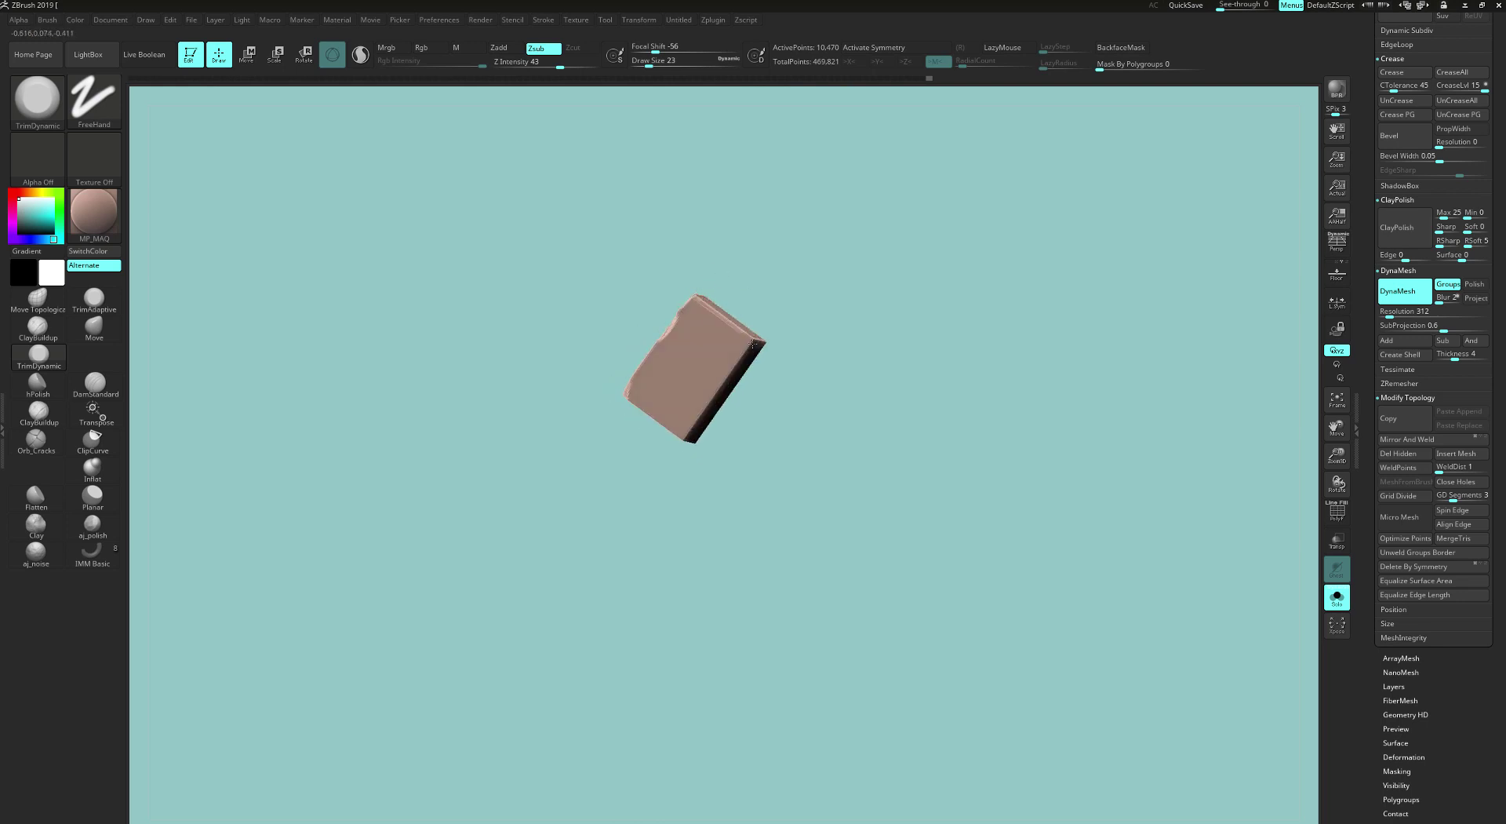
pyautogui.moveTo(742, 412); pyautogui.dragTo(717, 387)
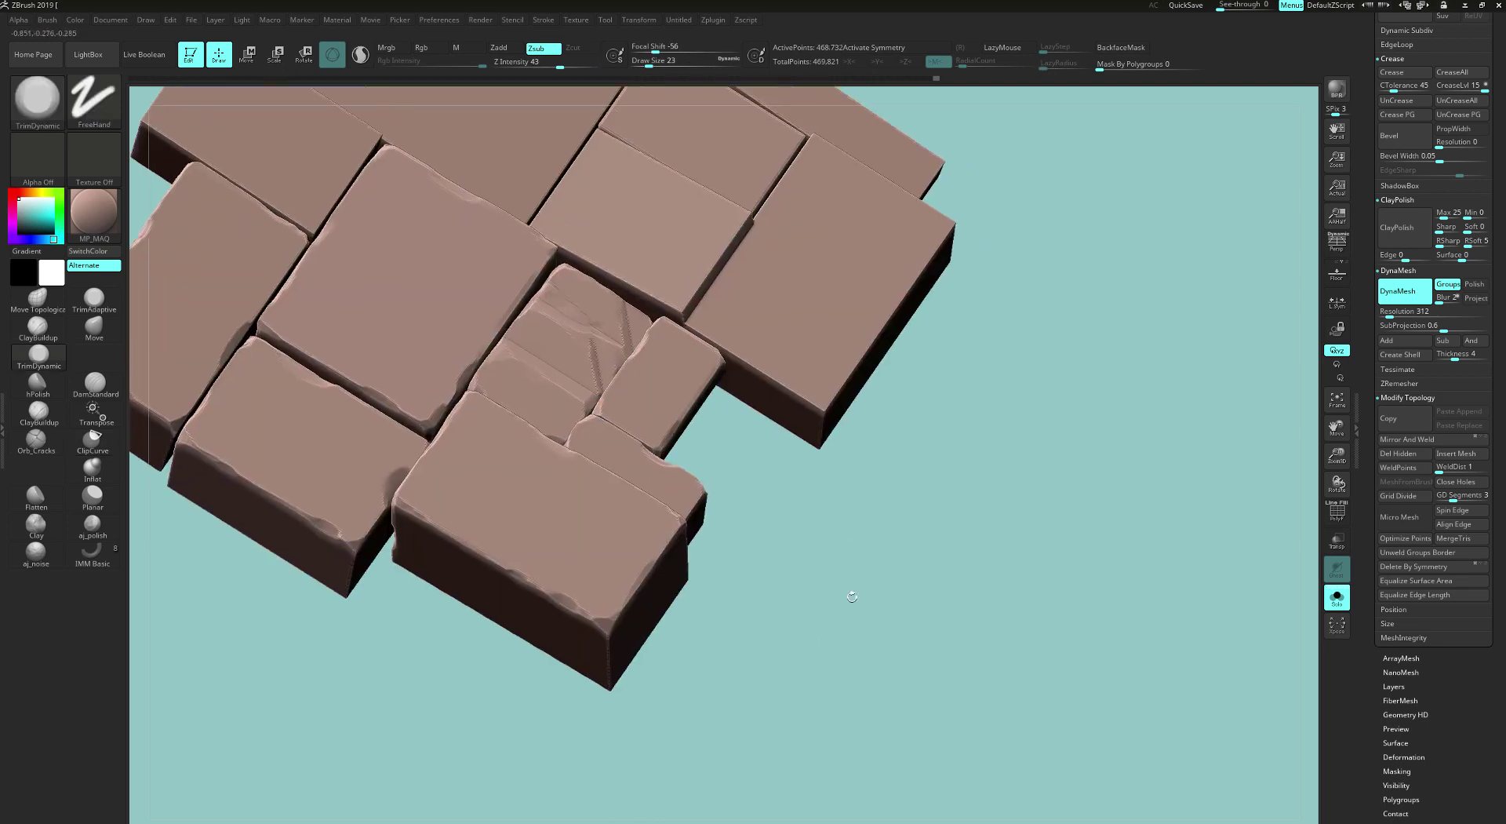
# Step: Isolate the medium block below the ridged one and chip its front edges and corners with TrimDynamic
pyautogui.moveTo(851, 599); pyautogui.dragTo(860, 635)
pyautogui.keyDown('alt'); pyautogui.moveTo(848, 447); pyautogui.dragTo(887, 524); pyautogui.keyUp('alt')
pyautogui.keyDown('ctrl'); pyautogui.keyDown('shift'); pyautogui.click(746, 397); pyautogui.keyUp('shift'); pyautogui.keyUp('ctrl')
pyautogui.moveTo(776, 557); pyautogui.dragTo(755, 504)
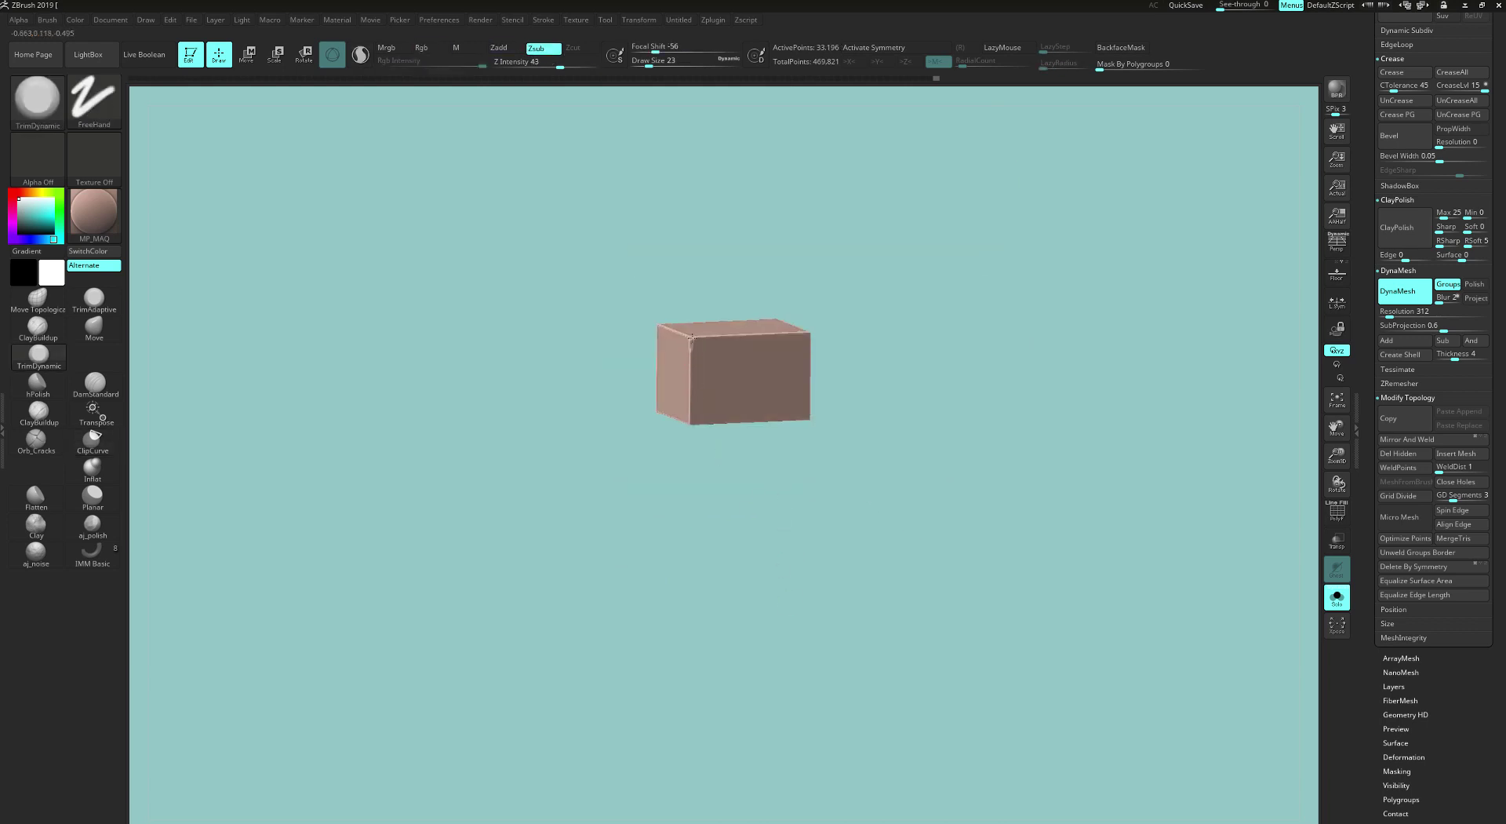
pyautogui.moveTo(688, 407)
pyautogui.mouseDown()
pyautogui.moveTo(675, 459)
pyautogui.moveTo(683, 575)
pyautogui.moveTo(691, 410)
pyautogui.mouseUp()
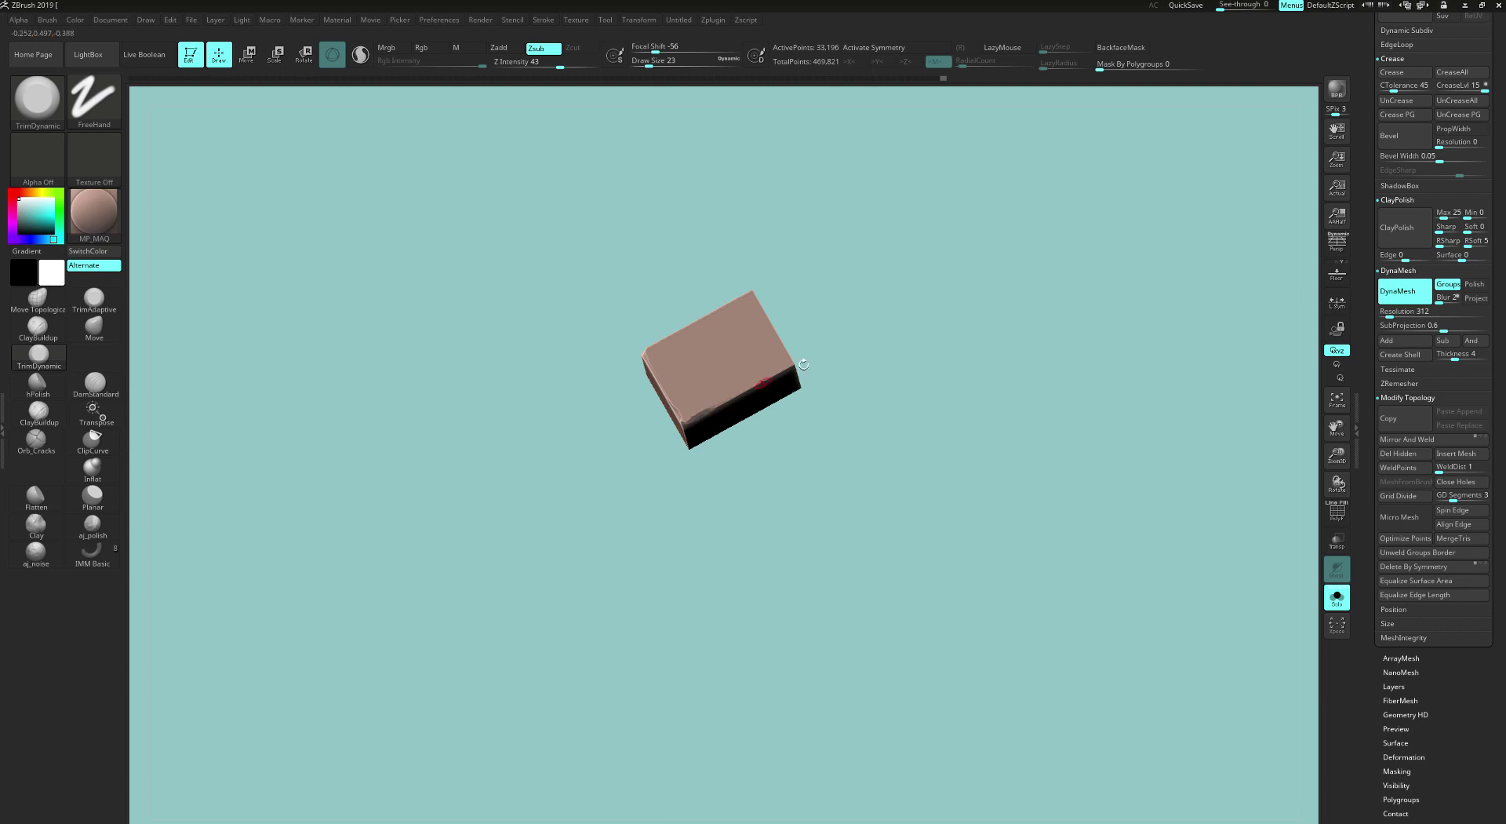
pyautogui.moveTo(791, 350); pyautogui.dragTo(727, 300)
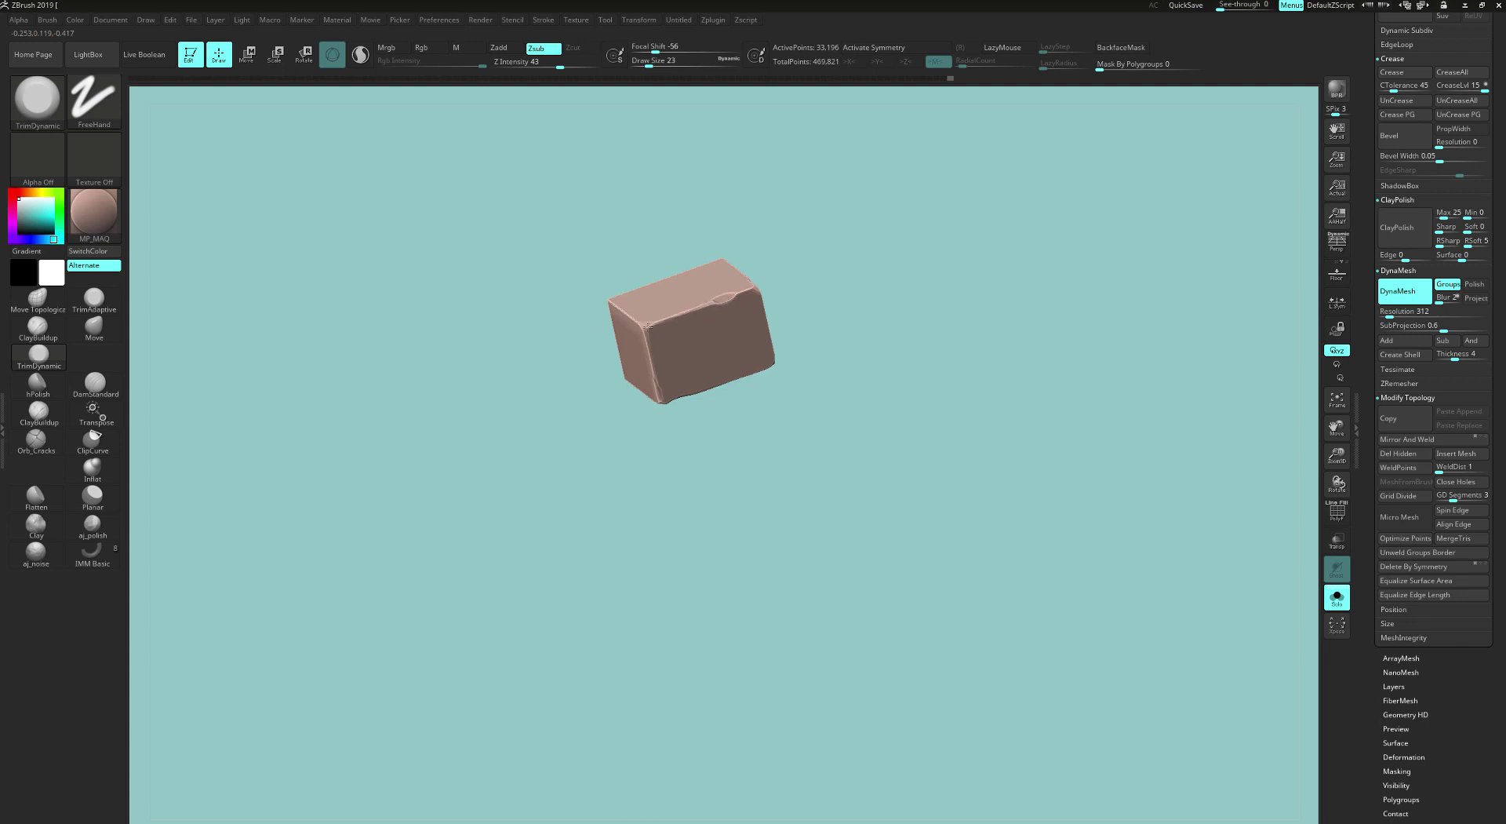
pyautogui.moveTo(648, 326); pyautogui.dragTo(754, 462)
pyautogui.moveTo(666, 330); pyautogui.dragTo(703, 363)
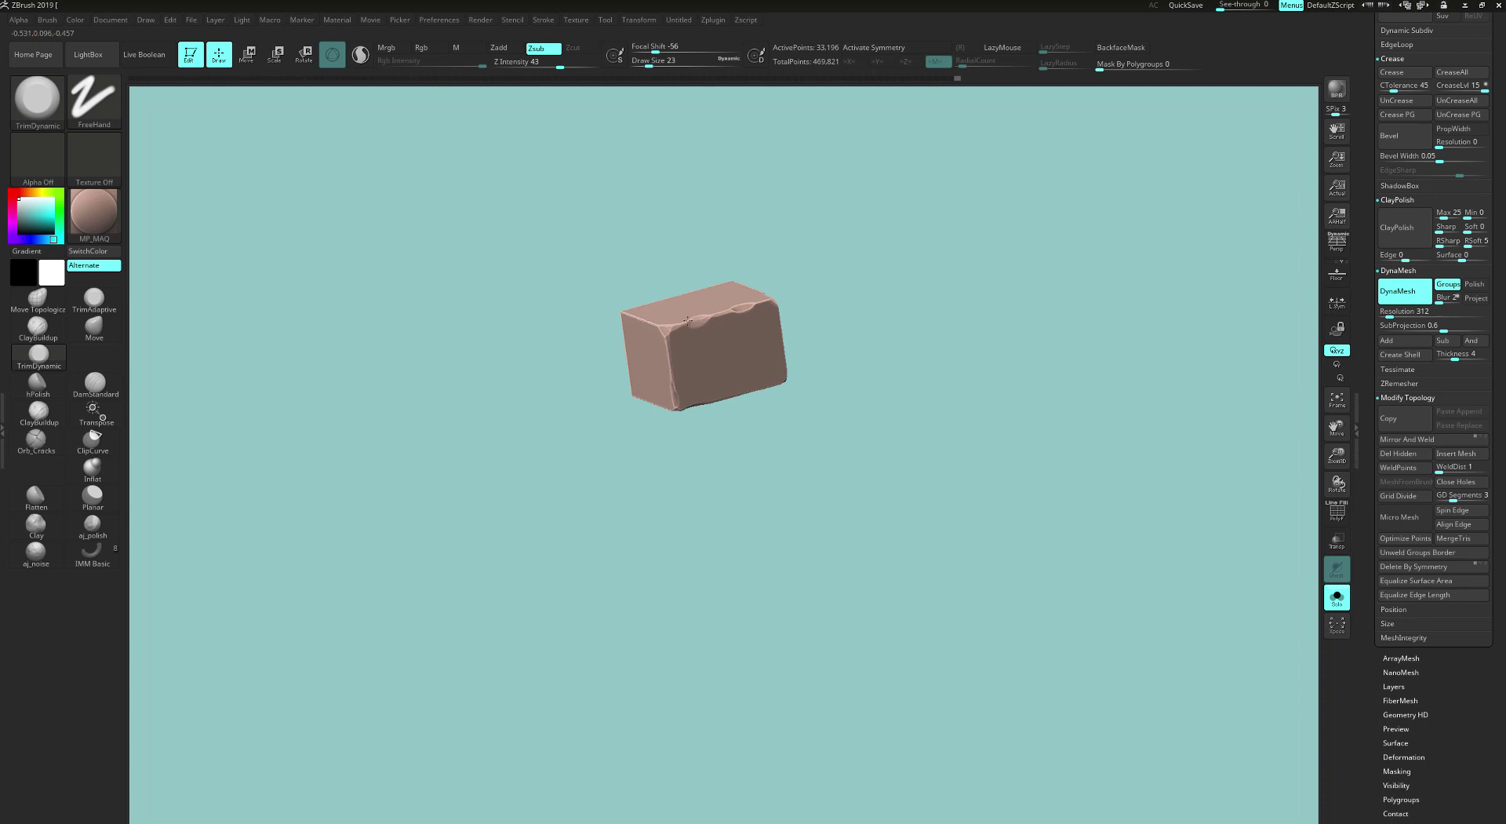
pyautogui.moveTo(866, 332); pyautogui.dragTo(784, 330)
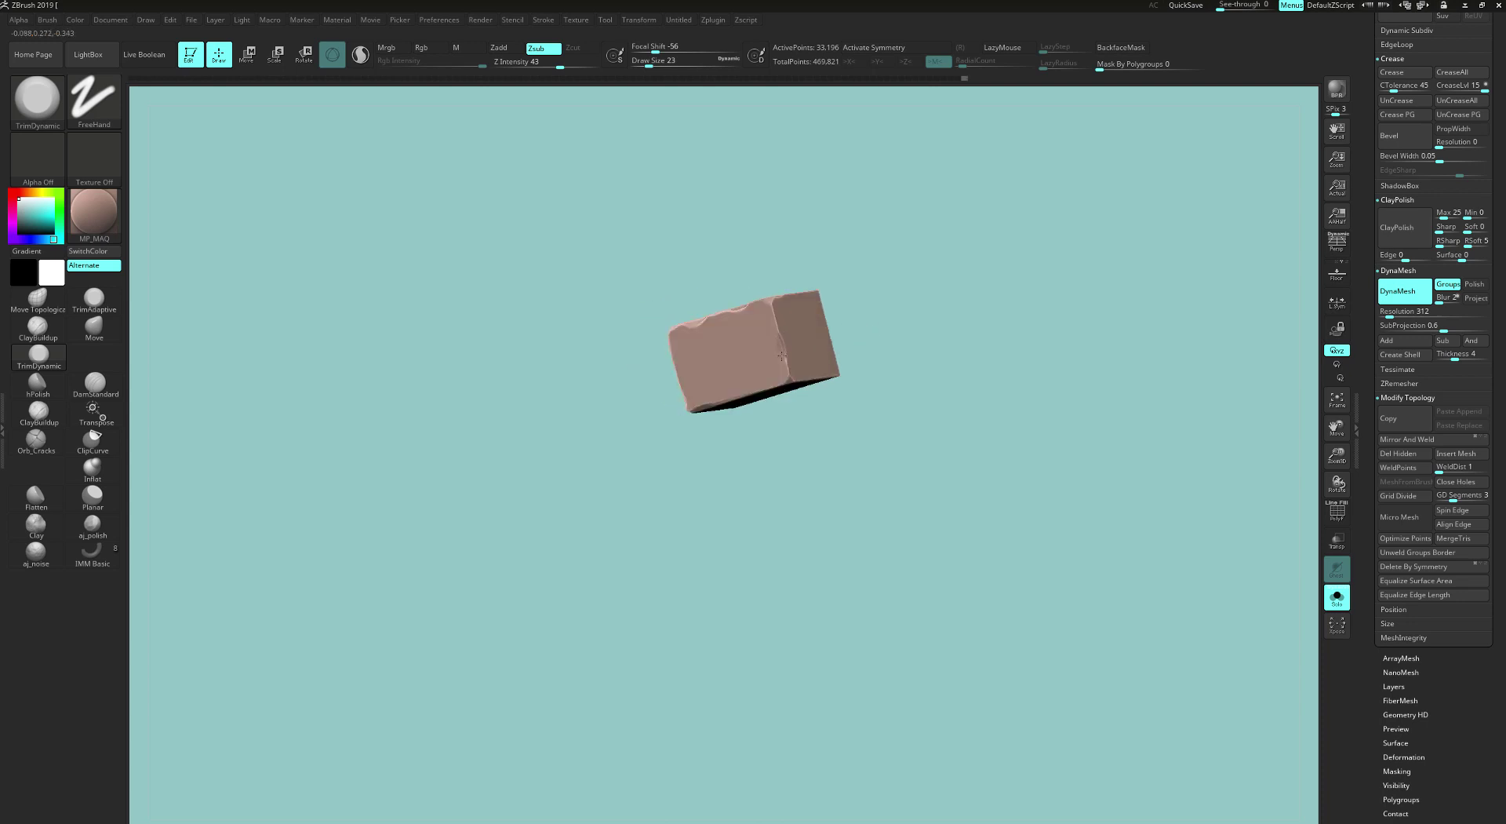
pyautogui.click(754, 333)
pyautogui.click(771, 342)
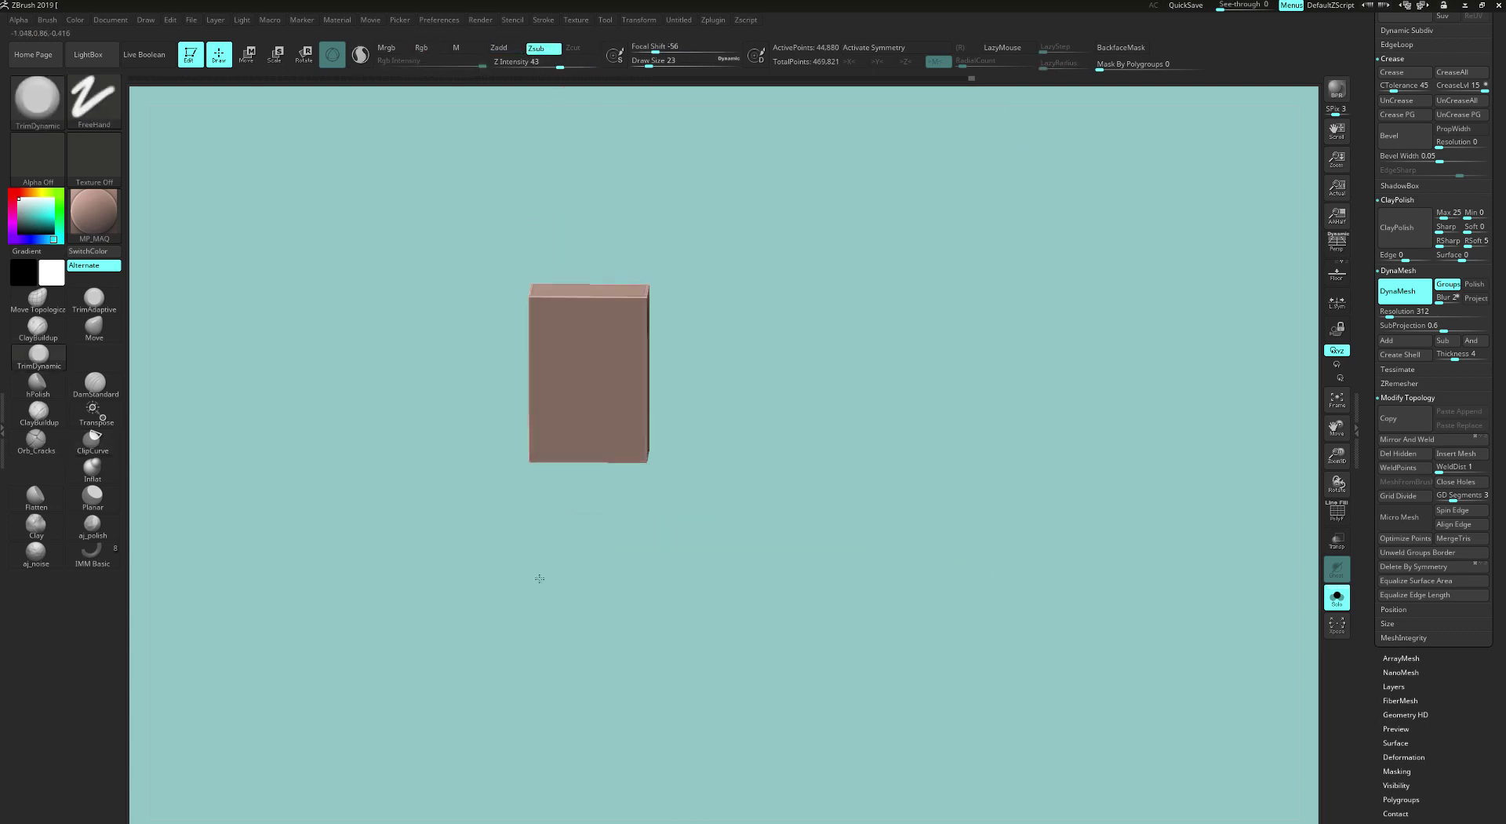
# Step: Isolate the large block at the wall's lower corner and carve uneven chips along its front edges and corners with TrimDynamic
pyautogui.moveTo(538, 578)
pyautogui.mouseDown()
pyautogui.moveTo(592, 466)
pyautogui.moveTo(708, 309)
pyautogui.mouseUp()
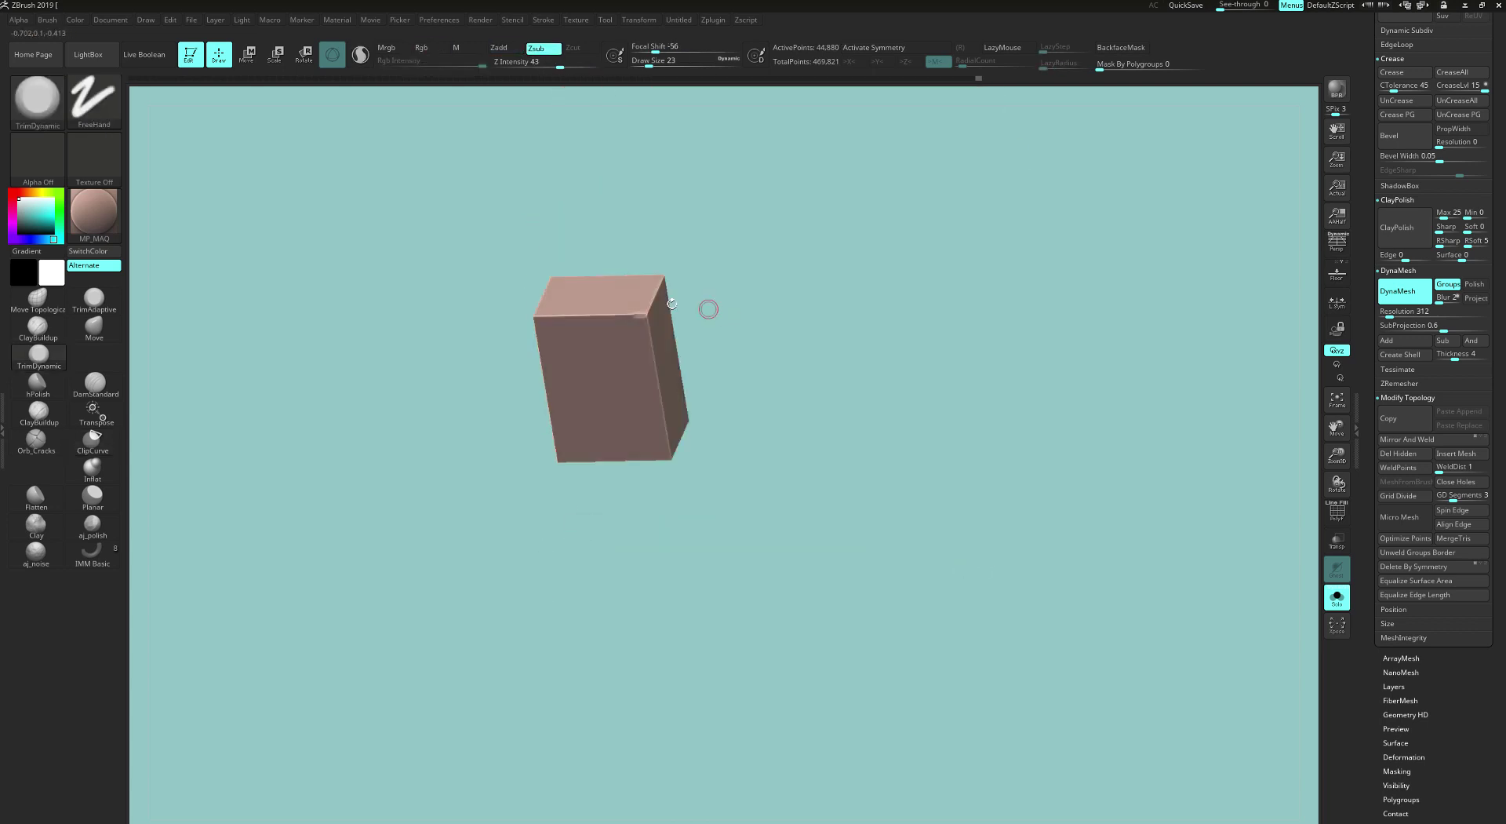
pyautogui.moveTo(692, 424); pyautogui.dragTo(671, 404)
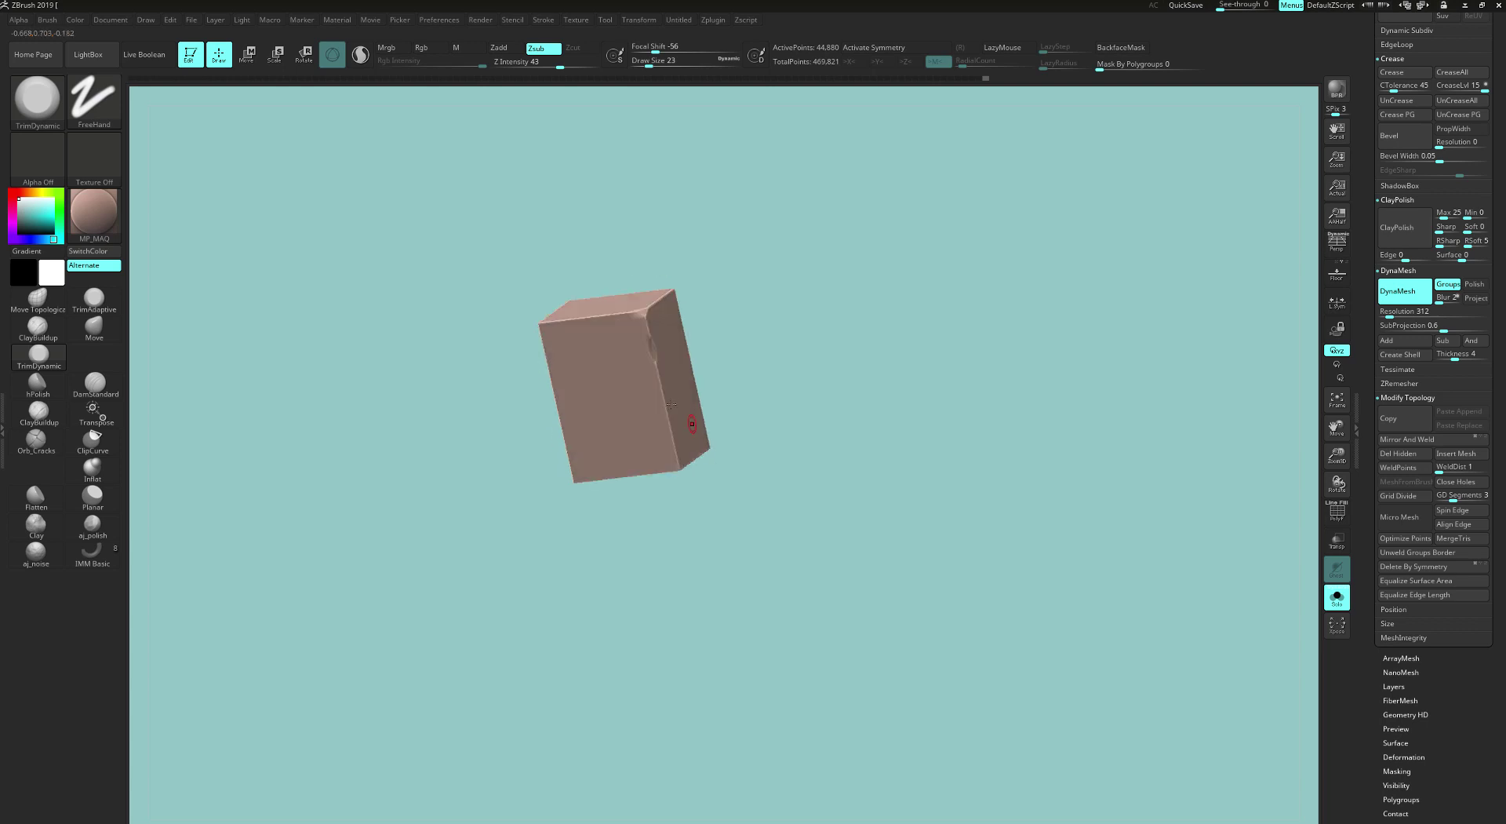
pyautogui.moveTo(690, 527); pyautogui.dragTo(675, 457)
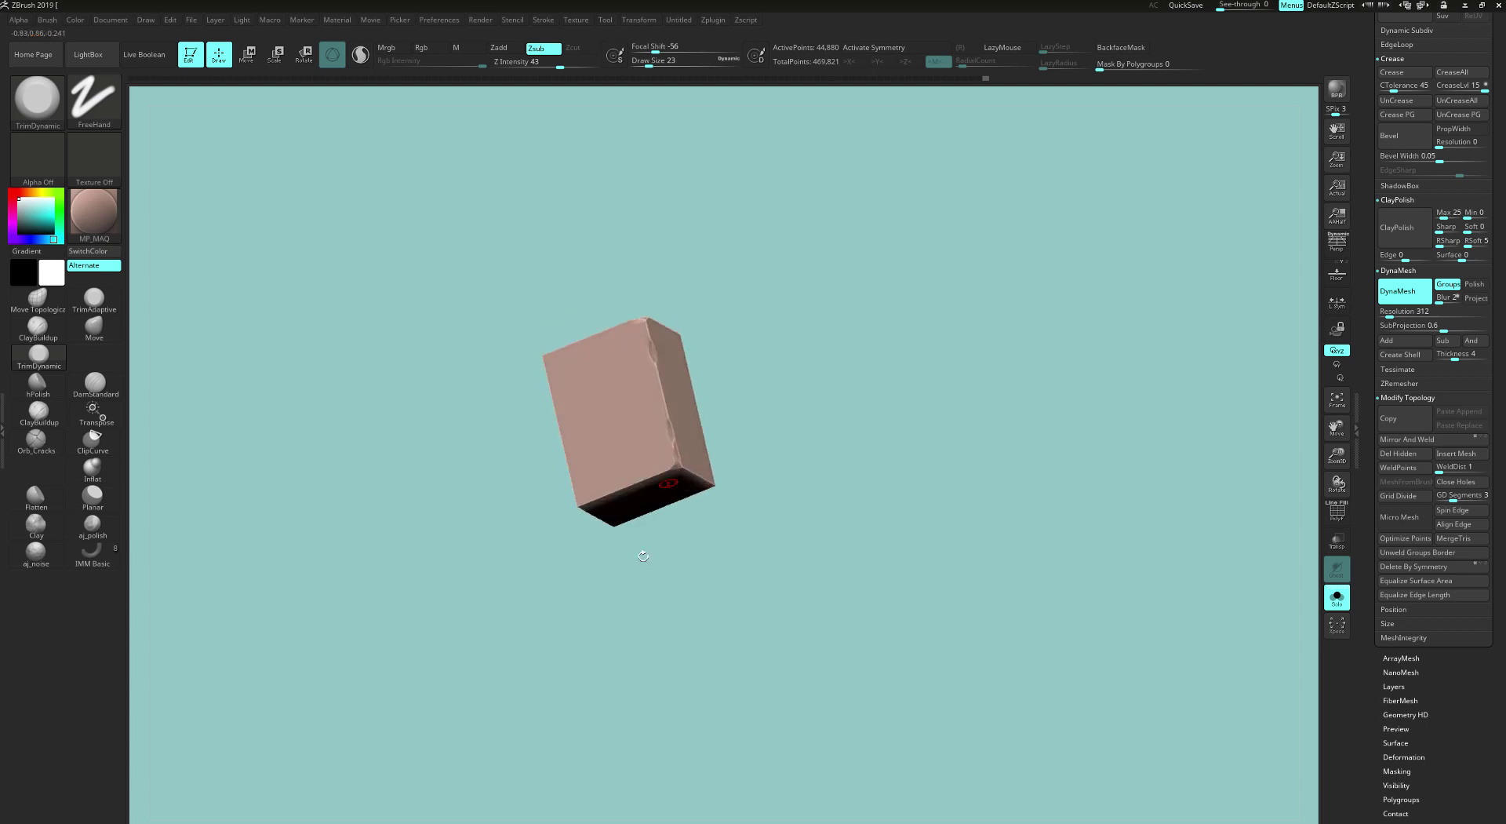
pyautogui.moveTo(643, 556)
pyautogui.mouseDown()
pyautogui.moveTo(675, 559)
pyautogui.moveTo(645, 562)
pyautogui.mouseUp()
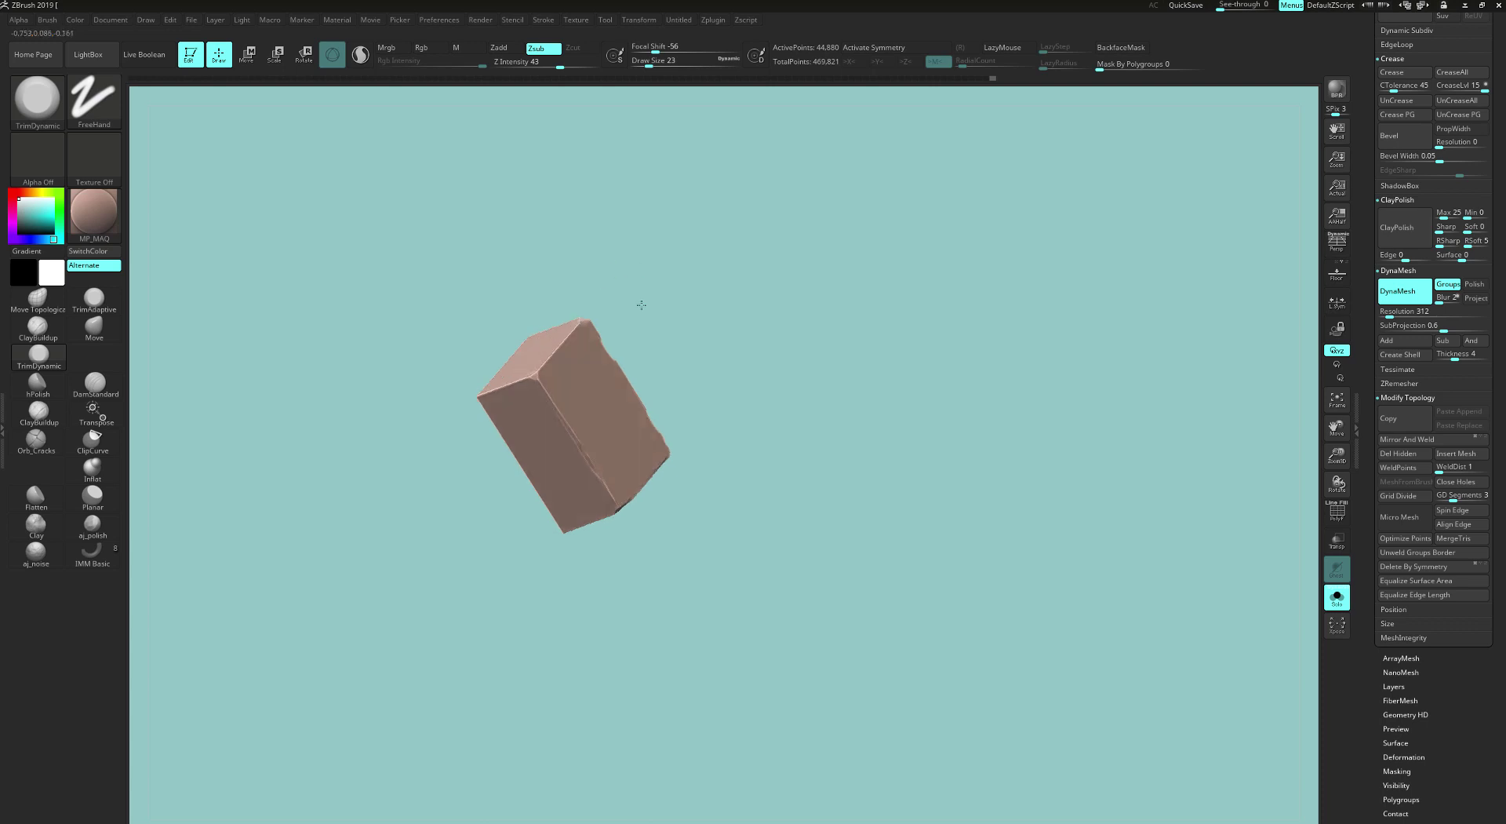
pyautogui.moveTo(638, 302); pyautogui.dragTo(544, 381)
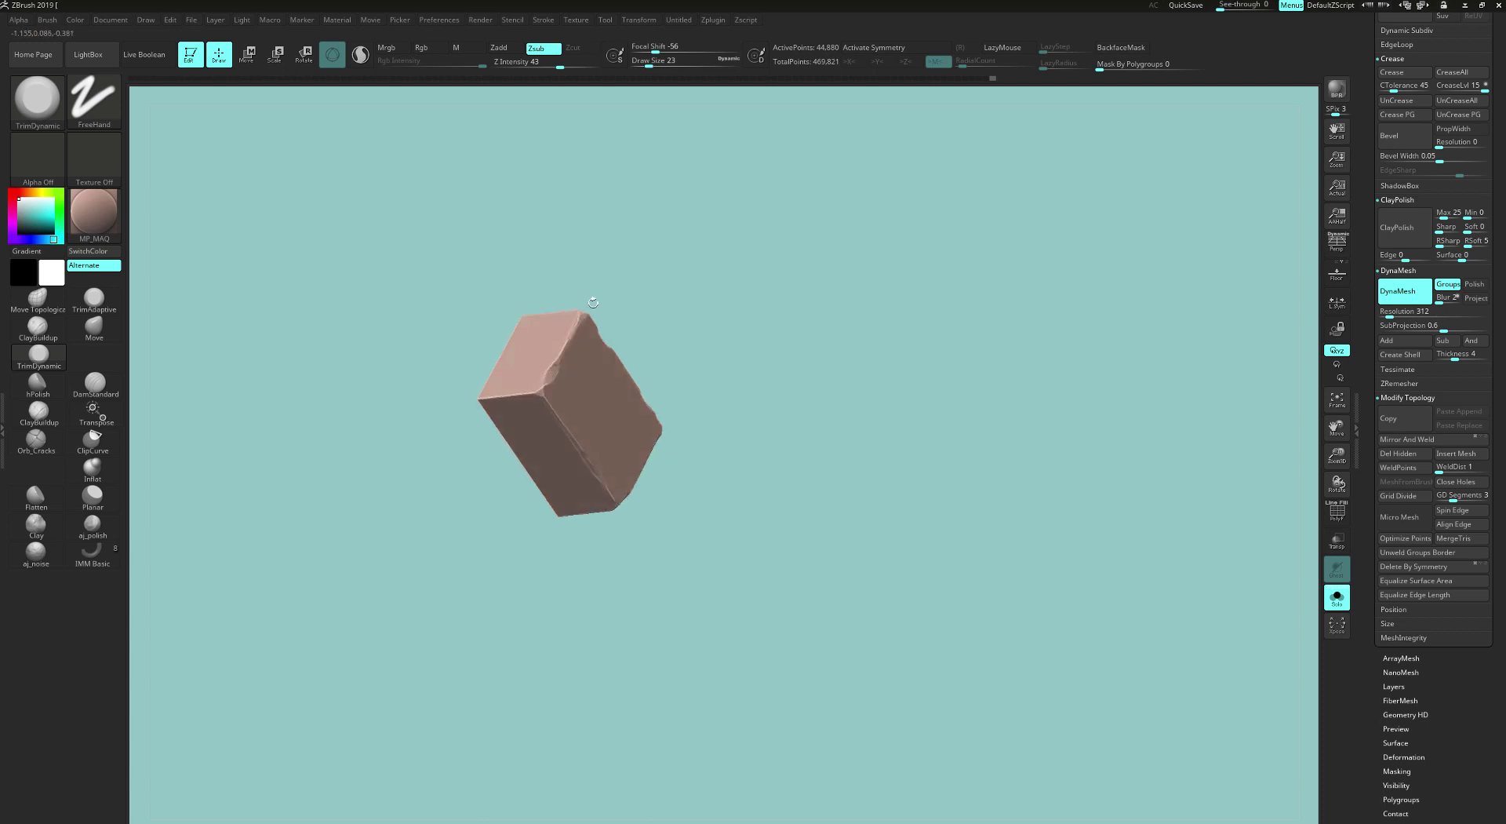
pyautogui.keyDown('shift'); pyautogui.moveTo(749, 329); pyautogui.dragTo(749, 387); pyautogui.keyUp('shift')
# Step: Reveal the wall, isolate the small block beneath the chipped medium one, and cut notches and a broad corner facet into its front face
pyautogui.keyDown('ctrl'); pyautogui.keyDown('shift'); pyautogui.click(857, 601); pyautogui.keyUp('shift'); pyautogui.keyUp('ctrl')
pyautogui.moveTo(857, 602); pyautogui.dragTo(836, 570)
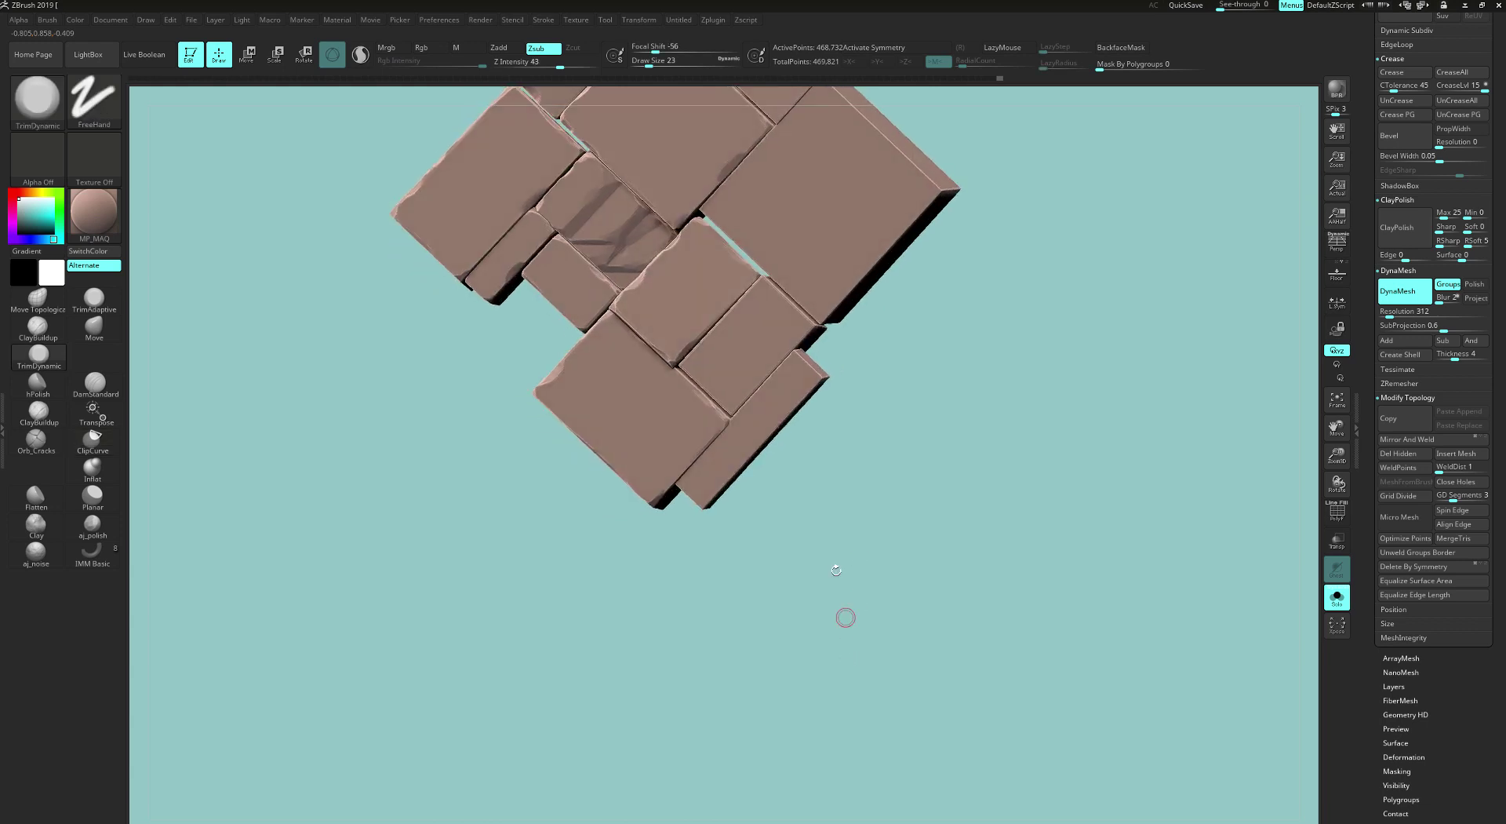
pyautogui.keyDown('ctrl'); pyautogui.keyDown('shift'); pyautogui.click(747, 390); pyautogui.keyUp('shift'); pyautogui.keyUp('ctrl')
pyautogui.moveTo(824, 426); pyautogui.dragTo(763, 387)
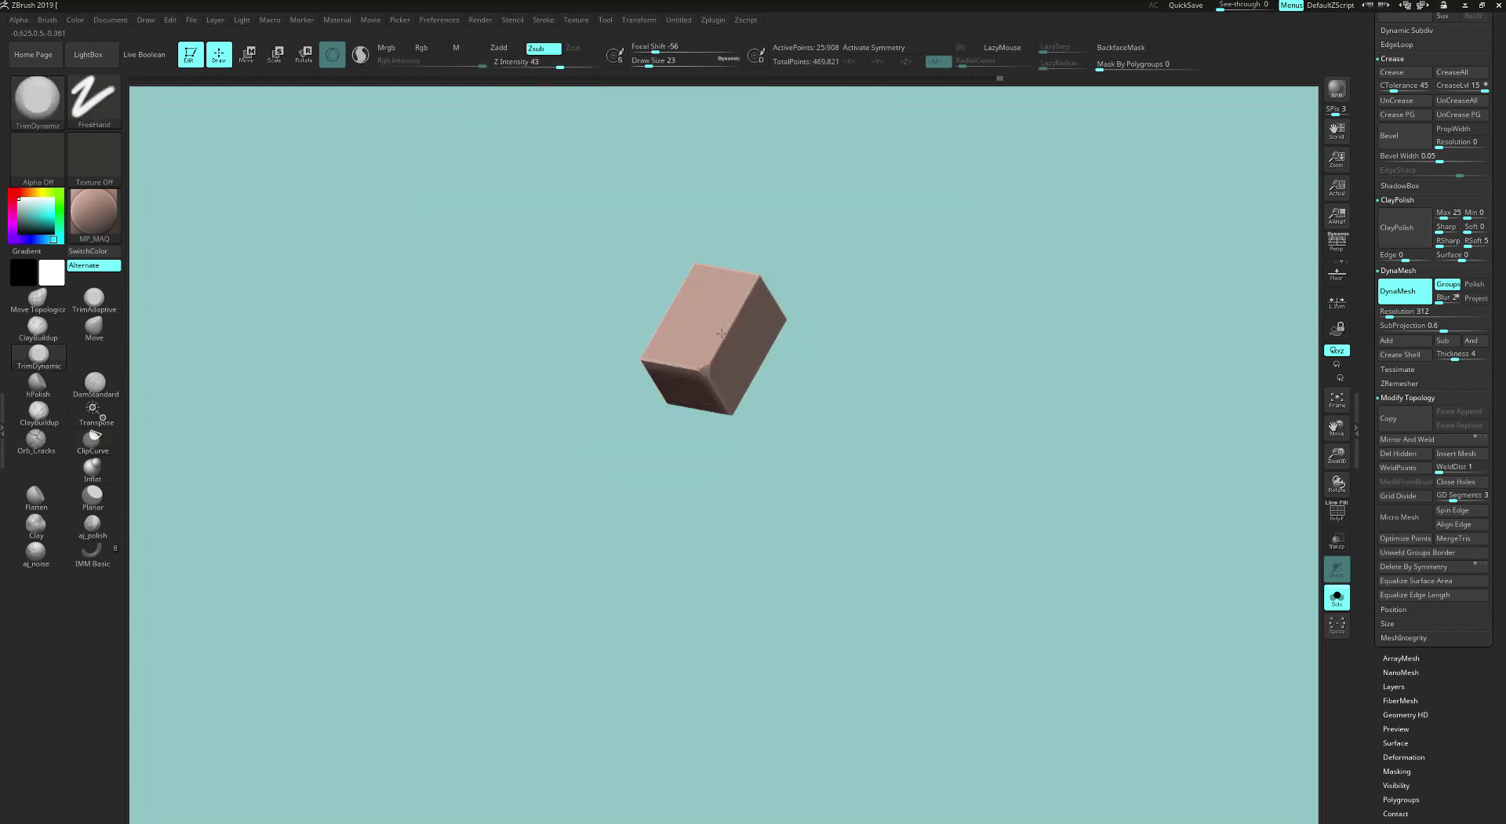
pyautogui.moveTo(754, 279); pyautogui.dragTo(815, 337)
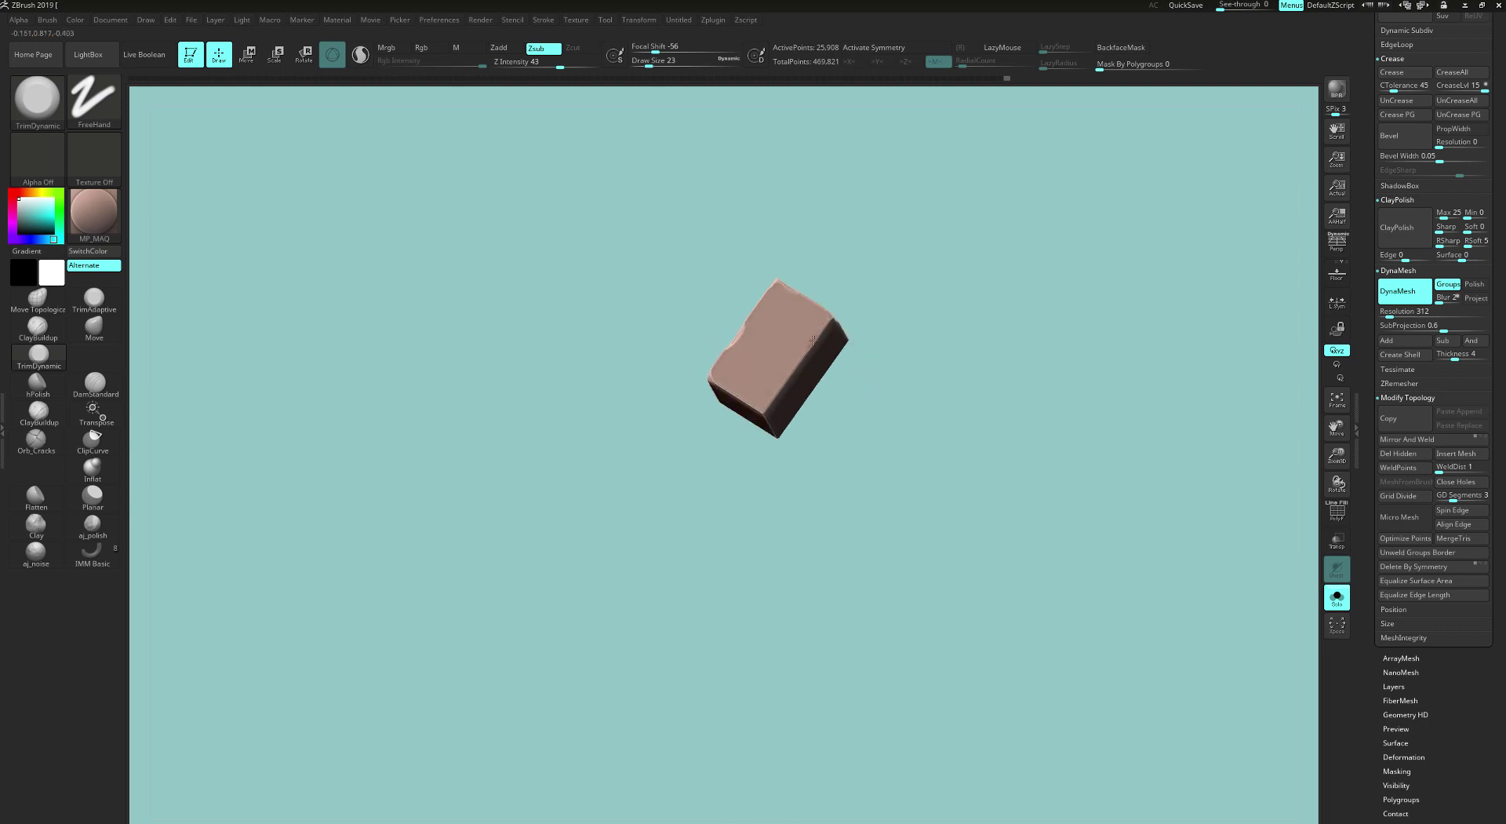
pyautogui.click(656, 62)
pyautogui.moveTo(829, 309); pyautogui.dragTo(849, 315)
pyautogui.moveTo(791, 378)
pyautogui.mouseDown()
pyautogui.moveTo(770, 407)
pyautogui.moveTo(816, 434)
pyautogui.moveTo(816, 454)
pyautogui.moveTo(855, 451)
pyautogui.mouseUp()
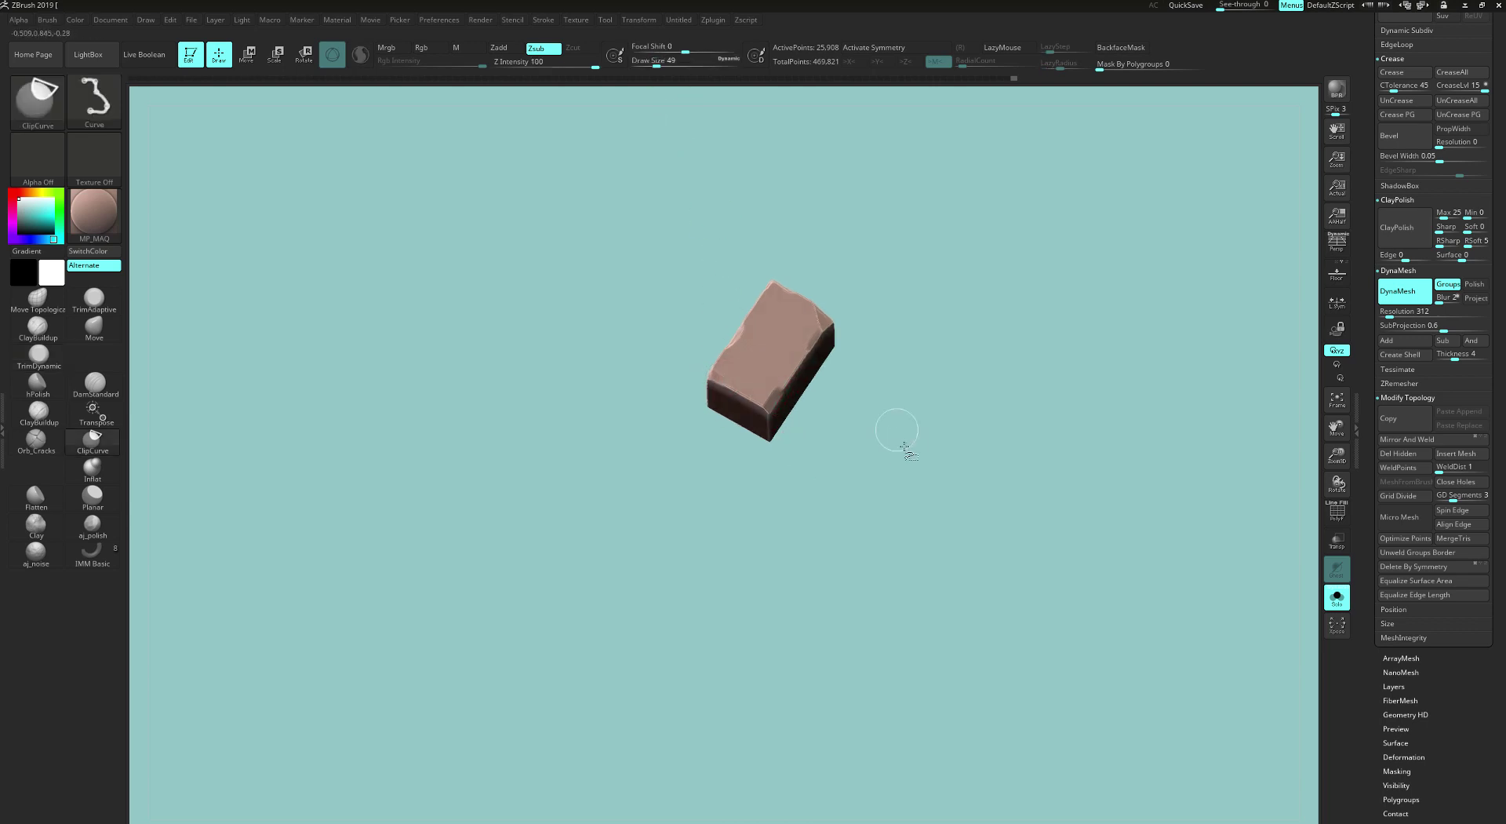
# Step: Reveal the wall, isolate the narrow block along its lower edge, and wear down its front edges with TrimDynamic
pyautogui.keyDown('ctrl'); pyautogui.keyDown('shift'); pyautogui.click(900, 441); pyautogui.keyUp('shift'); pyautogui.keyUp('ctrl')
pyautogui.keyDown('ctrl'); pyautogui.keyDown('shift'); pyautogui.click(764, 448); pyautogui.keyUp('shift'); pyautogui.keyUp('ctrl')
pyautogui.moveTo(751, 506)
pyautogui.mouseDown()
pyautogui.moveTo(728, 492)
pyautogui.moveTo(800, 339)
pyautogui.mouseUp()
pyautogui.moveTo(820, 396); pyautogui.dragTo(764, 494)
# Step: Reveal the wall, isolate the large square block, and carve worn edges and diagonal corner ridges at draw size 22
pyautogui.keyDown('ctrl'); pyautogui.keyDown('shift'); pyautogui.click(808, 486); pyautogui.keyUp('shift'); pyautogui.keyUp('ctrl')
pyautogui.keyDown('ctrl'); pyautogui.keyDown('shift'); pyautogui.click(823, 196); pyautogui.keyUp('shift'); pyautogui.keyUp('ctrl')
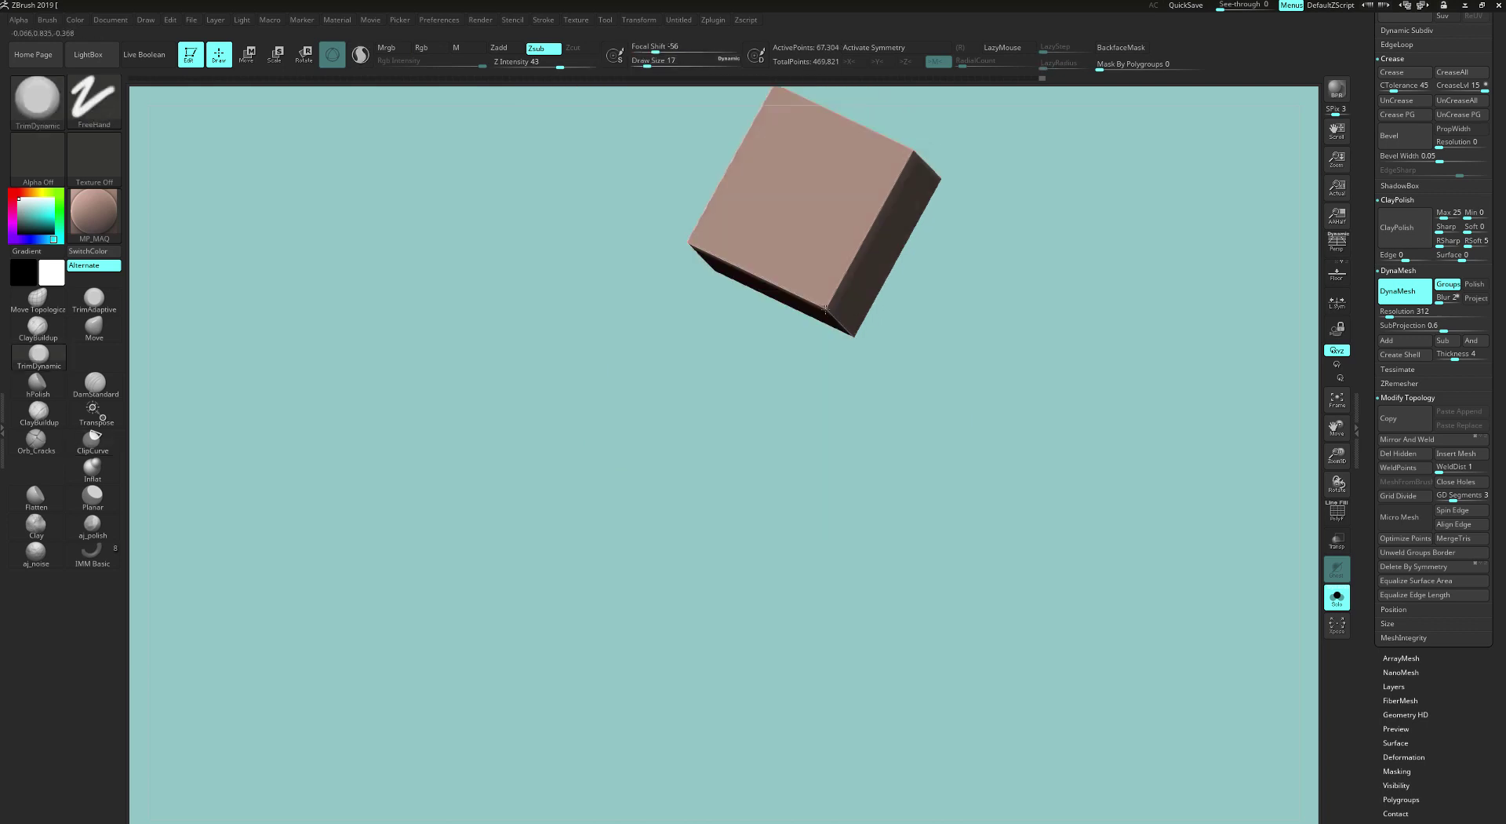
pyautogui.moveTo(657, 63); pyautogui.dragTo(649, 63)
pyautogui.moveTo(844, 277); pyautogui.dragTo(833, 302)
pyautogui.moveTo(941, 290); pyautogui.dragTo(963, 180)
pyautogui.moveTo(838, 210)
pyautogui.keyDown('ctrl'); pyautogui.keyDown('shift'); pyautogui.mouseDown()
pyautogui.moveTo(904, 252)
pyautogui.moveTo(998, 198)
pyautogui.moveTo(790, 194)
pyautogui.mouseUp(); pyautogui.keyUp('shift'); pyautogui.keyUp('ctrl')
pyautogui.moveTo(663, 361); pyautogui.dragTo(701, 174)
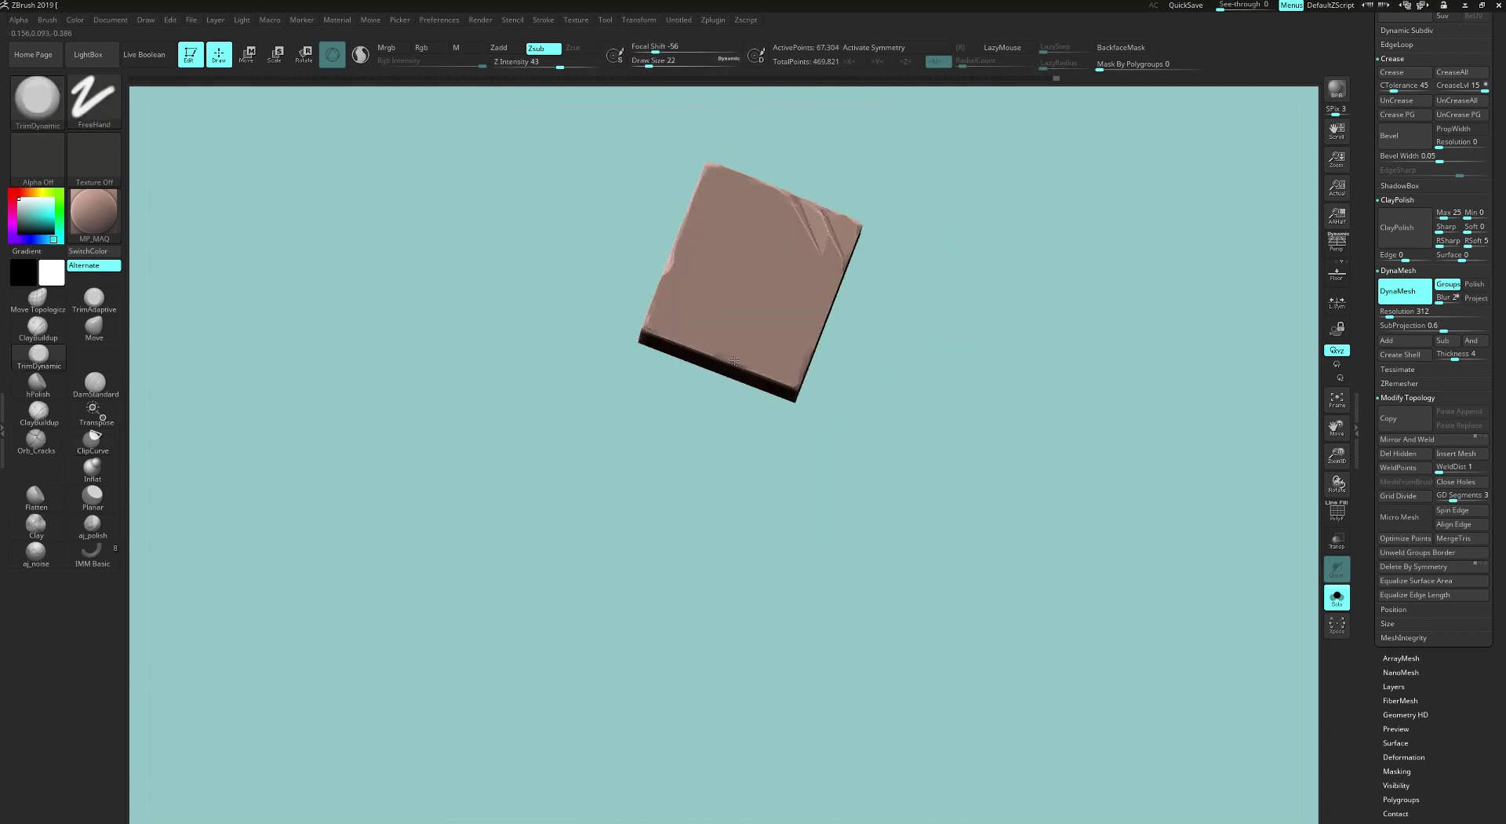
# Step: Reveal the wall, isolate the block protruding above the large square one, and start chipping its front corner and edge with TrimDynamic
pyautogui.keyDown('ctrl'); pyautogui.keyDown('shift'); pyautogui.click(948, 313); pyautogui.keyUp('shift'); pyautogui.keyUp('ctrl')
pyautogui.moveTo(992, 373); pyautogui.dragTo(1045, 451)
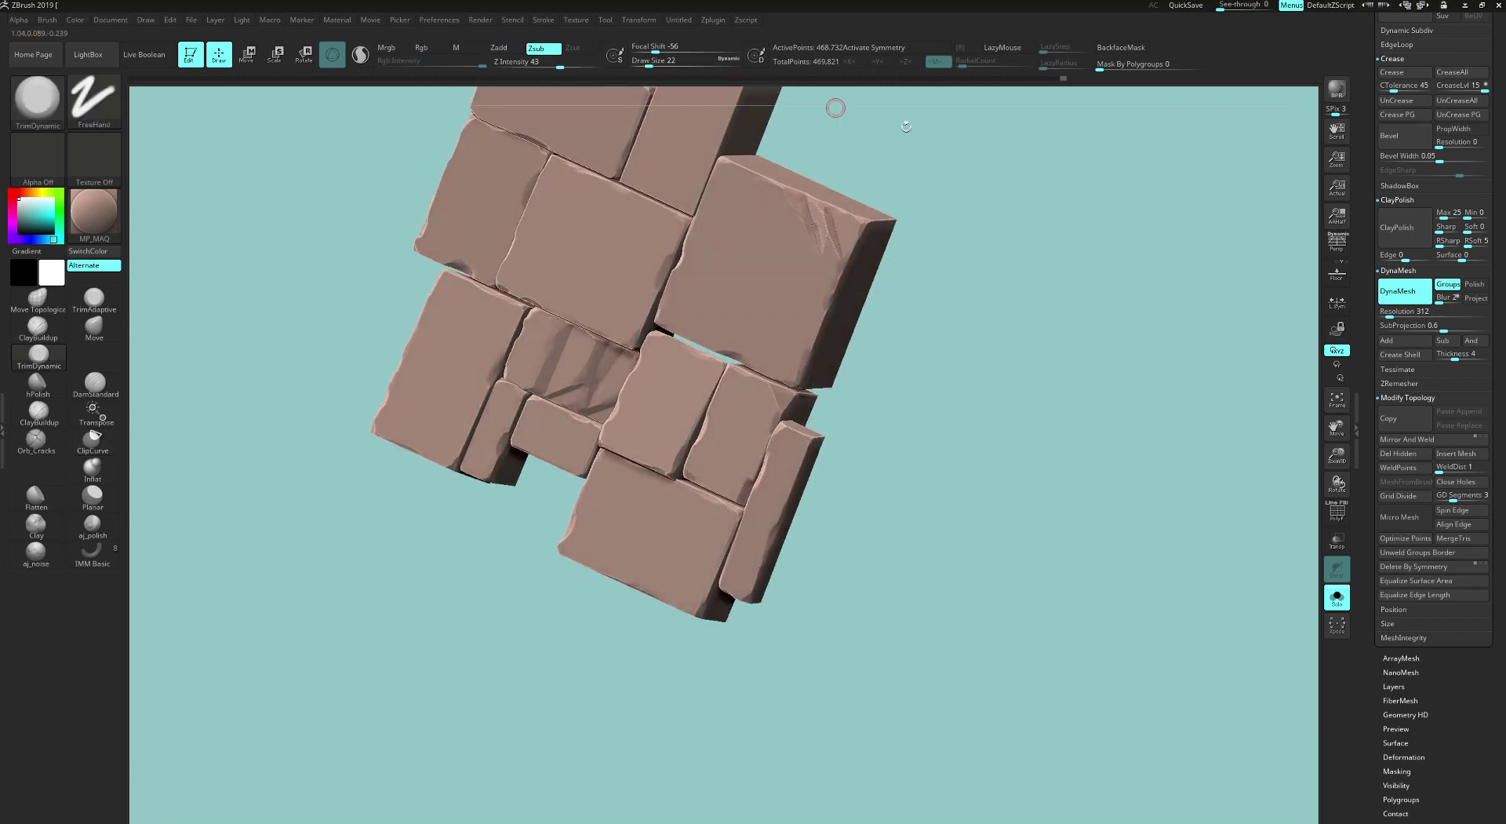
pyautogui.keyDown('shift'); pyautogui.moveTo(836, 106); pyautogui.dragTo(1012, 219); pyautogui.keyUp('shift')
pyautogui.moveTo(1035, 468); pyautogui.dragTo(706, 277)
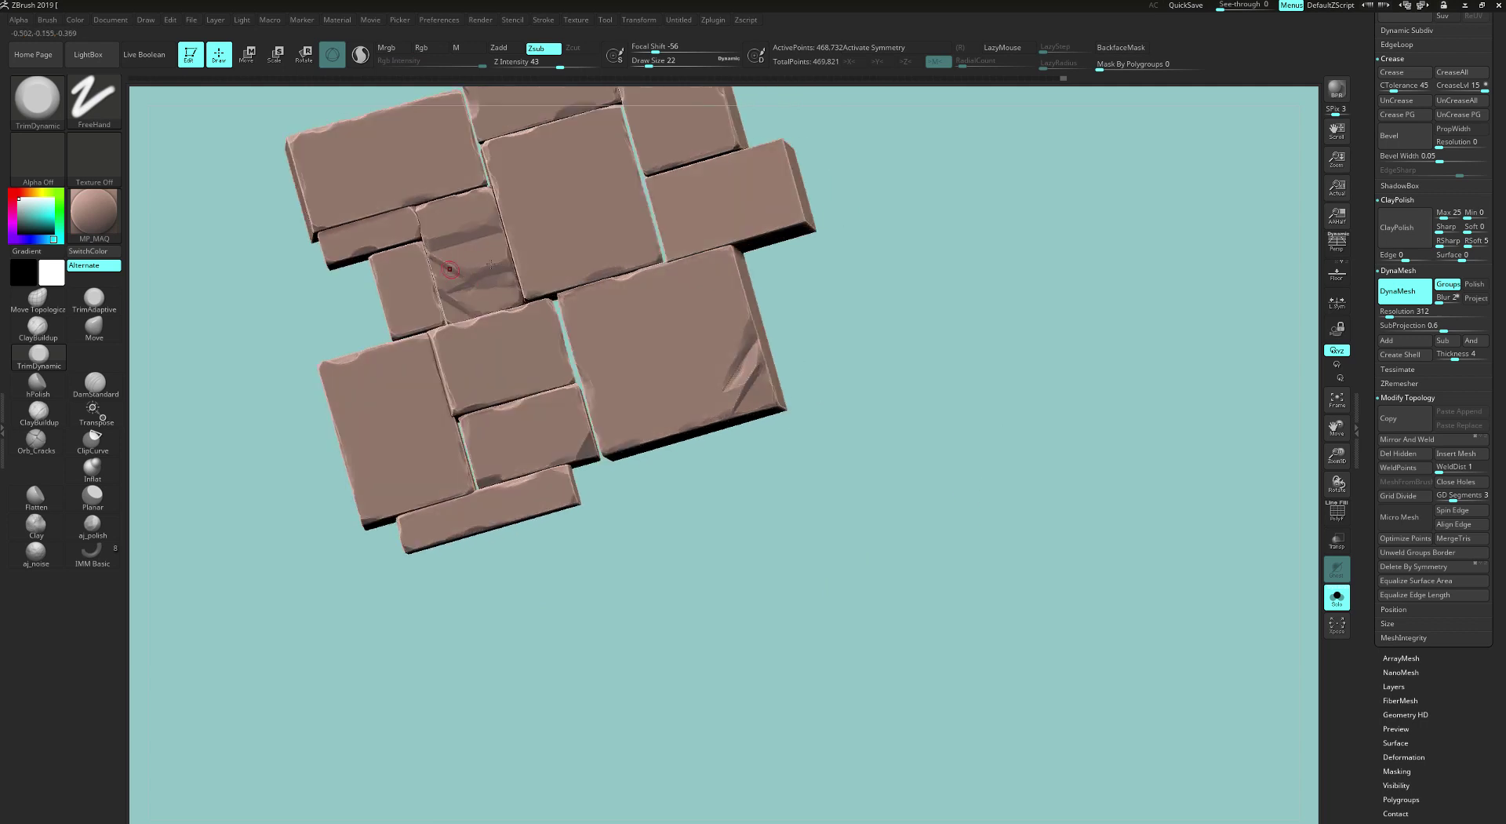
pyautogui.keyDown('alt'); pyautogui.moveTo(915, 363); pyautogui.dragTo(961, 385); pyautogui.keyUp('alt')
pyautogui.moveTo(356, 347); pyautogui.dragTo(423, 307)
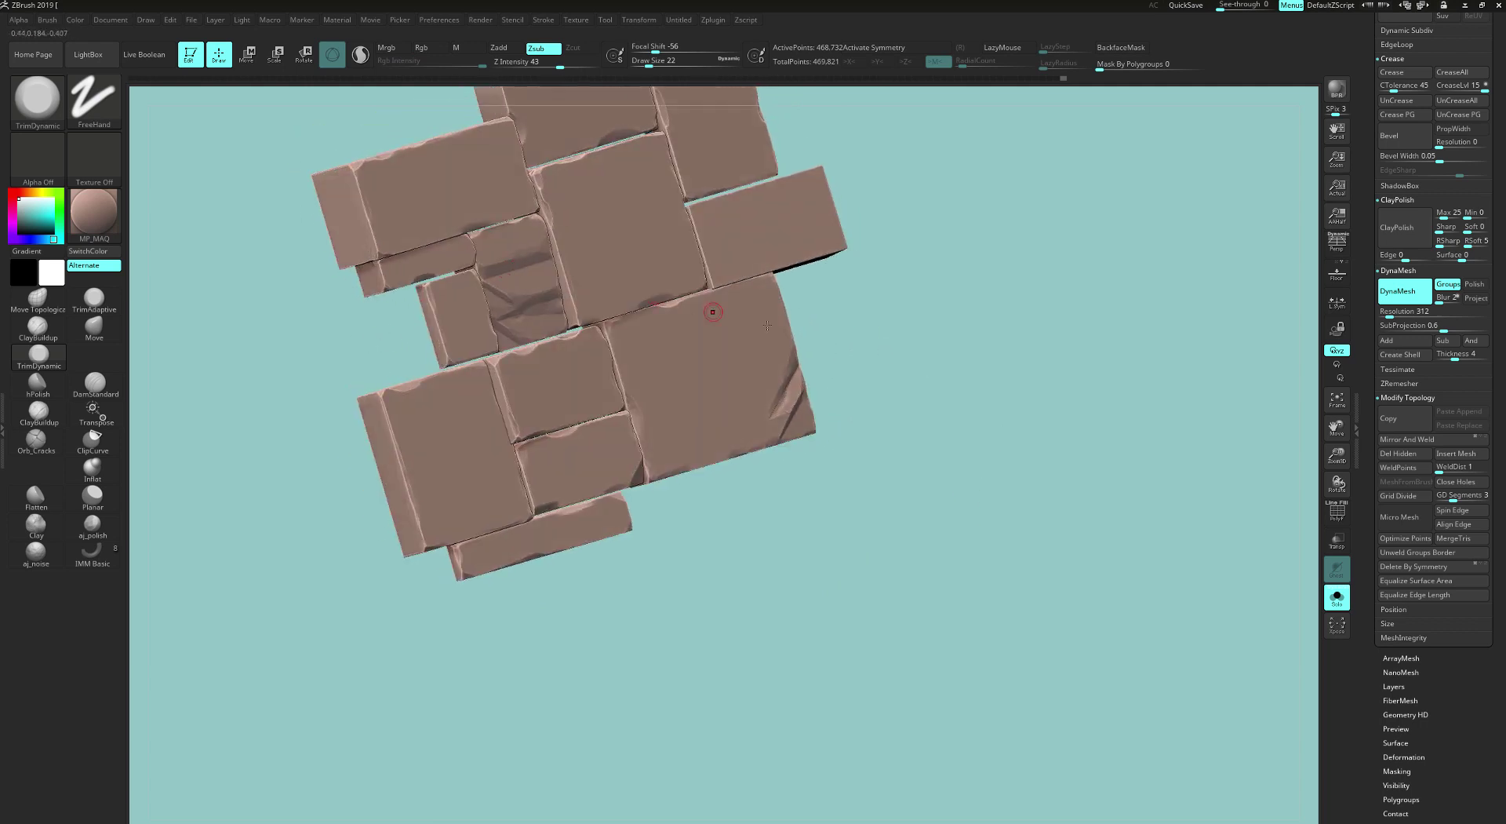
pyautogui.keyDown('alt'); pyautogui.moveTo(958, 378); pyautogui.dragTo(952, 434); pyautogui.keyUp('alt')
pyautogui.keyDown('ctrl'); pyautogui.keyDown('shift'); pyautogui.click(752, 275); pyautogui.keyUp('shift'); pyautogui.keyUp('ctrl')
pyautogui.moveTo(728, 370); pyautogui.dragTo(804, 412)
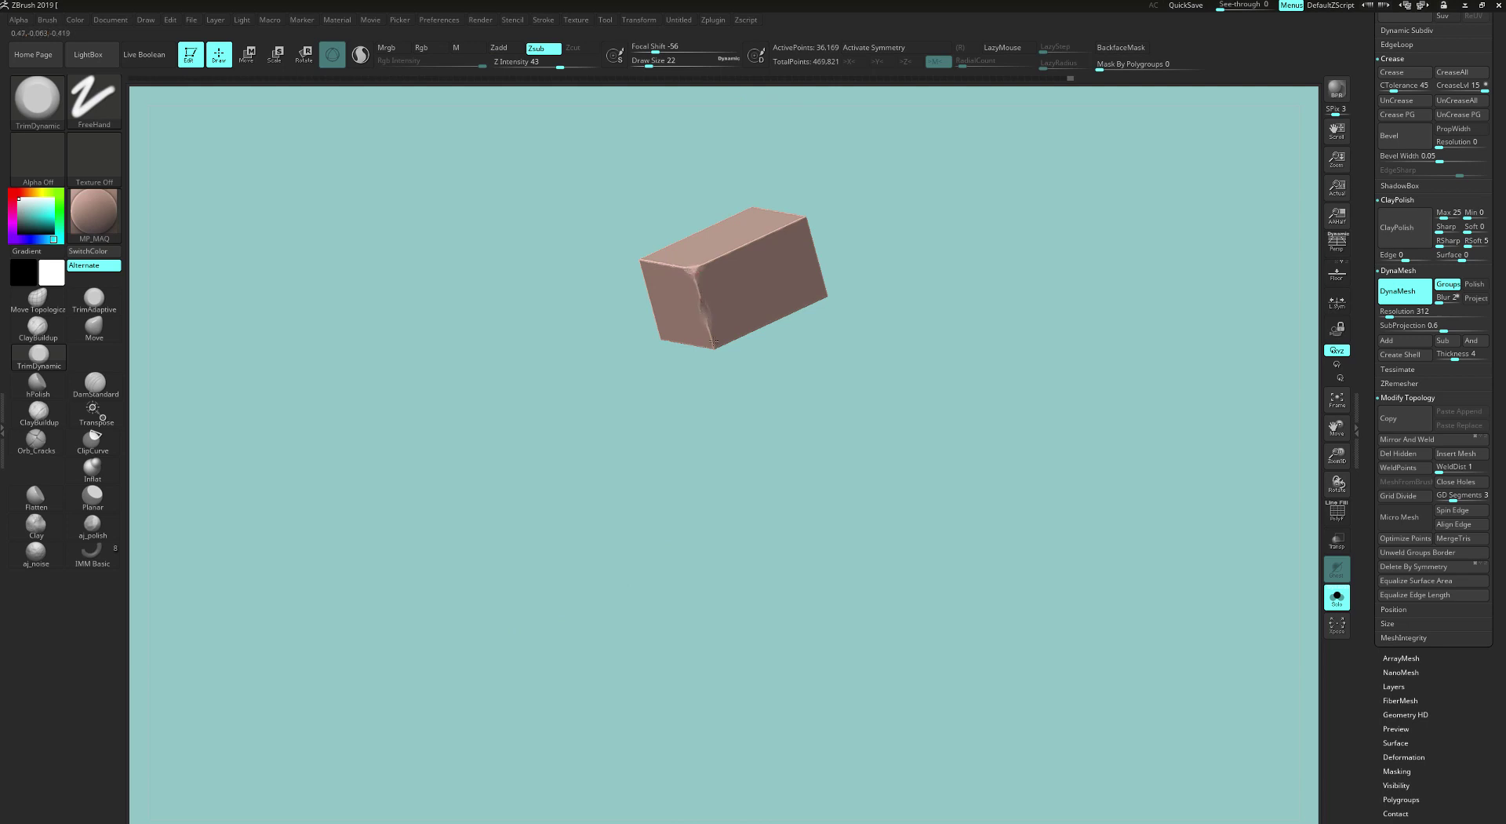
pyautogui.moveTo(713, 343); pyautogui.dragTo(716, 352)
pyautogui.moveTo(719, 403); pyautogui.dragTo(741, 343)
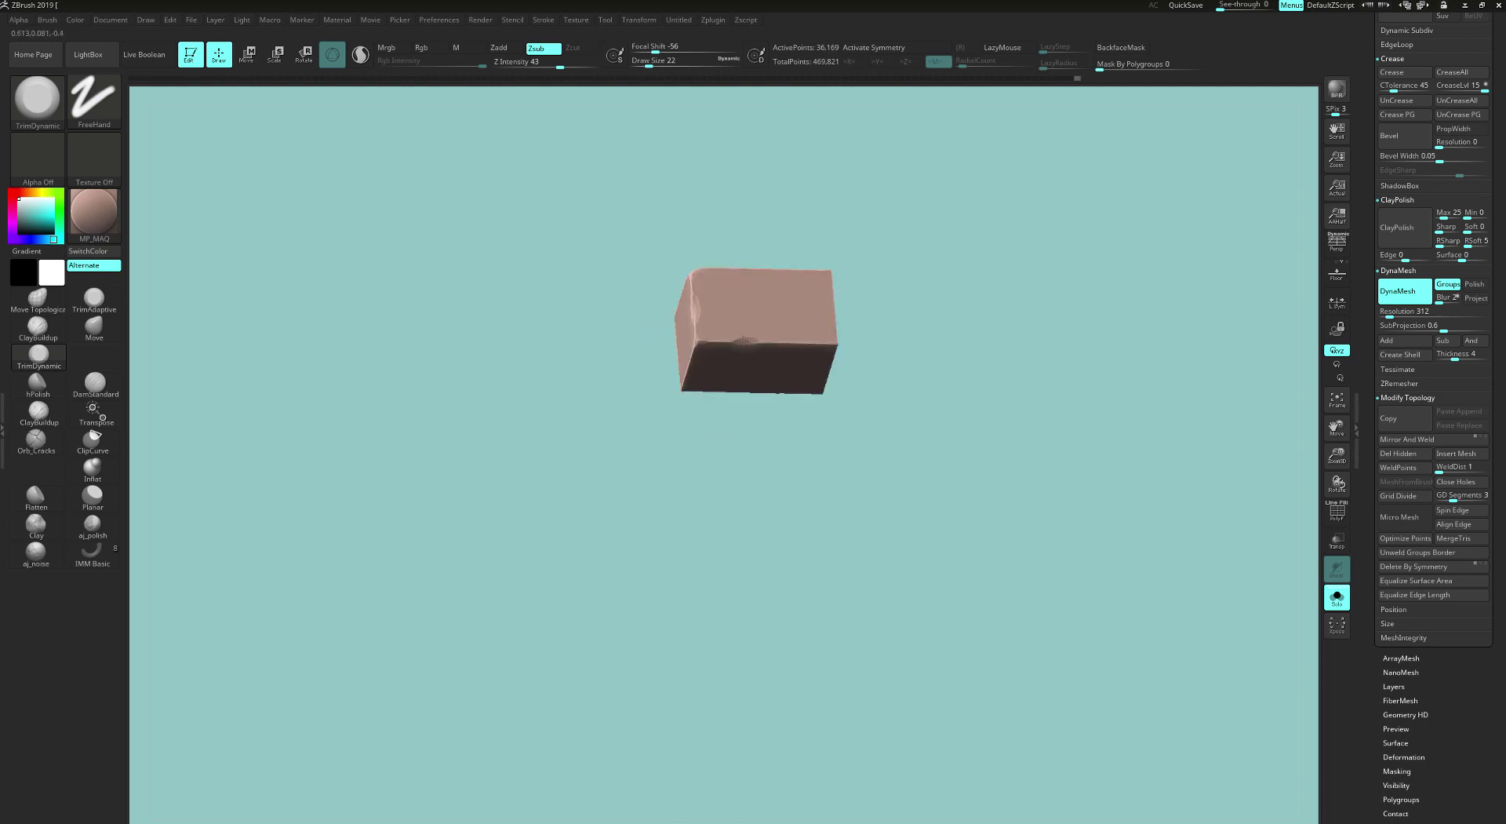
# Step: Chip the remaining front edges and corners of the protruding block, and reveal the whole wall
pyautogui.moveTo(809, 339)
pyautogui.mouseDown(button='right')
pyautogui.moveTo(826, 342)
pyautogui.moveTo(833, 324)
pyautogui.mouseUp(button='right')
pyautogui.moveTo(899, 234); pyautogui.dragTo(858, 267)
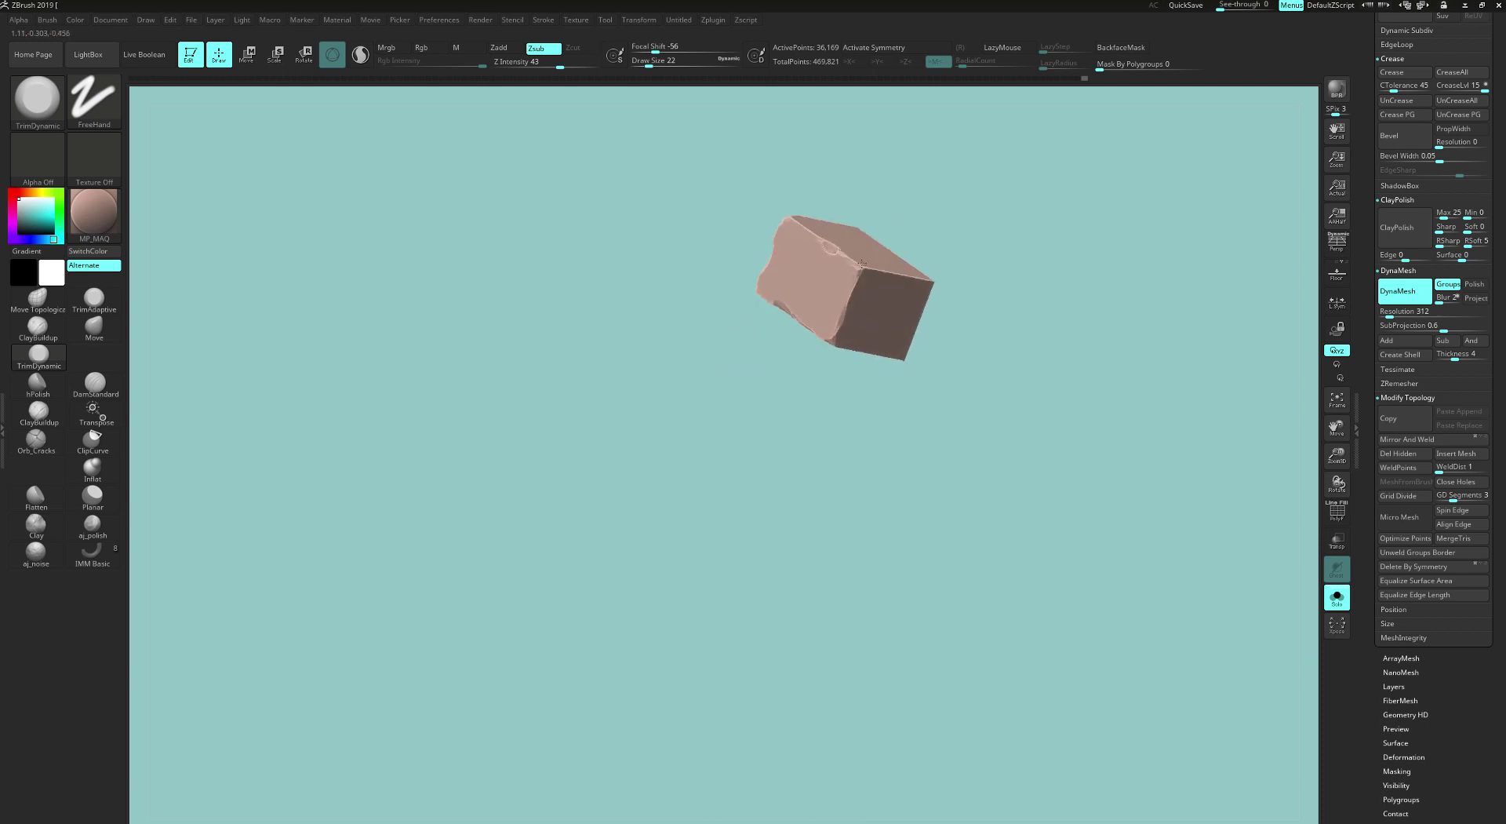
pyautogui.moveTo(862, 264); pyautogui.dragTo(985, 403, button='right')
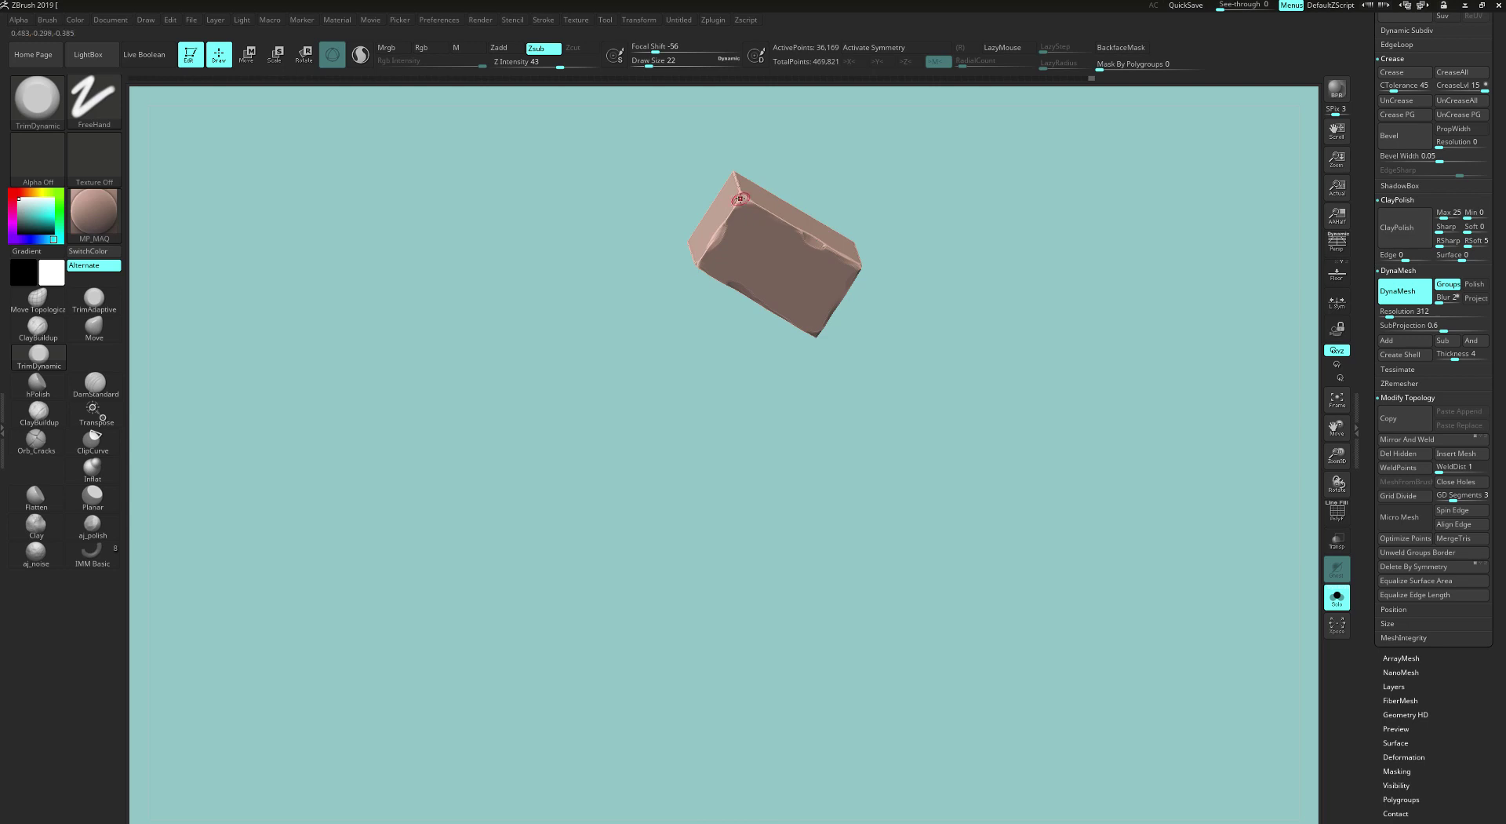
pyautogui.moveTo(740, 199); pyautogui.dragTo(749, 434, button='right')
pyautogui.moveTo(753, 340)
pyautogui.keyDown('shift'); pyautogui.mouseDown()
pyautogui.moveTo(790, 424)
pyautogui.moveTo(679, 134)
pyautogui.mouseUp(); pyautogui.keyUp('shift')
pyautogui.keyDown('ctrl'); pyautogui.keyDown('shift'); pyautogui.click(1043, 414); pyautogui.keyUp('shift'); pyautogui.keyUp('ctrl')
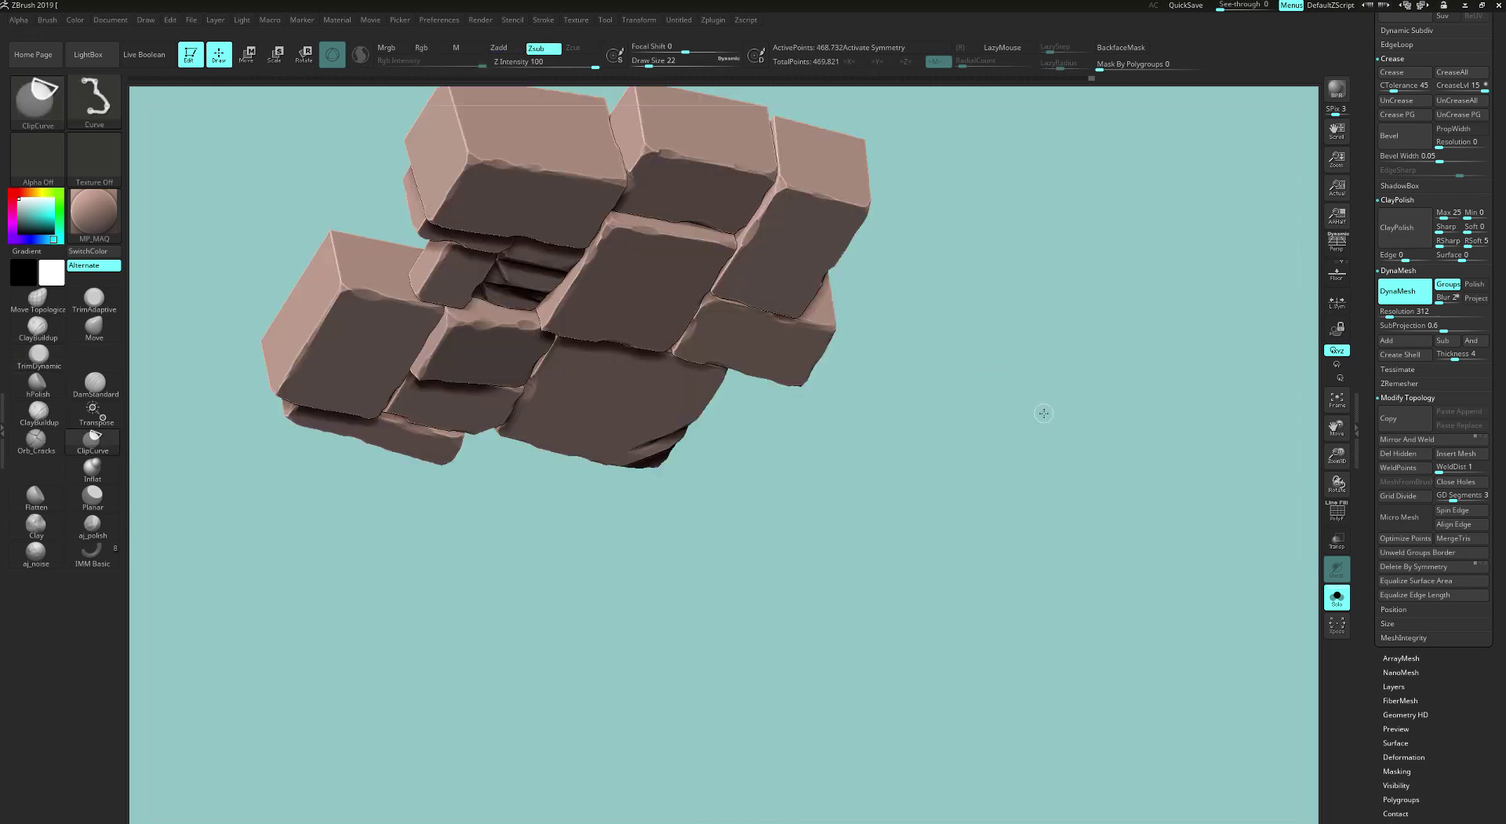
pyautogui.moveTo(1044, 413)
pyautogui.mouseDown()
pyautogui.moveTo(1093, 508)
pyautogui.moveTo(1124, 517)
pyautogui.moveTo(1073, 505)
pyautogui.moveTo(1093, 514)
pyautogui.moveTo(1040, 549)
pyautogui.mouseUp()
# Step: Open the surface noise editor for the whole wall
pyautogui.moveTo(1459, 672); pyautogui.dragTo(1451, 608)
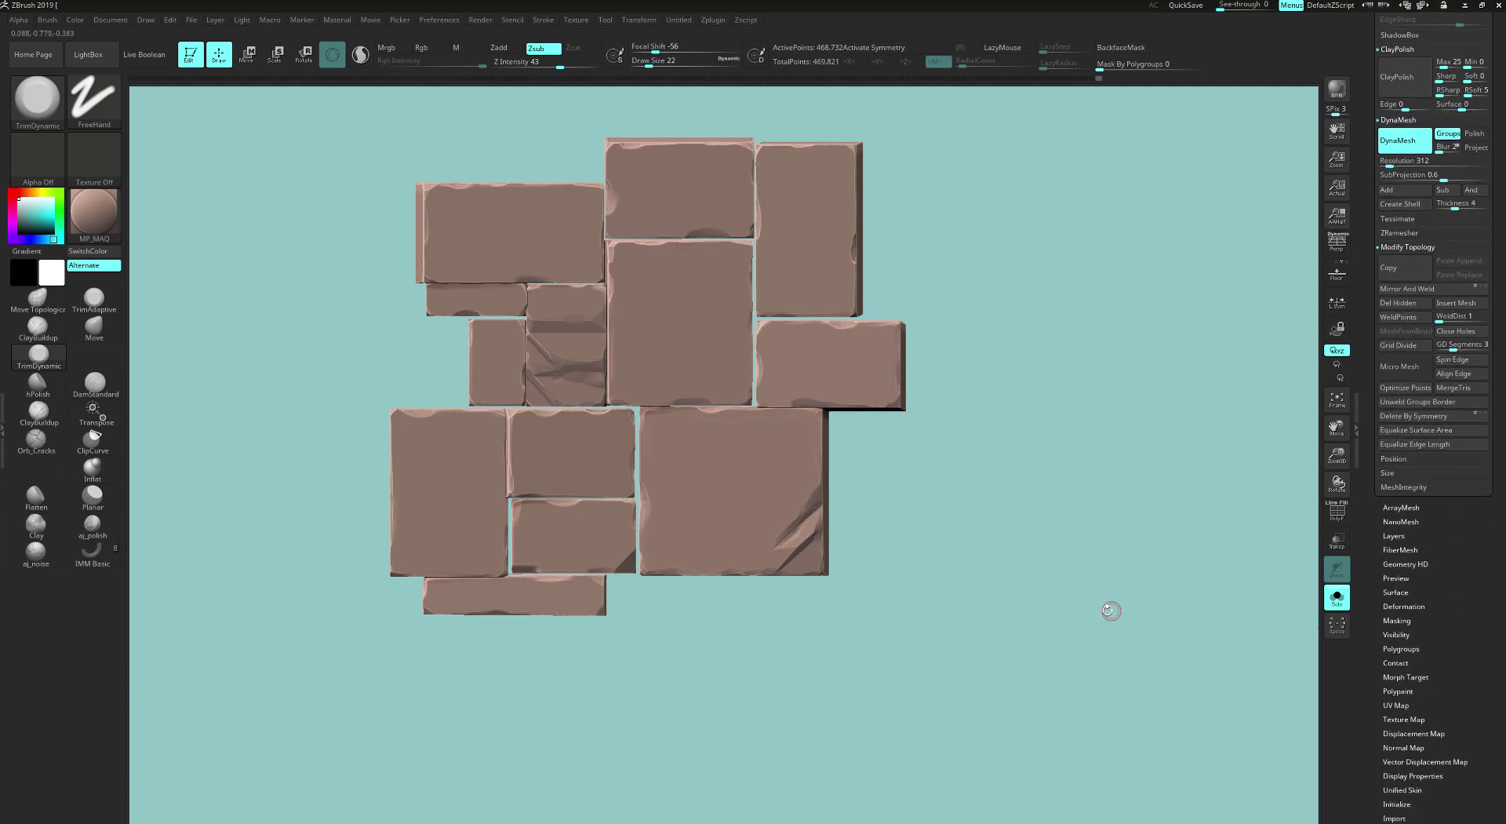
pyautogui.moveTo(1109, 609); pyautogui.dragTo(1115, 636)
pyautogui.moveTo(1474, 642); pyautogui.dragTo(1471, 543)
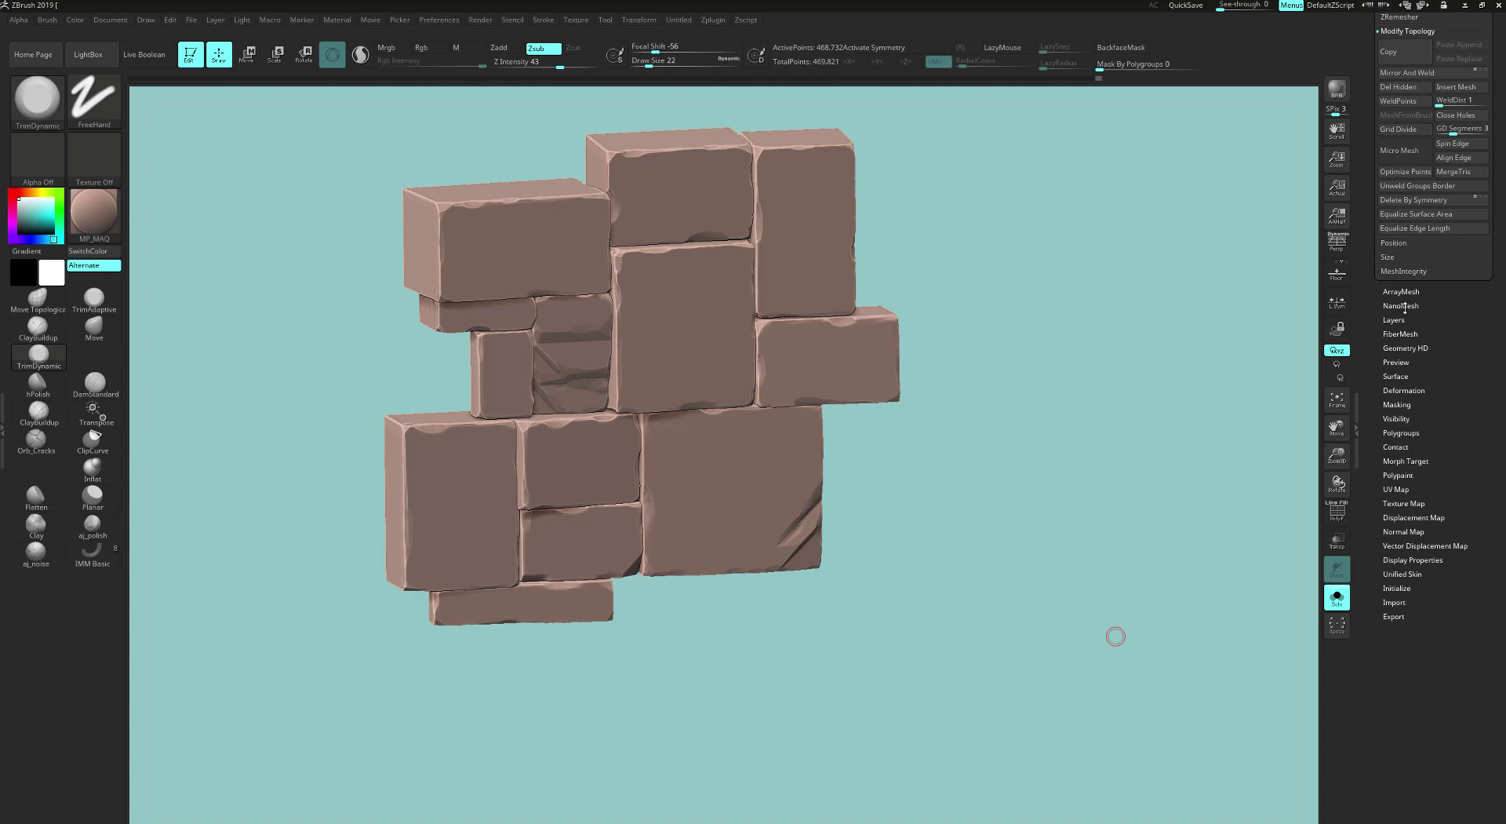
pyautogui.scroll(5, 1423, 366)
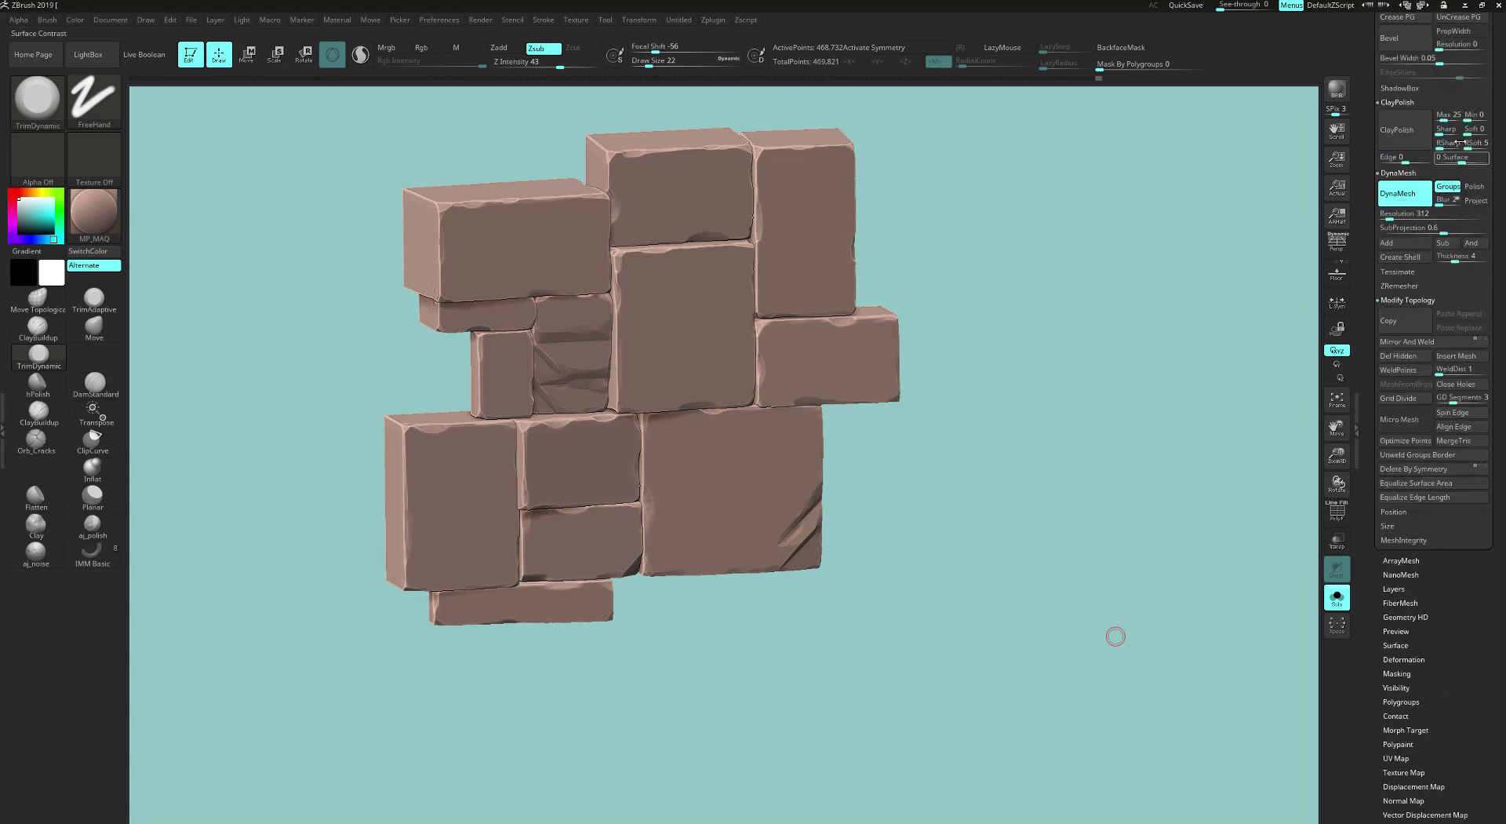
pyautogui.scroll(-5, 1441, 412)
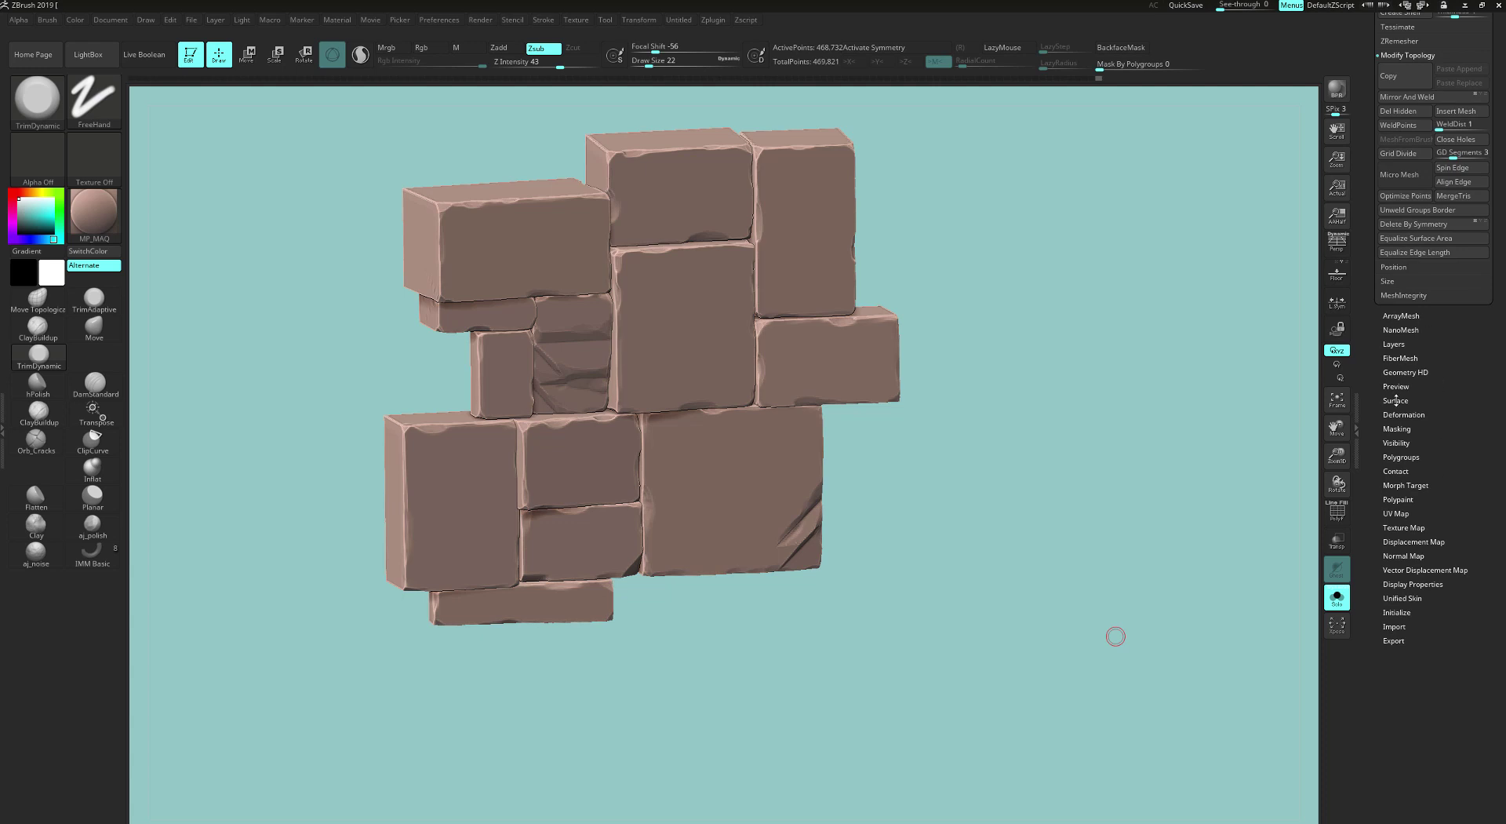
pyautogui.click(1395, 400)
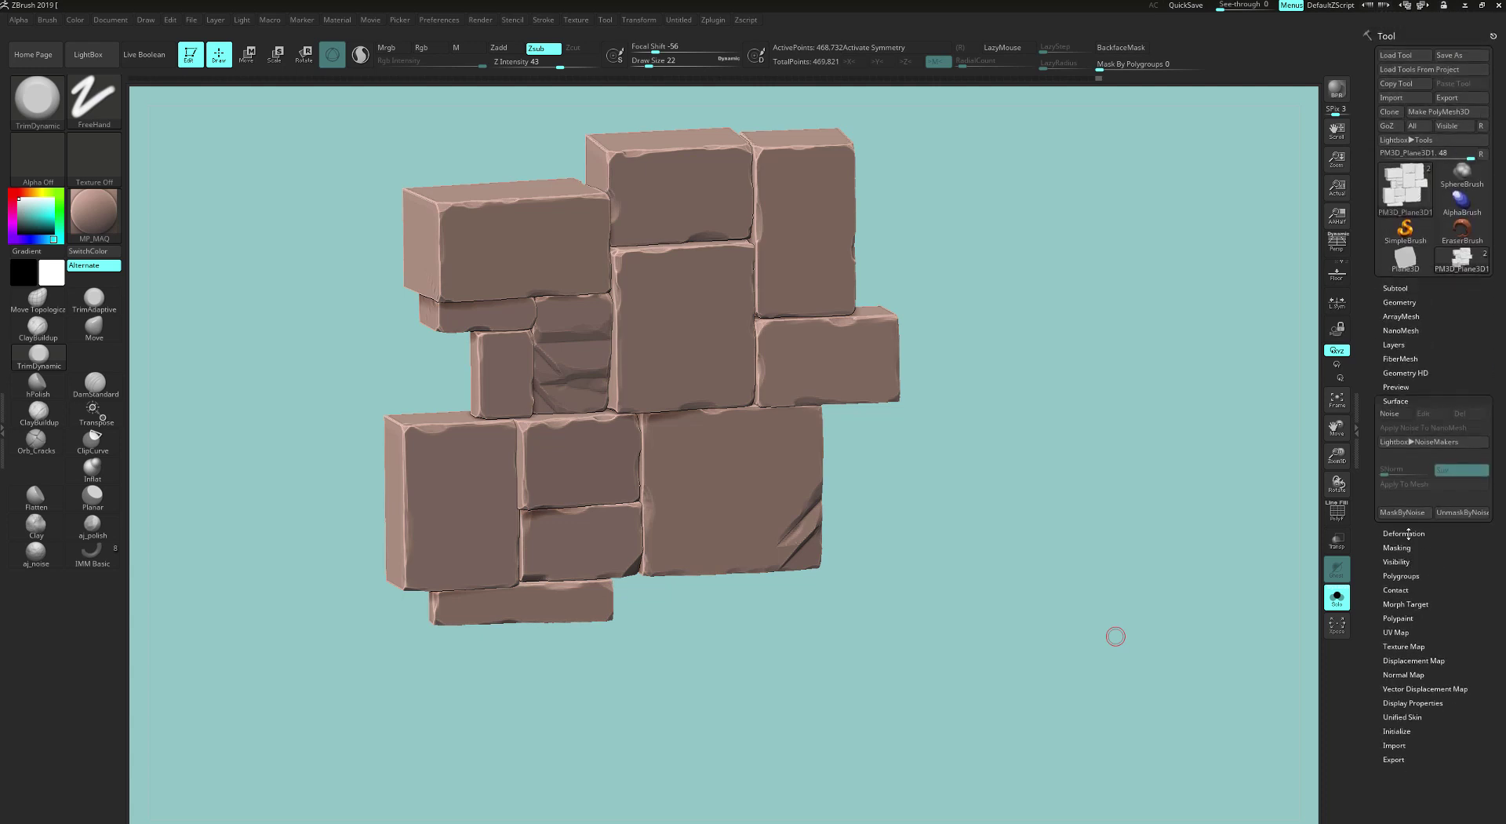
pyautogui.click(1389, 387)
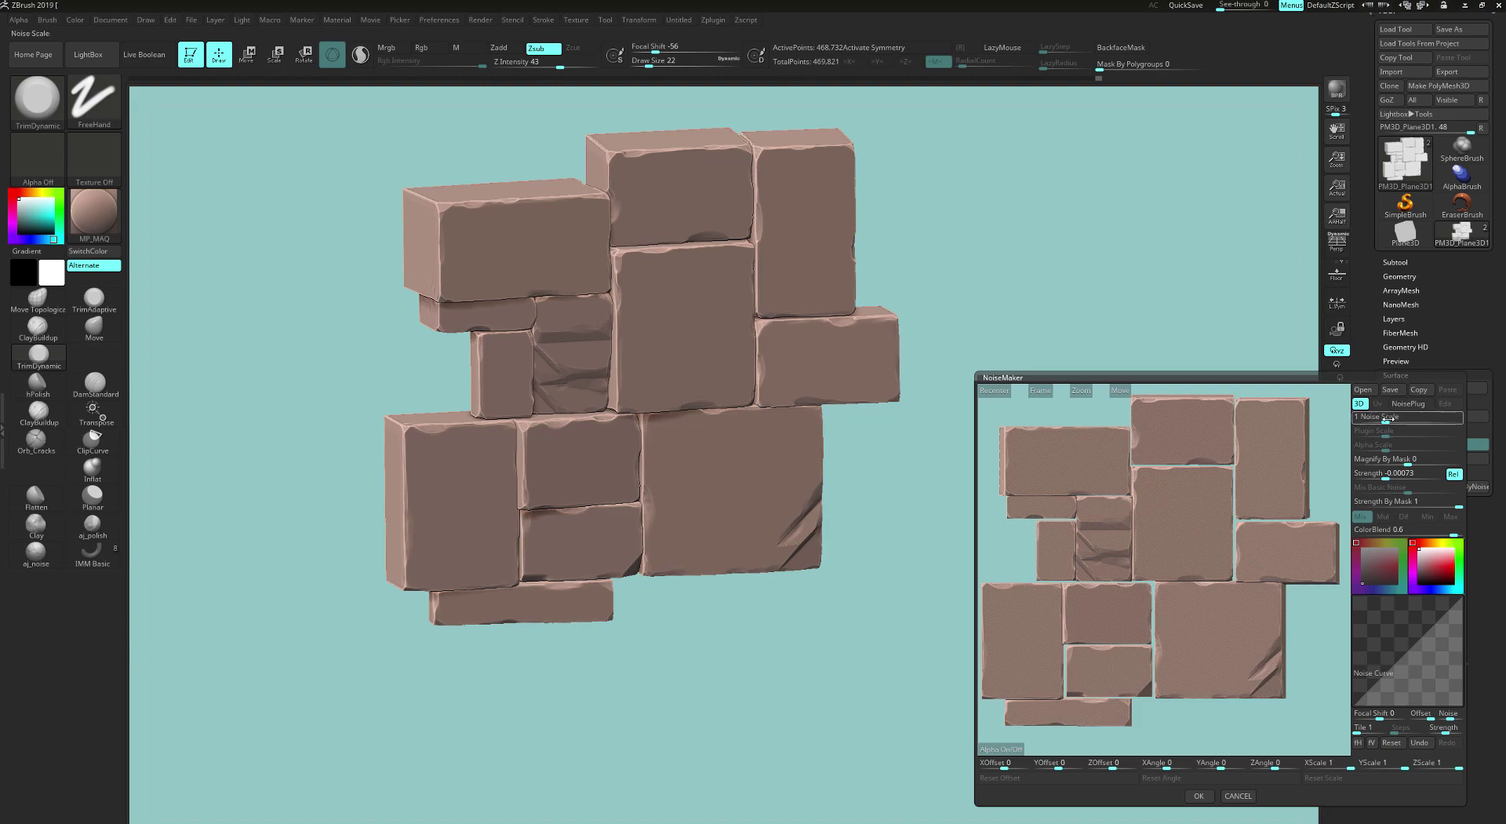
# Step: Add surface noise to the wall with a noise scale of 97.96565 and a steep, late-rising noise curve that leaves scattered pits
pyautogui.moveTo(1386, 420); pyautogui.dragTo(1422, 419)
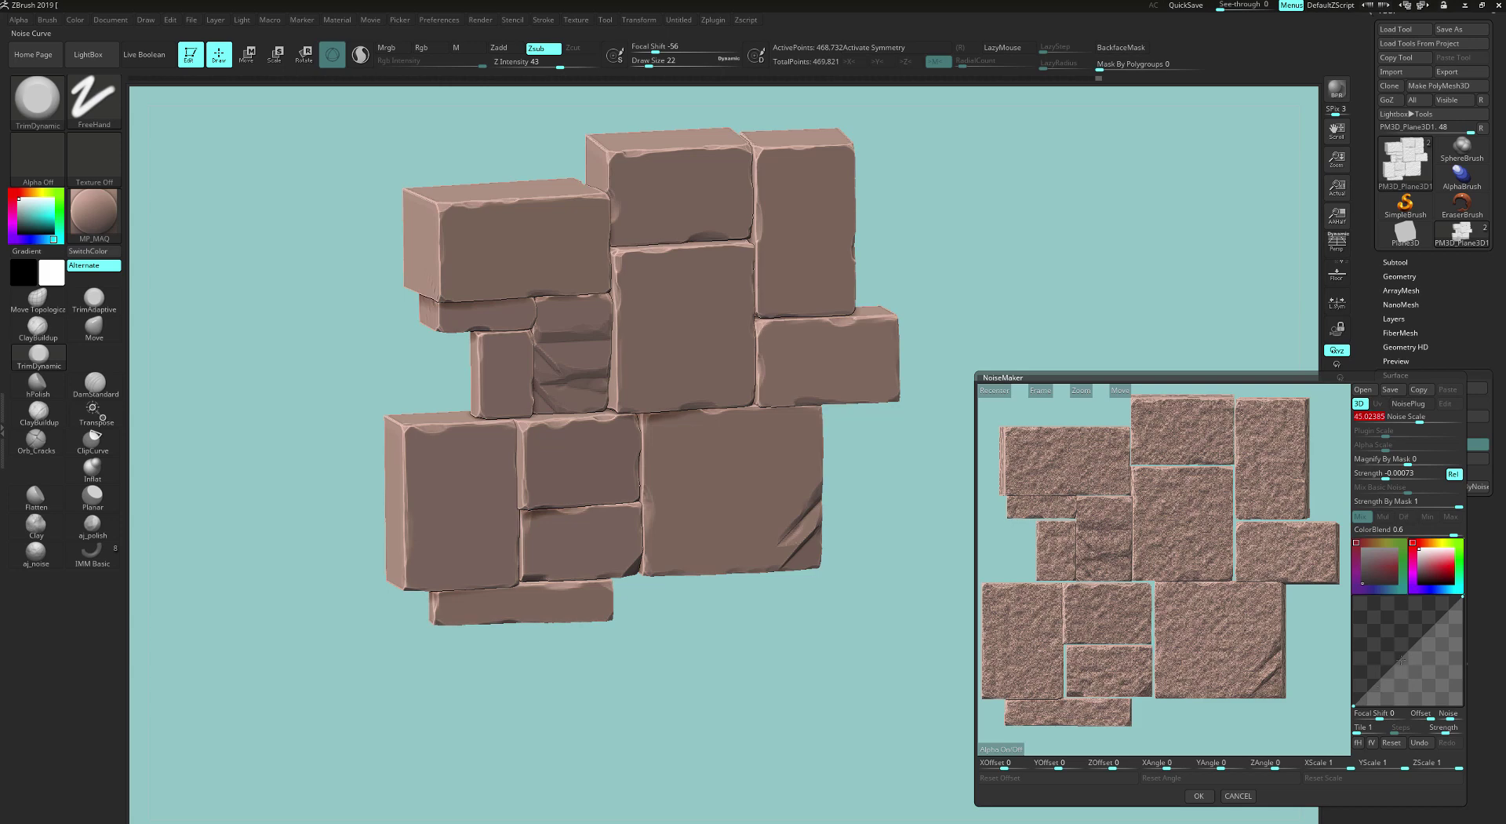
pyautogui.moveTo(1397, 660); pyautogui.dragTo(1433, 666)
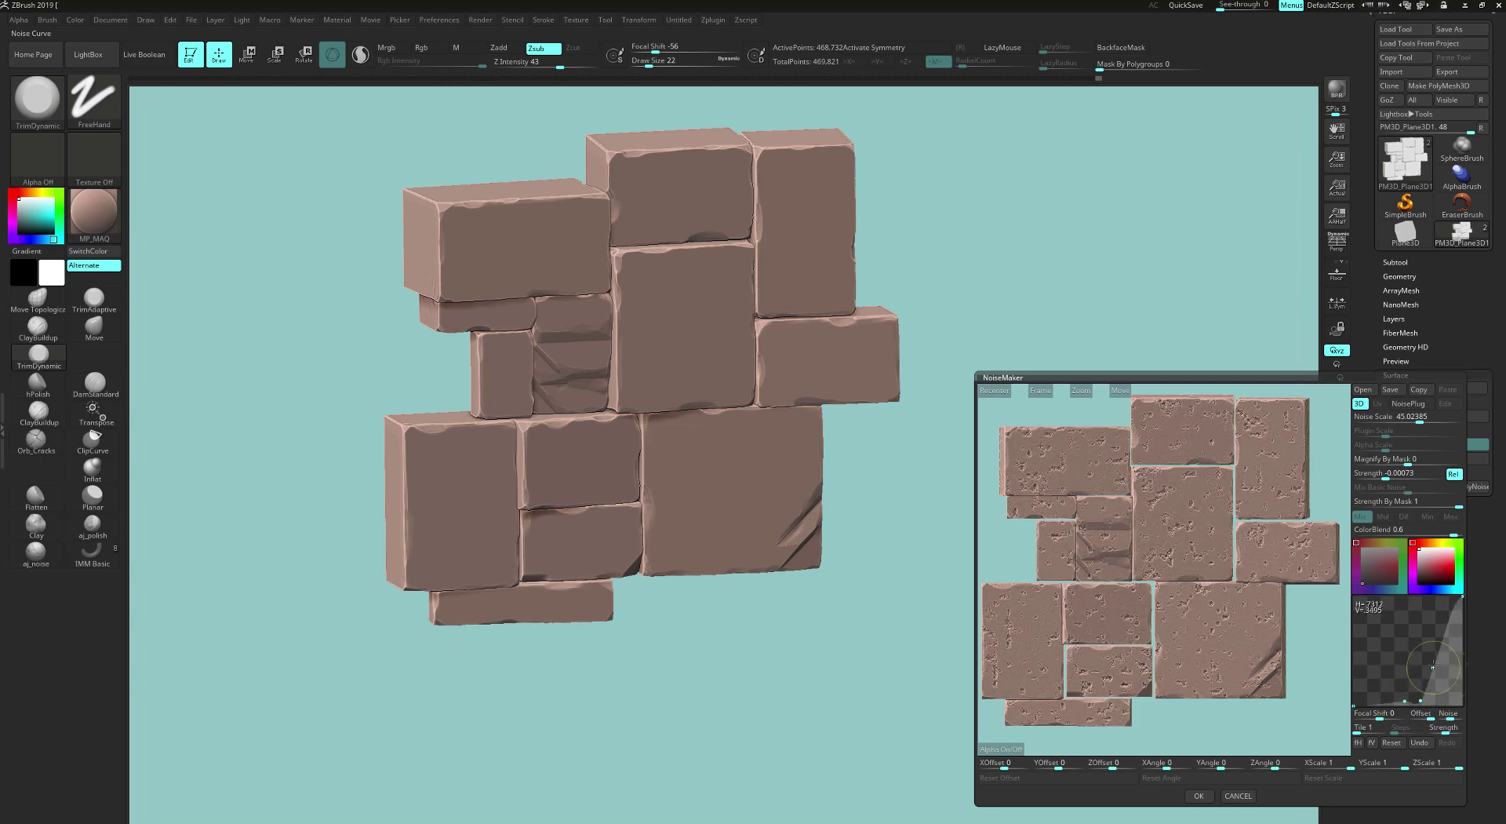
pyautogui.moveTo(1420, 419); pyautogui.dragTo(1431, 421)
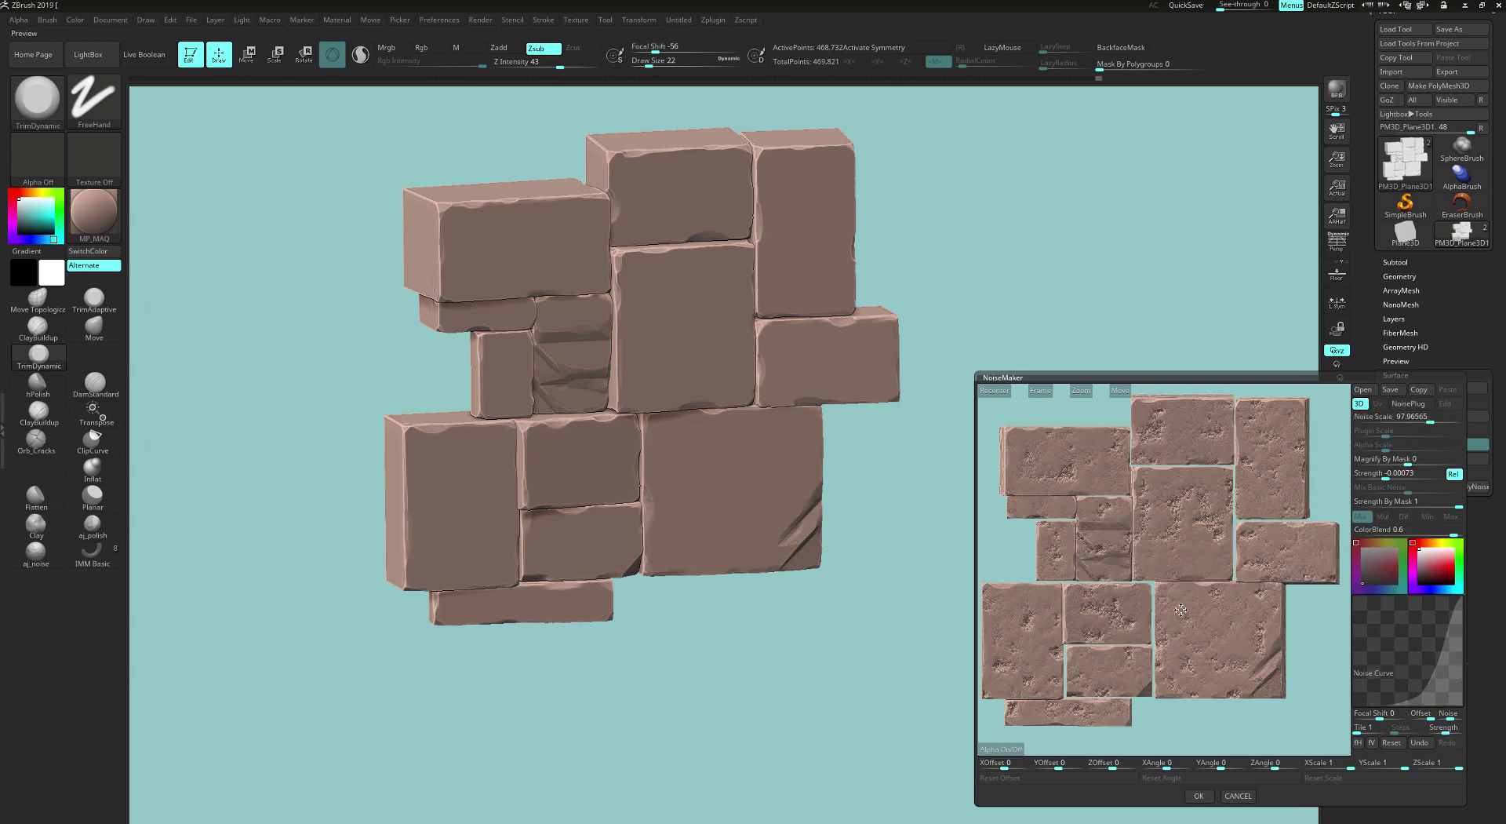
pyautogui.click(1206, 799)
pyautogui.moveTo(934, 746); pyautogui.dragTo(956, 550)
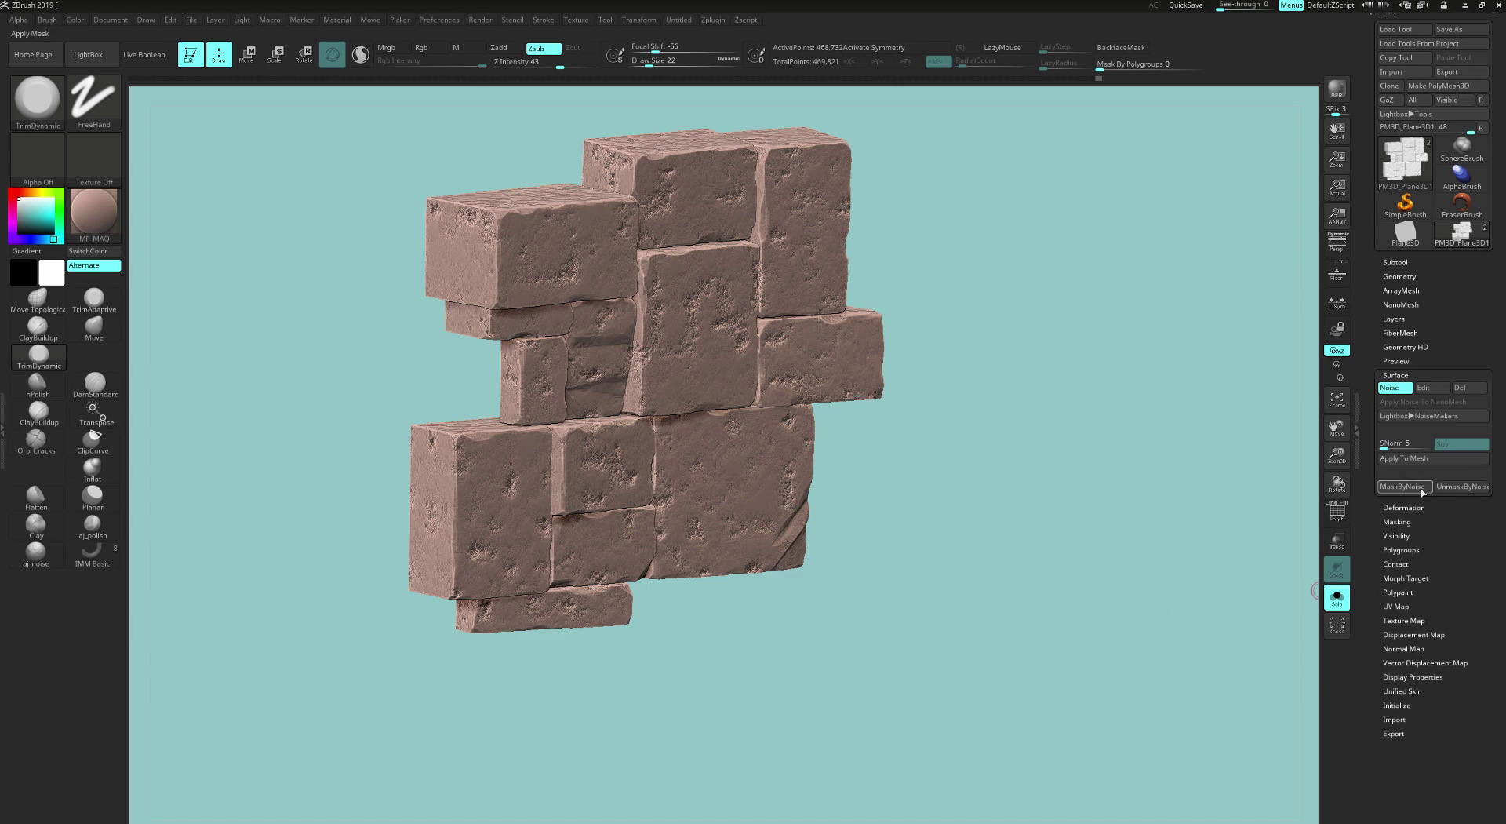
# Step: Apply the surface noise permanently to the wall mesh
pyautogui.click(1421, 458)
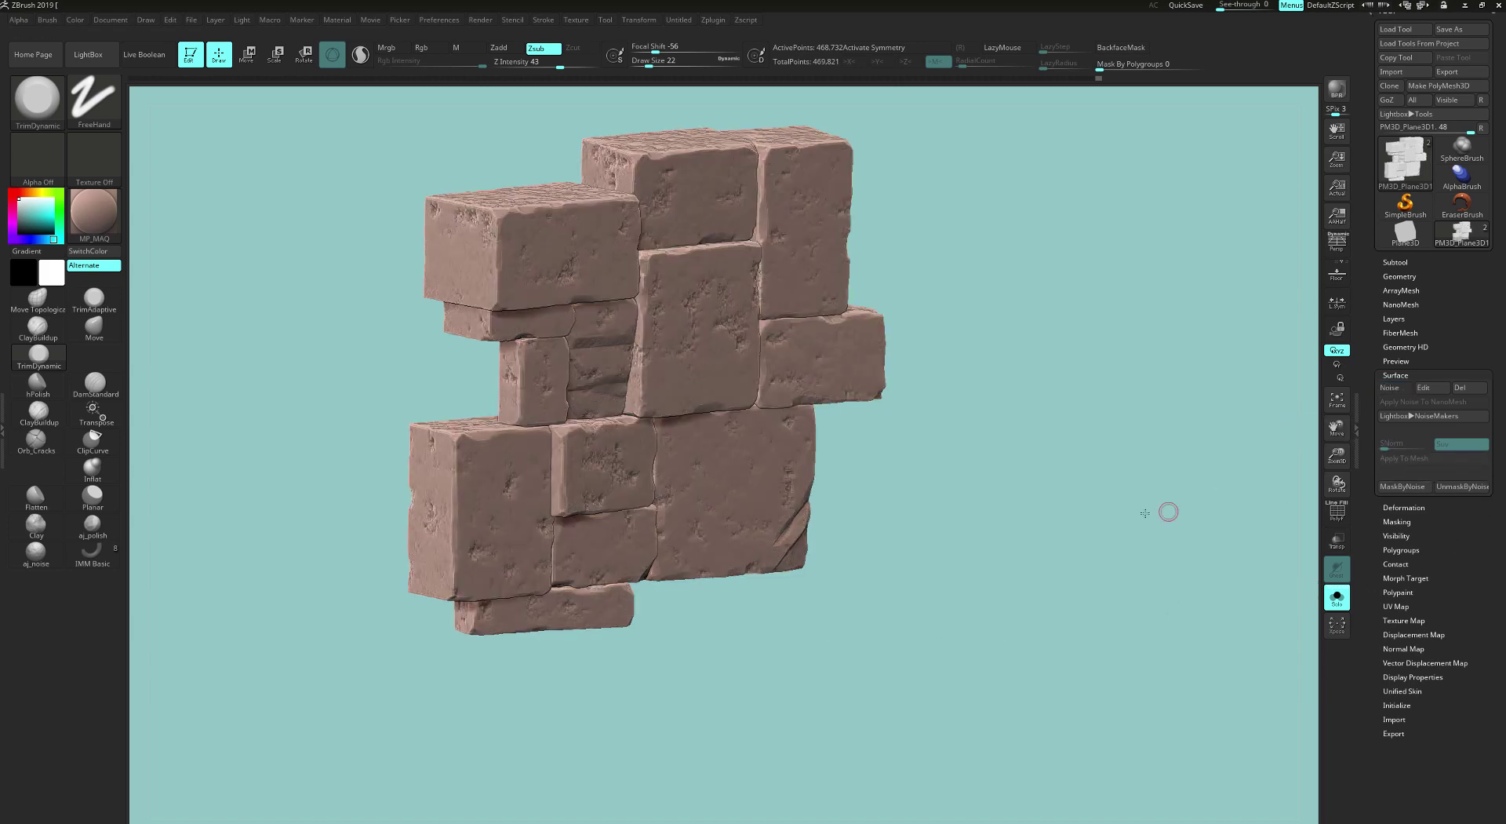
pyautogui.moveTo(1167, 511); pyautogui.dragTo(1125, 482)
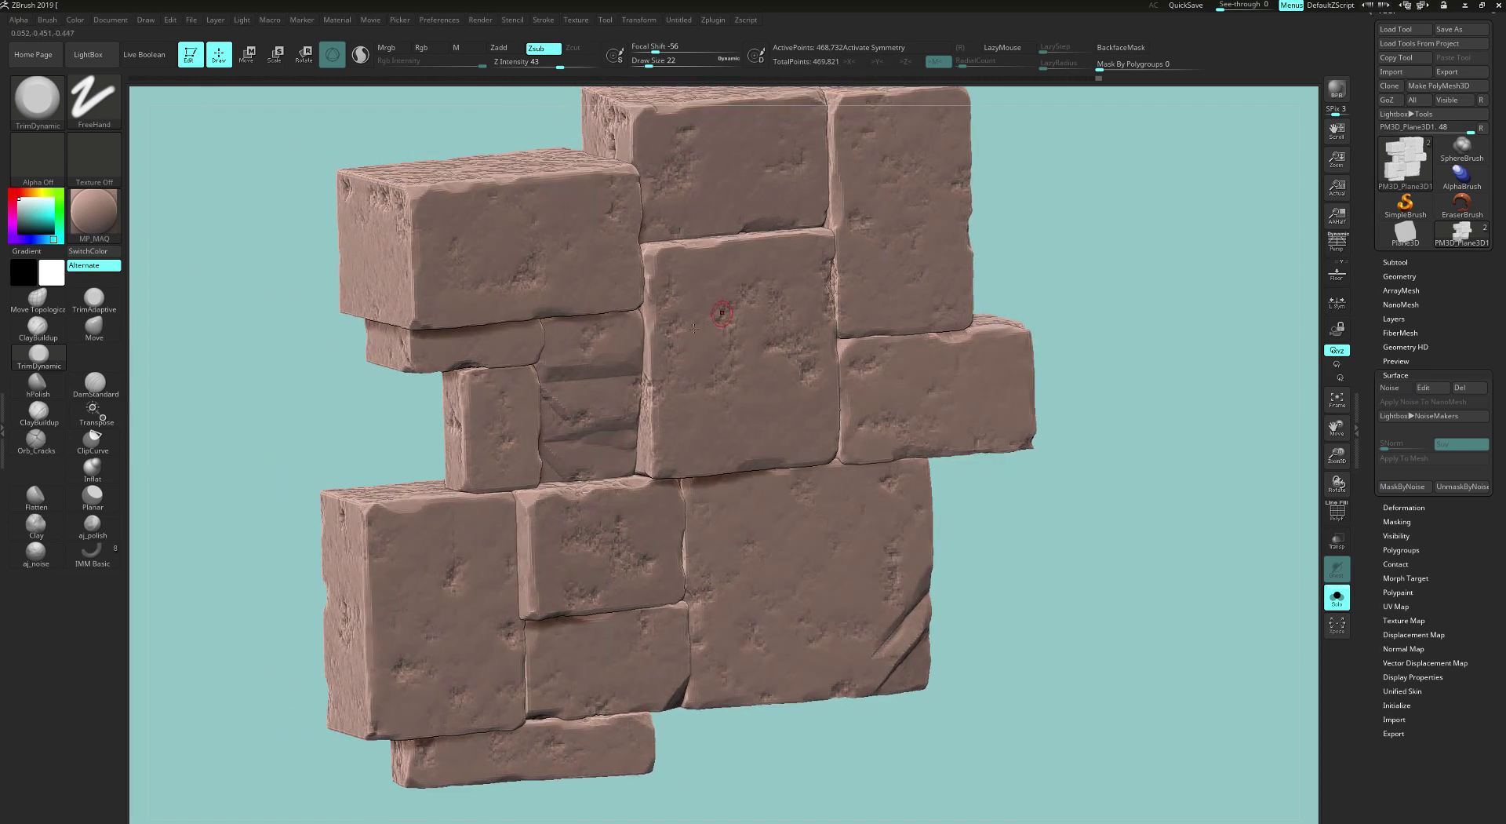
pyautogui.moveTo(1132, 591); pyautogui.dragTo(1264, 531)
# Step: Check the wall's mesh density with the polyframe display and subdivide the geometry one level
pyautogui.scroll(1, 1426, 394)
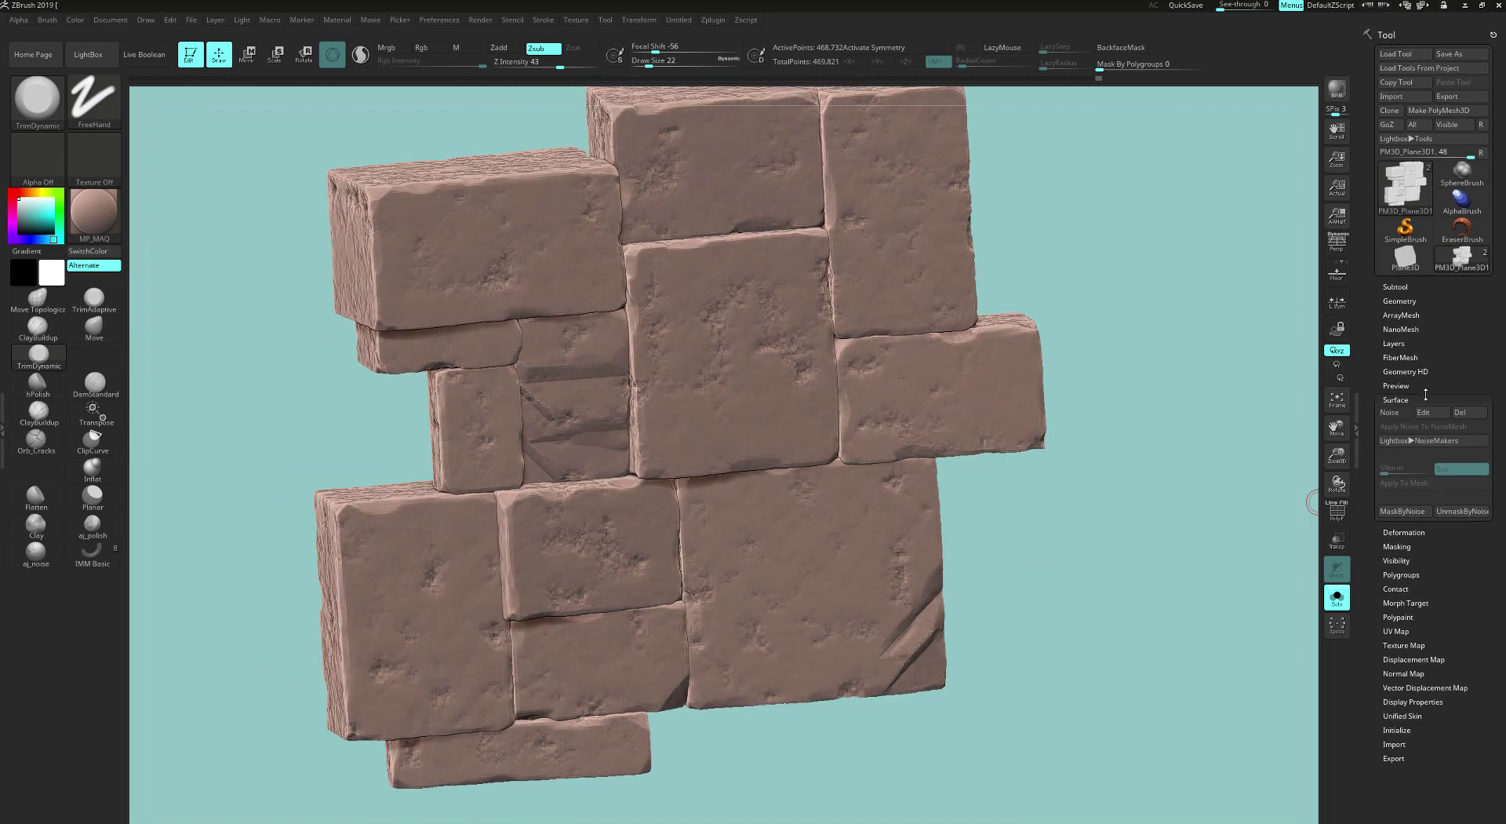
pyautogui.click(1402, 399)
pyautogui.click(1397, 312)
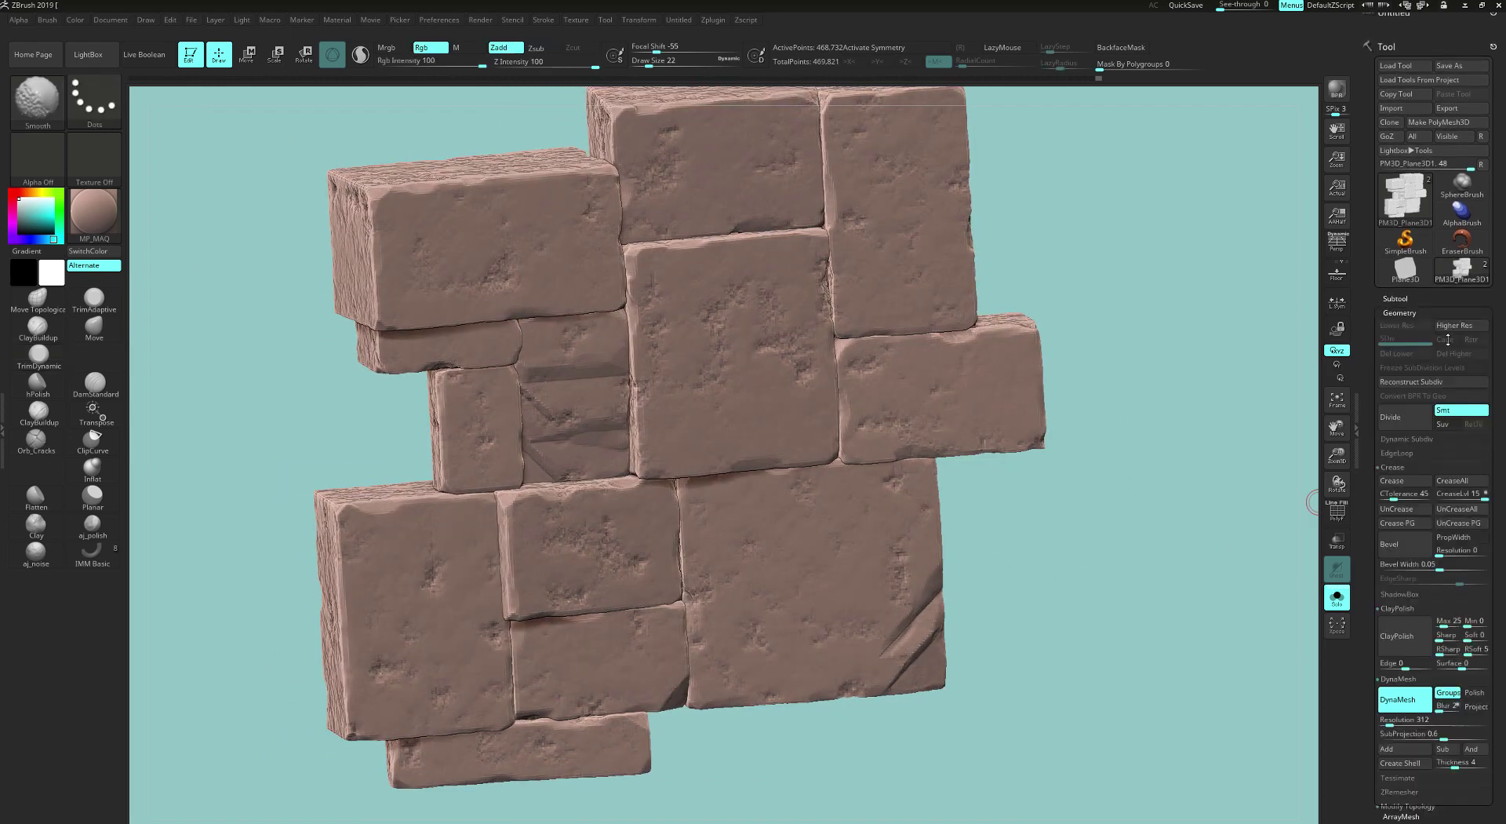
pyautogui.keyDown('alt'); pyautogui.moveTo(1034, 177); pyautogui.dragTo(1308, 468); pyautogui.keyUp('alt')
pyautogui.click(1336, 512)
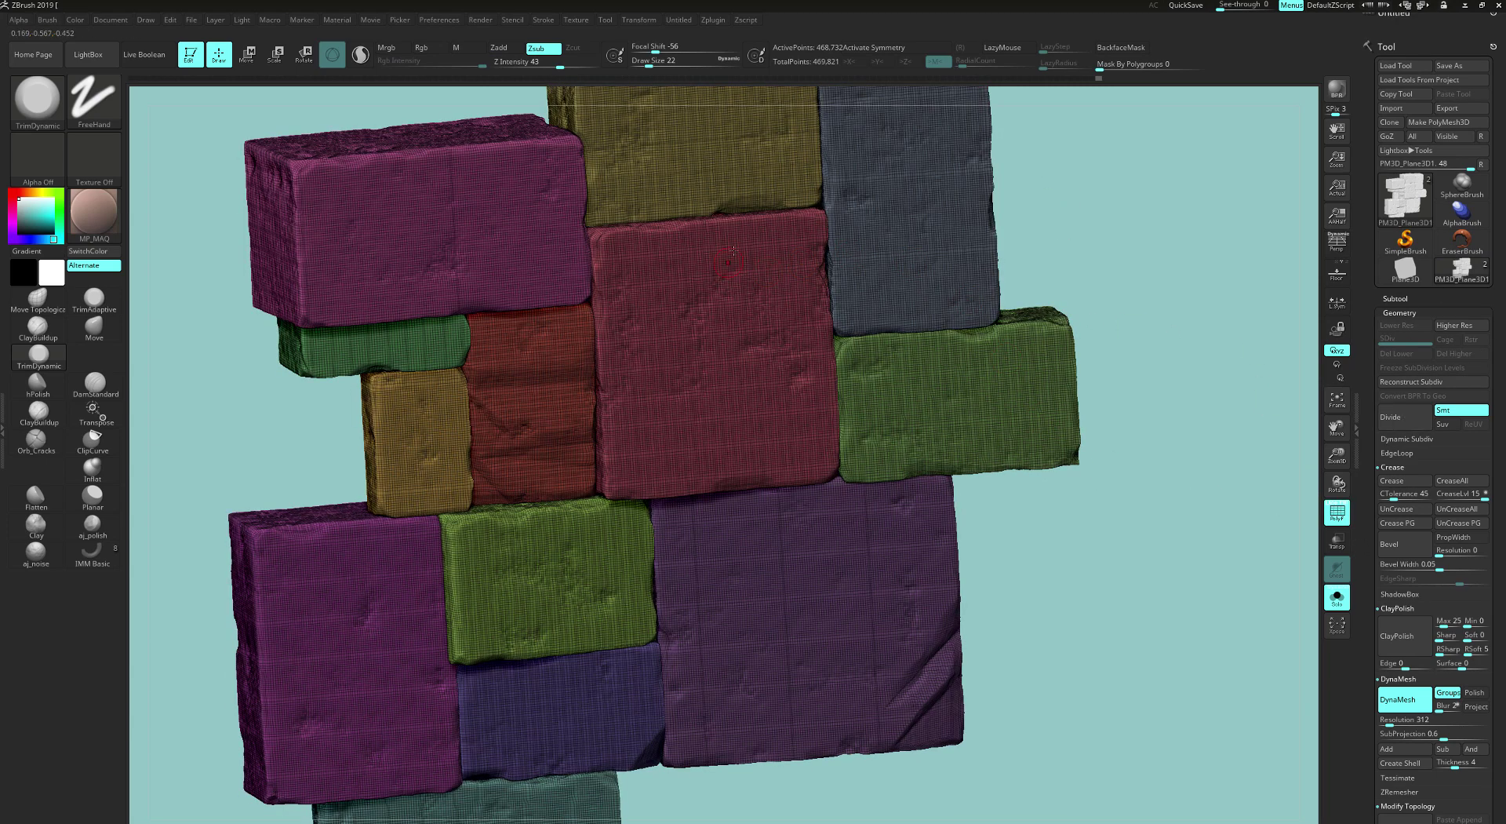
pyautogui.click(1336, 510)
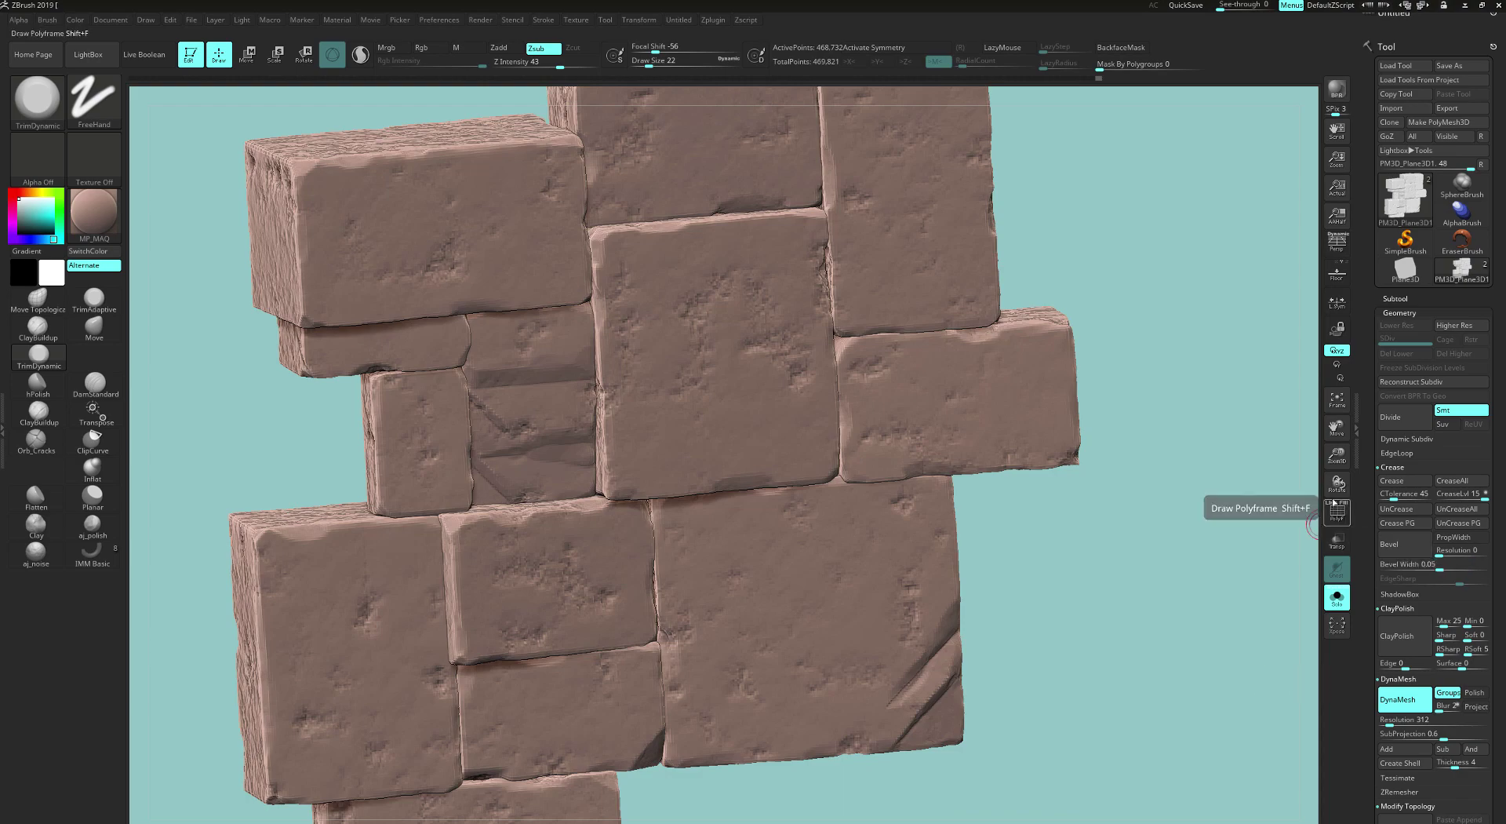
pyautogui.click(1335, 505)
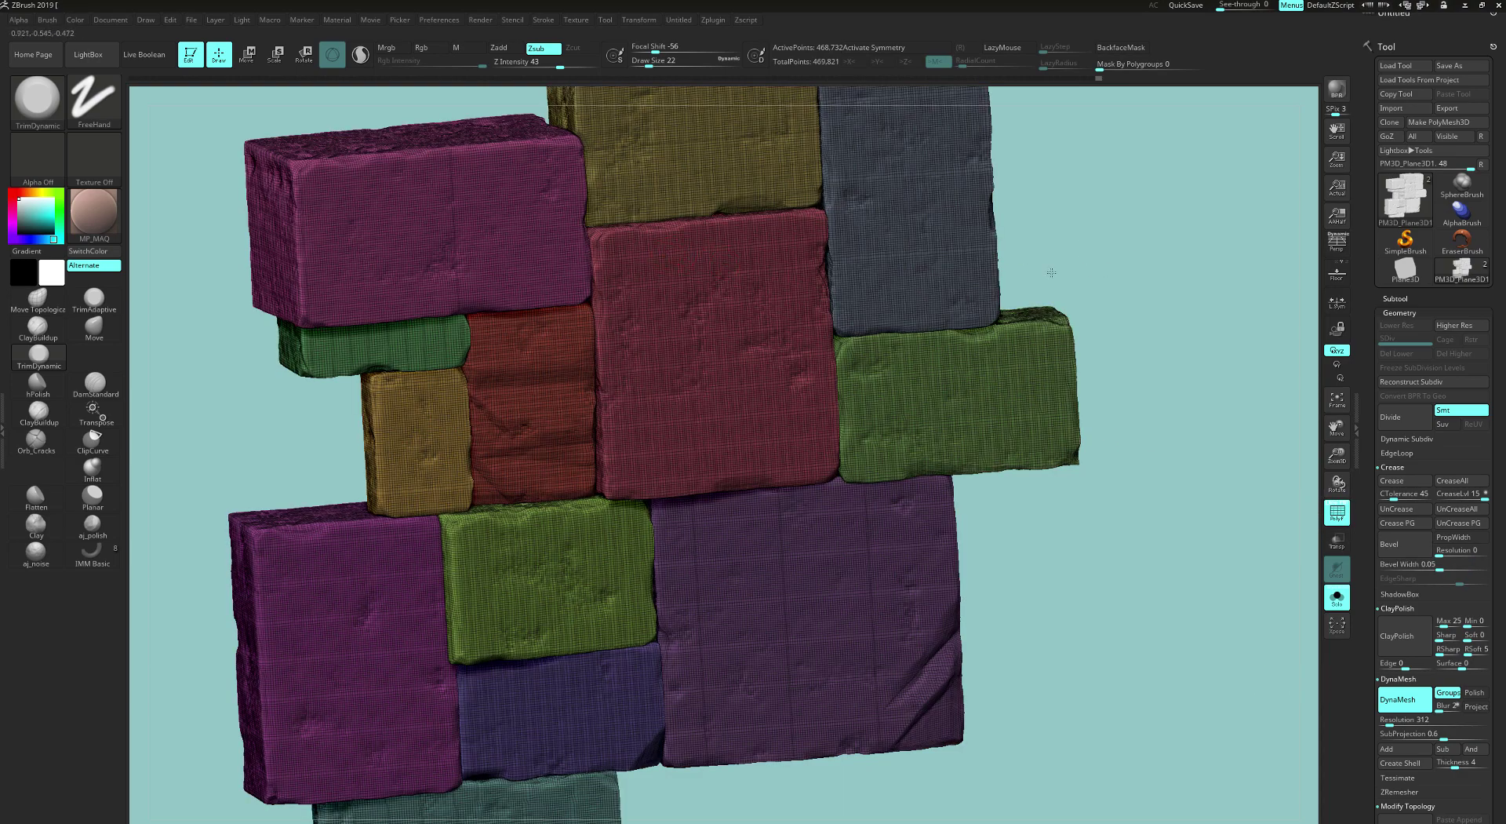
pyautogui.click(1336, 510)
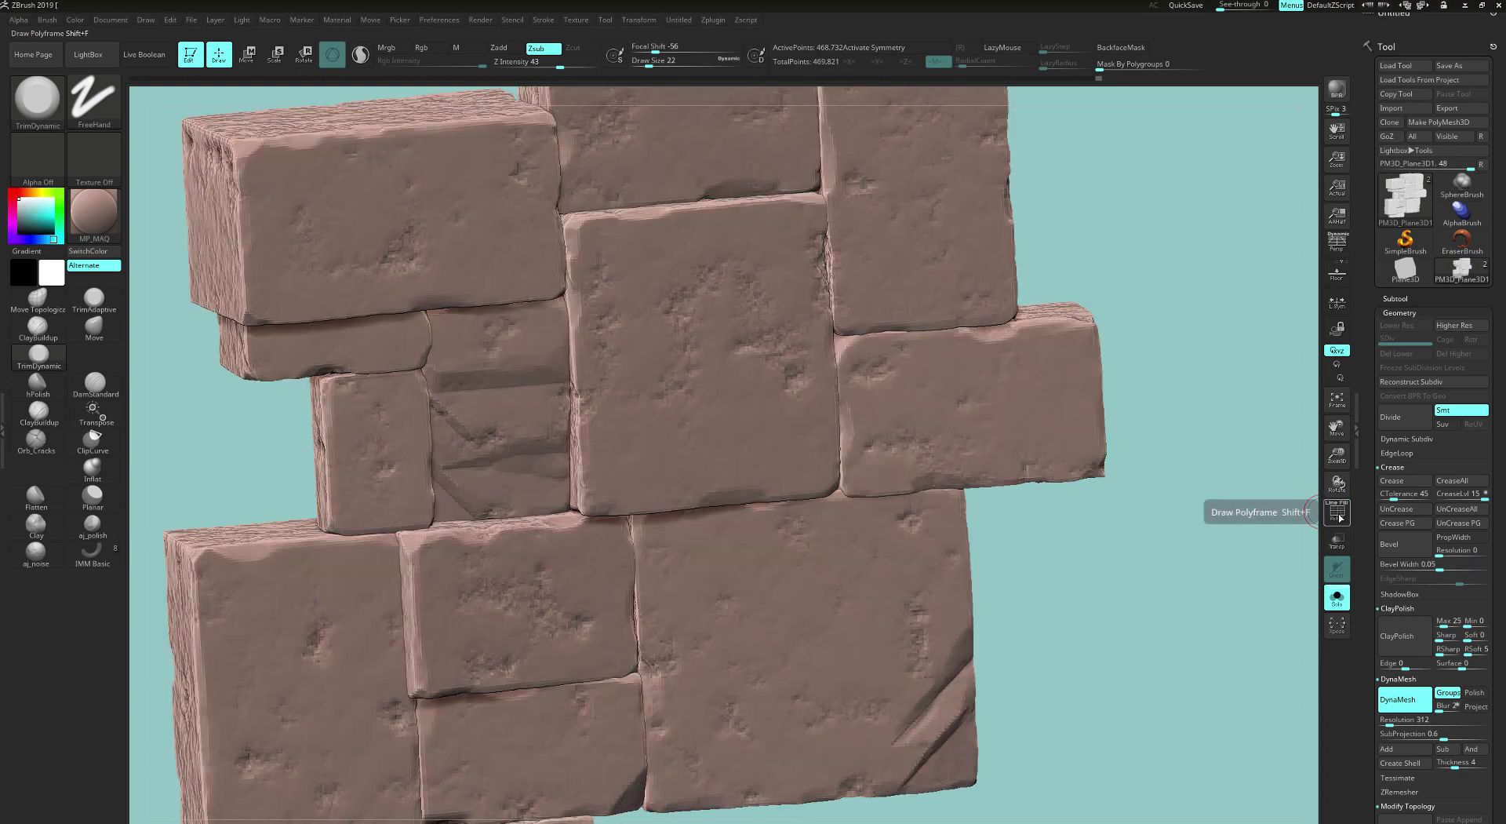
pyautogui.click(1400, 420)
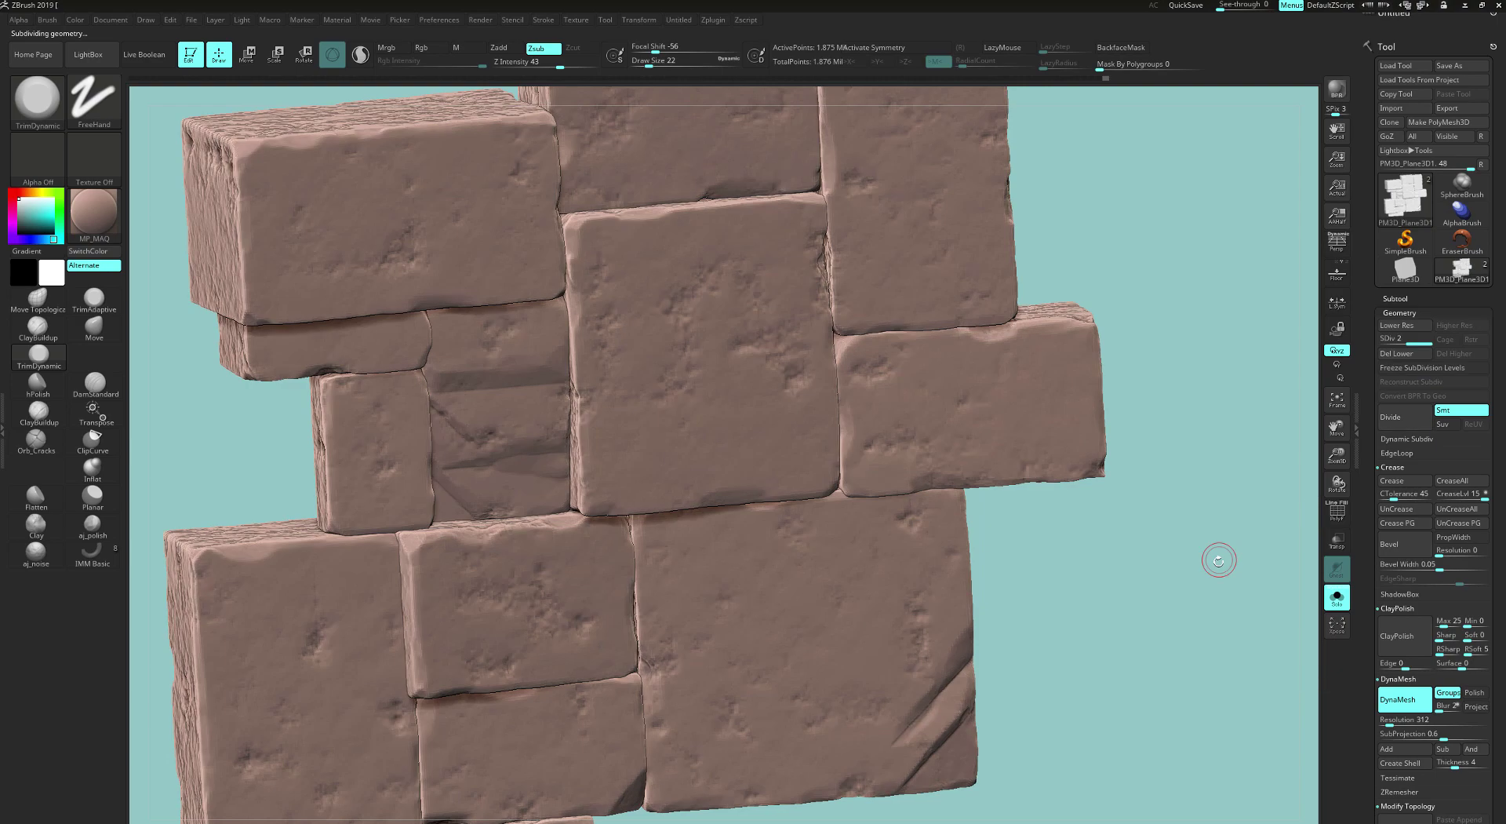
pyautogui.click(1337, 511)
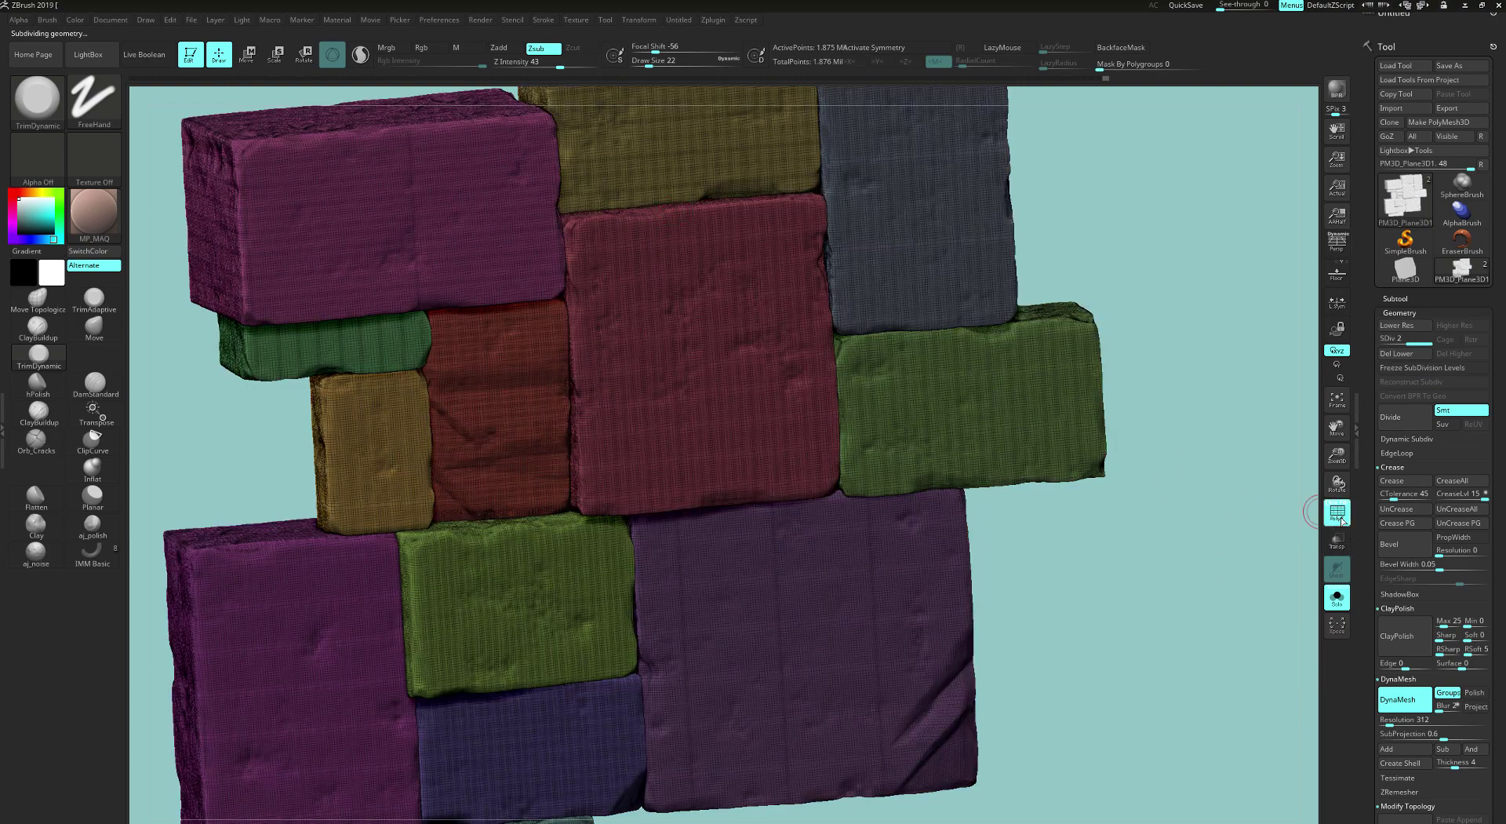
pyautogui.click(1340, 518)
pyautogui.keyDown('alt'); pyautogui.moveTo(1256, 640); pyautogui.dragTo(1223, 623); pyautogui.keyUp('alt')
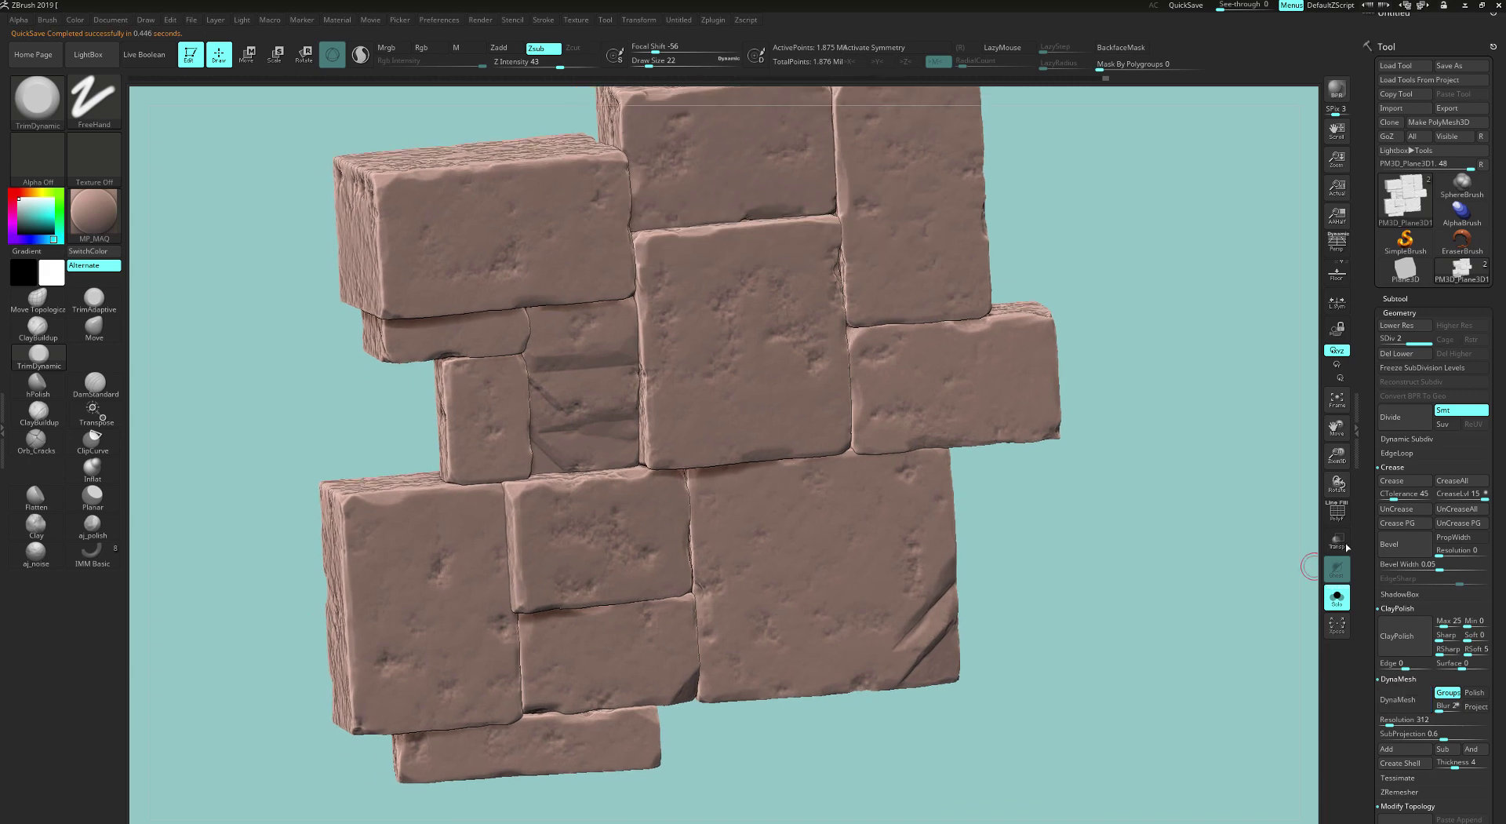
# Step: Set ClayPolish's minimum curvature ratio to 20, raise its sharpness, and apply ClayPolish to the whole wall
pyautogui.moveTo(1203, 541); pyautogui.dragTo(1218, 527)
pyautogui.scroll(-2, 1501, 547)
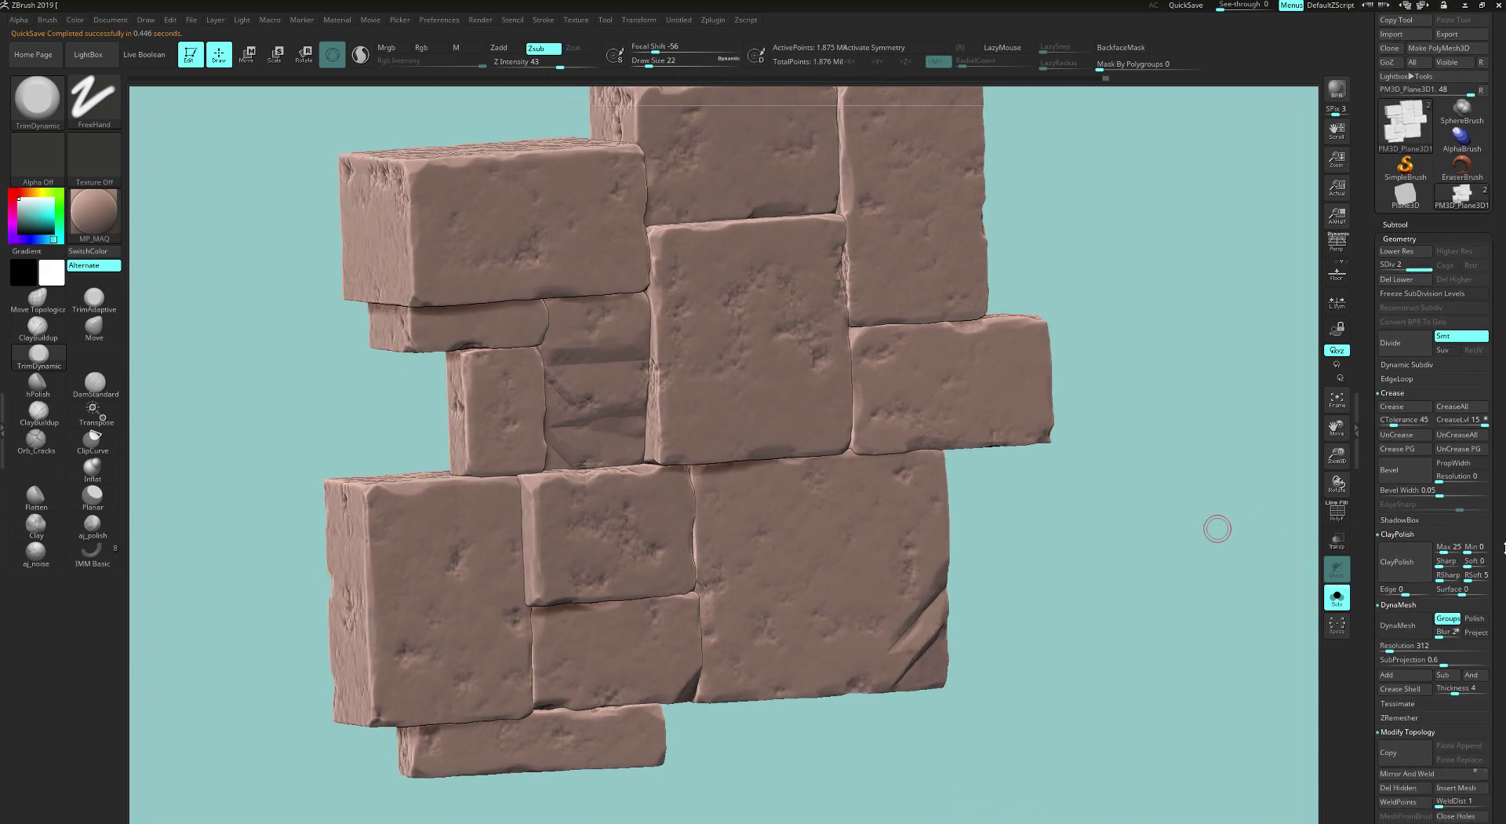
pyautogui.scroll(-1, 1502, 547)
pyautogui.moveTo(1146, 572); pyautogui.dragTo(1213, 555)
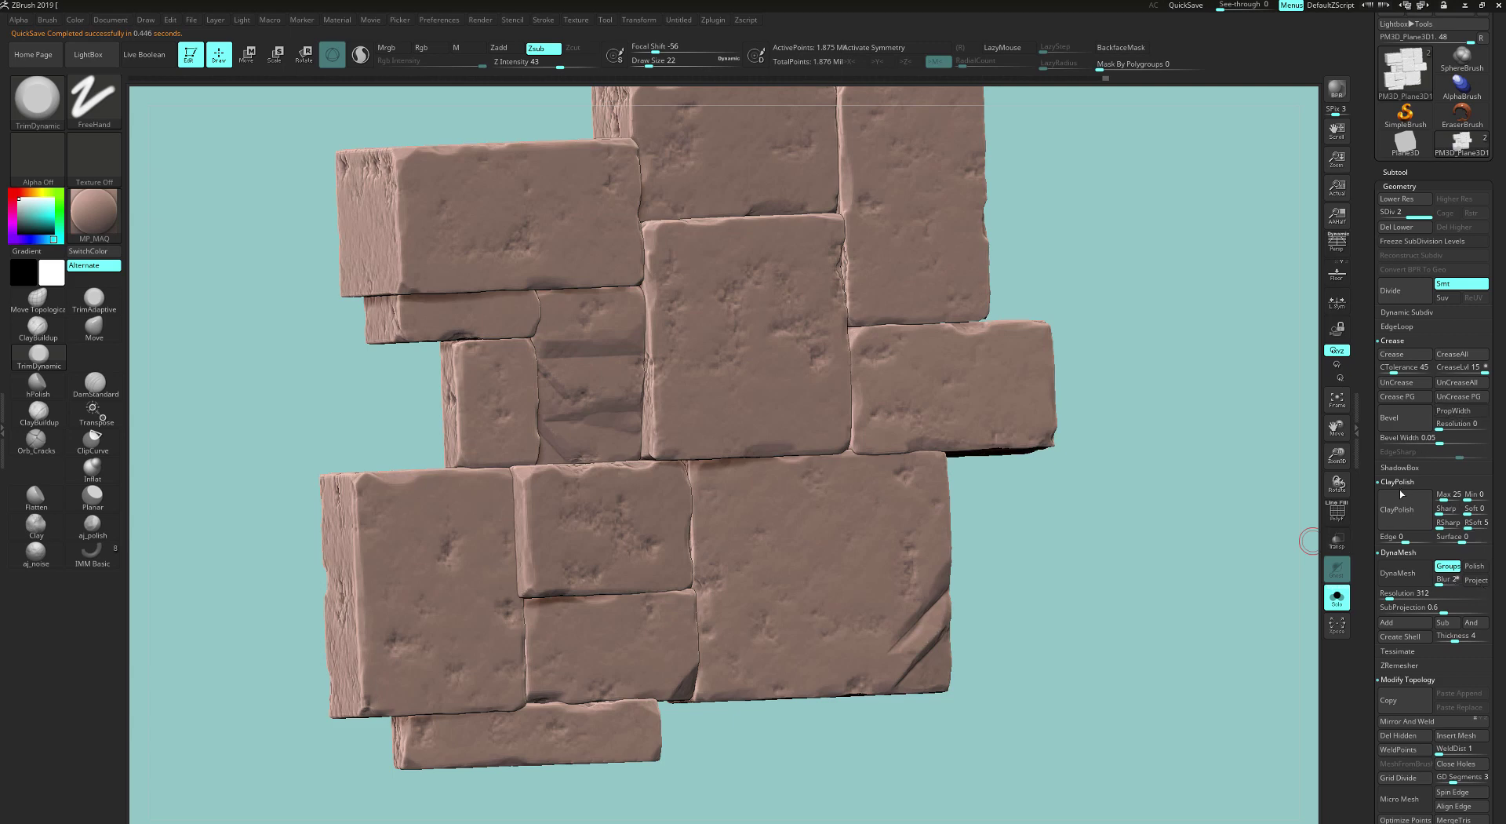
pyautogui.scroll(-1, 1502, 450)
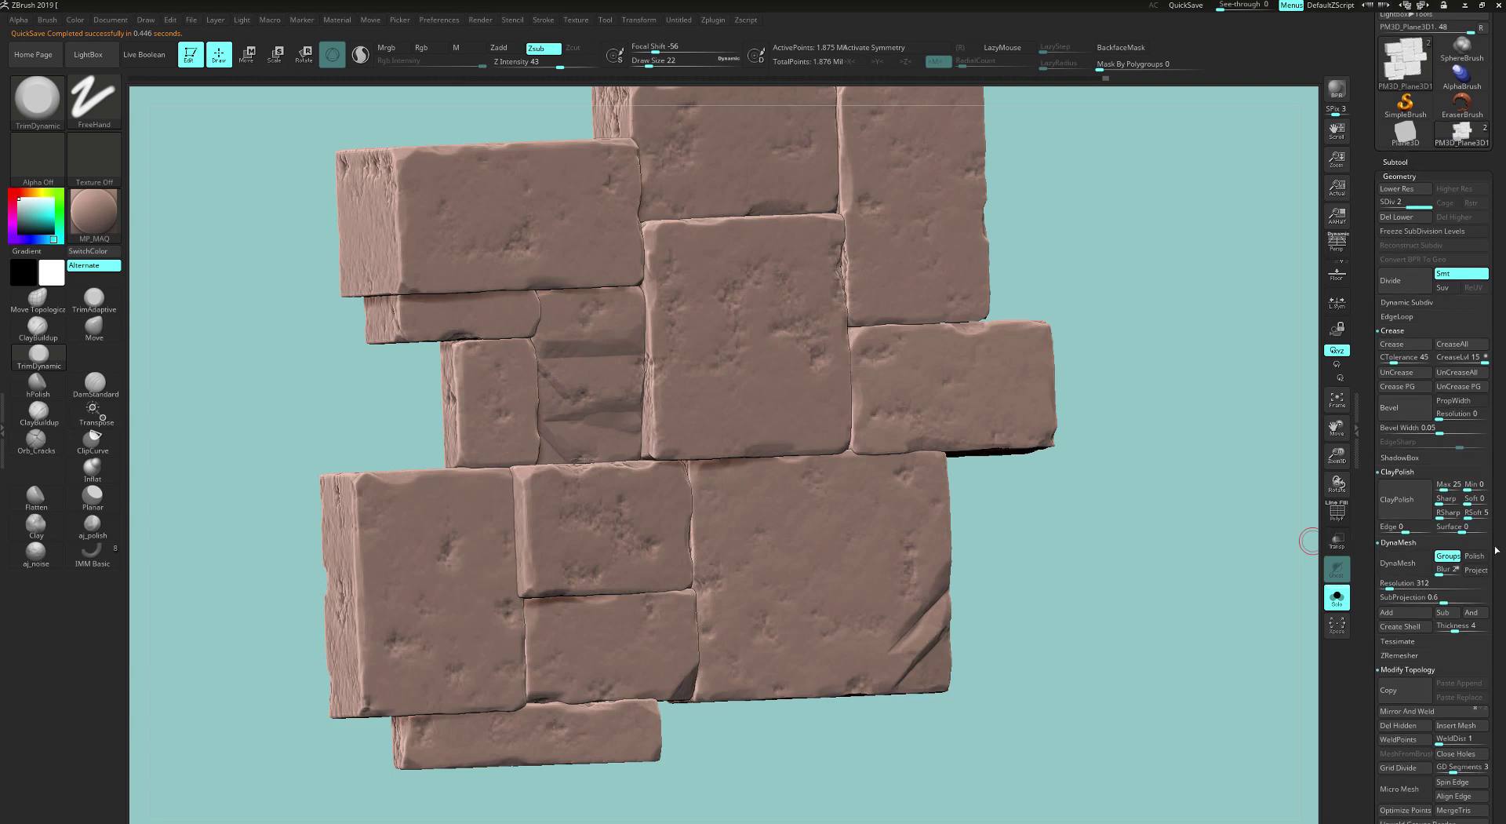
pyautogui.click(1470, 488)
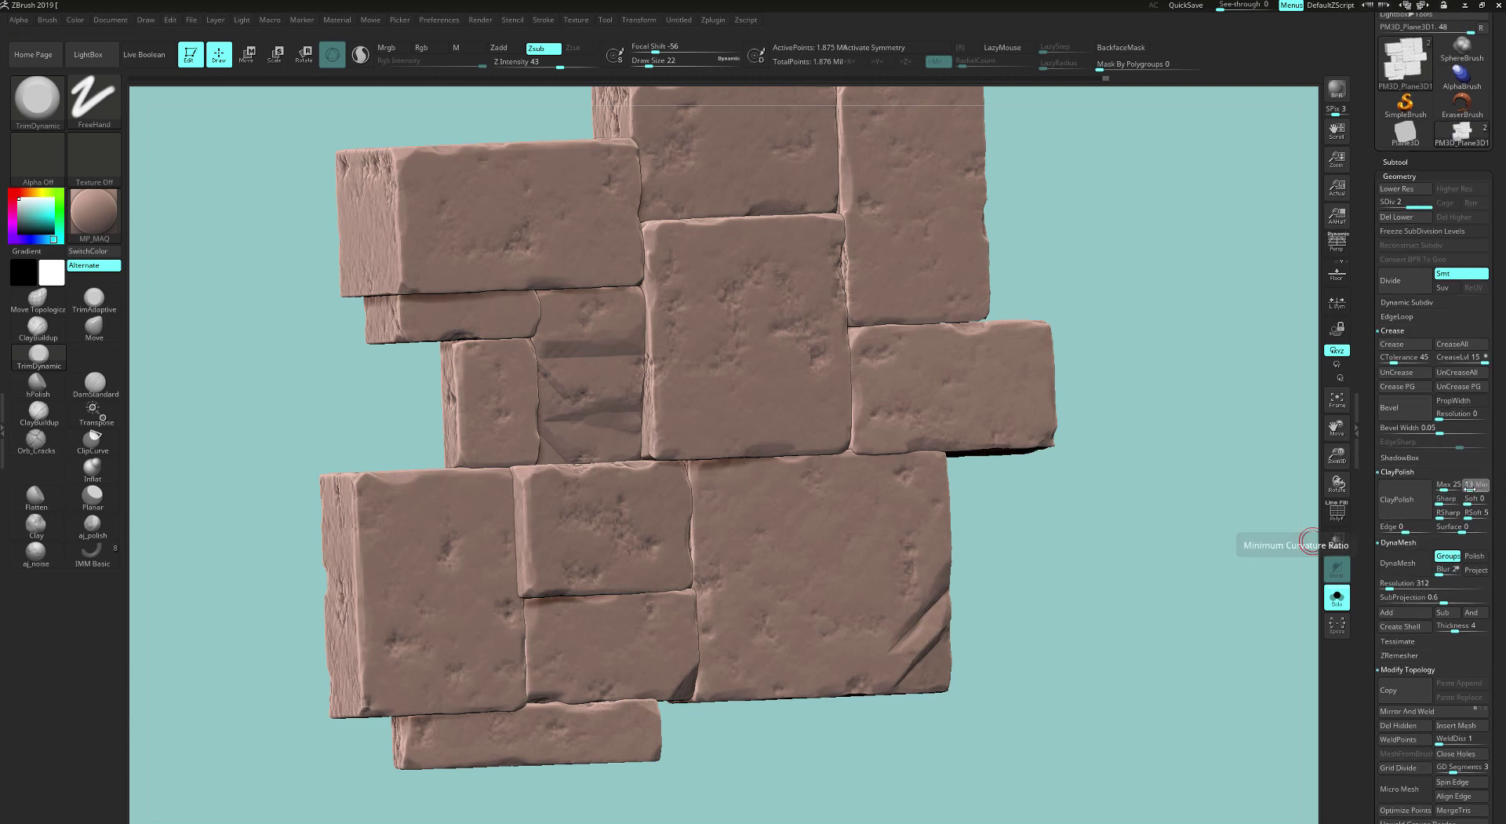
pyautogui.moveTo(1438, 498); pyautogui.dragTo(1441, 498)
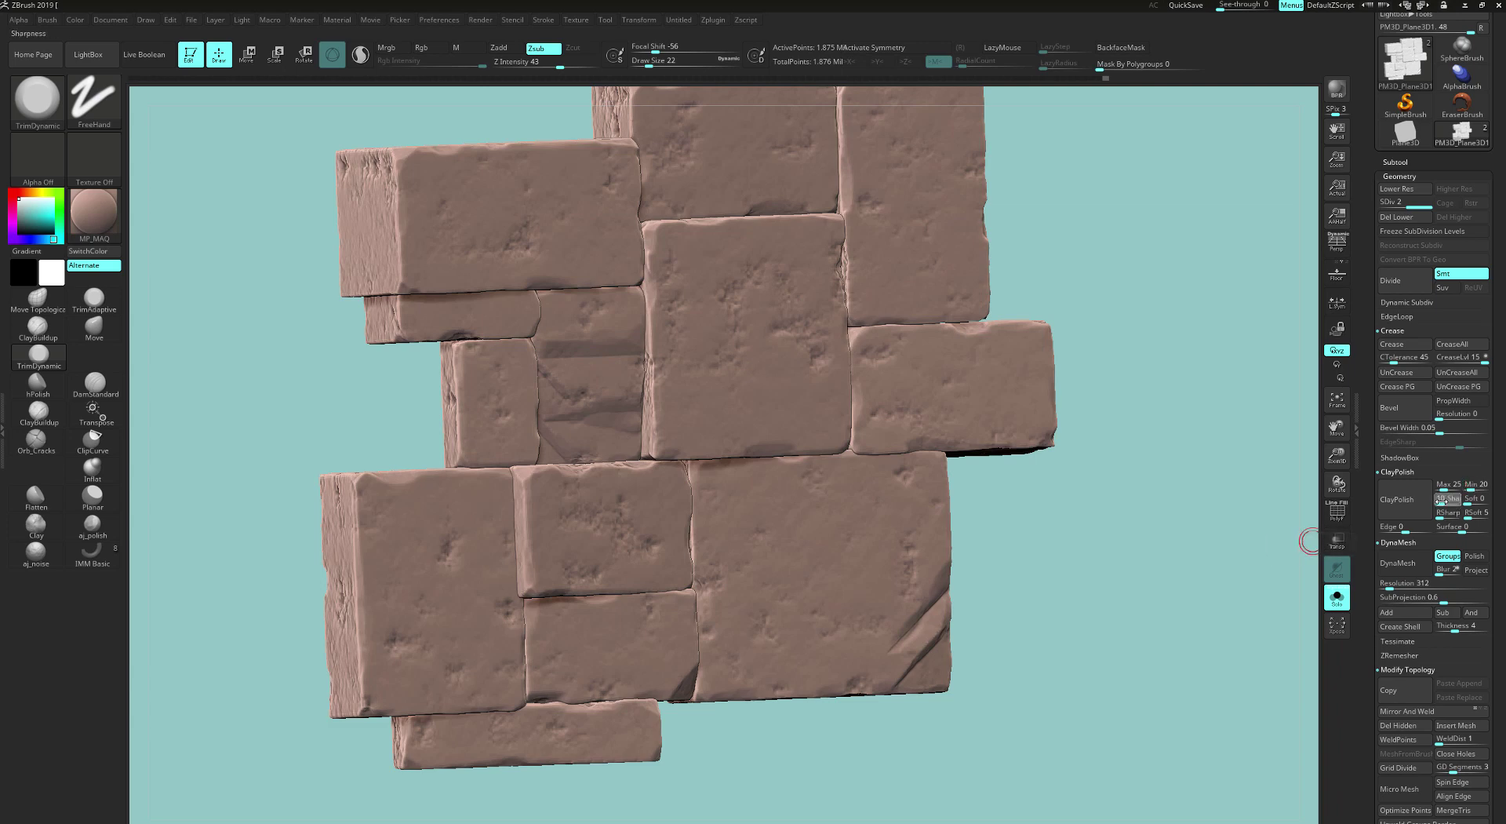
pyautogui.click(1396, 508)
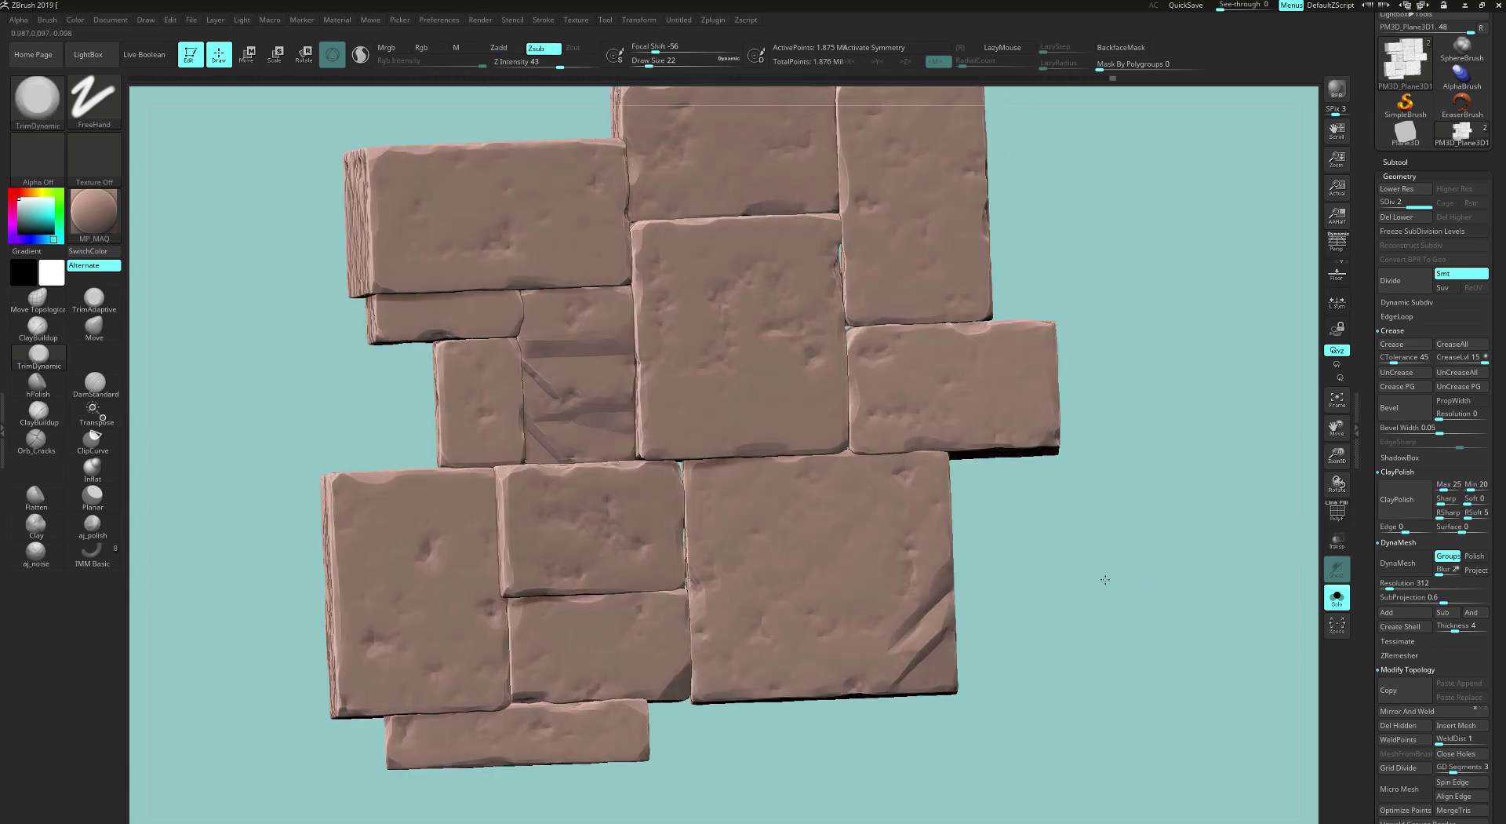
pyautogui.moveTo(1103, 578); pyautogui.dragTo(1106, 595)
# Step: Invert the mask on the polished wall and clear it completely
pyautogui.press('ctrl')
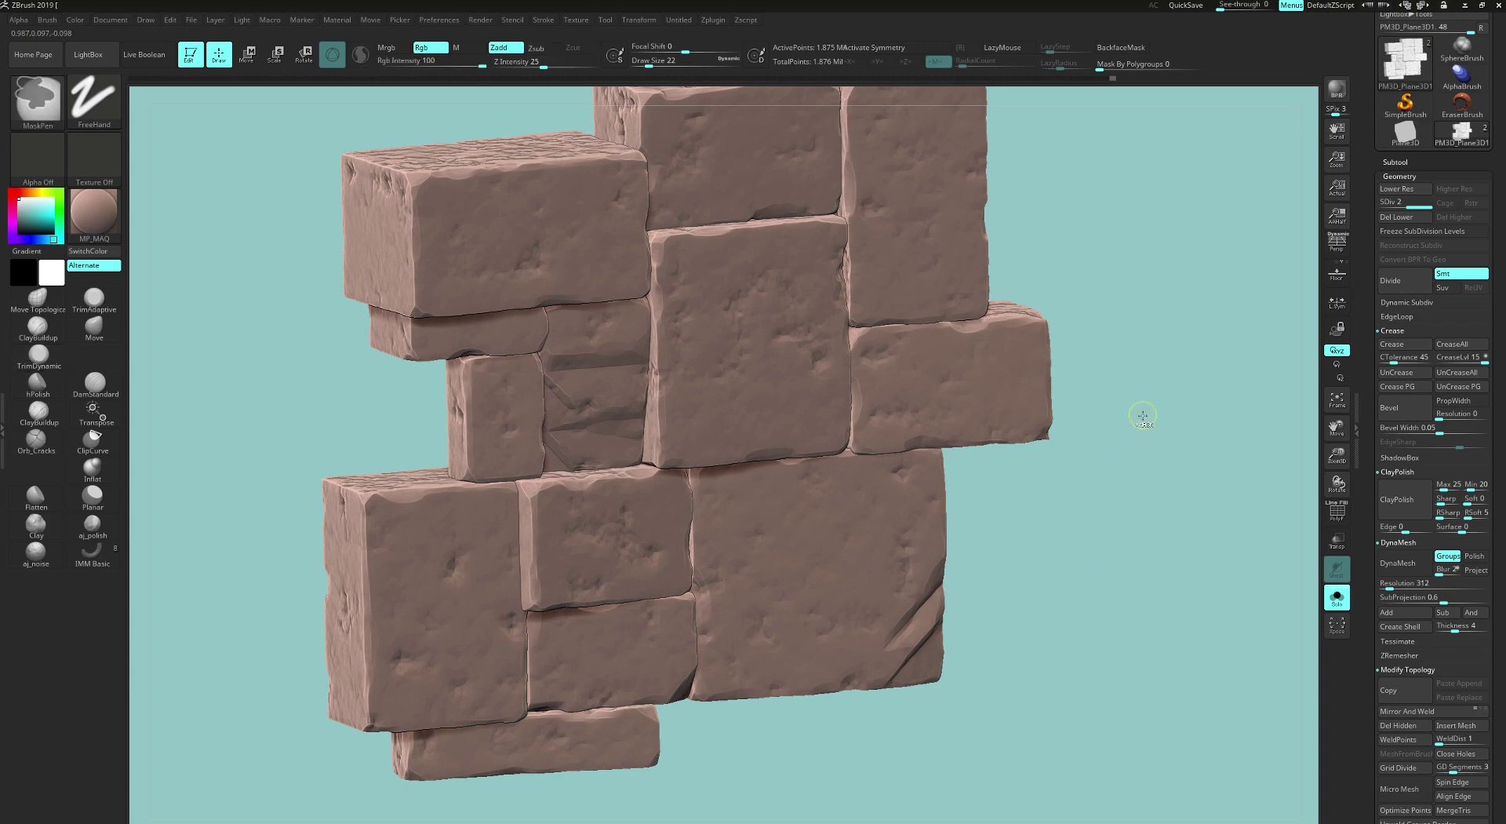
pyautogui.keyDown('ctrl'); pyautogui.click(1309, 524); pyautogui.keyUp('ctrl')
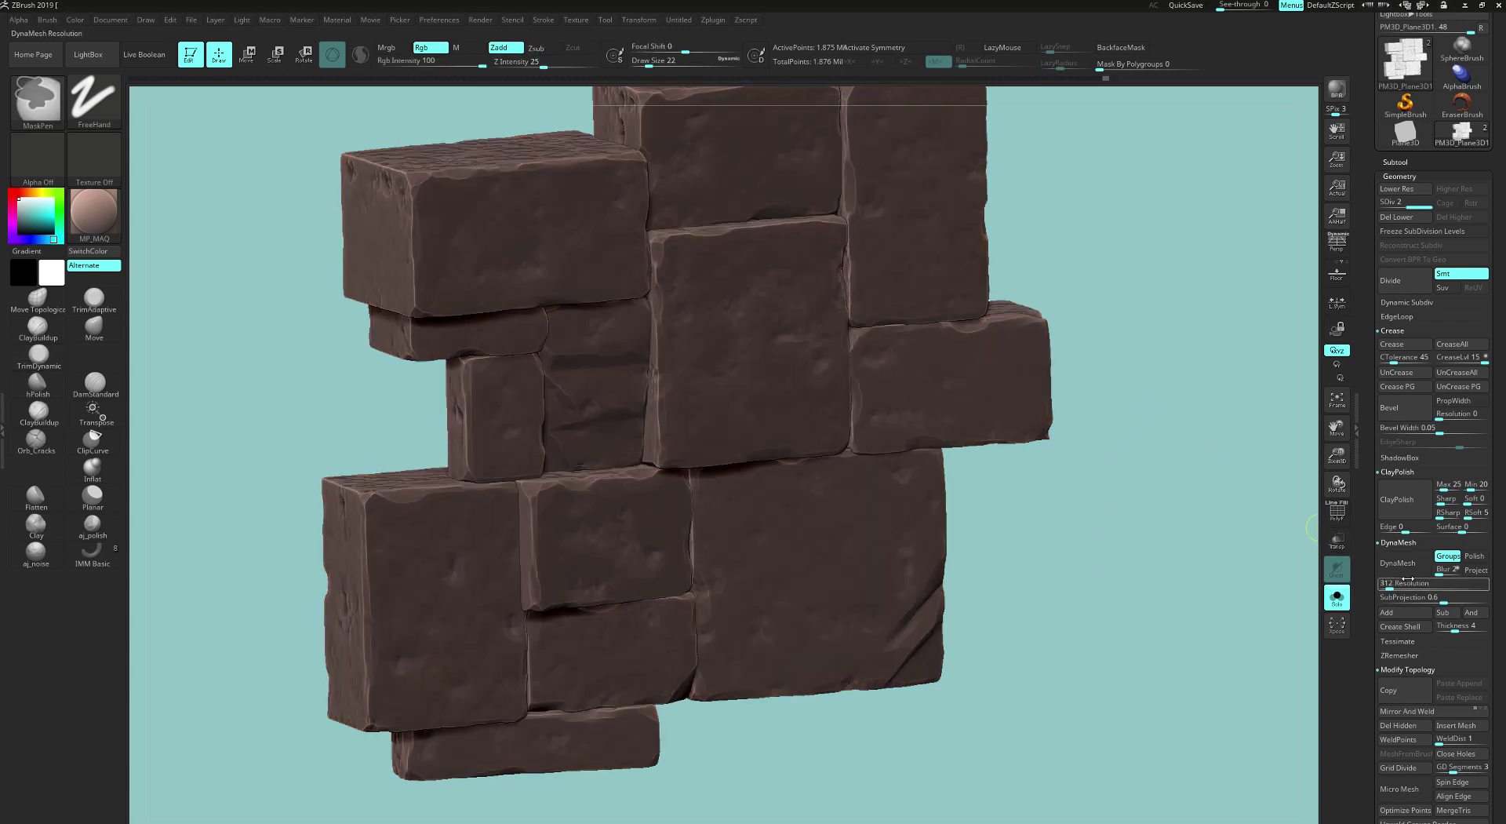
pyautogui.press('ctrl')
pyautogui.keyDown('ctrl'); pyautogui.moveTo(1161, 314); pyautogui.dragTo(1169, 329); pyautogui.keyUp('ctrl')
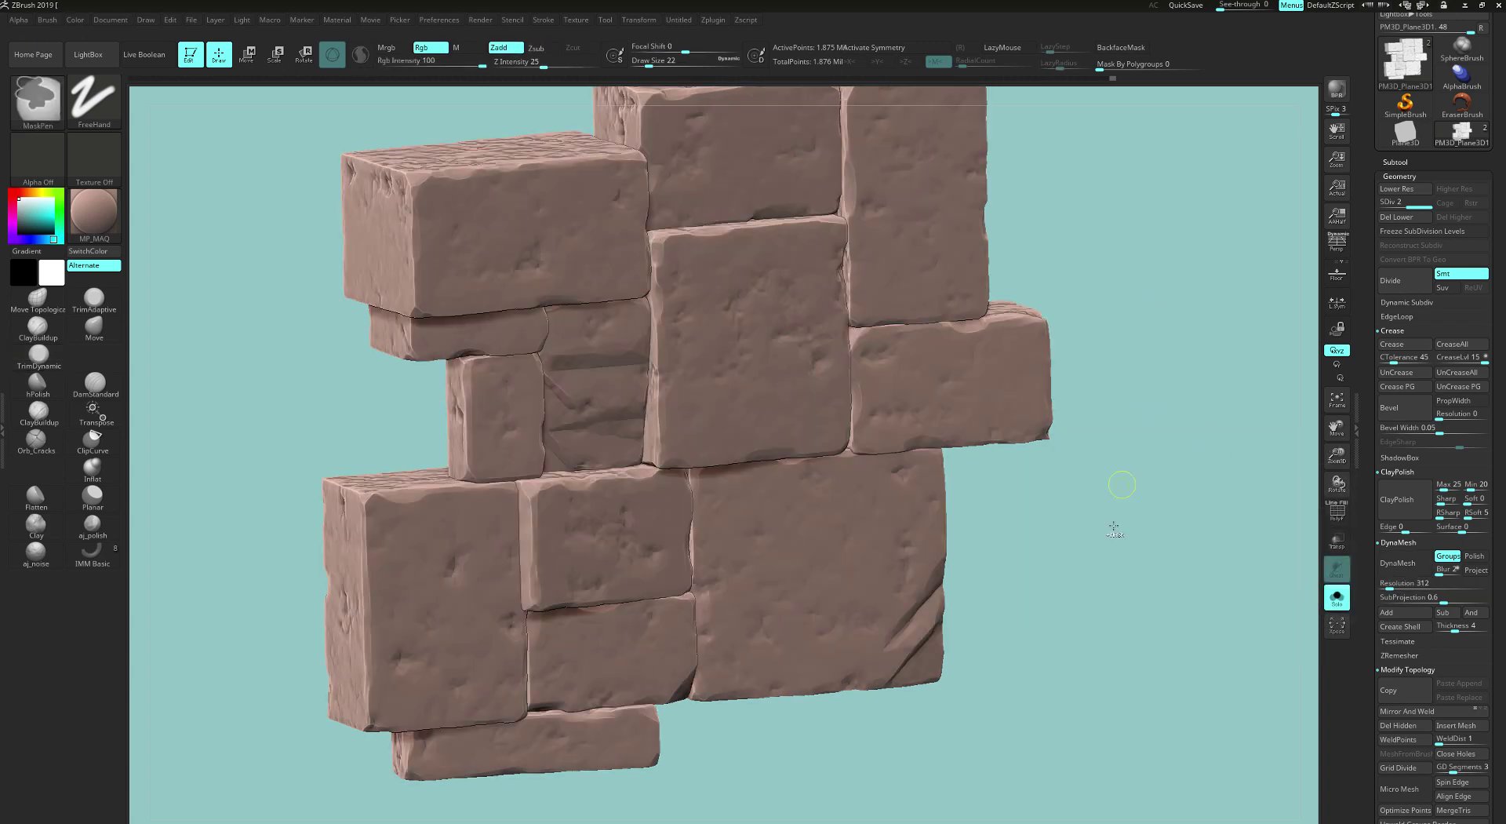
# Step: Inflate the whole wall slightly with the Inflate deformation to close the gaps between the blocks
pyautogui.moveTo(1160, 544)
pyautogui.mouseDown()
pyautogui.moveTo(1153, 573)
pyautogui.moveTo(1122, 483)
pyautogui.mouseUp()
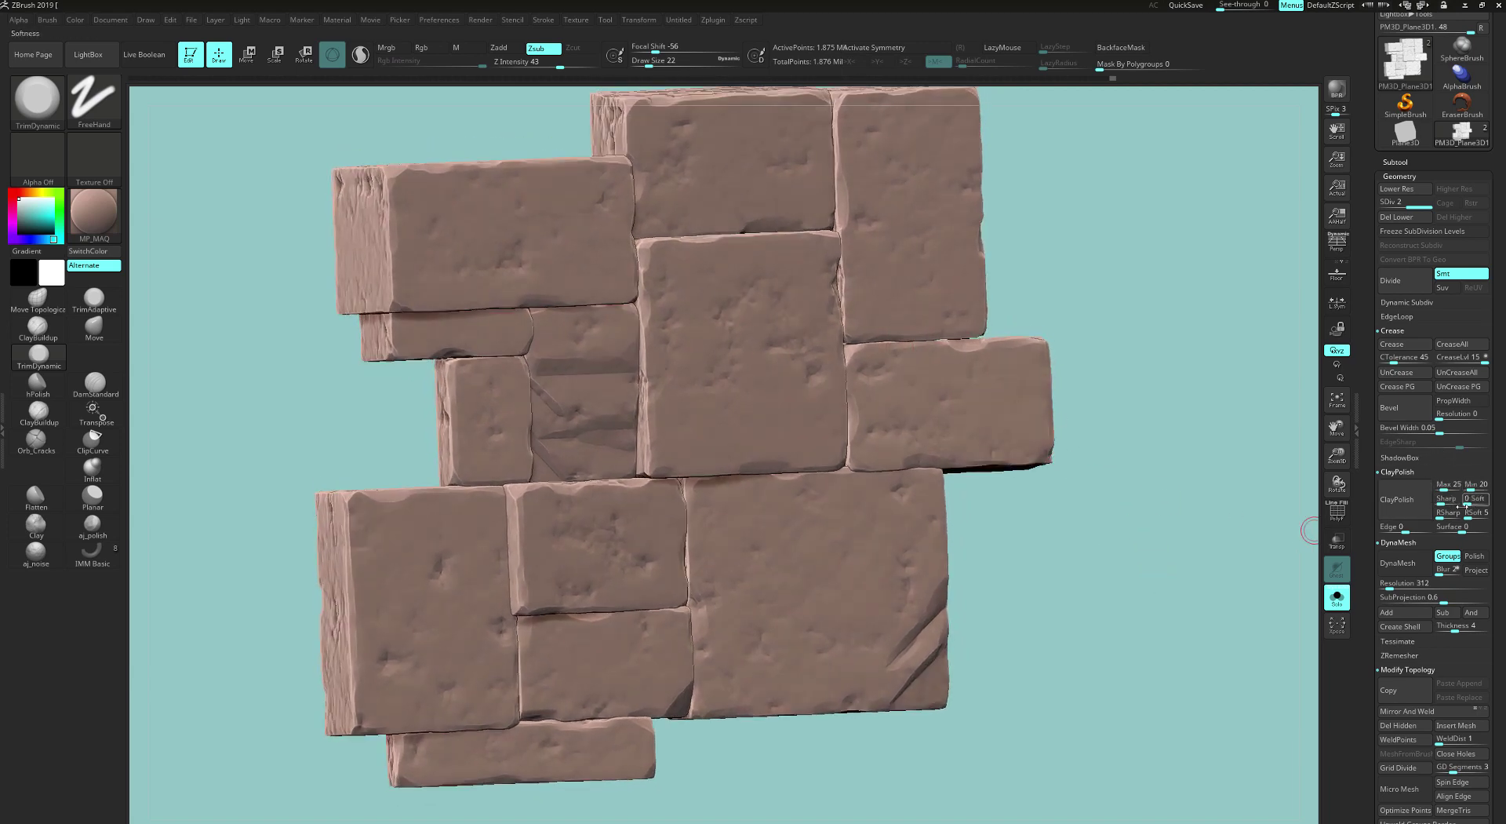
pyautogui.moveTo(1113, 557); pyautogui.dragTo(1230, 589)
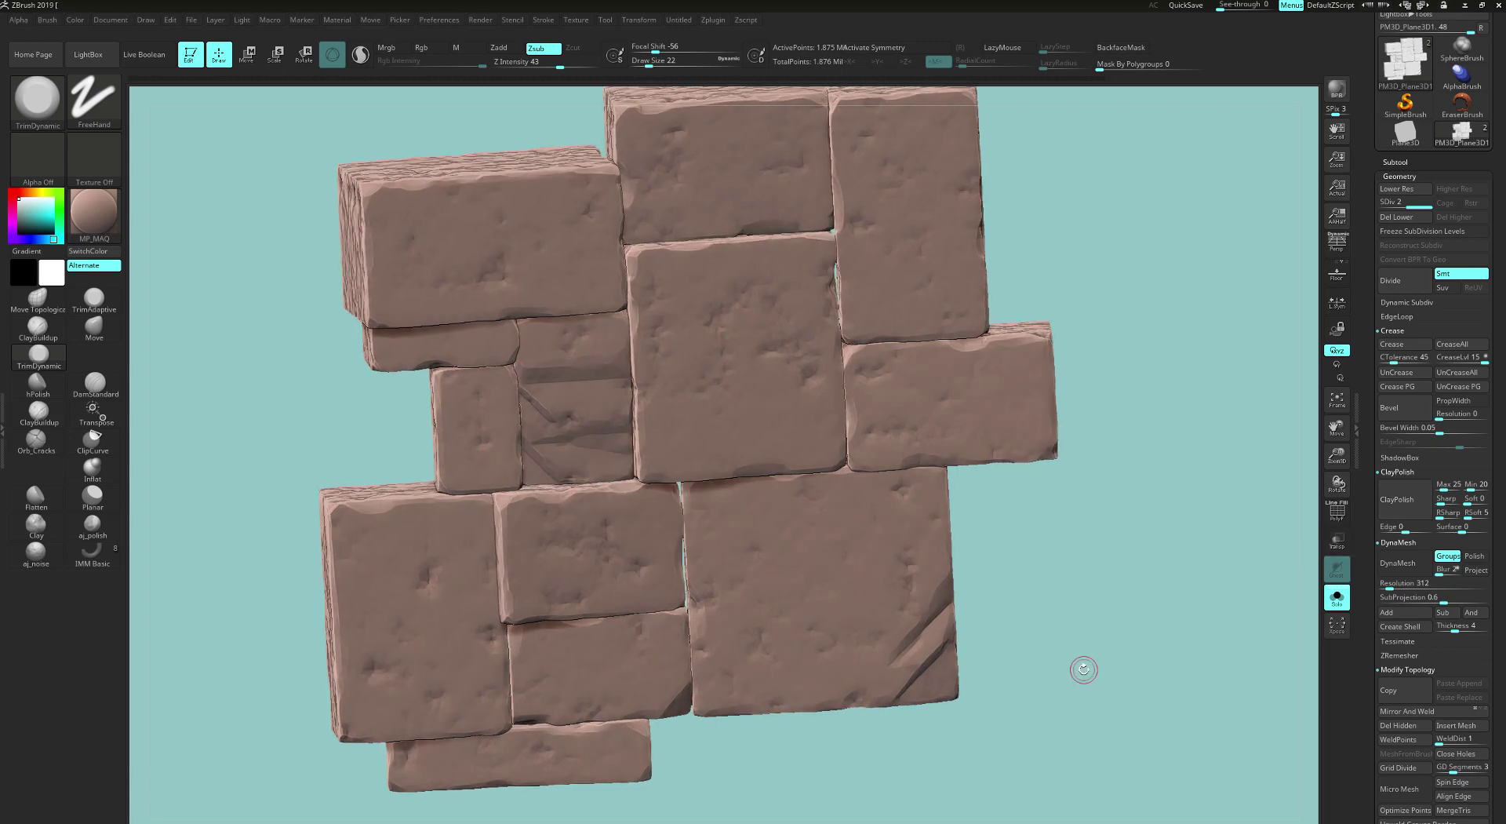
pyautogui.moveTo(1085, 652); pyautogui.dragTo(1093, 536)
pyautogui.keyDown('alt'); pyautogui.moveTo(1085, 478); pyautogui.dragTo(1314, 531); pyautogui.keyUp('alt')
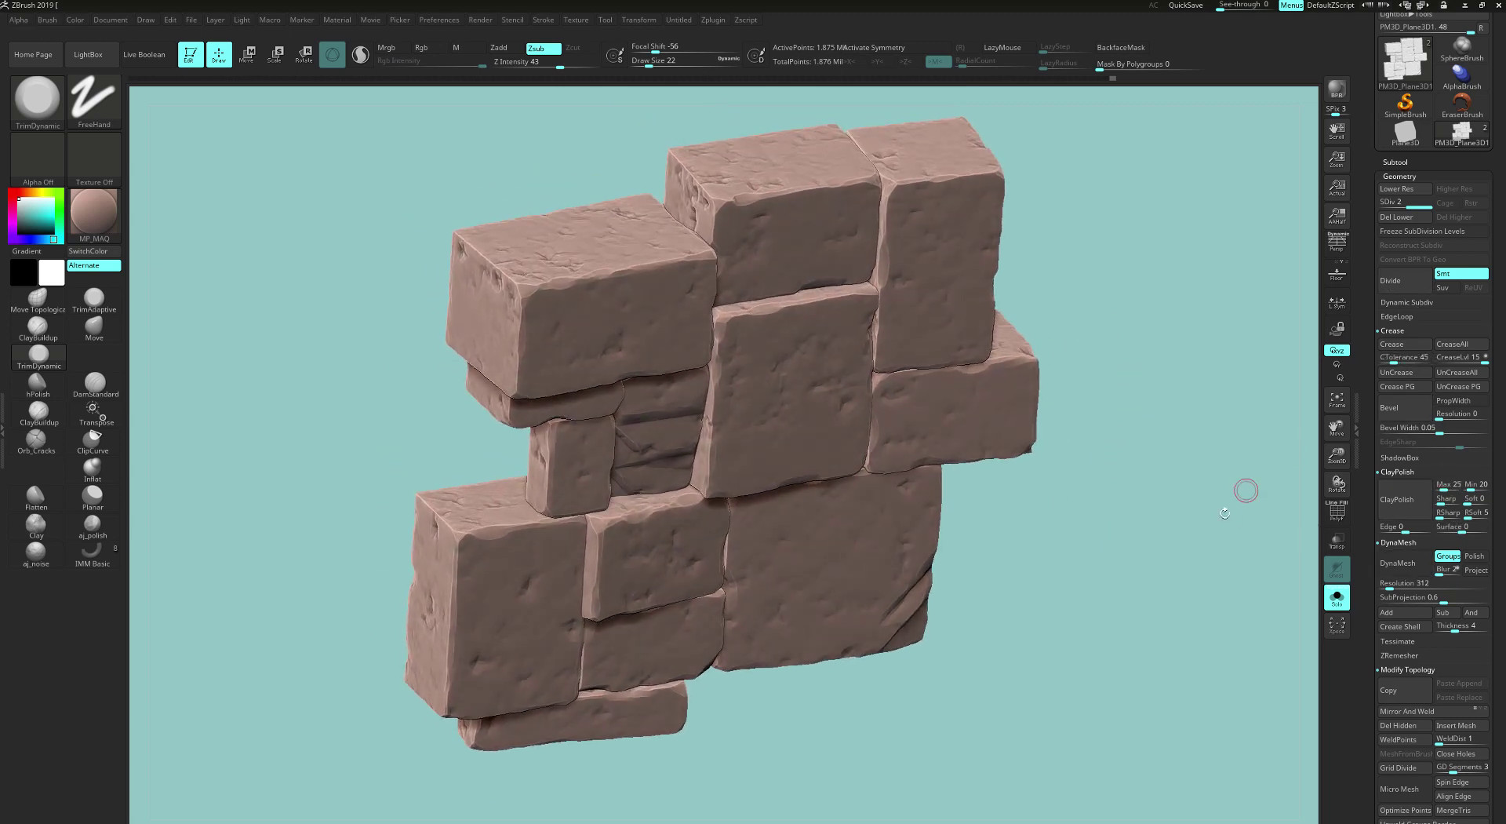
pyautogui.moveTo(1244, 491); pyautogui.dragTo(1195, 578)
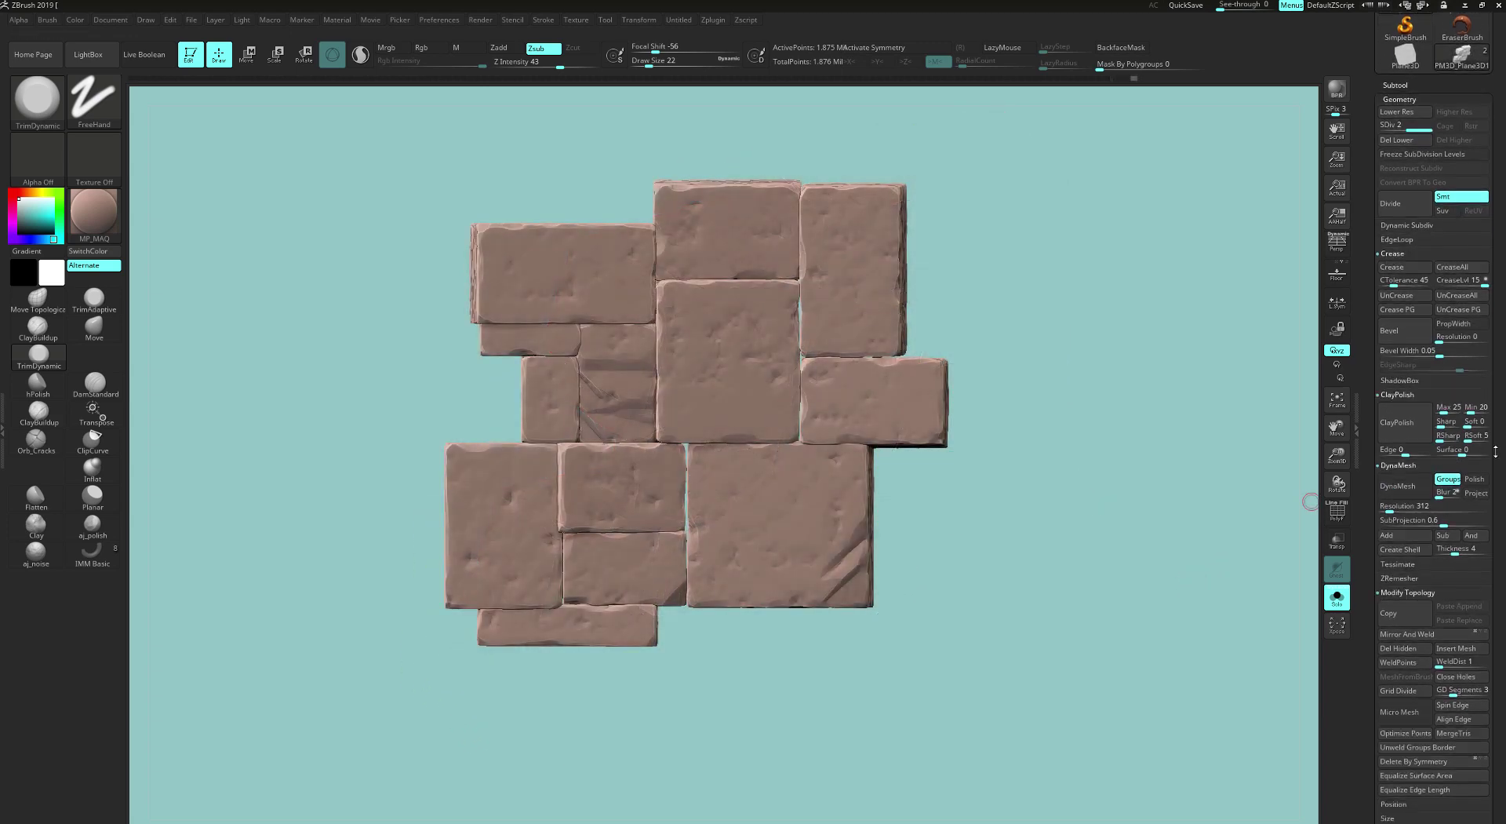
pyautogui.scroll(-5, 1427, 400)
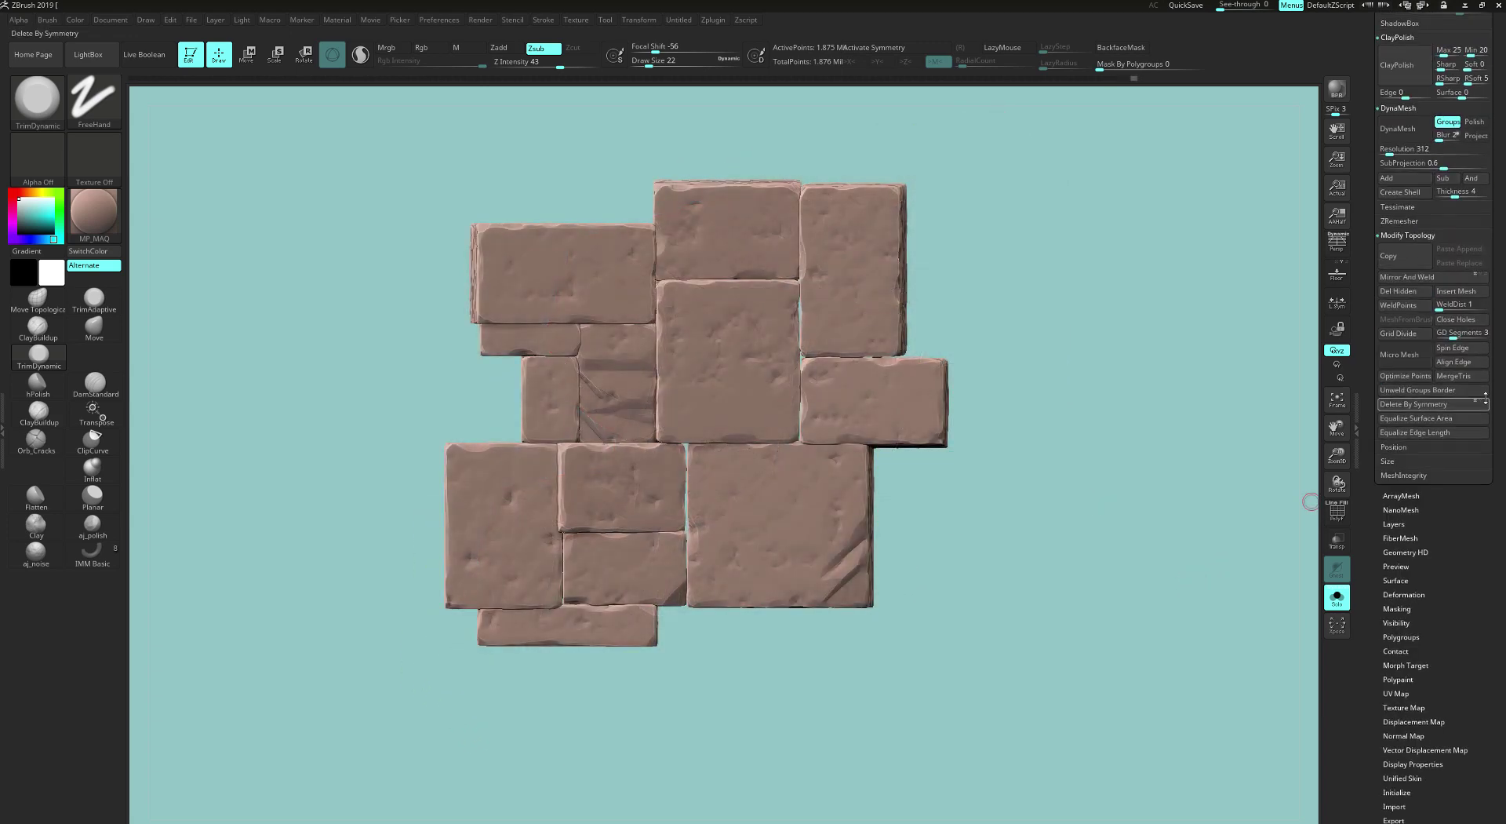
pyautogui.scroll(-2, 1396, 517)
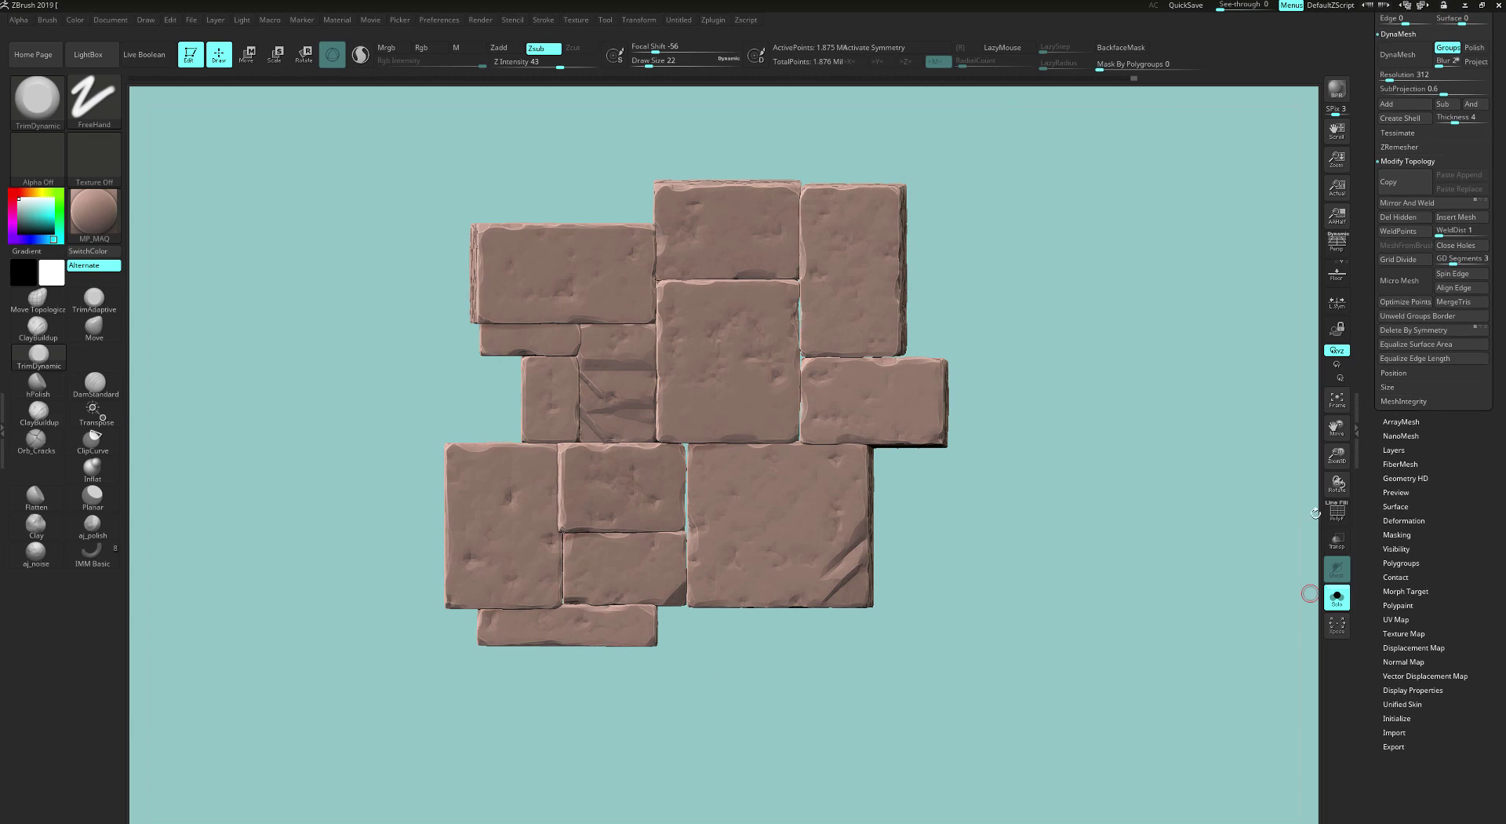
pyautogui.press('ctrl')
pyautogui.click(1391, 520)
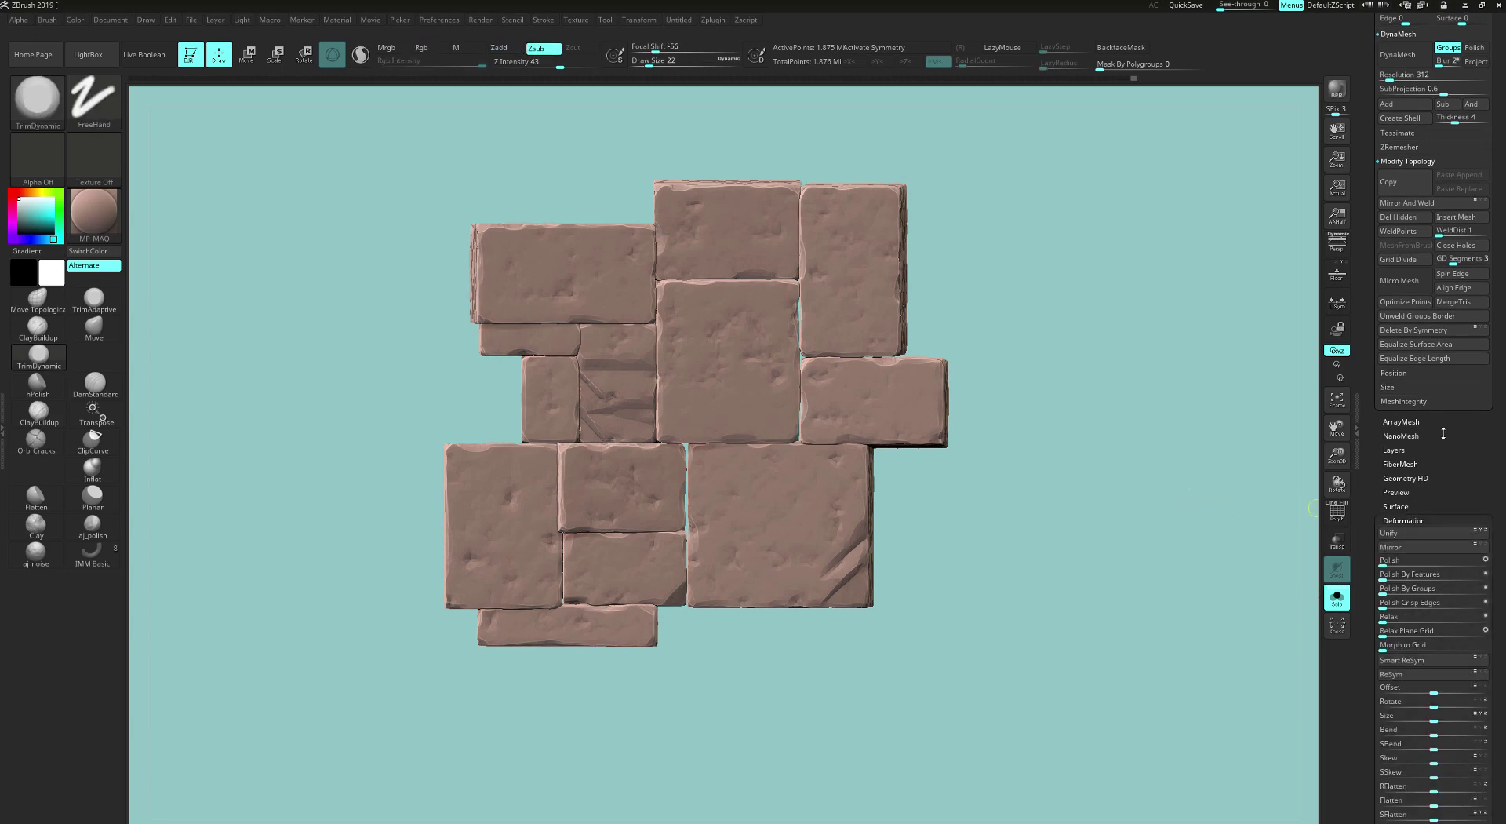
pyautogui.scroll(-5, 1446, 349)
pyautogui.scroll(-3, 1445, 349)
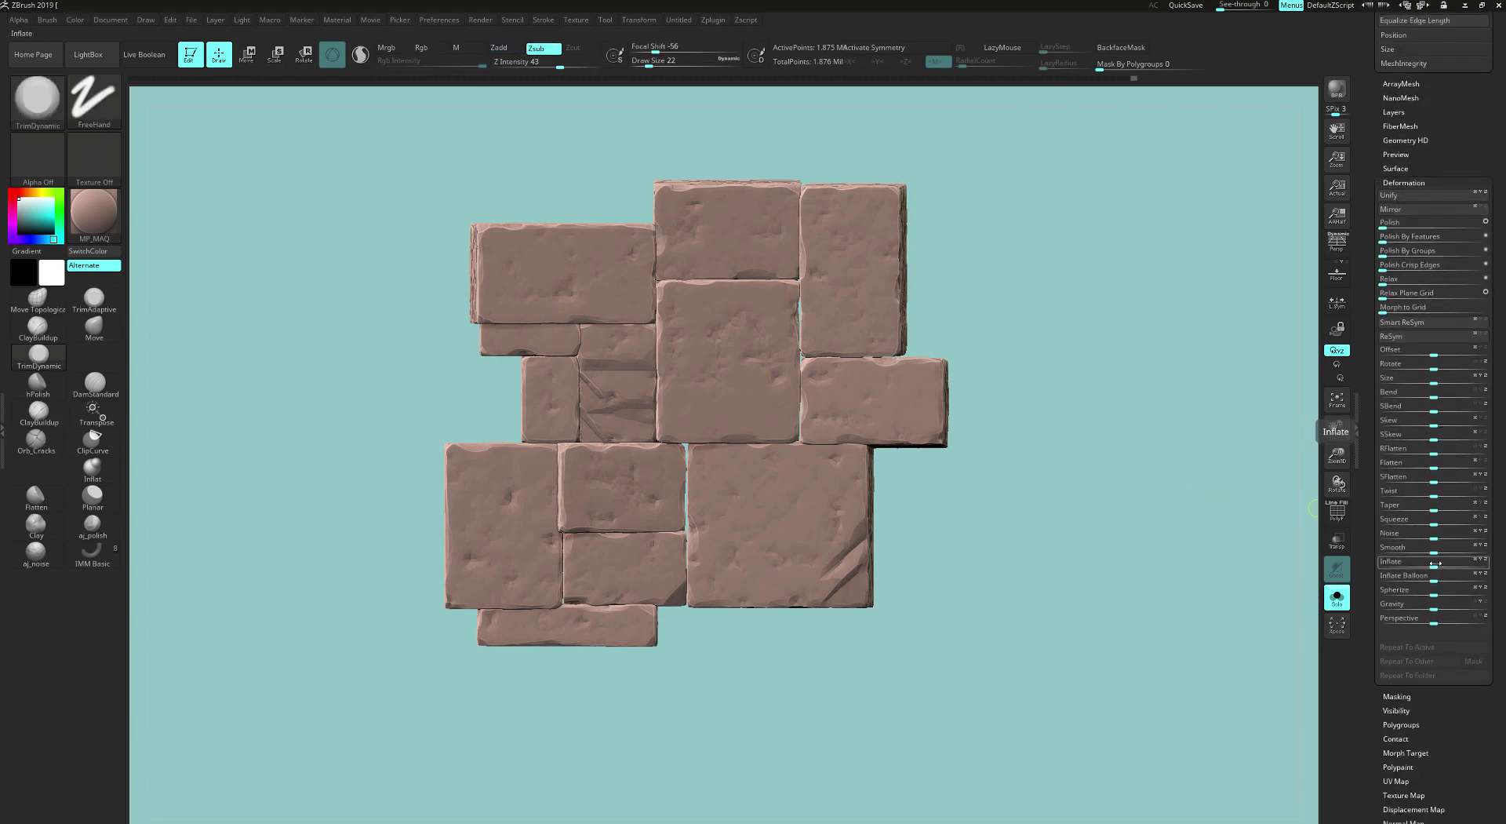
pyautogui.moveTo(1434, 563); pyautogui.dragTo(1437, 565)
pyautogui.moveTo(1026, 635); pyautogui.dragTo(1076, 708)
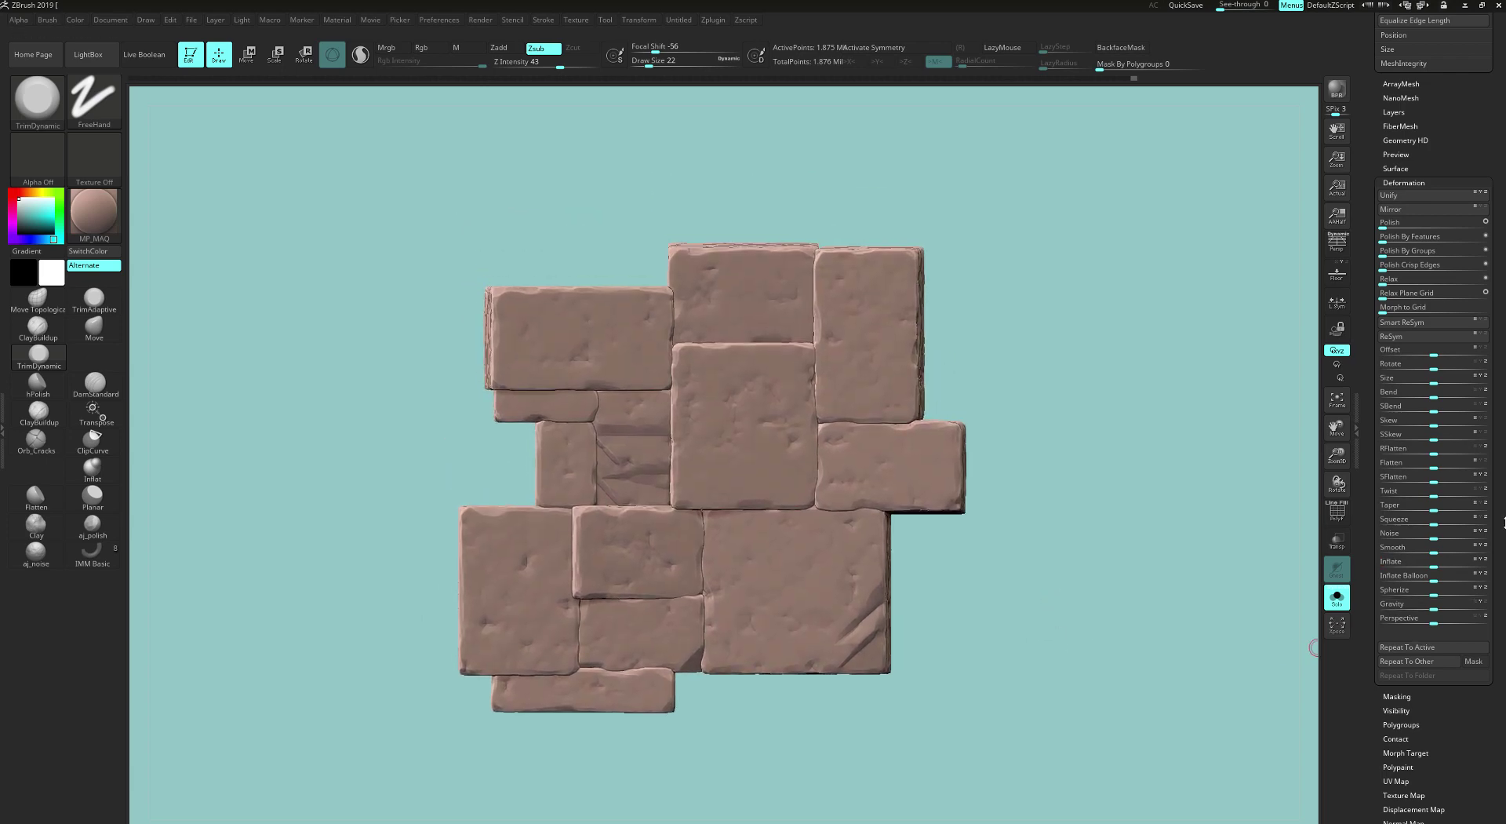
# Step: Enable Array Mesh on the wall to preview how the block pattern tiles in both directions
pyautogui.moveTo(1495, 392); pyautogui.dragTo(1495, 497)
pyautogui.click(1429, 287)
pyautogui.moveTo(1465, 249); pyautogui.dragTo(1442, 427)
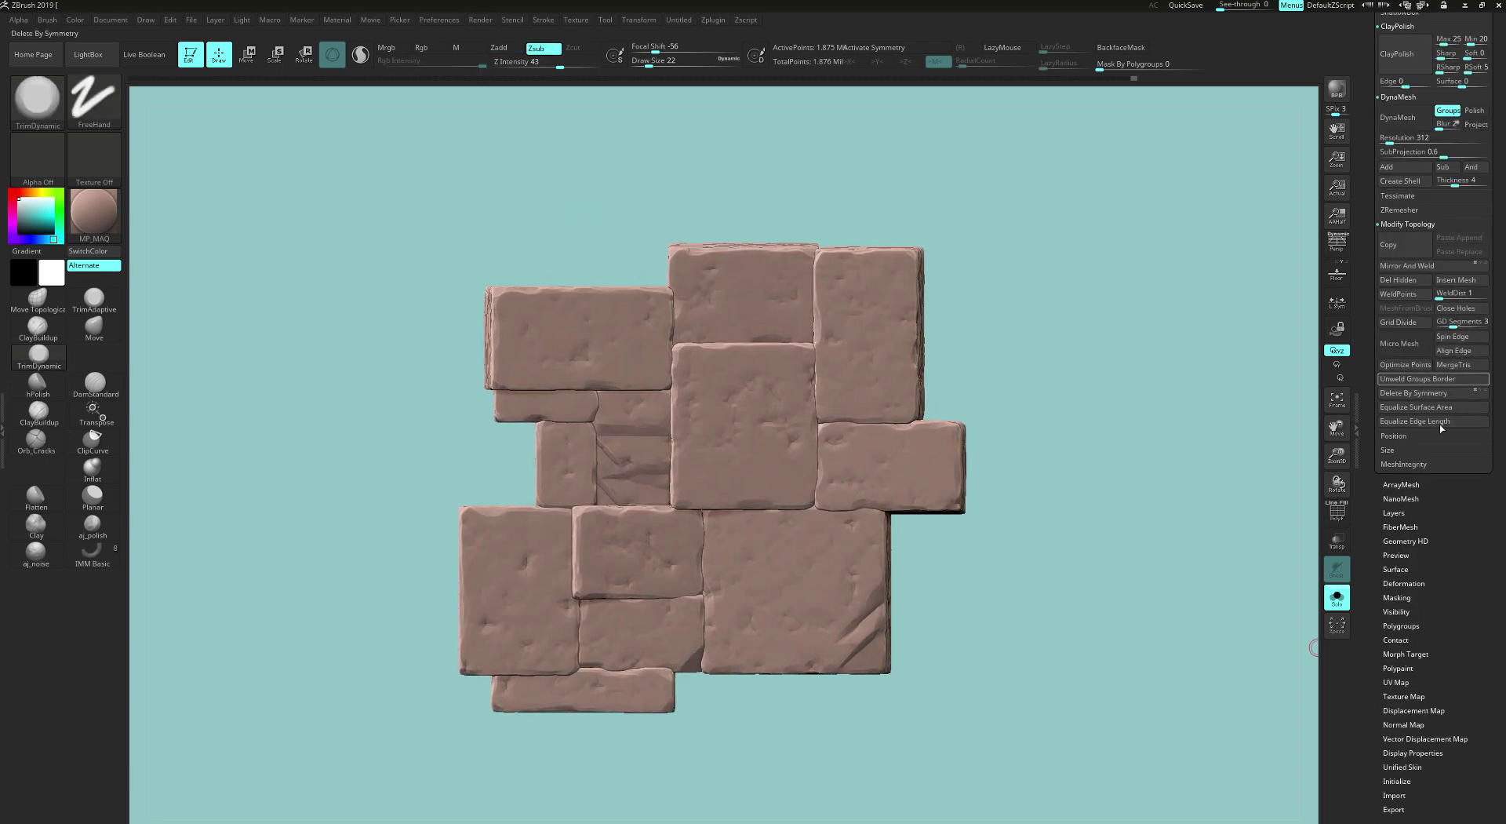
pyautogui.click(1401, 484)
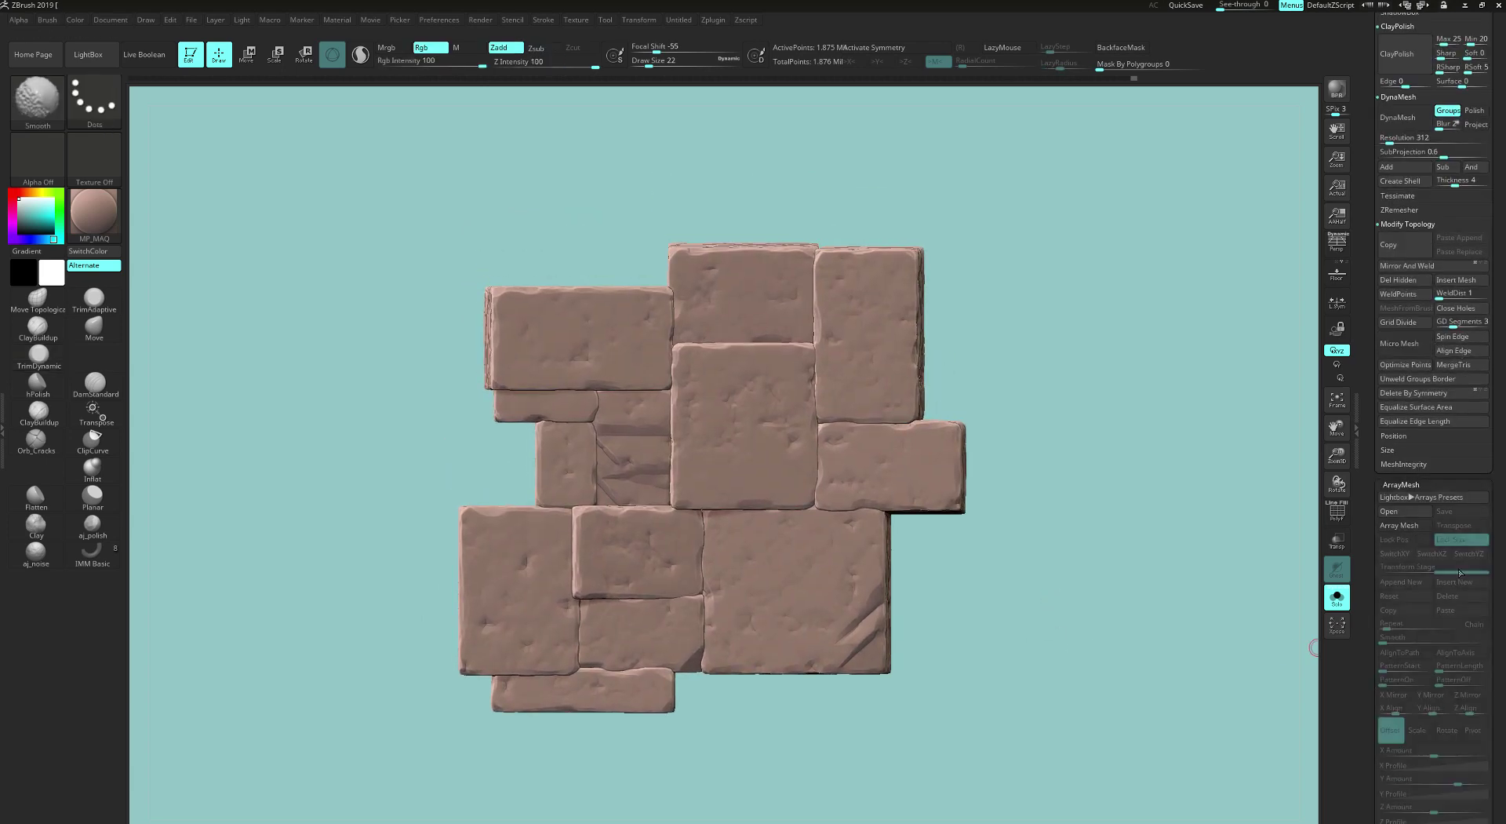
pyautogui.click(1410, 529)
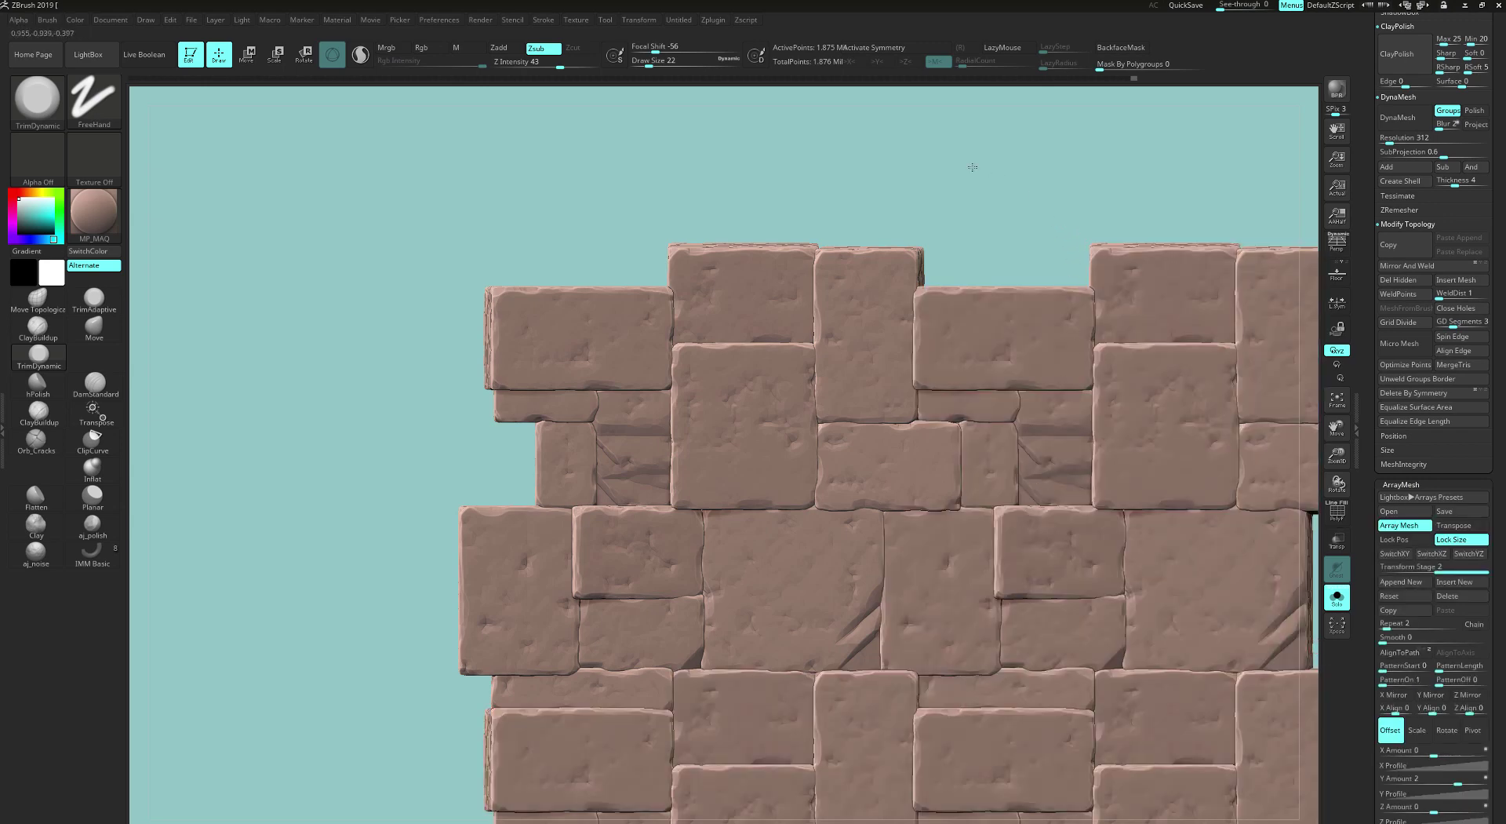
pyautogui.keyDown('alt'); pyautogui.moveTo(971, 162); pyautogui.dragTo(769, 1); pyautogui.keyUp('alt')
pyautogui.moveTo(1231, 524)
pyautogui.keyDown('alt'); pyautogui.mouseDown()
pyautogui.moveTo(1224, 502)
pyautogui.moveTo(1099, 478)
pyautogui.moveTo(1193, 531)
pyautogui.moveTo(1217, 521)
pyautogui.moveTo(1180, 598)
pyautogui.moveTo(1204, 582)
pyautogui.moveTo(1204, 615)
pyautogui.mouseUp(); pyautogui.keyUp('alt')
# Step: Select the Orb_Cracks brush and set its draw size to 14
pyautogui.click(36, 438)
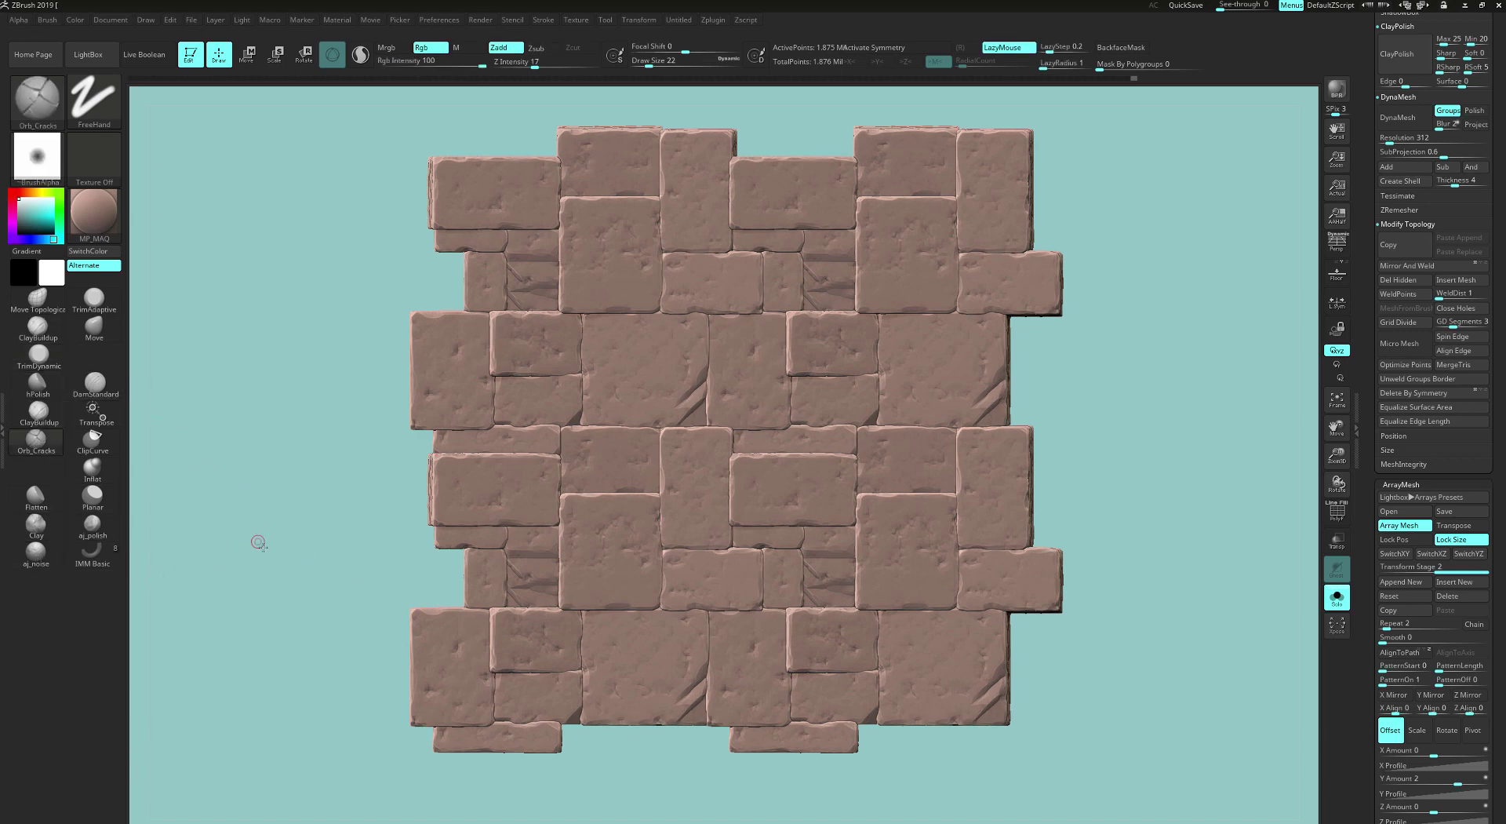
pyautogui.keyDown('alt'); pyautogui.moveTo(289, 645); pyautogui.dragTo(302, 654); pyautogui.keyUp('alt')
pyautogui.click(644, 64)
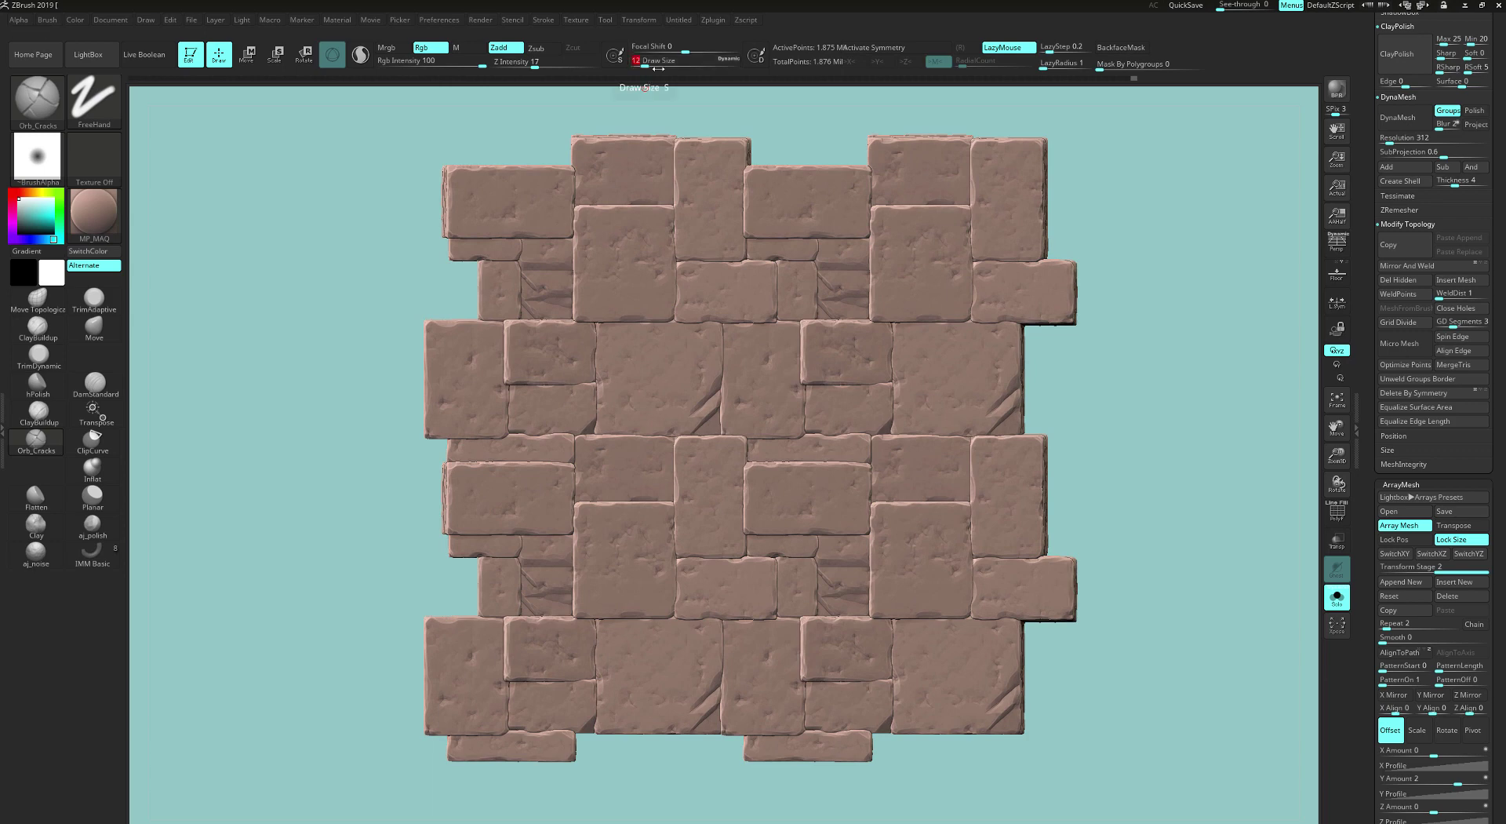
pyautogui.moveTo(645, 67); pyautogui.dragTo(646, 67)
pyautogui.moveTo(1193, 454); pyautogui.dragTo(1201, 450)
# Step: Turn off the Array Mesh preview, set the Orb_Cracks draw size to 18 and carve thin cracks into the blocks
pyautogui.moveTo(1488, 67); pyautogui.dragTo(1484, 126)
pyautogui.click(1401, 585)
pyautogui.keyDown('alt'); pyautogui.moveTo(1184, 541); pyautogui.dragTo(1180, 651); pyautogui.keyUp('alt')
pyautogui.keyDown('alt'); pyautogui.moveTo(1058, 630); pyautogui.dragTo(1141, 761); pyautogui.keyUp('alt')
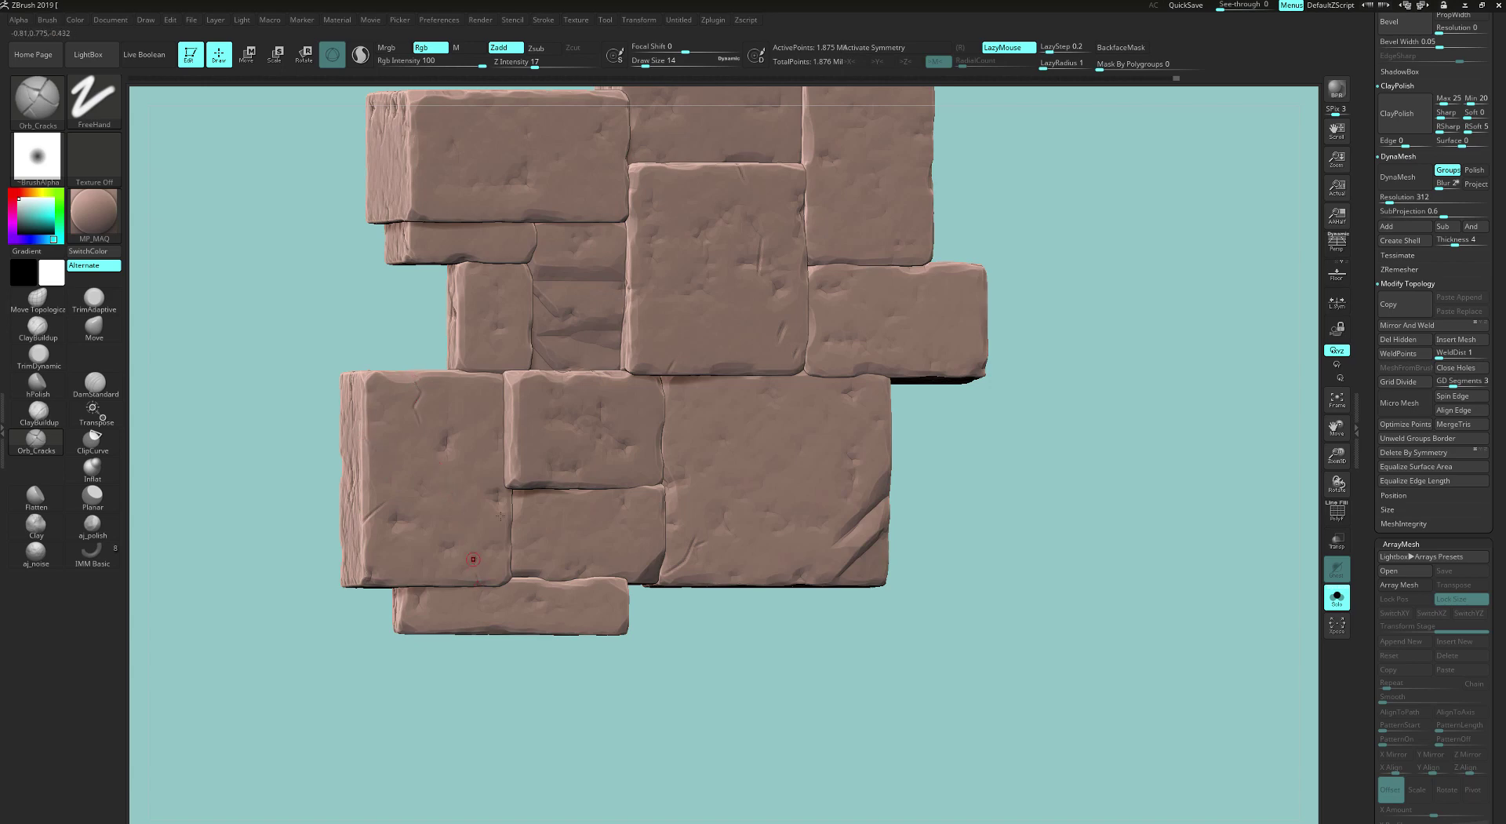
pyautogui.moveTo(657, 68); pyautogui.dragTo(668, 68)
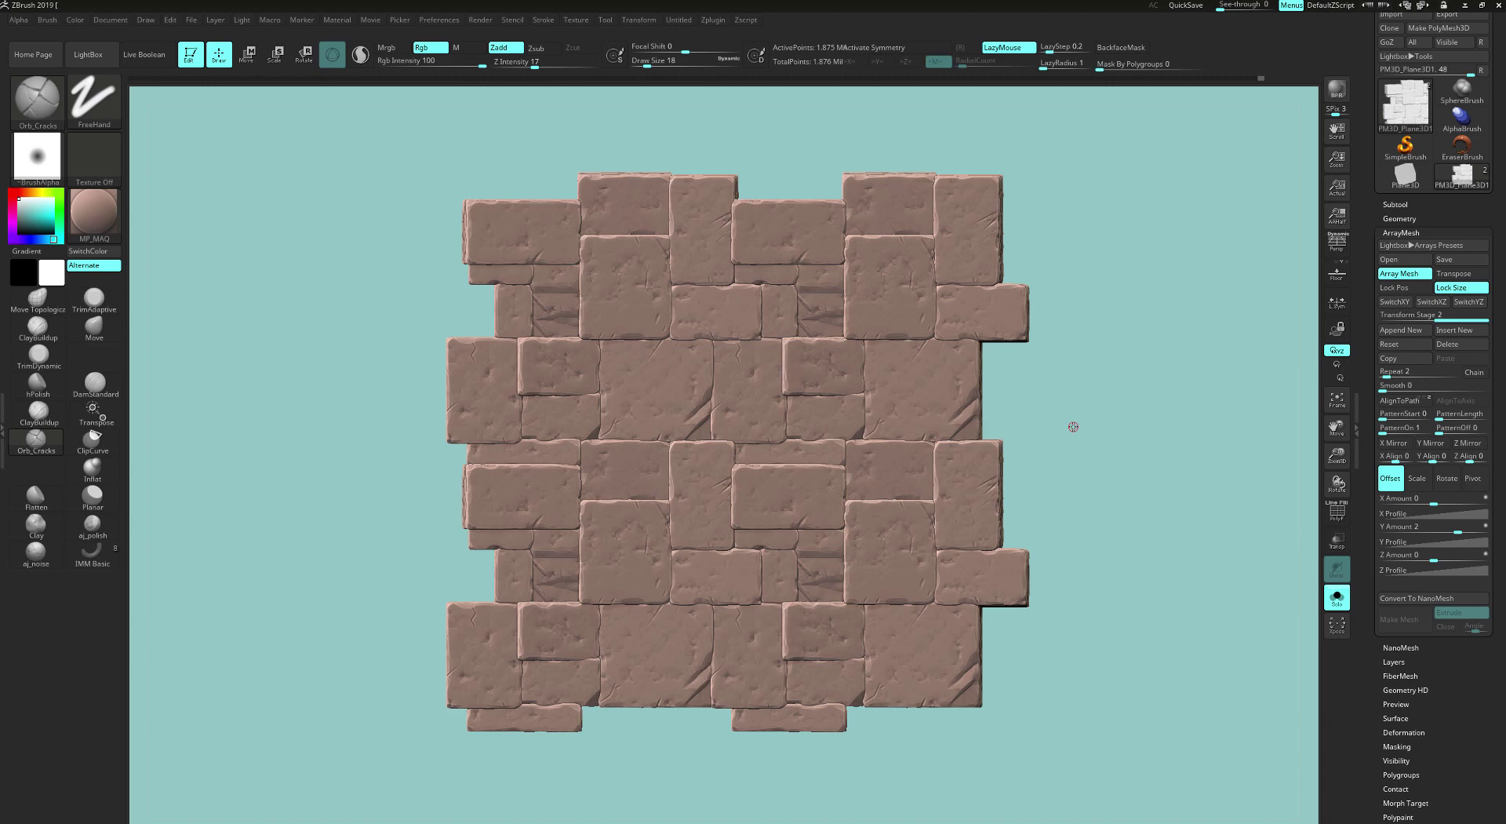
# Step: Select the flat plane subtool and show its polyframe
pyautogui.keyDown('shift'); pyautogui.click(1424, 233); pyautogui.keyUp('shift')
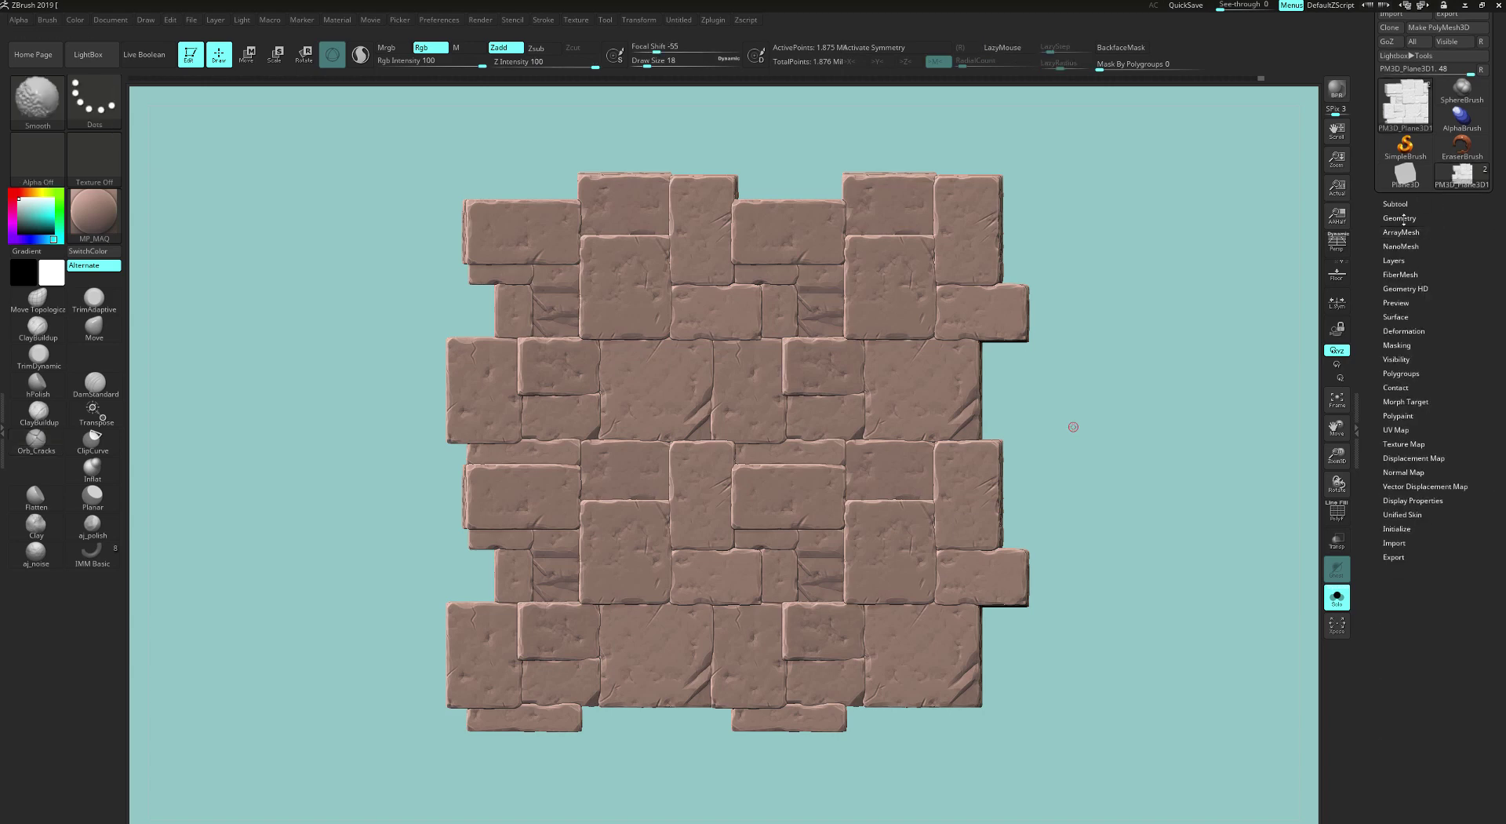
pyautogui.click(1405, 204)
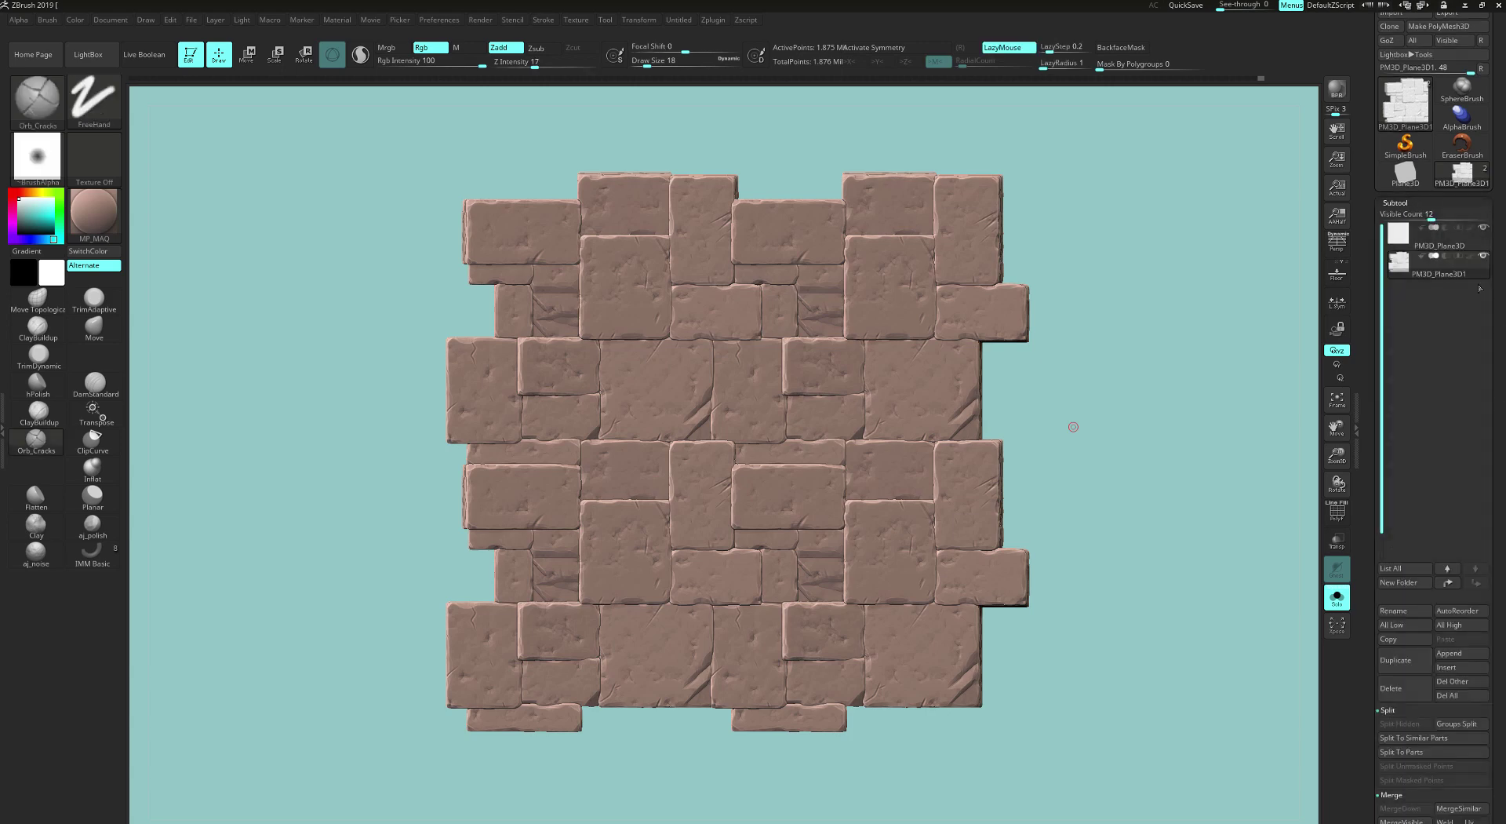
pyautogui.click(1119, 508)
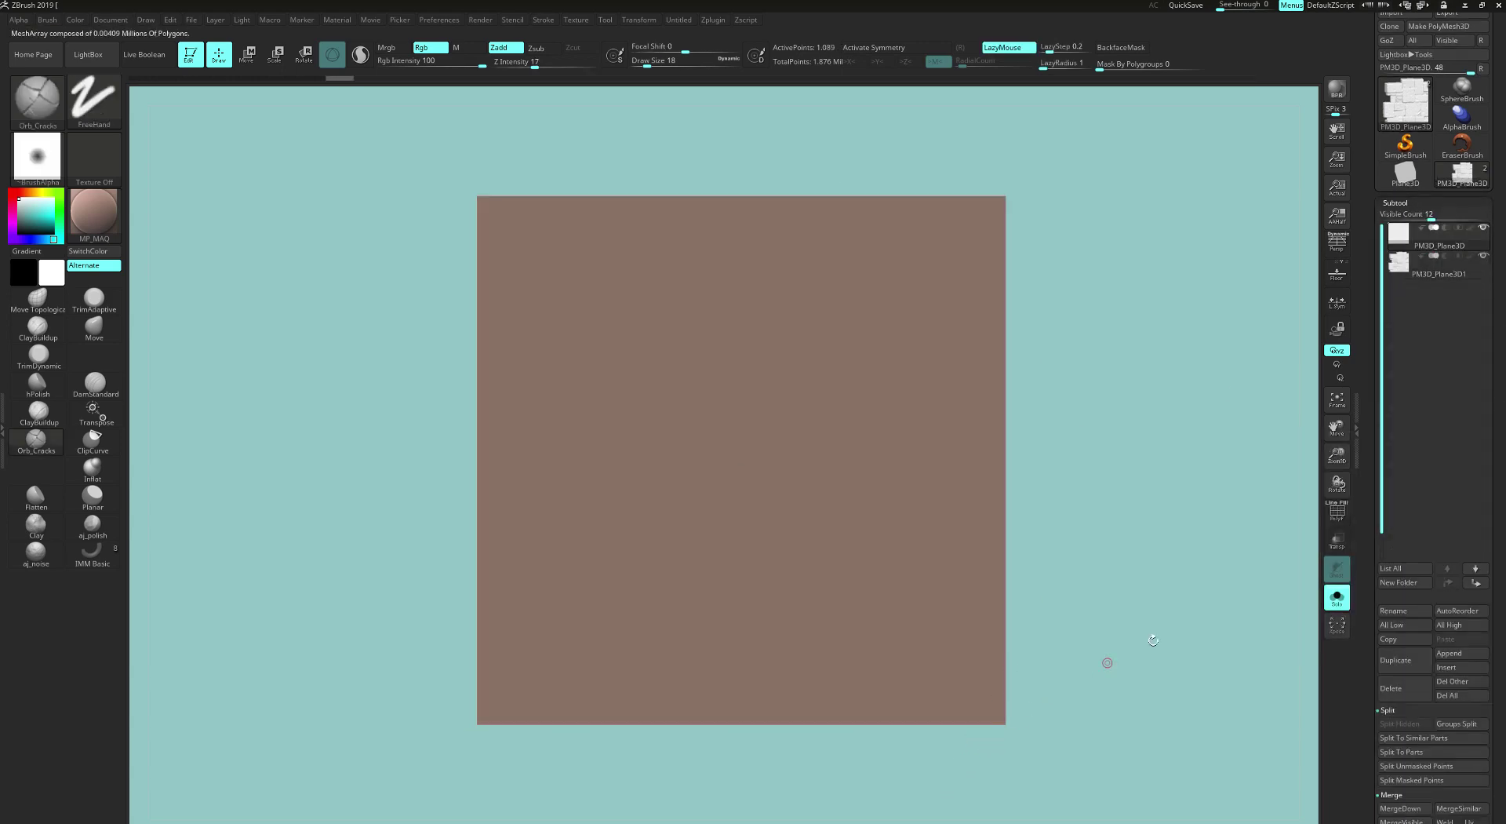
pyautogui.click(1338, 511)
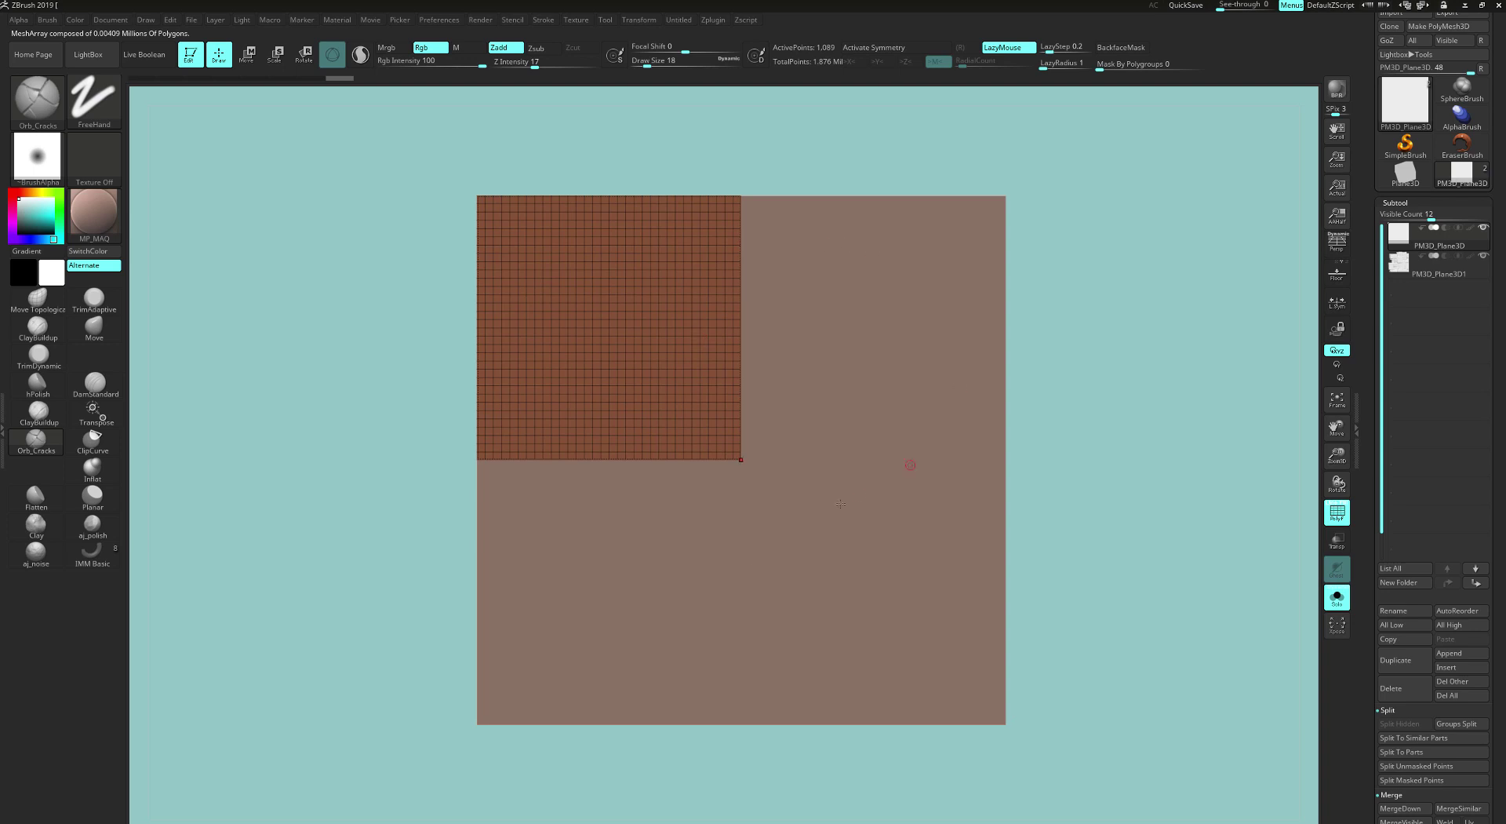
# Step: Disable Array Mesh on the flat plane so only the single original tile remains
pyautogui.moveTo(1498, 634); pyautogui.dragTo(1498, 448)
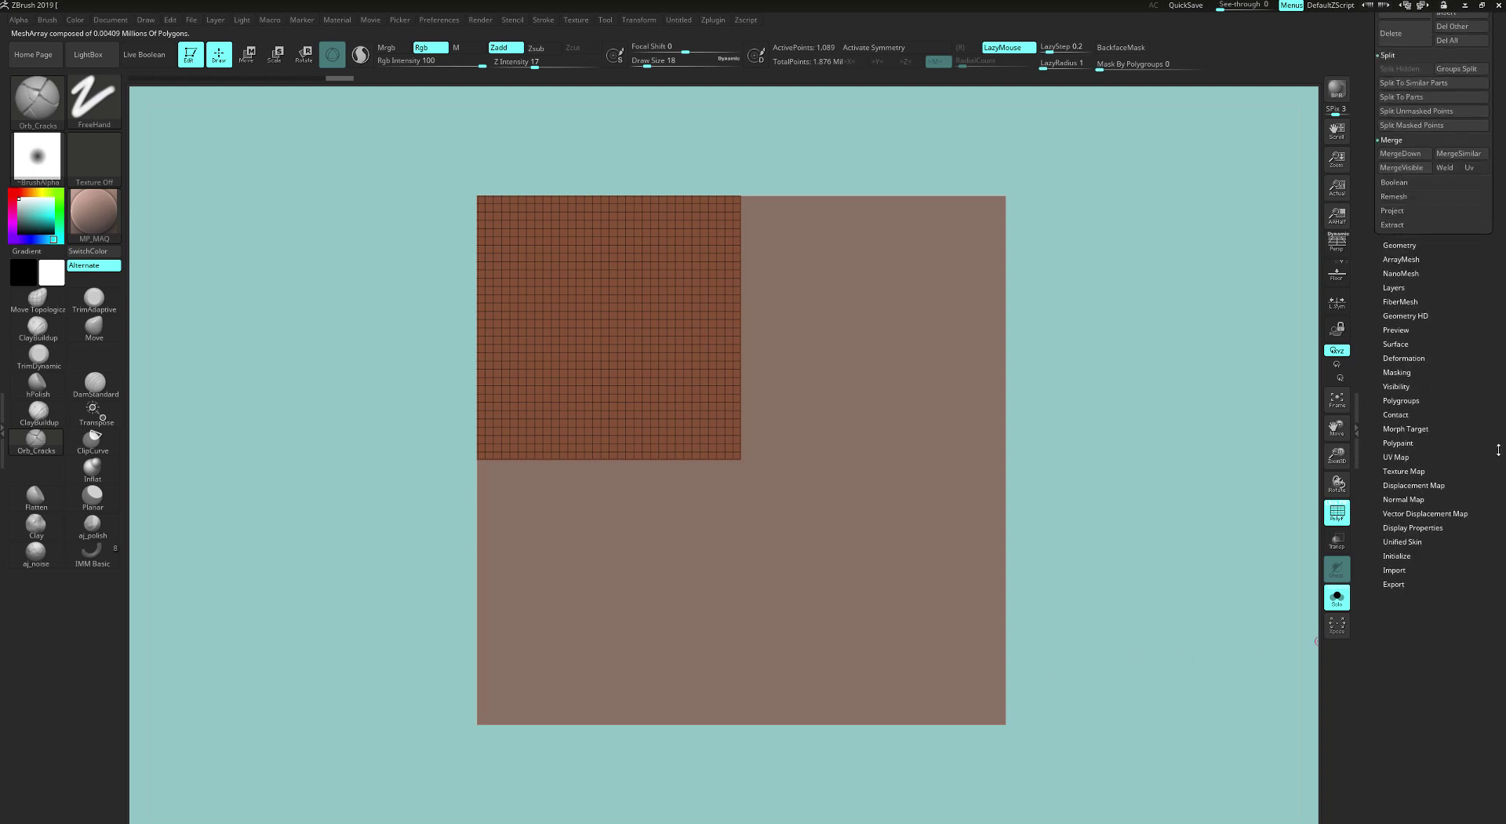
pyautogui.click(1402, 259)
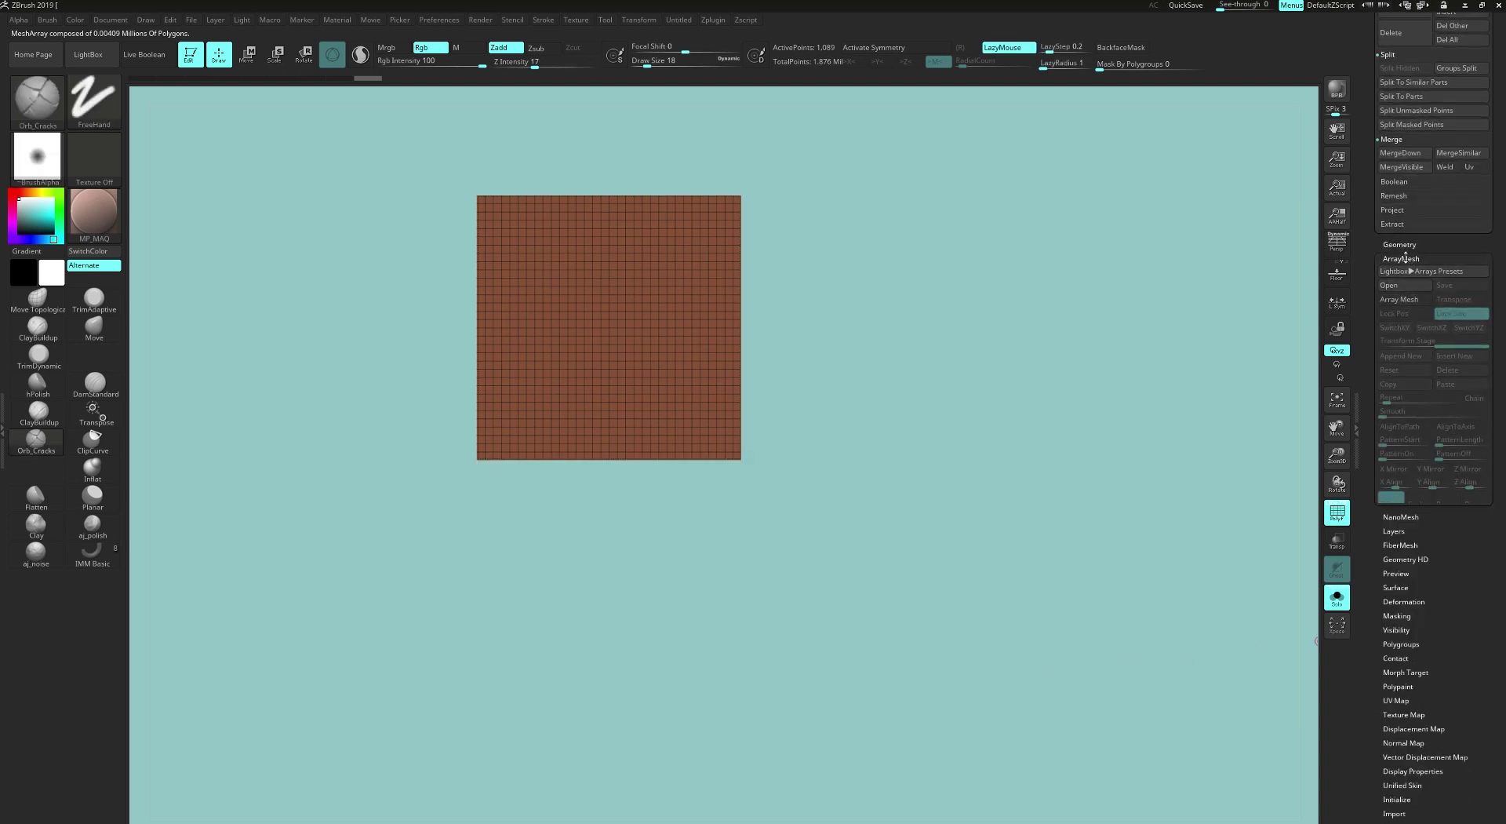
pyautogui.click(1402, 259)
pyautogui.scroll(1, 1453, 385)
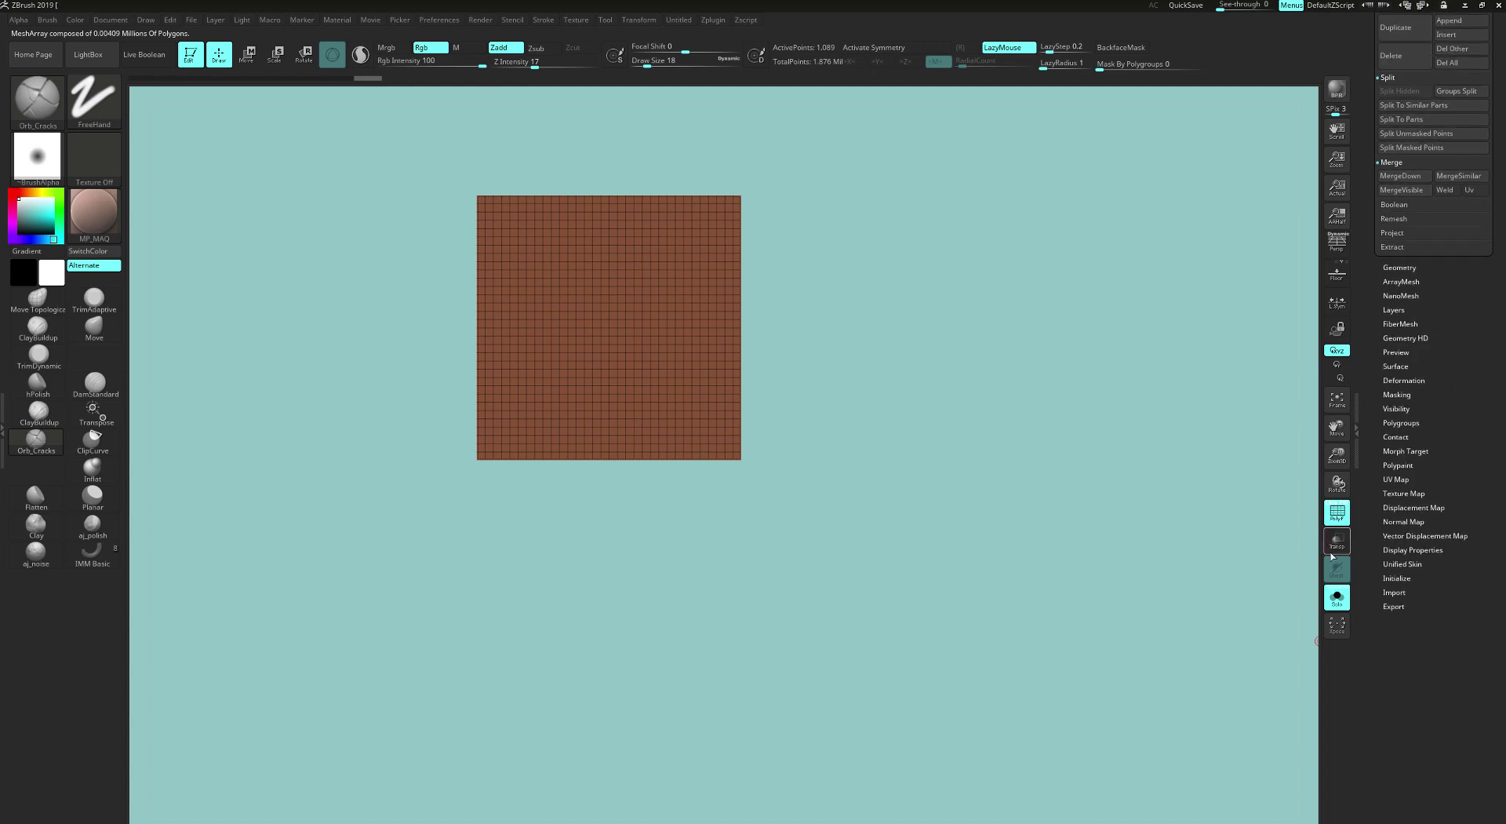
# Step: Turn off Solo mode and move the plane along its depth axis until it sits in front of the stone wall
pyautogui.click(1336, 598)
pyautogui.moveTo(1032, 696); pyautogui.dragTo(925, 538)
pyautogui.press('w')
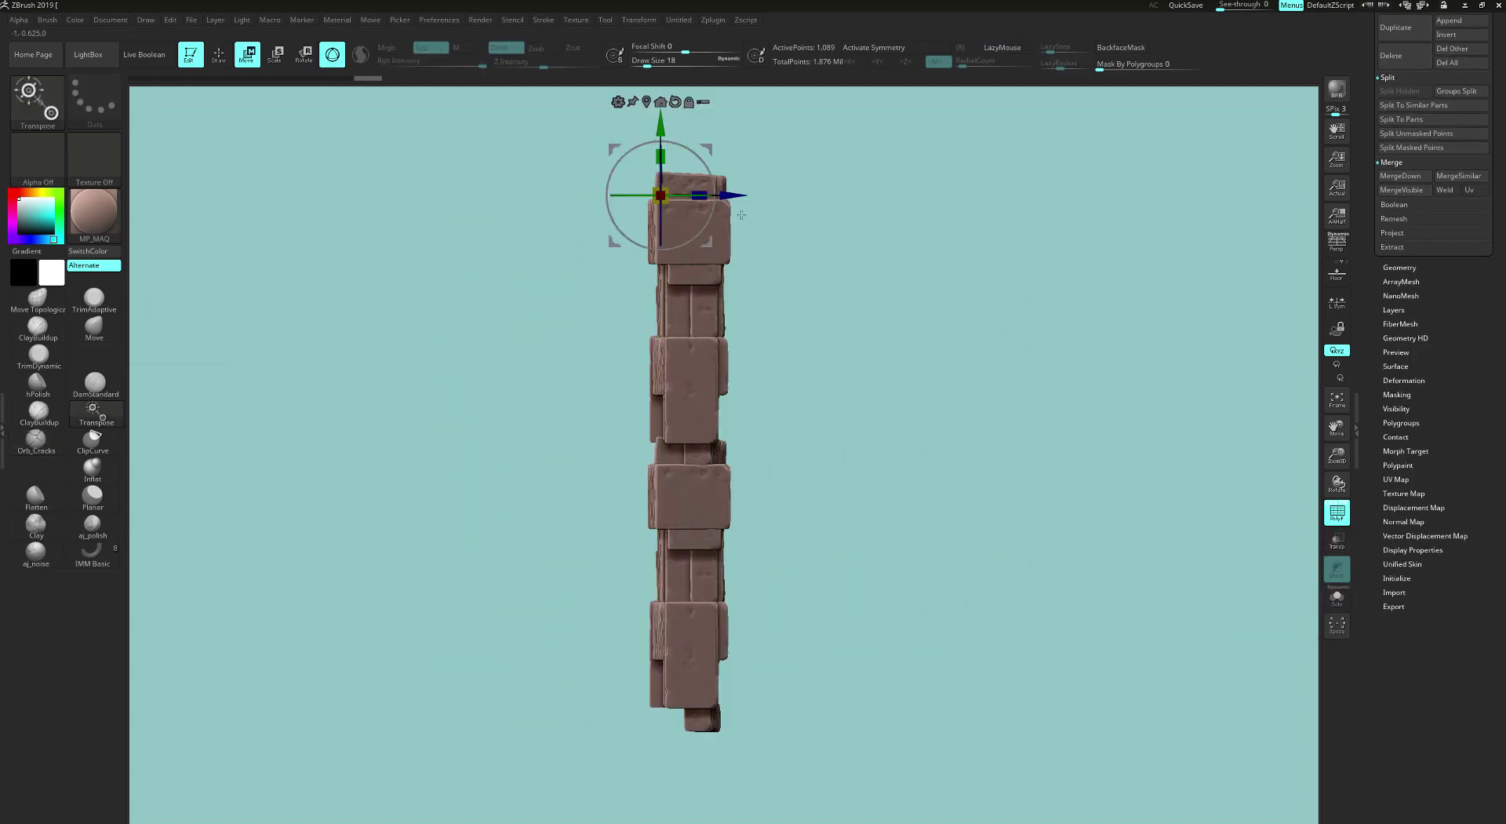
pyautogui.moveTo(736, 195); pyautogui.dragTo(813, 191)
pyautogui.moveTo(878, 502); pyautogui.dragTo(389, 572)
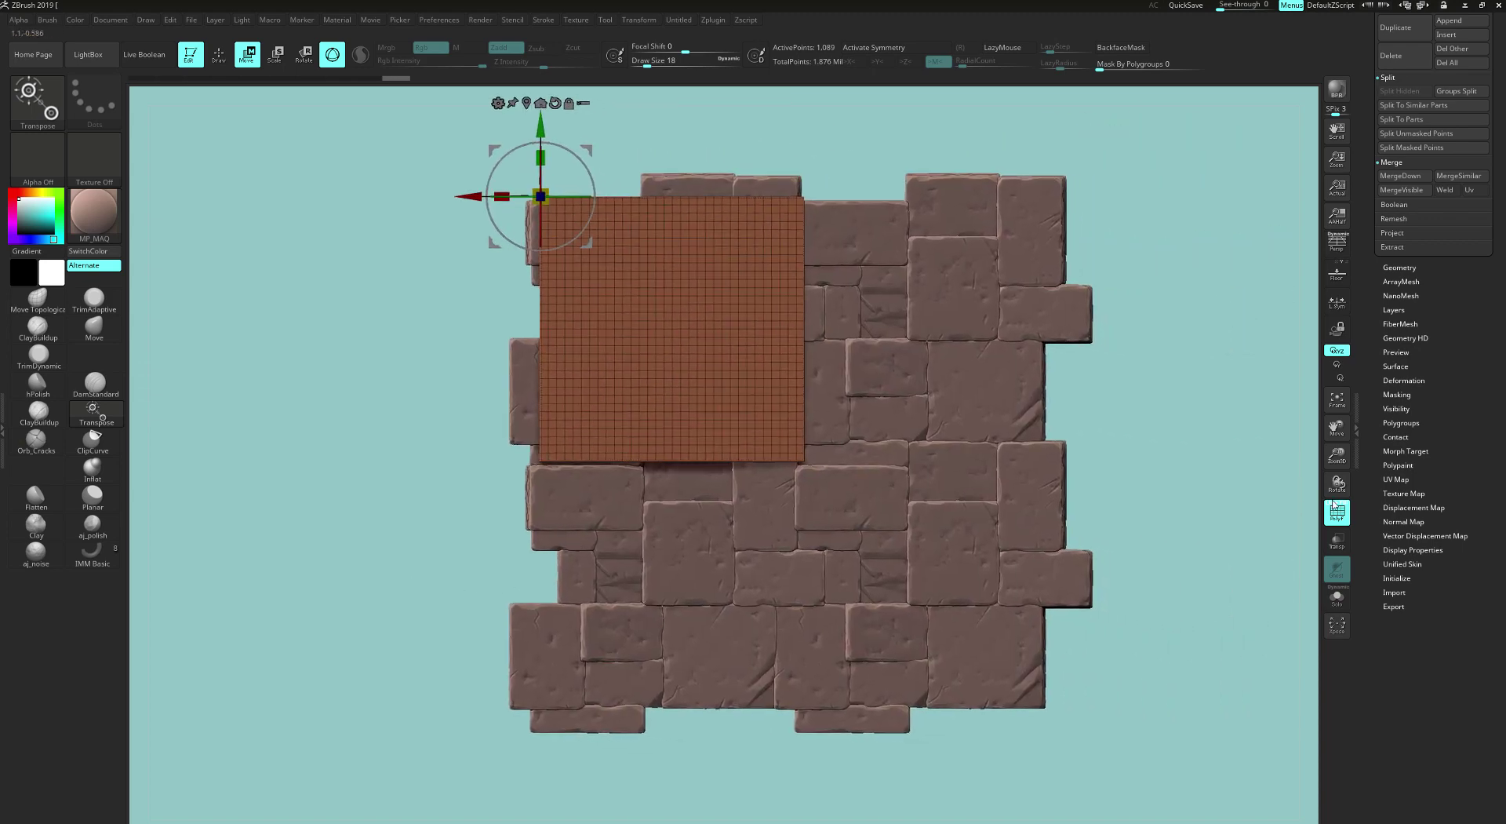
# Step: Shift the plane horizontally and vertically by half its size with the Offset deformation to centre it over the tiled wall
pyautogui.moveTo(1462, 436); pyautogui.dragTo(1458, 343)
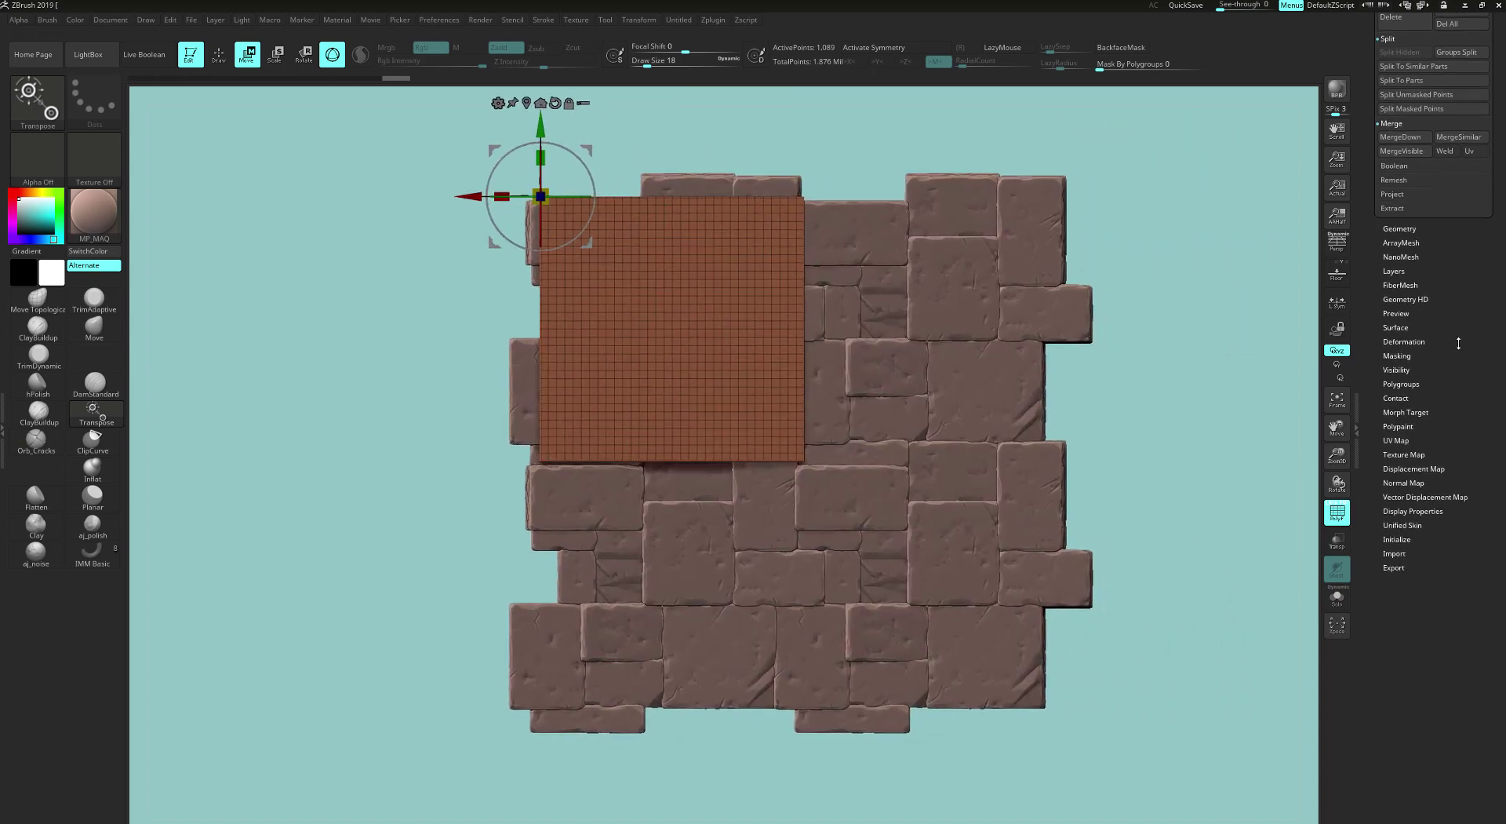
pyautogui.click(1404, 341)
pyautogui.scroll(-2, 1486, 450)
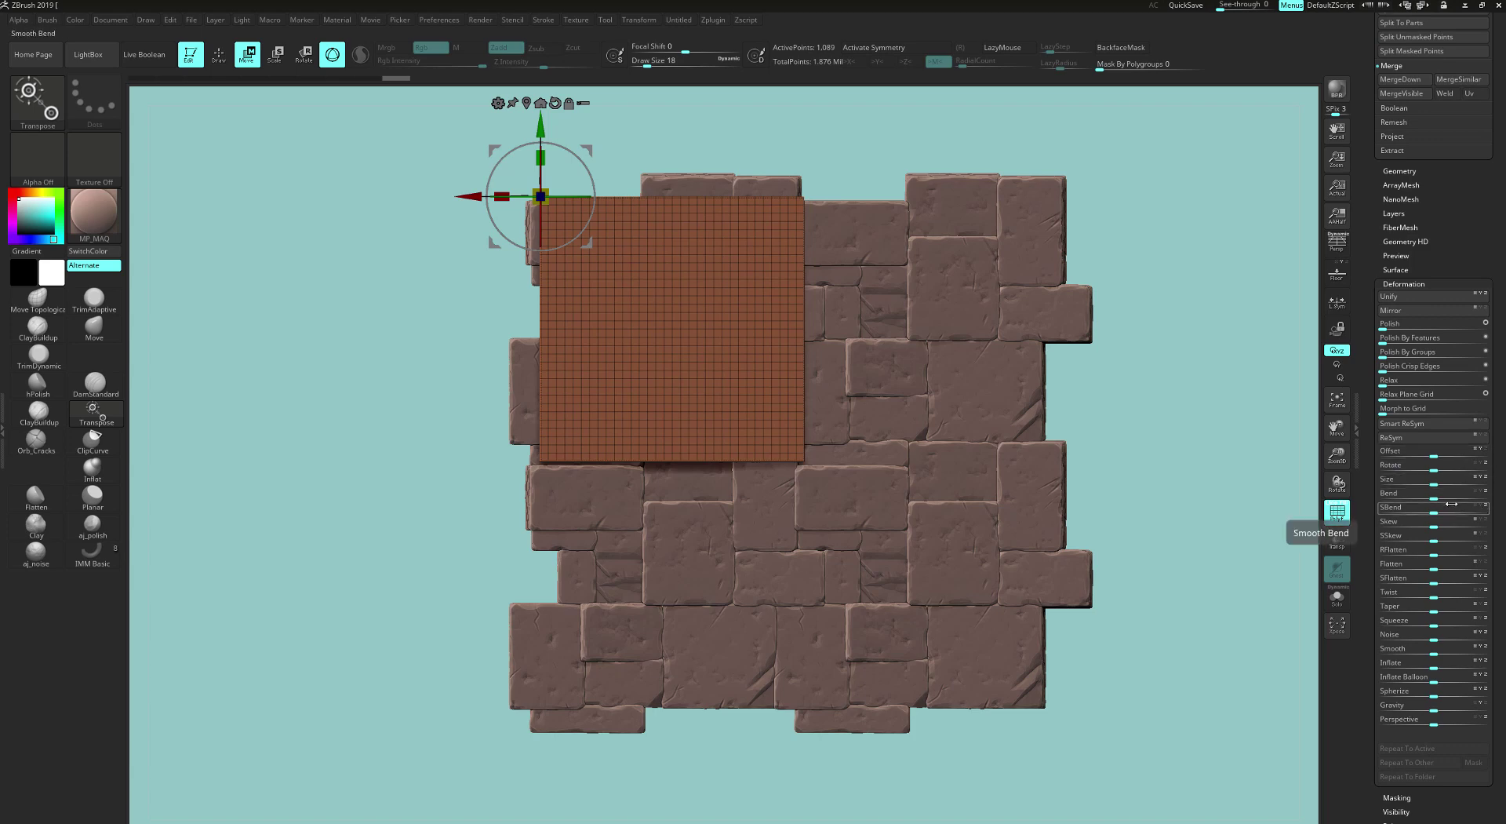
pyautogui.moveTo(1434, 456); pyautogui.dragTo(1501, 449)
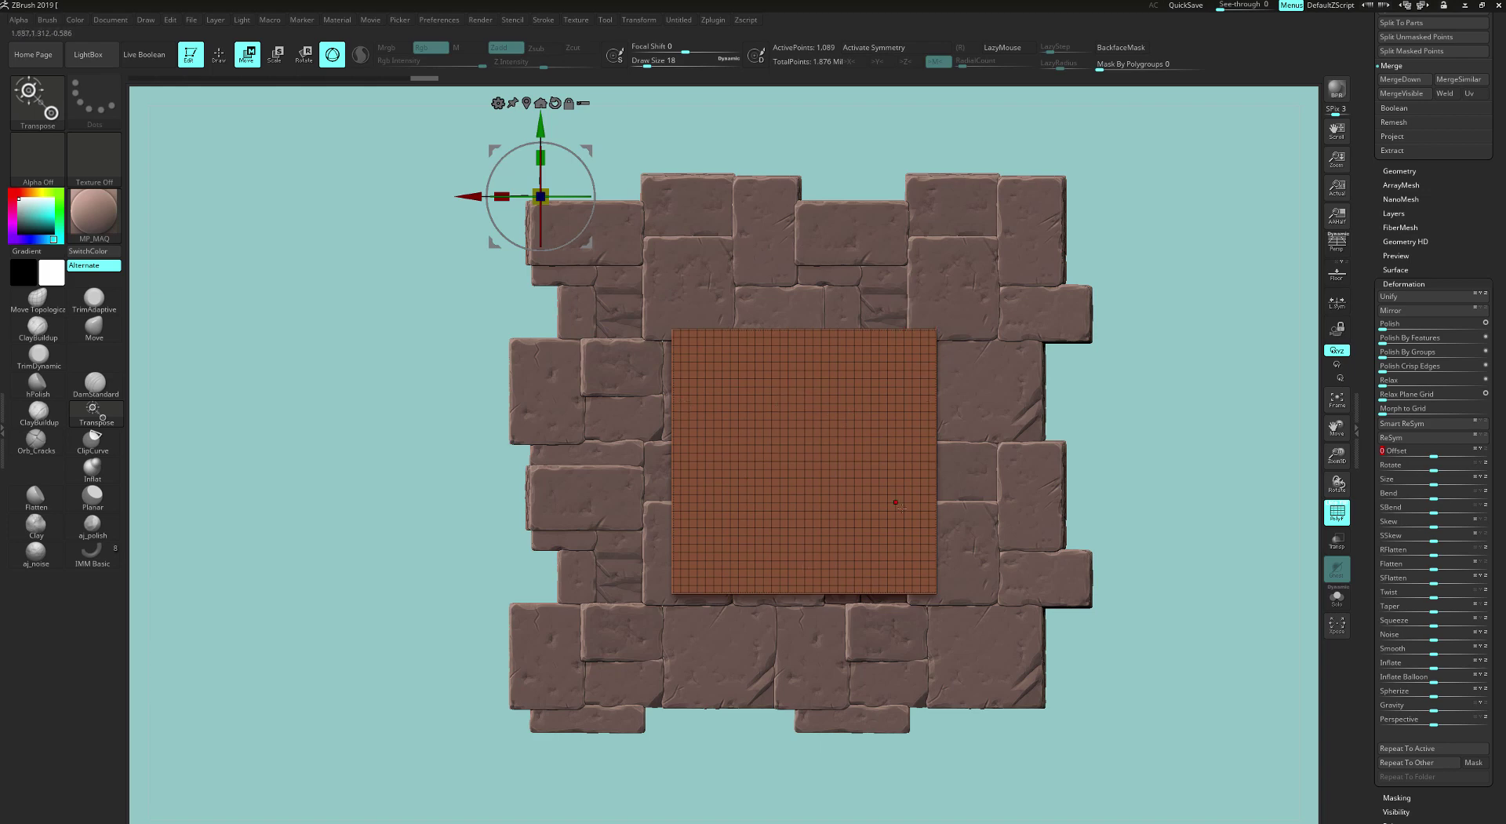
# Step: Export the centred plane in OBJ format with the file name tileplane
pyautogui.scroll(10, 1491, 463)
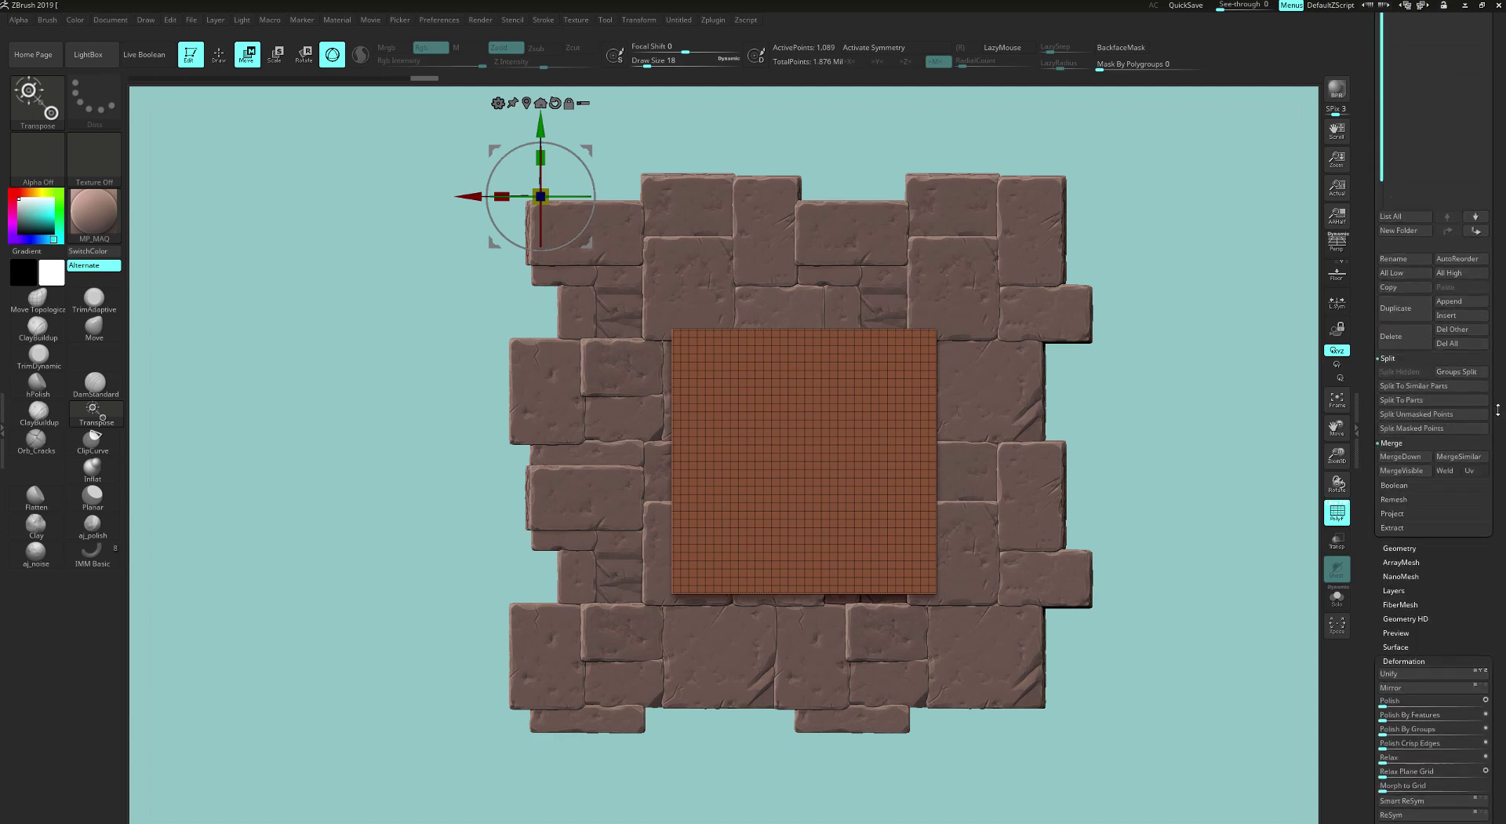
pyautogui.scroll(1, 1491, 464)
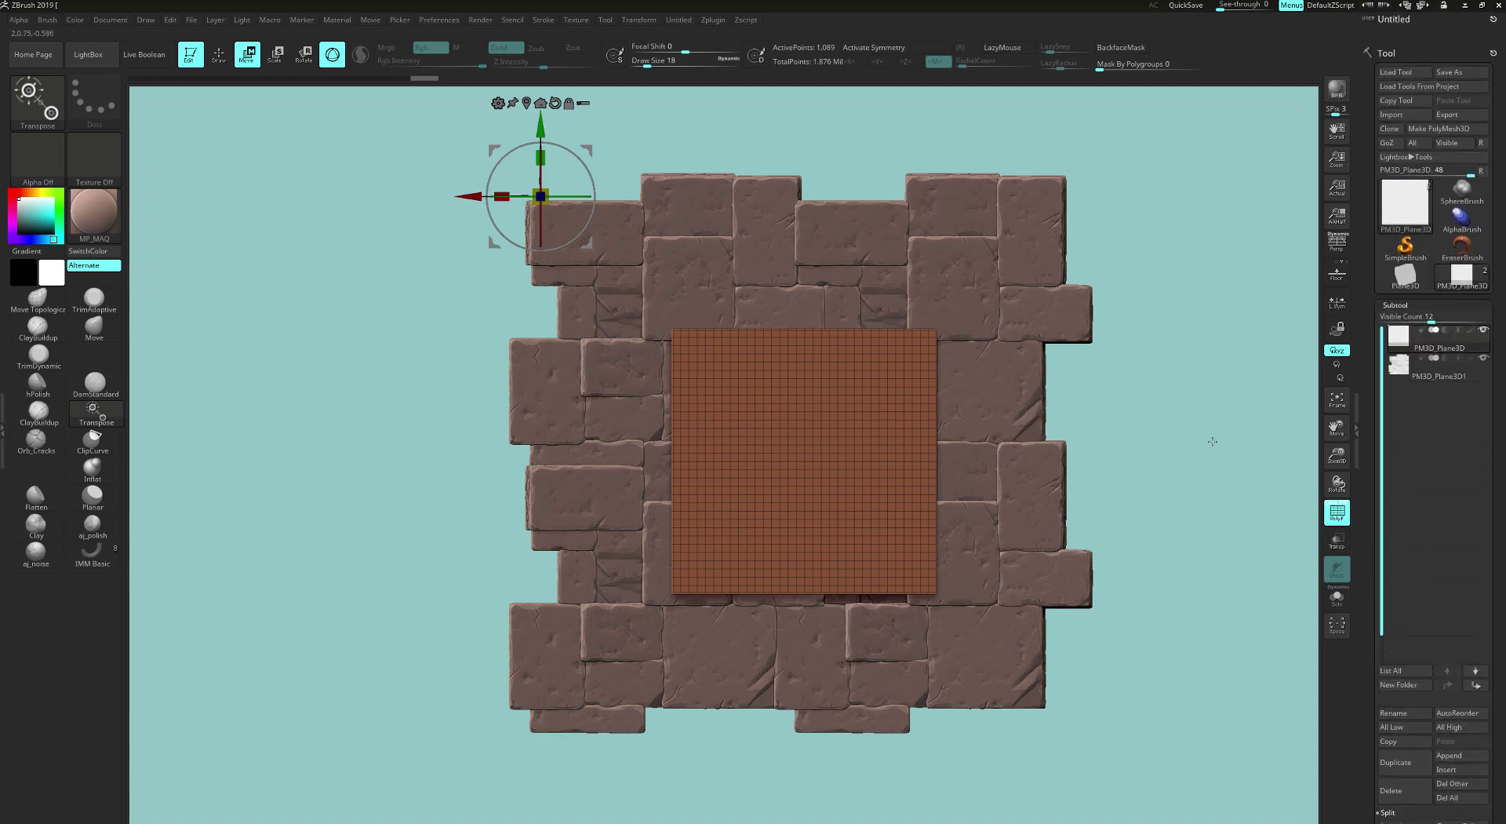
pyautogui.moveTo(1212, 442)
pyautogui.mouseDown()
pyautogui.moveTo(1227, 437)
pyautogui.moveTo(1183, 441)
pyautogui.mouseUp()
pyautogui.click(1447, 114)
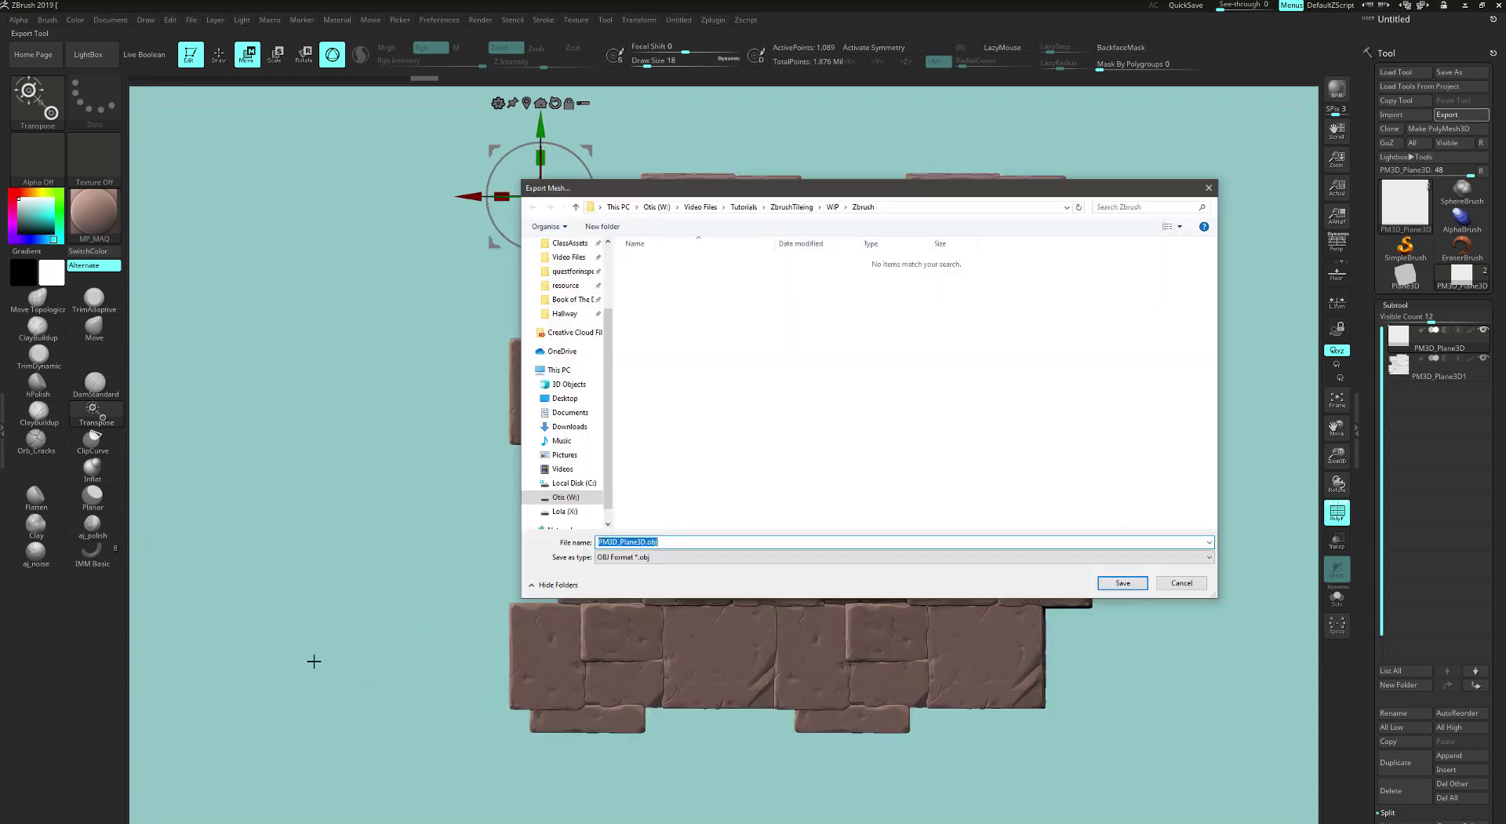
pyautogui.write('tileplane')
pyautogui.click(1123, 582)
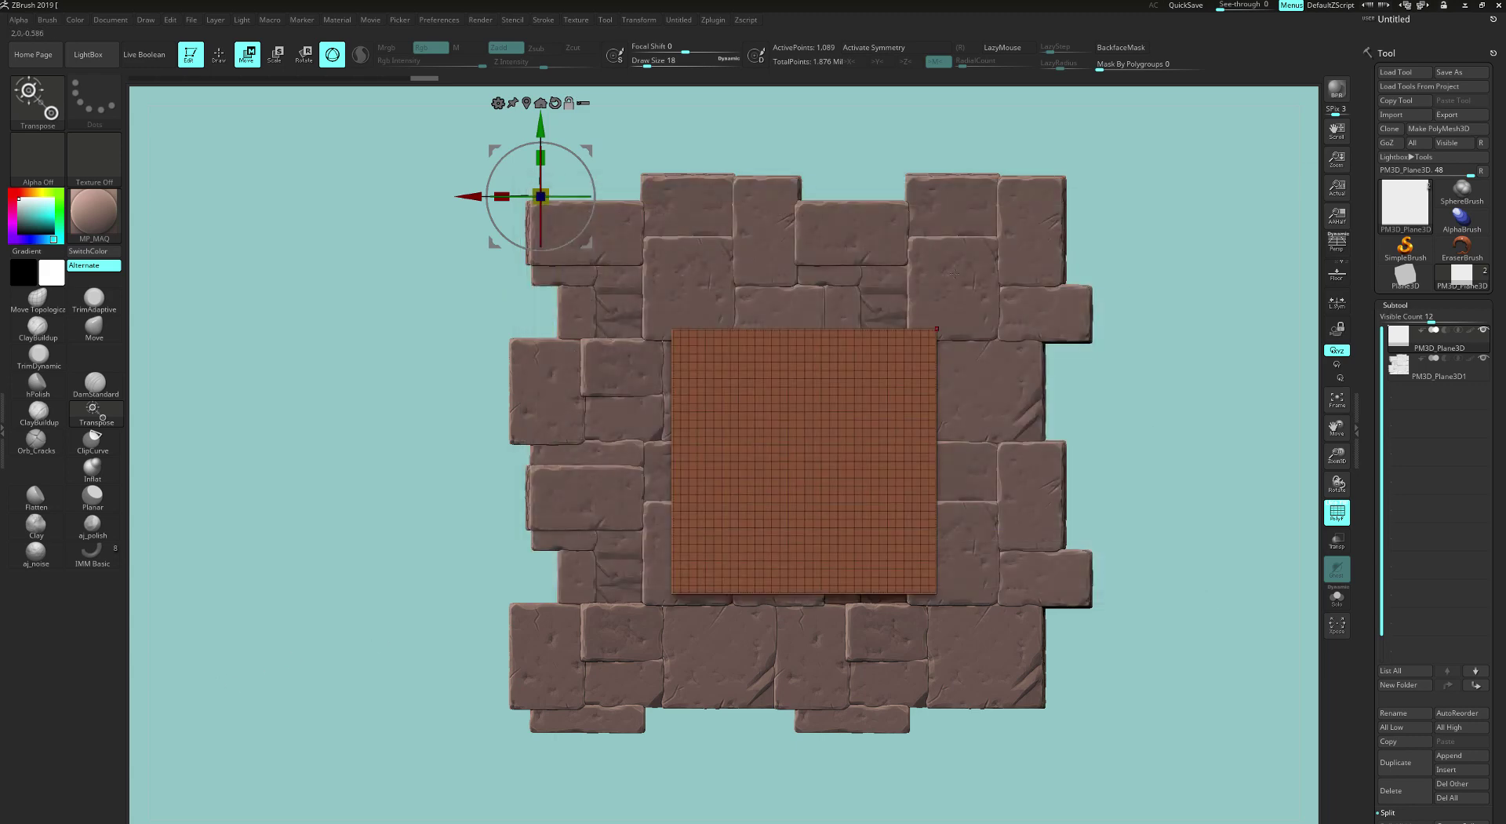
# Step: Select the tiled stone wall subtool, choose the Move Topological brush and hide the polyframe
pyautogui.keyDown('alt'); pyautogui.click(645, 300); pyautogui.keyUp('alt')
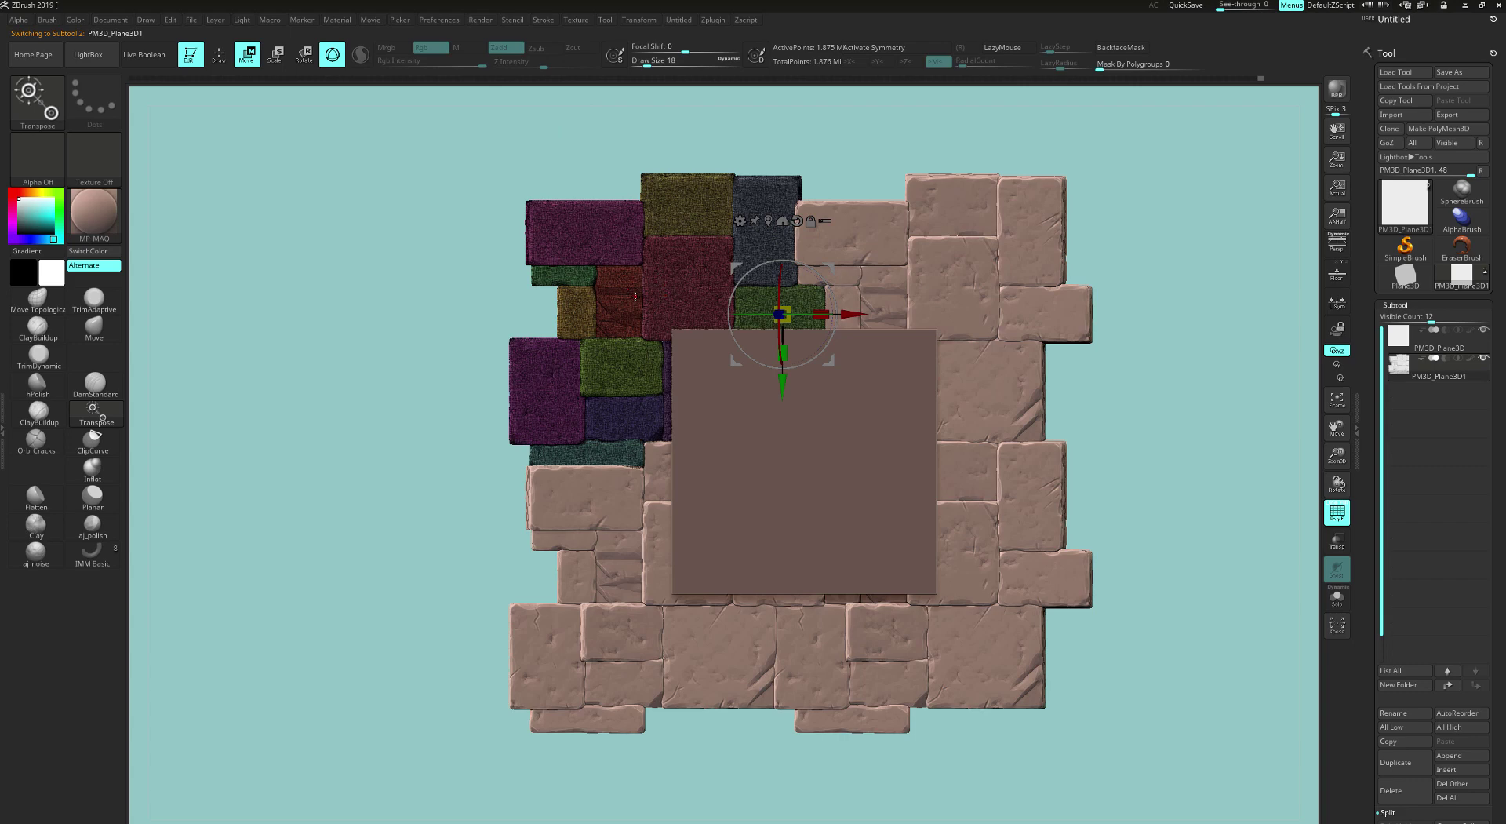
pyautogui.click(37, 299)
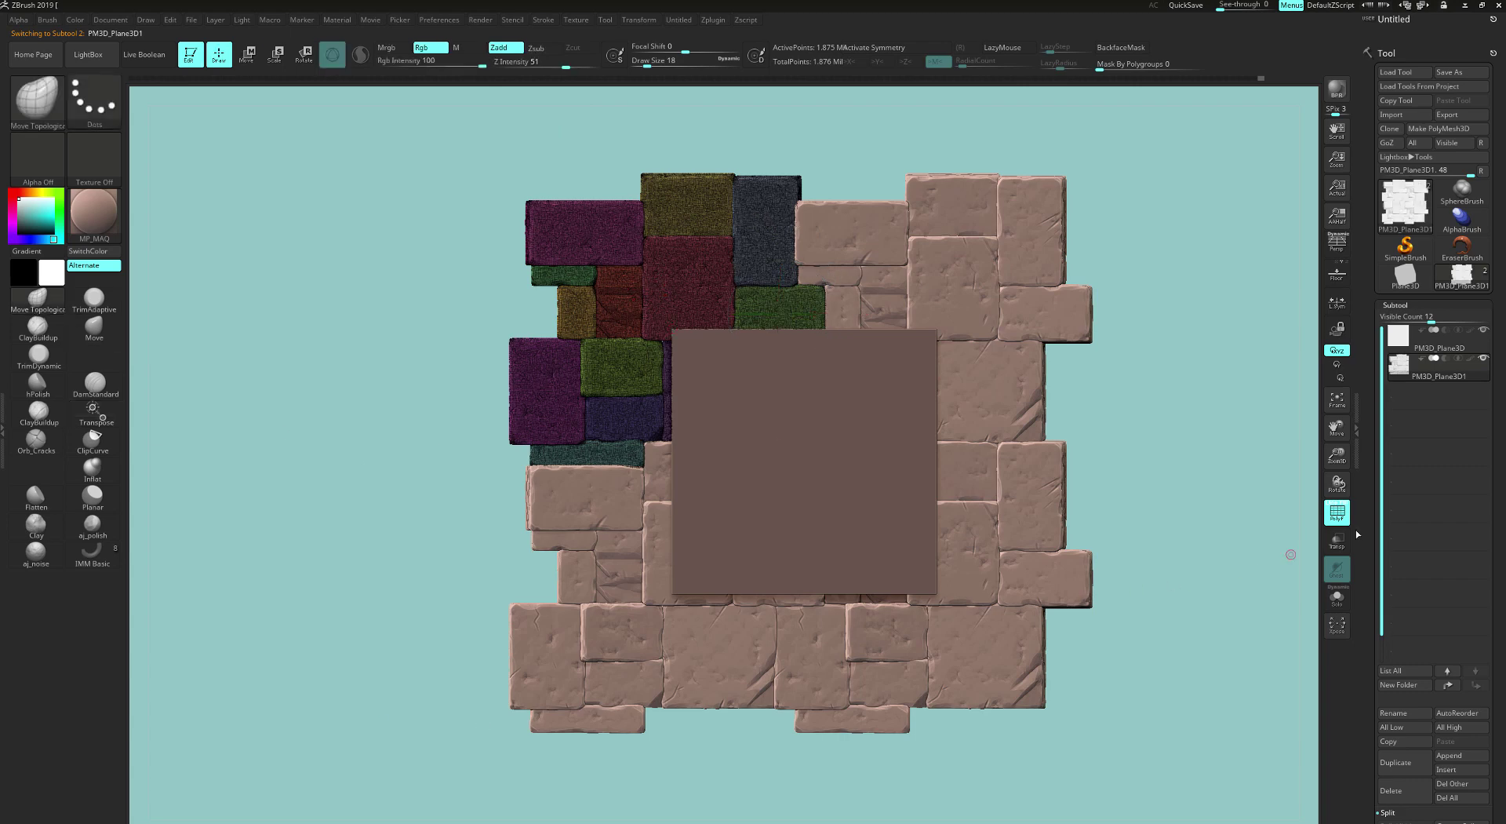
pyautogui.moveTo(1503, 424); pyautogui.dragTo(1503, 325)
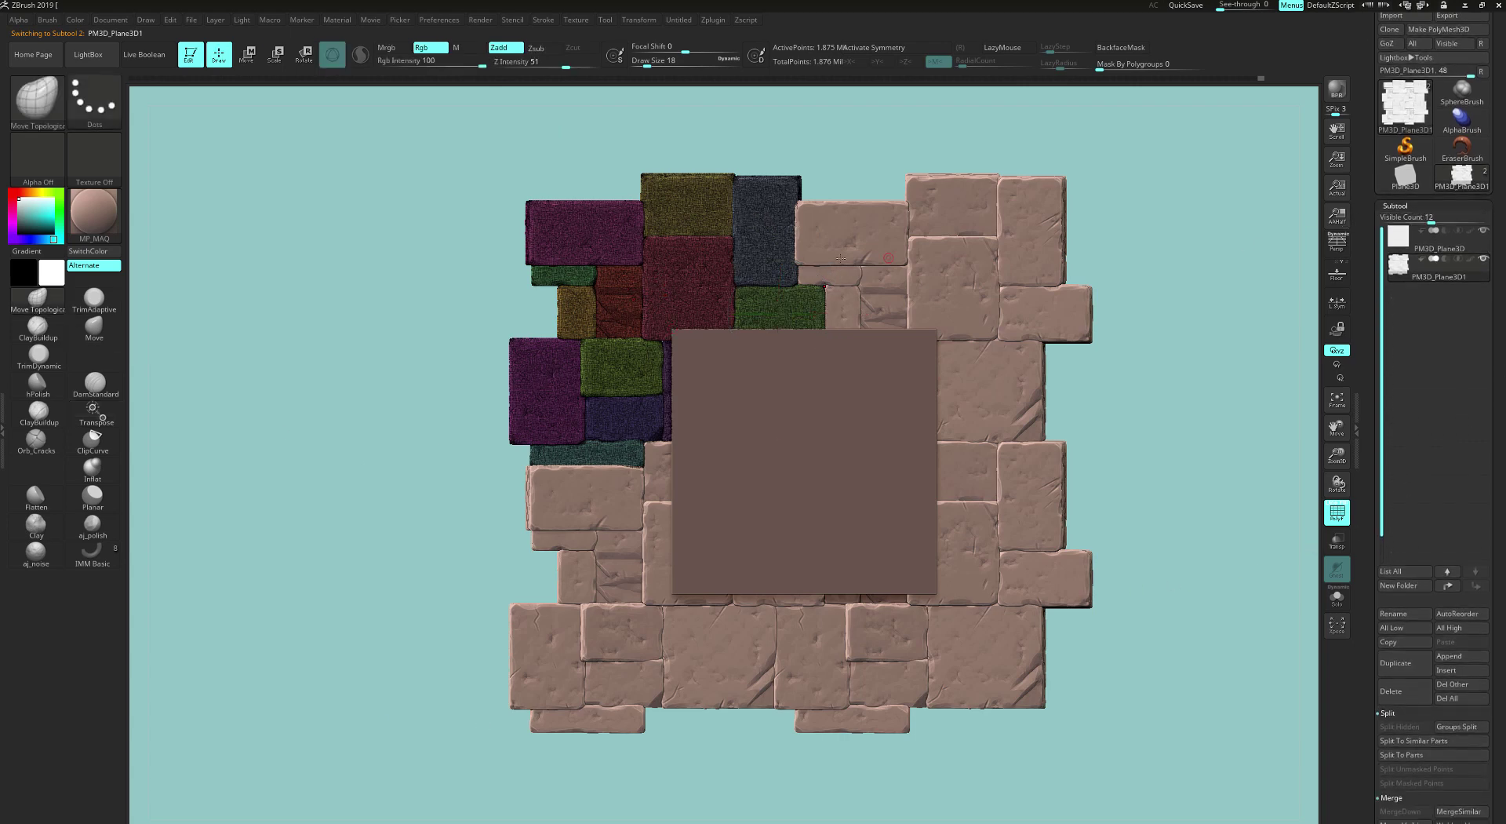
pyautogui.scroll(-15, 1489, 437)
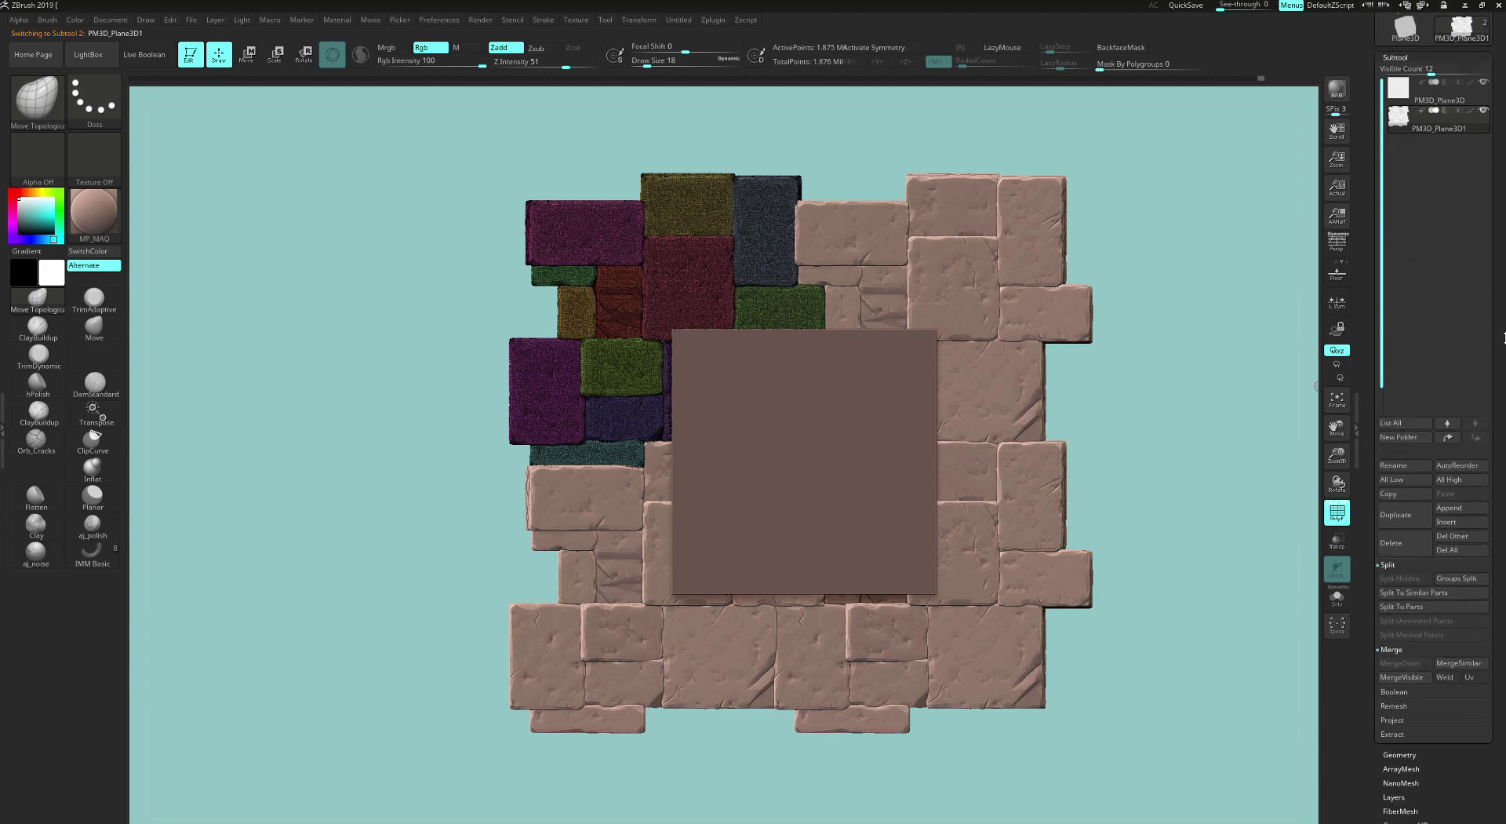
pyautogui.scroll(11, 1435, 314)
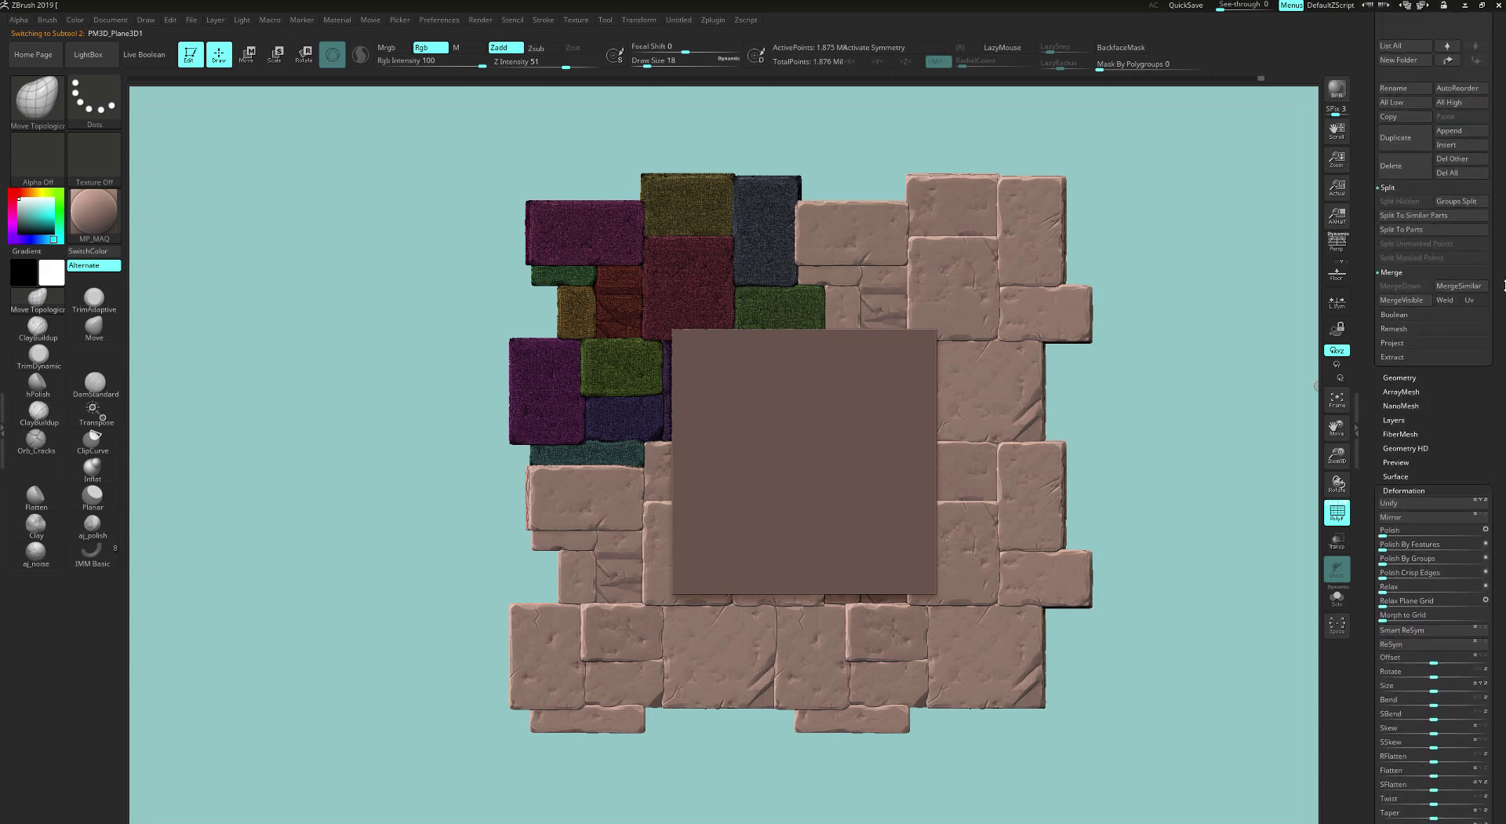
pyautogui.moveTo(1488, 396)
pyautogui.mouseDown()
pyautogui.moveTo(1489, 414)
pyautogui.moveTo(1489, 376)
pyautogui.mouseUp()
pyautogui.keyDown('shift'); pyautogui.click(1421, 505); pyautogui.keyUp('shift')
pyautogui.click(1426, 514)
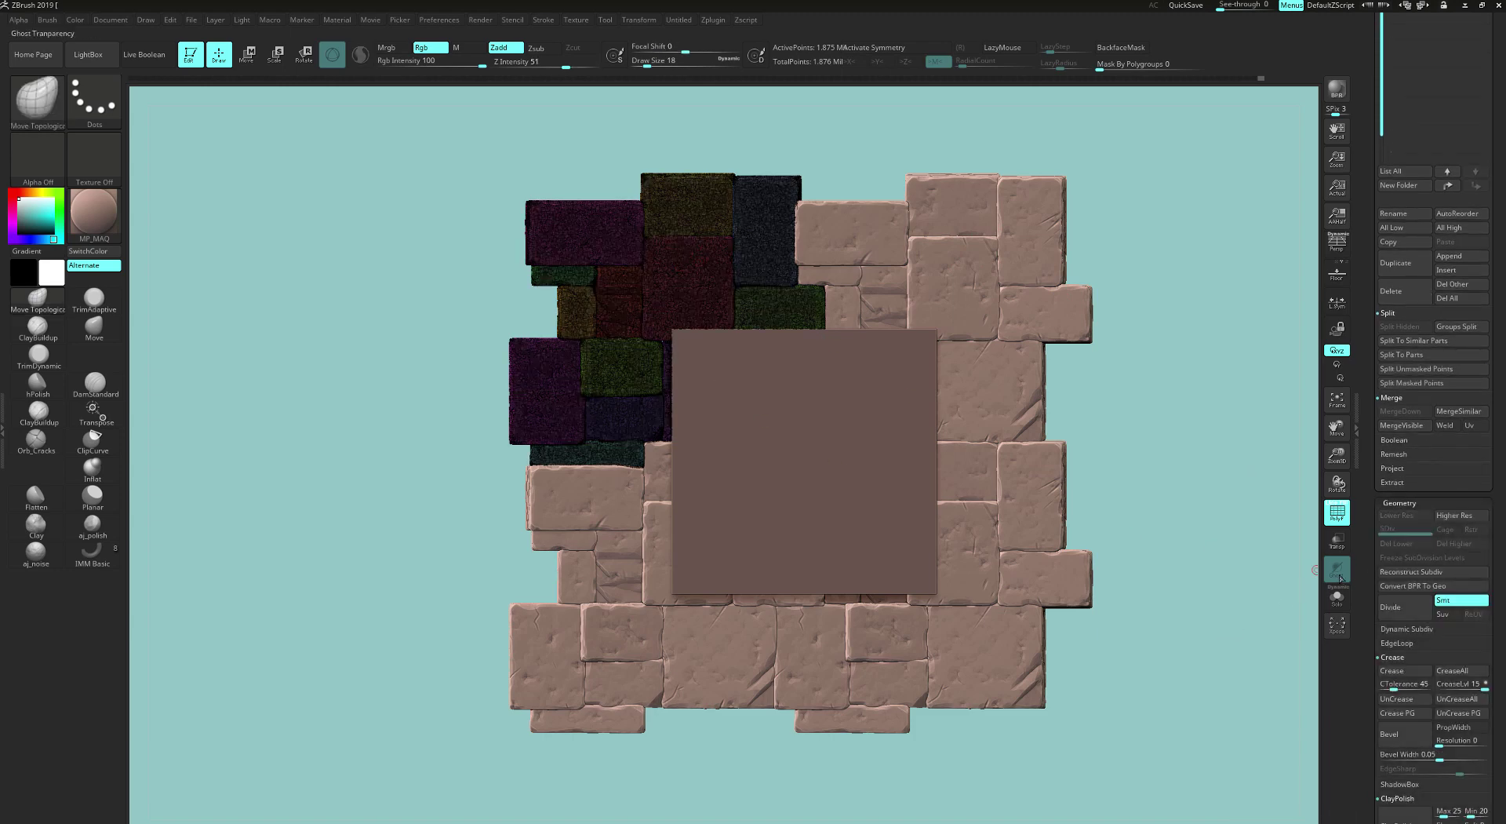
pyautogui.click(1337, 512)
# Step: Switch the stone wall's Array Mesh to its first transform stage, the one with an X Amount of 2
pyautogui.scroll(-5, 1502, 438)
pyautogui.scroll(-3, 1502, 438)
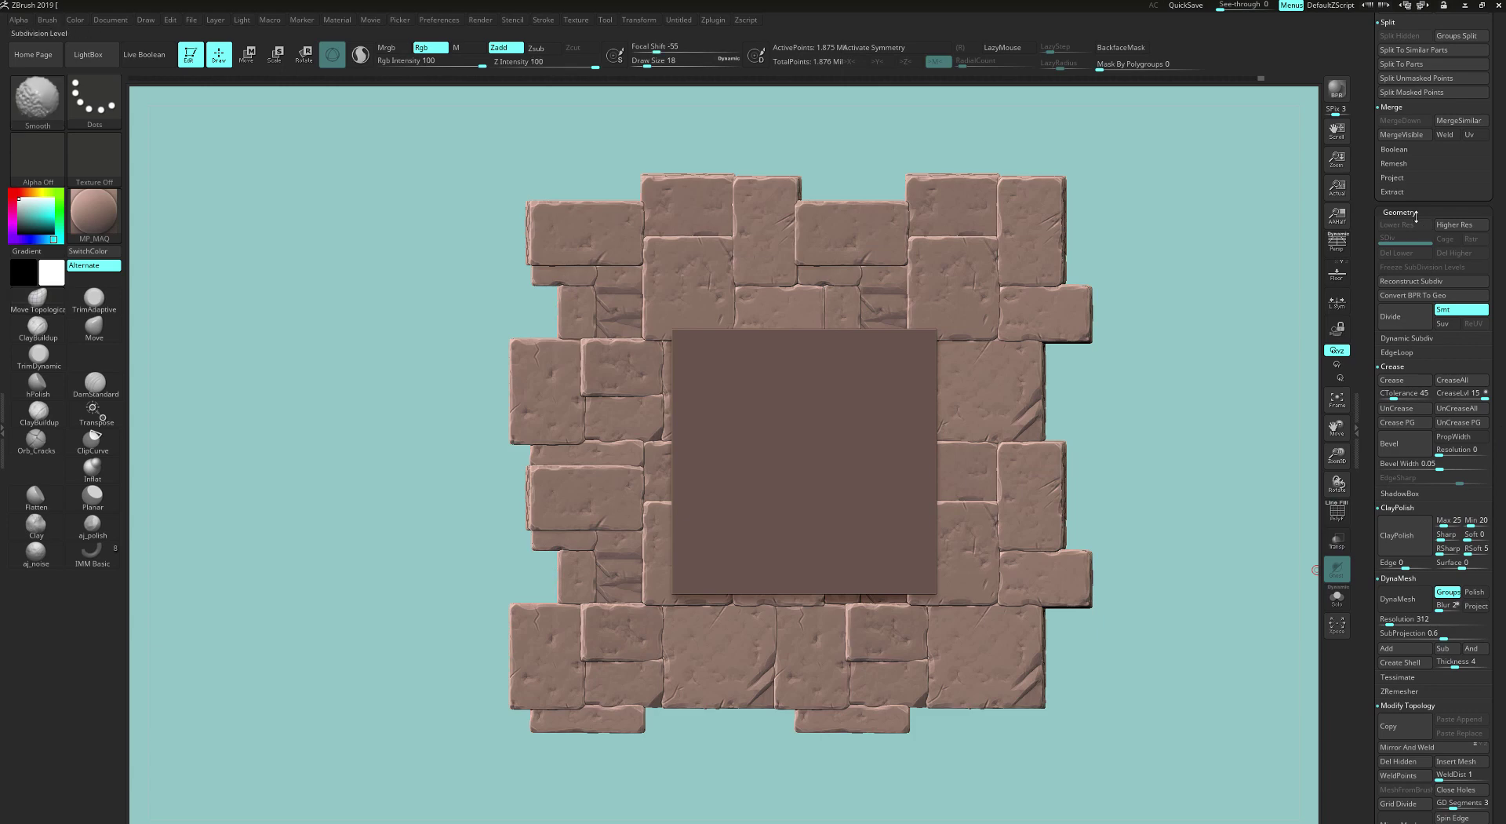
pyautogui.click(1417, 212)
pyautogui.click(1430, 322)
pyautogui.click(1430, 322)
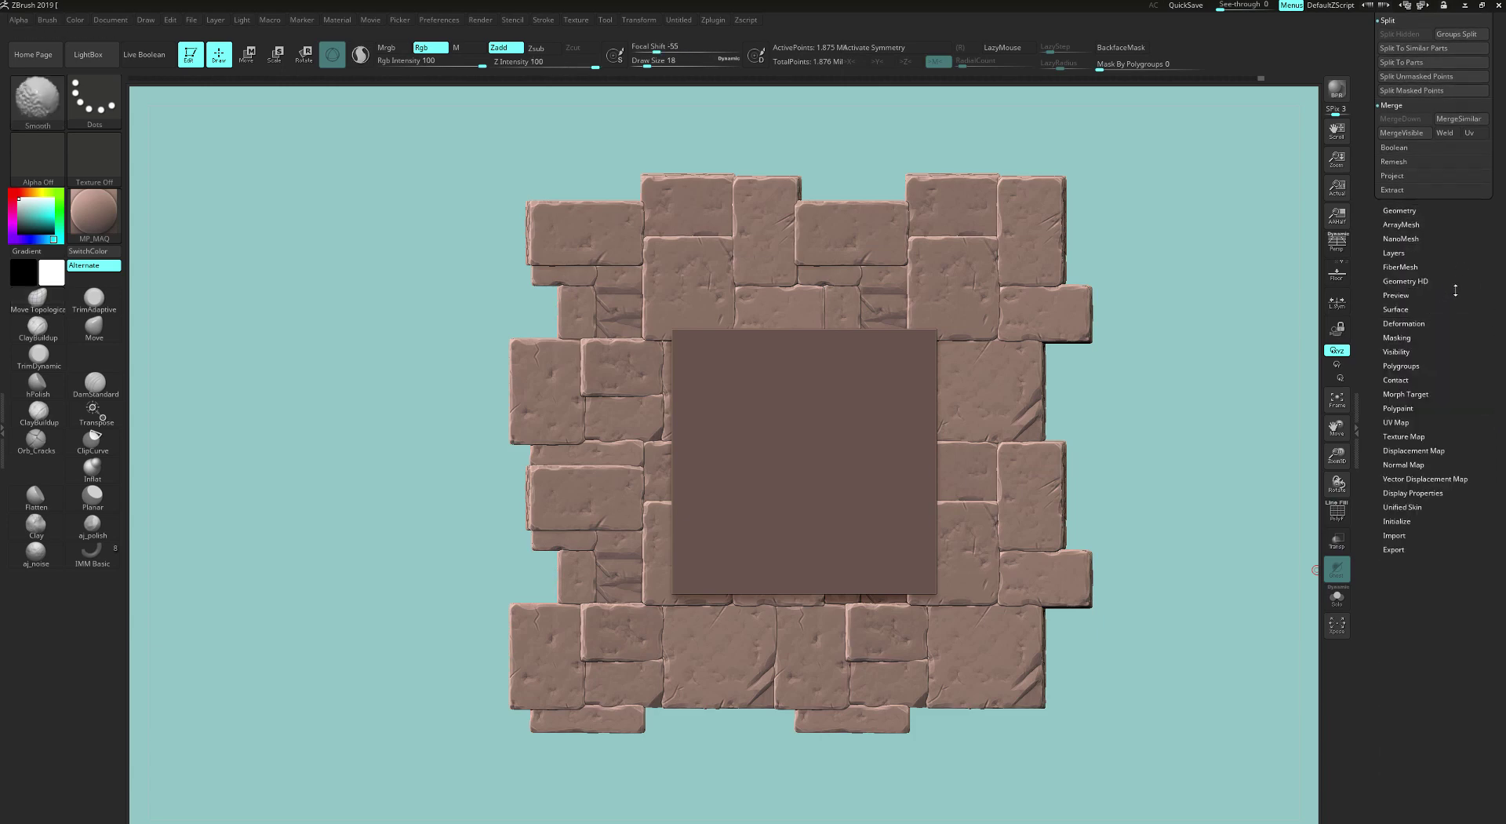
pyautogui.scroll(15, 1442, 442)
pyautogui.moveTo(1441, 442); pyautogui.dragTo(1442, 515)
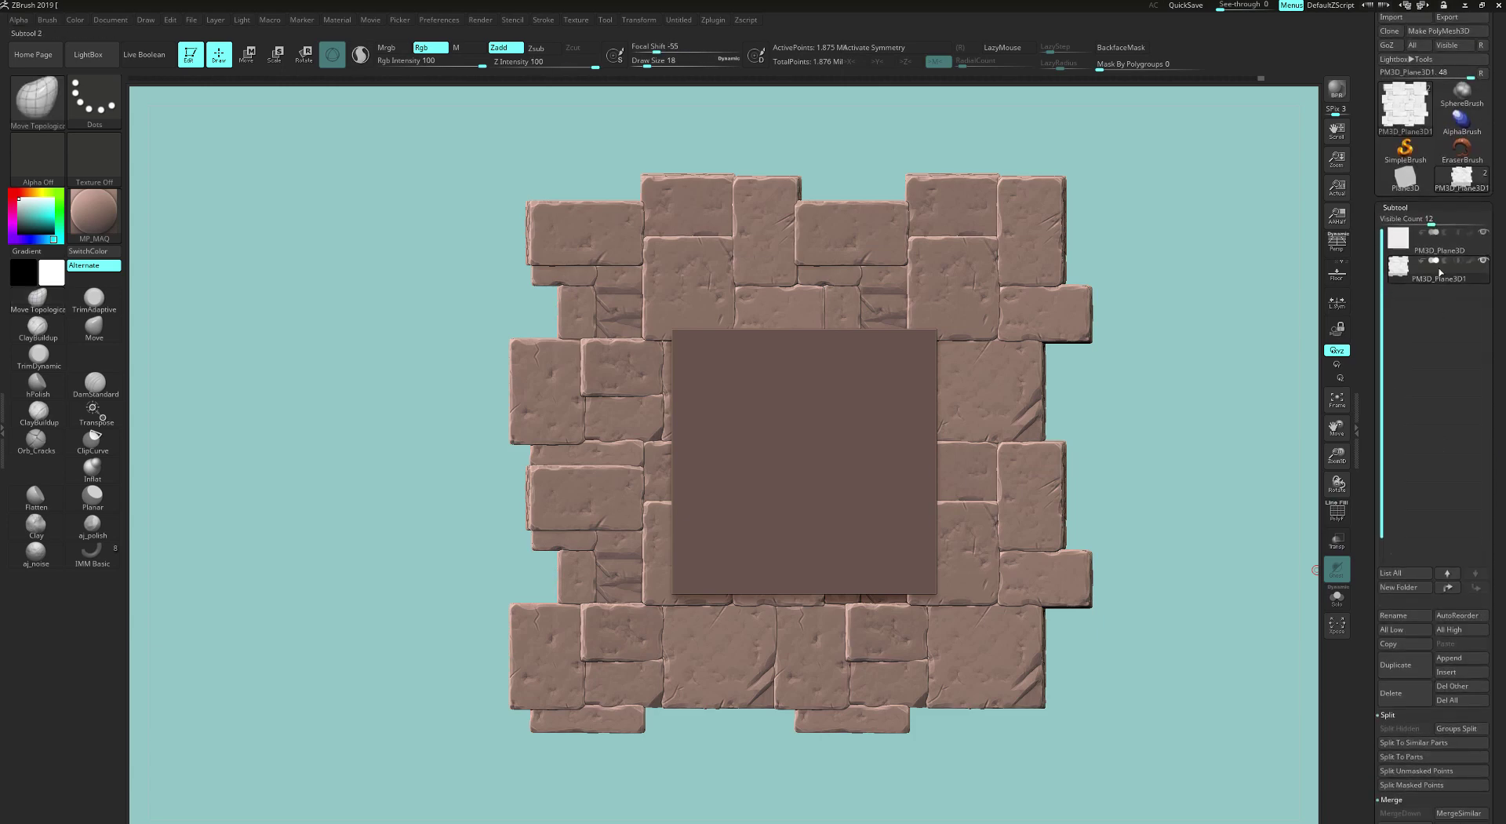
pyautogui.keyDown('shift'); pyautogui.click(1429, 209); pyautogui.keyUp('shift')
pyautogui.keyDown('shift'); pyautogui.click(1401, 236); pyautogui.keyUp('shift')
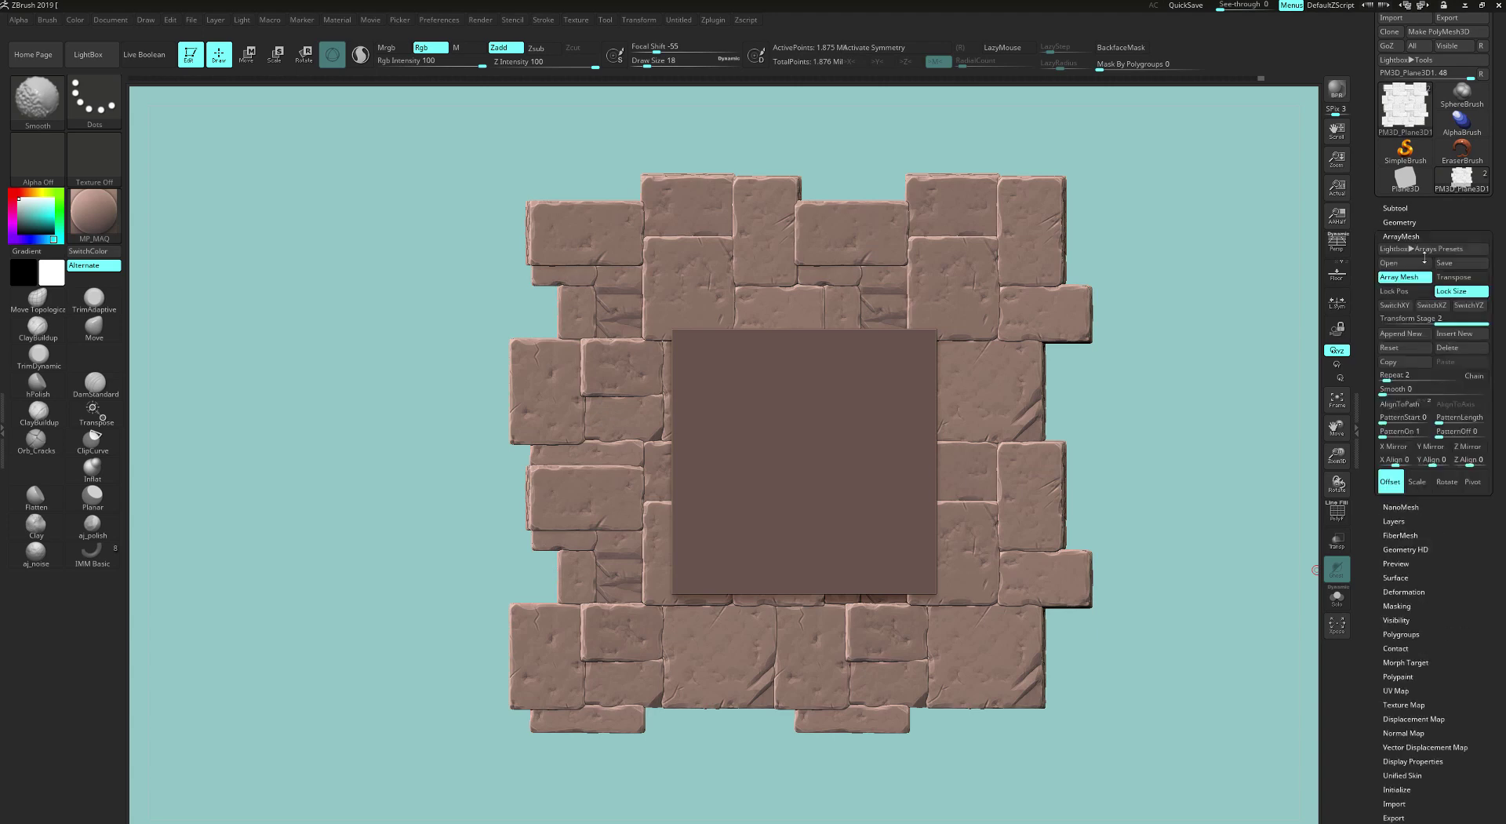
pyautogui.scroll(-1, 1503, 346)
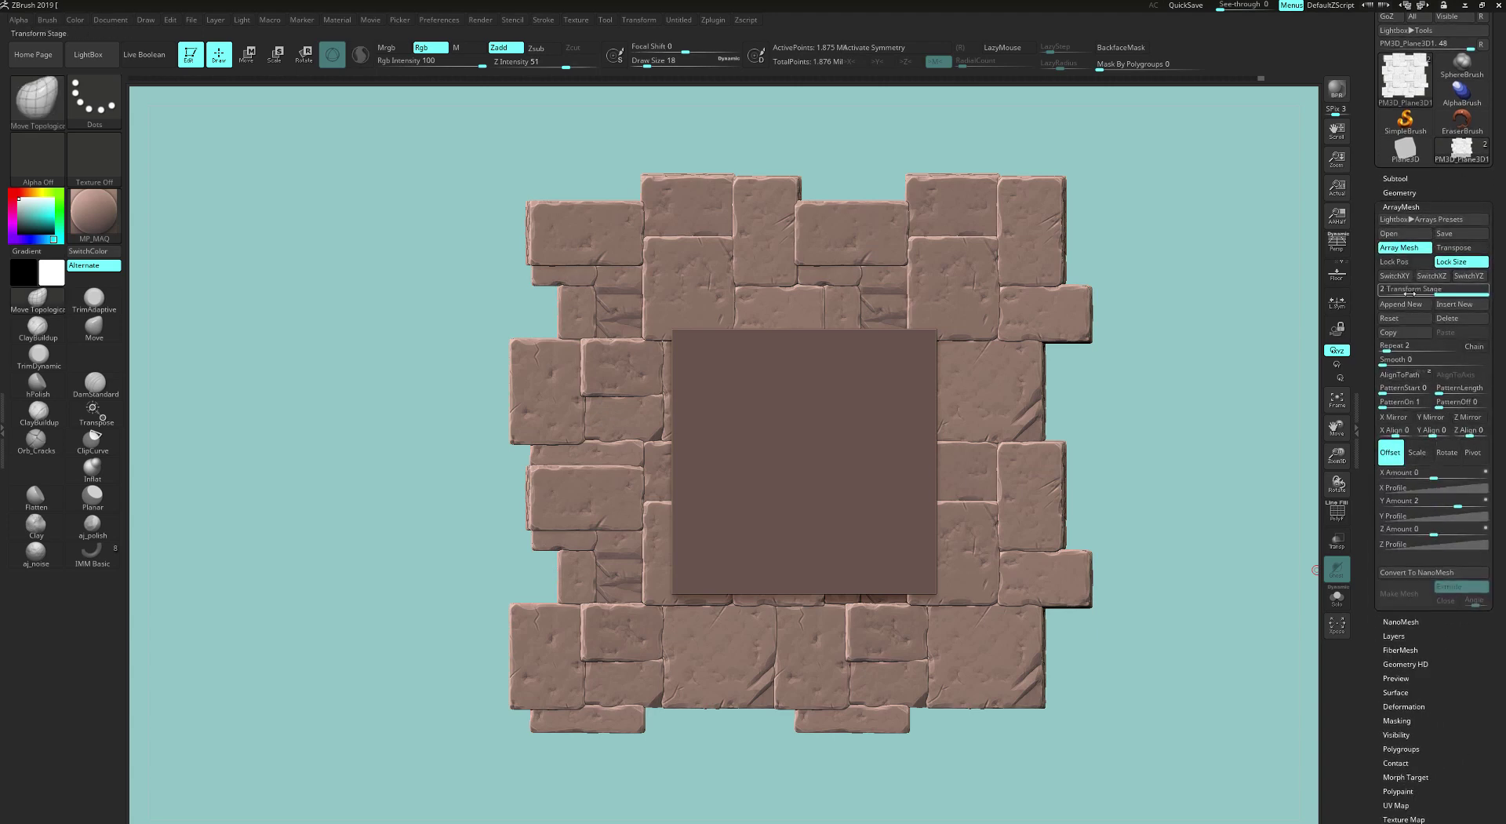
pyautogui.moveTo(1396, 291); pyautogui.dragTo(1380, 292)
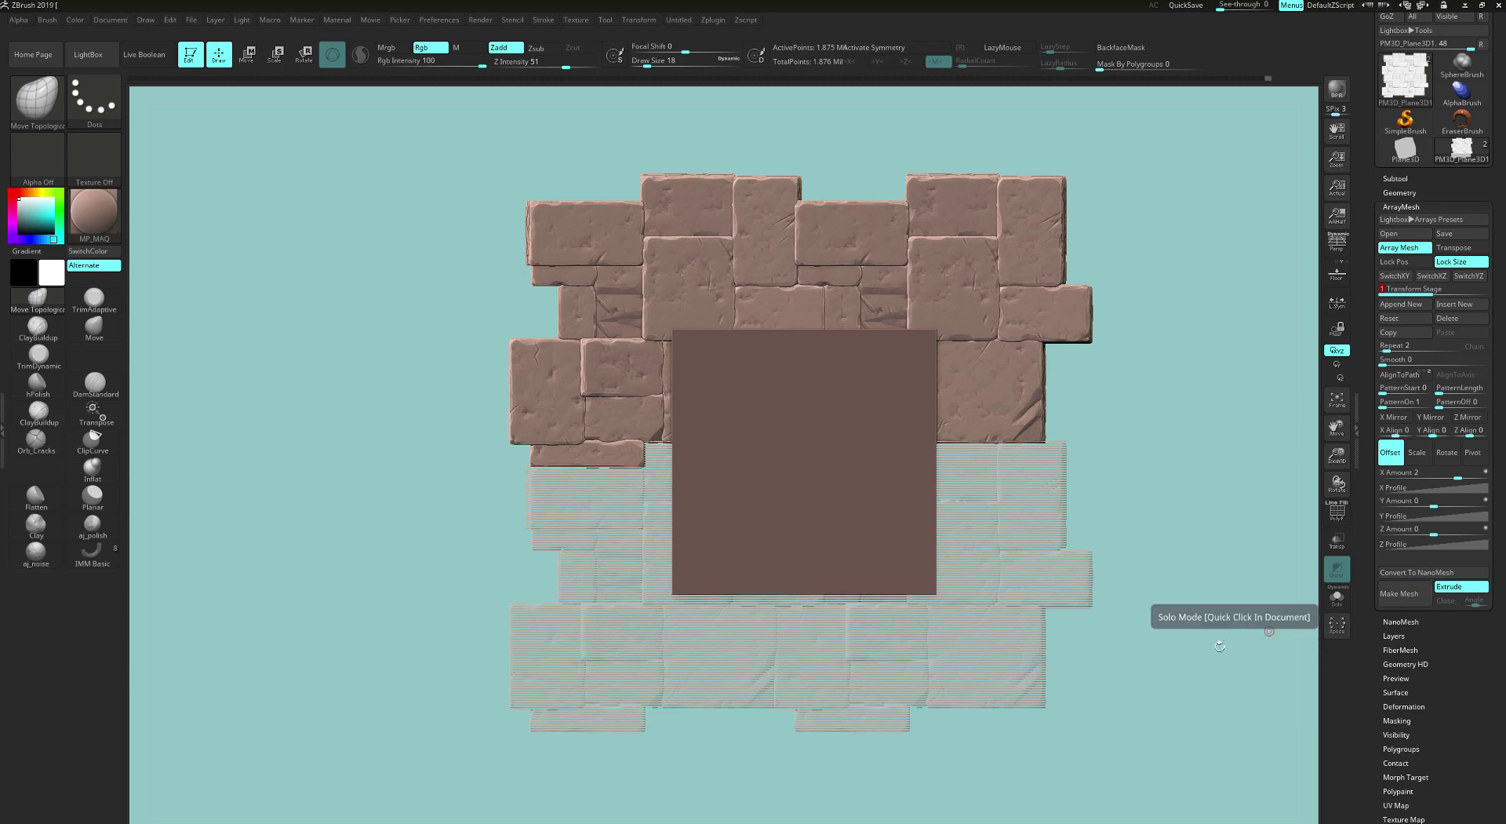
# Step: Convert both array stages of the stone wall into real geometry with Make Mesh
pyautogui.click(1395, 593)
pyautogui.hotkey('shift', 'f')
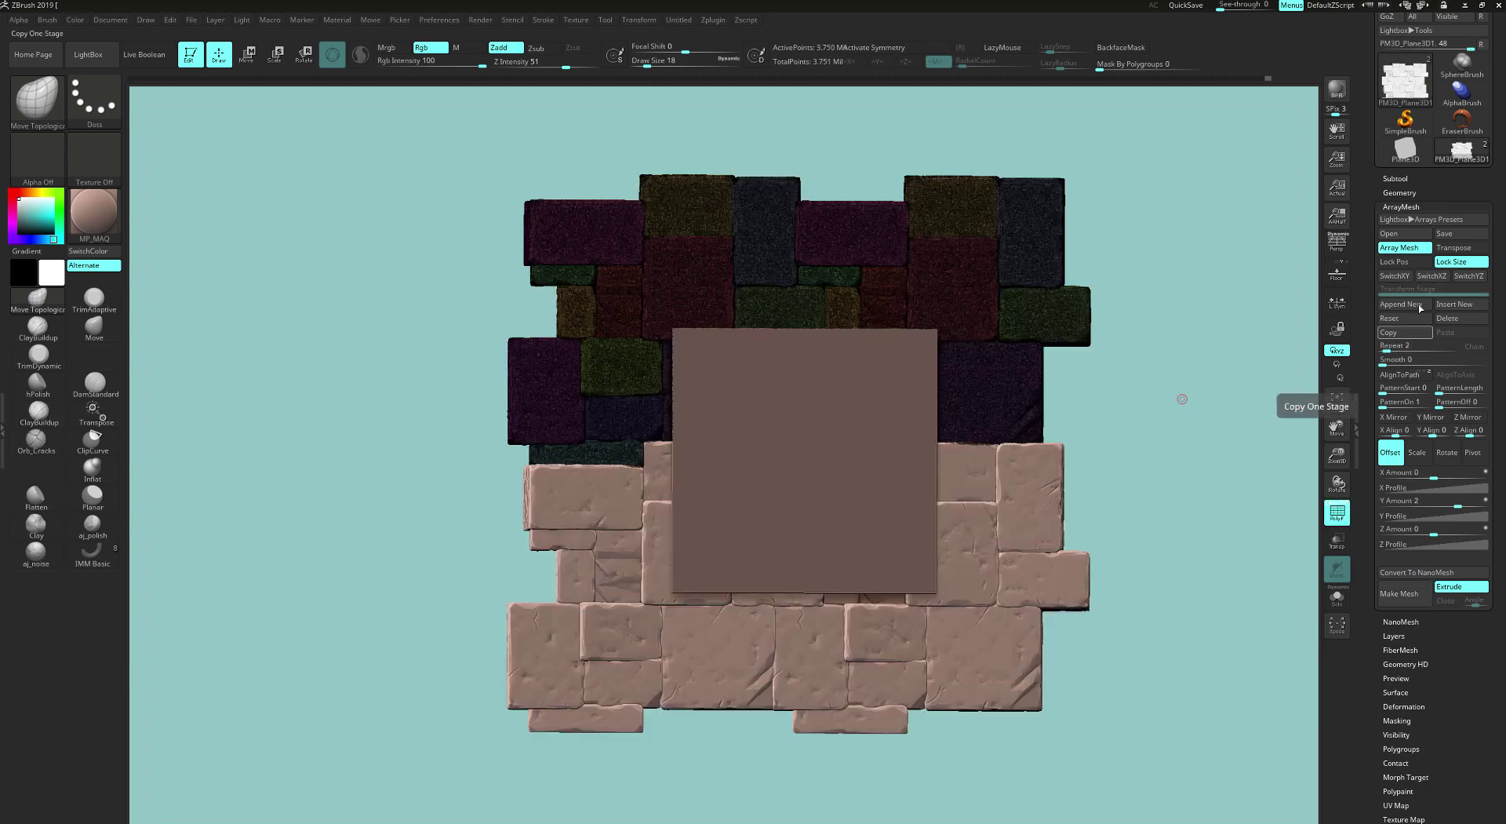
pyautogui.click(1398, 572)
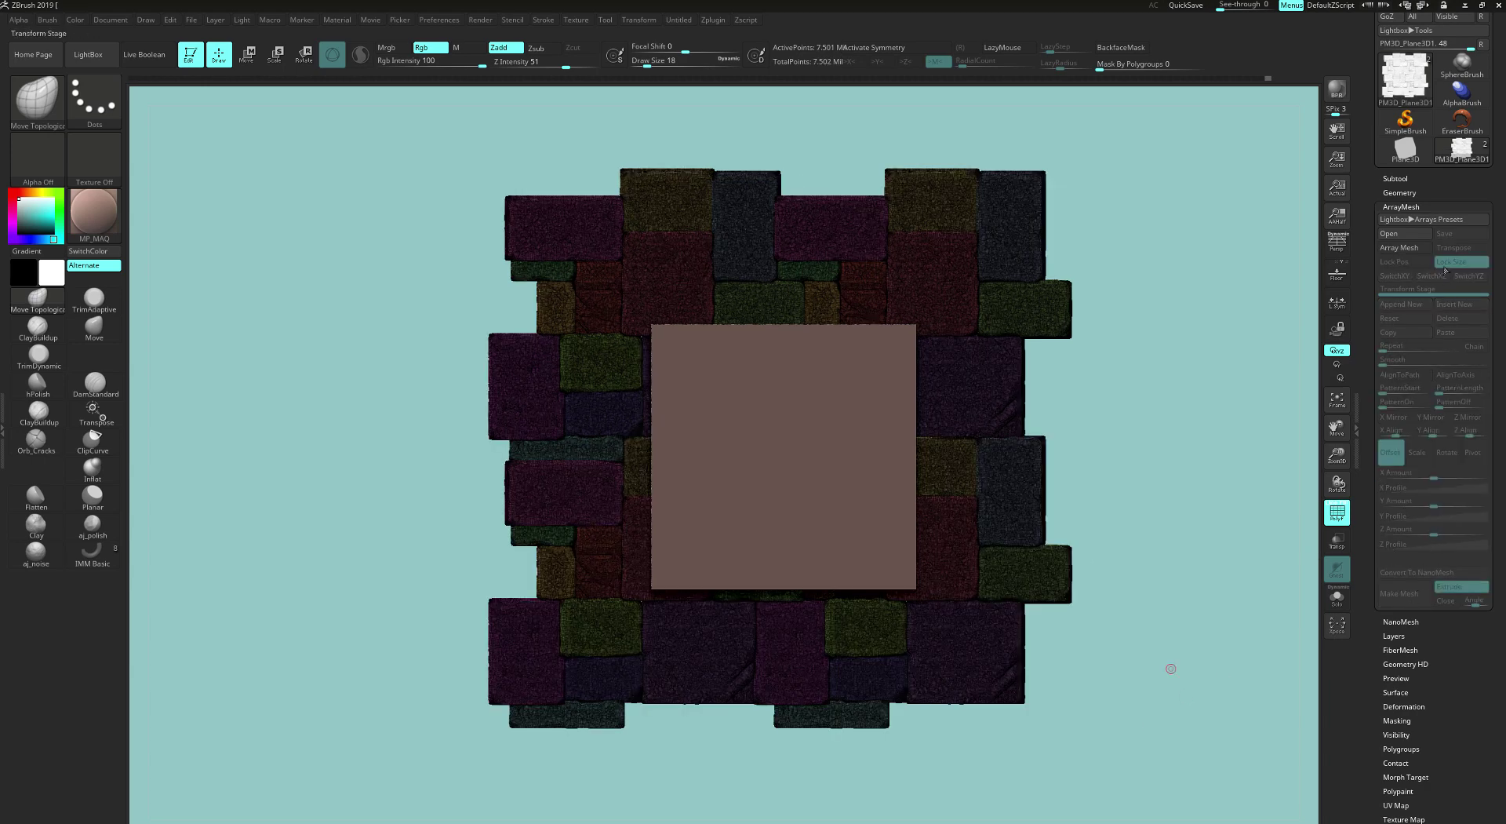
pyautogui.moveTo(1450, 198); pyautogui.dragTo(1445, 333)
pyautogui.click(1435, 323)
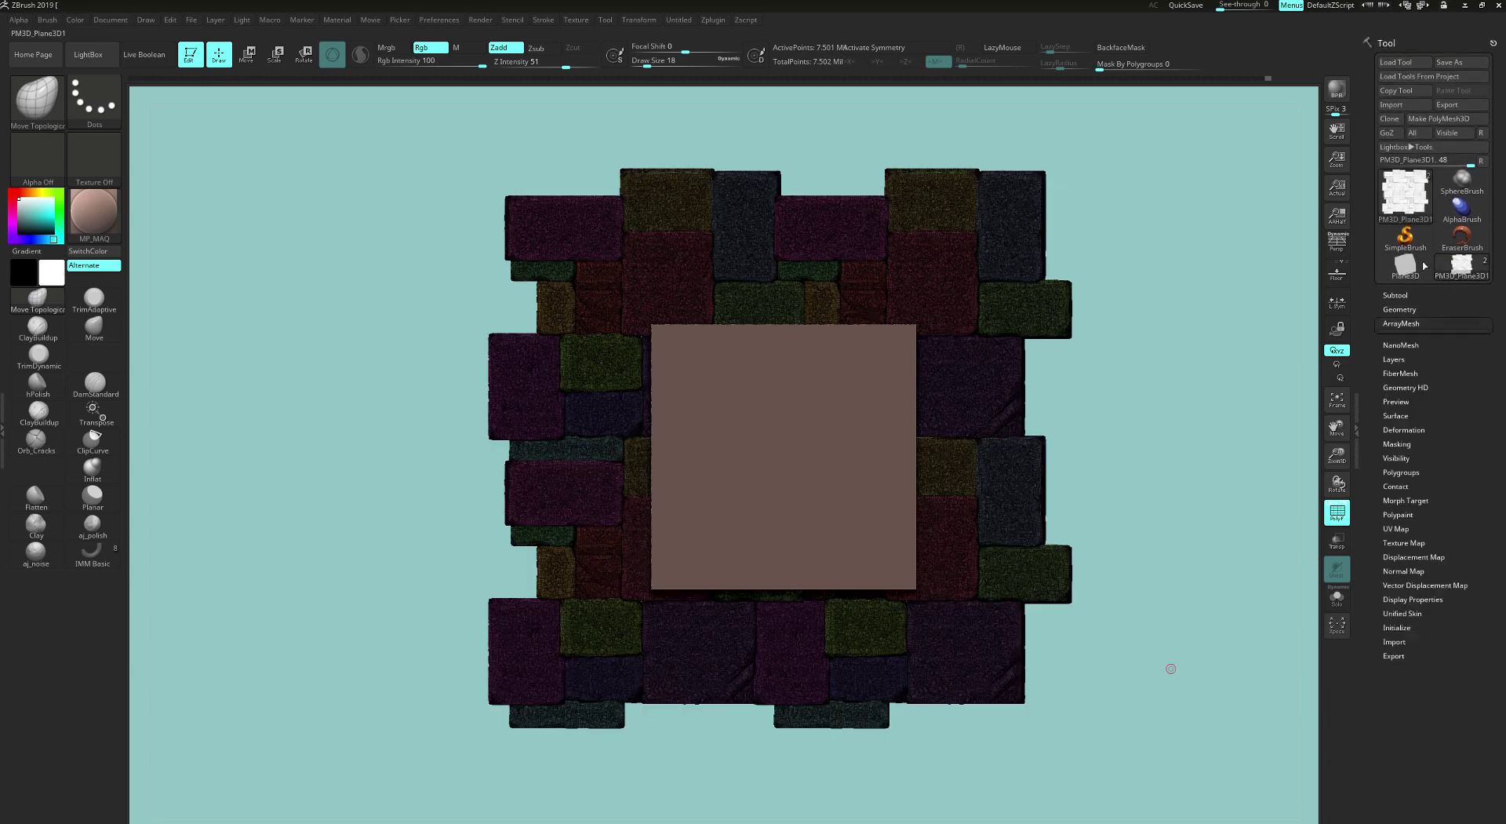
# Step: Hide the polyframe and inspect the converted wall and plane from an angle and from the front
pyautogui.moveTo(1175, 490); pyautogui.dragTo(1184, 510)
pyautogui.hotkey('shift', 'f')
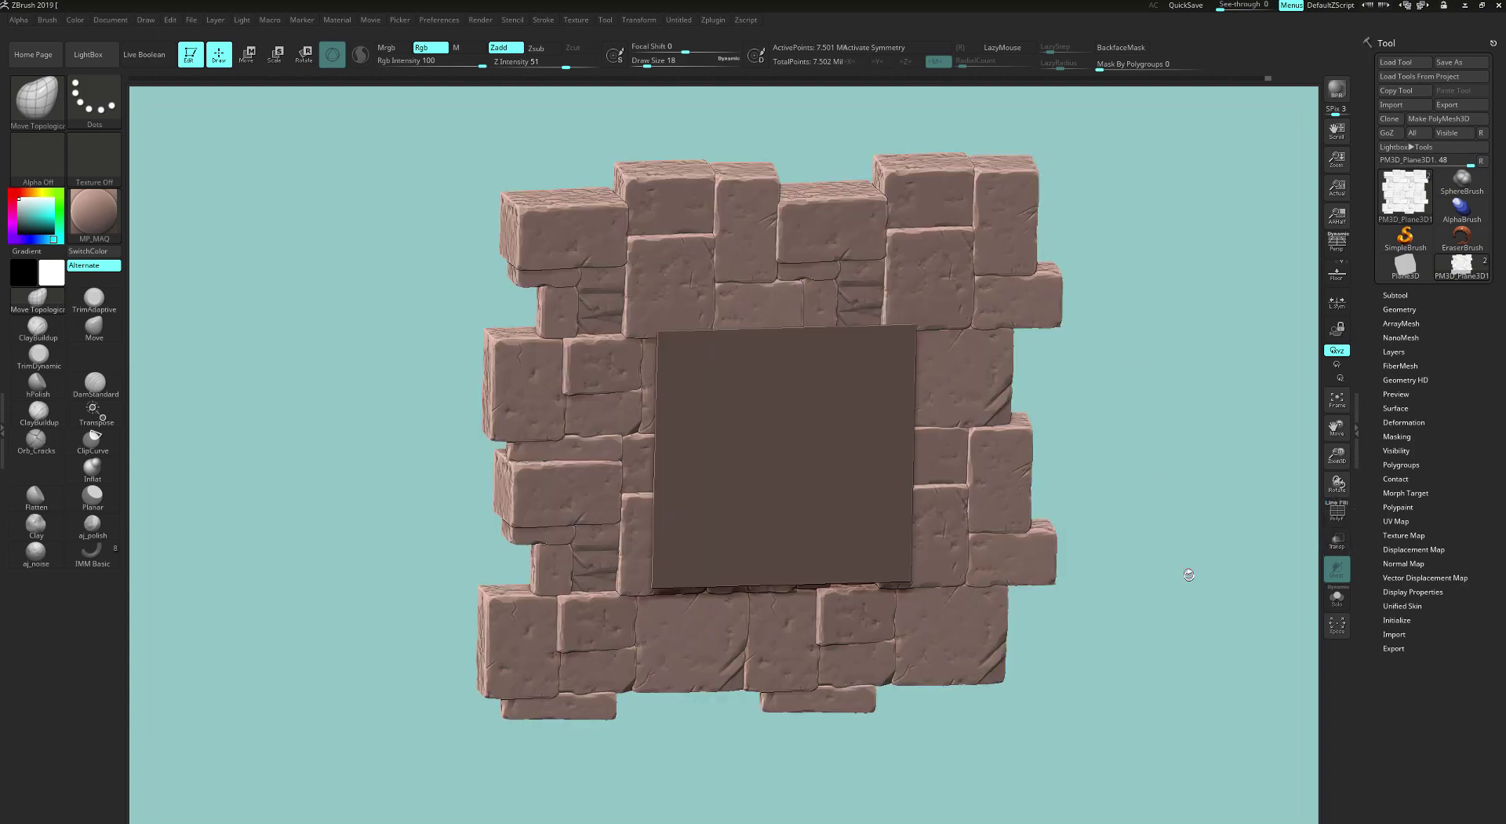
pyautogui.moveTo(1189, 574); pyautogui.dragTo(1149, 390)
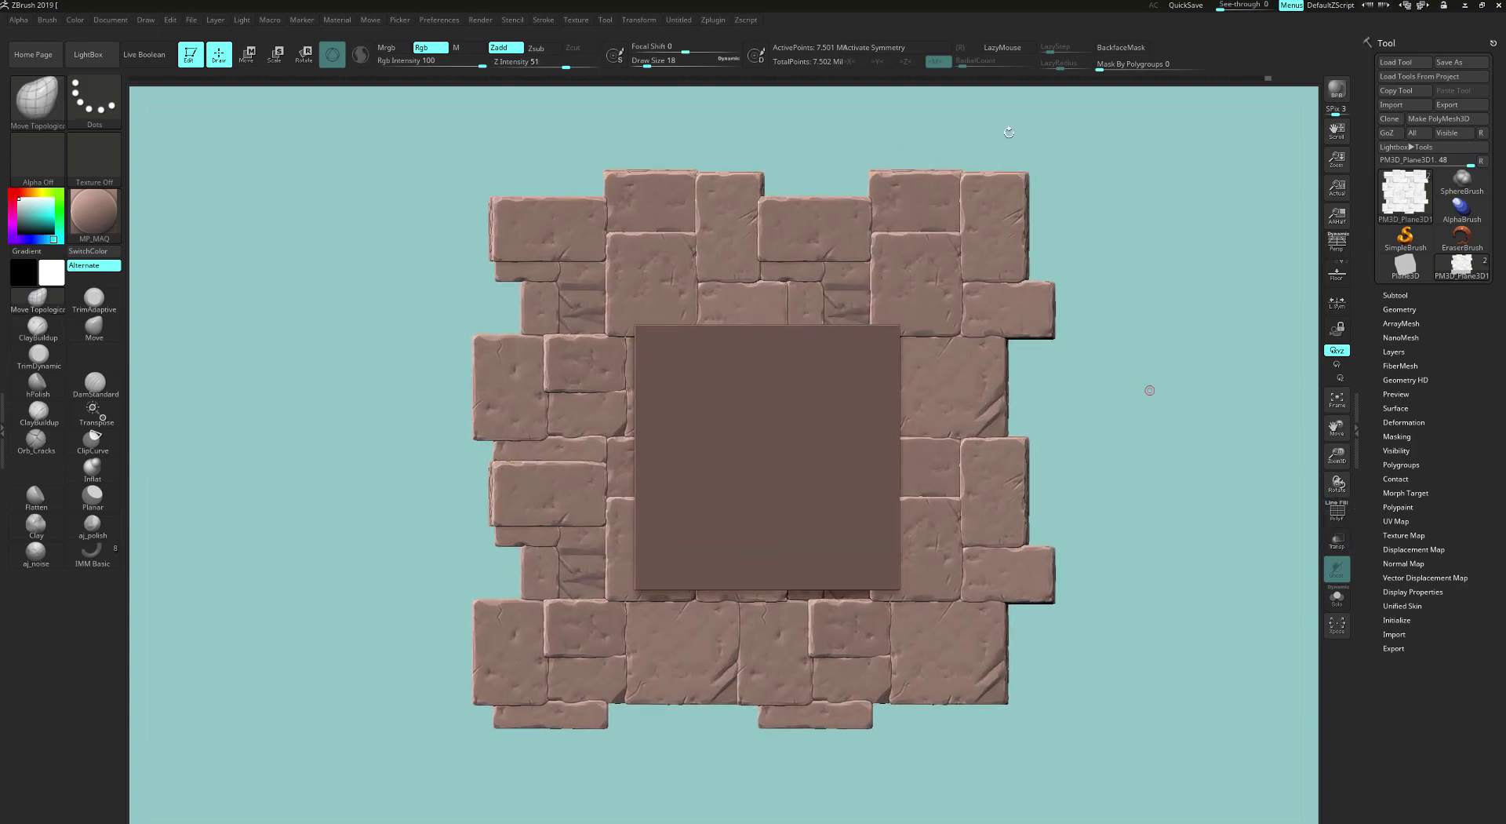
# Step: Pre-process the current stone wall subtool in Decimation Master
pyautogui.moveTo(1365, 353); pyautogui.dragTo(1366, 362)
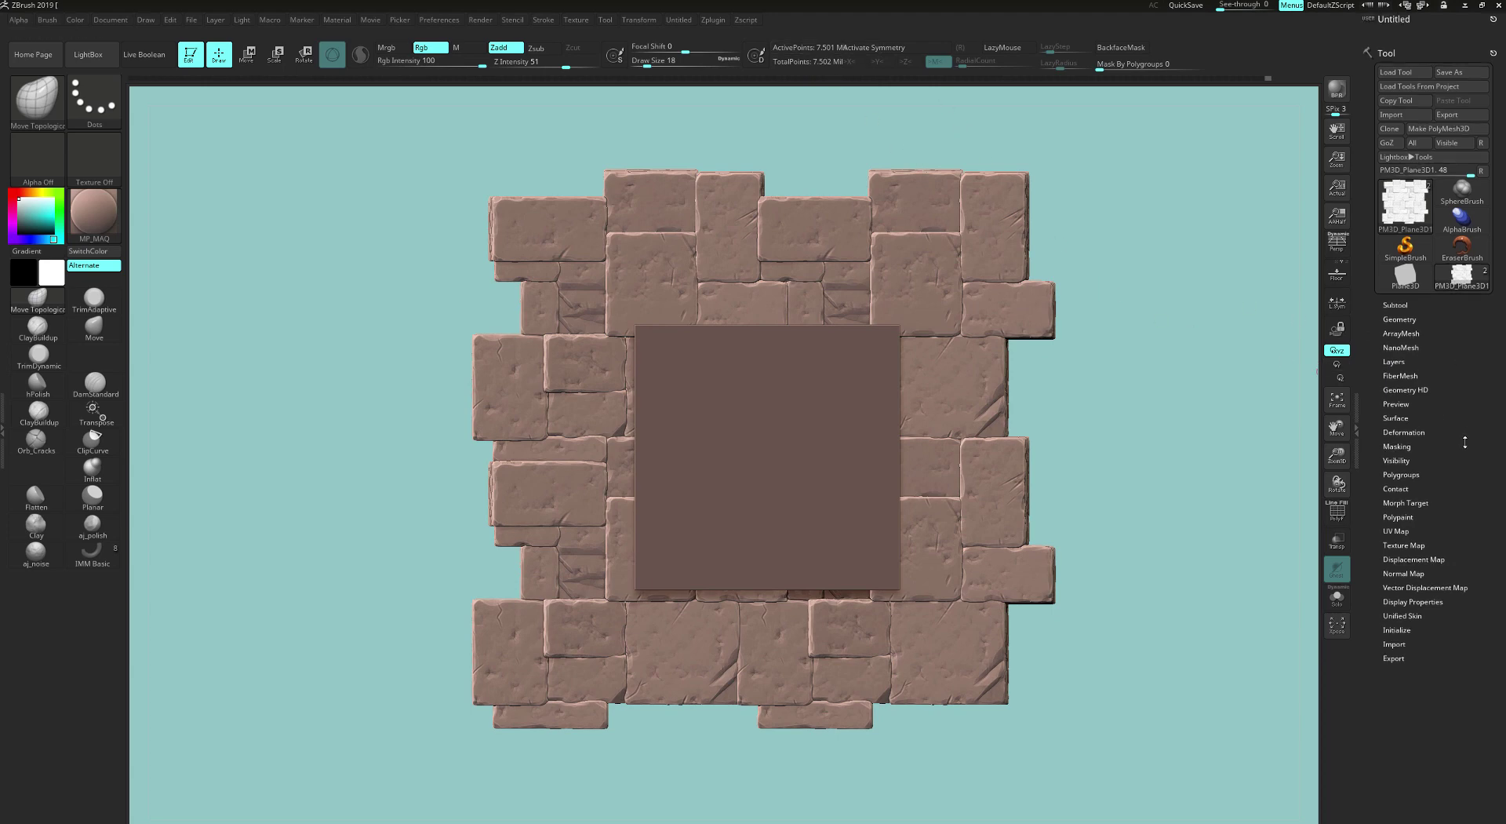
pyautogui.click(723, 21)
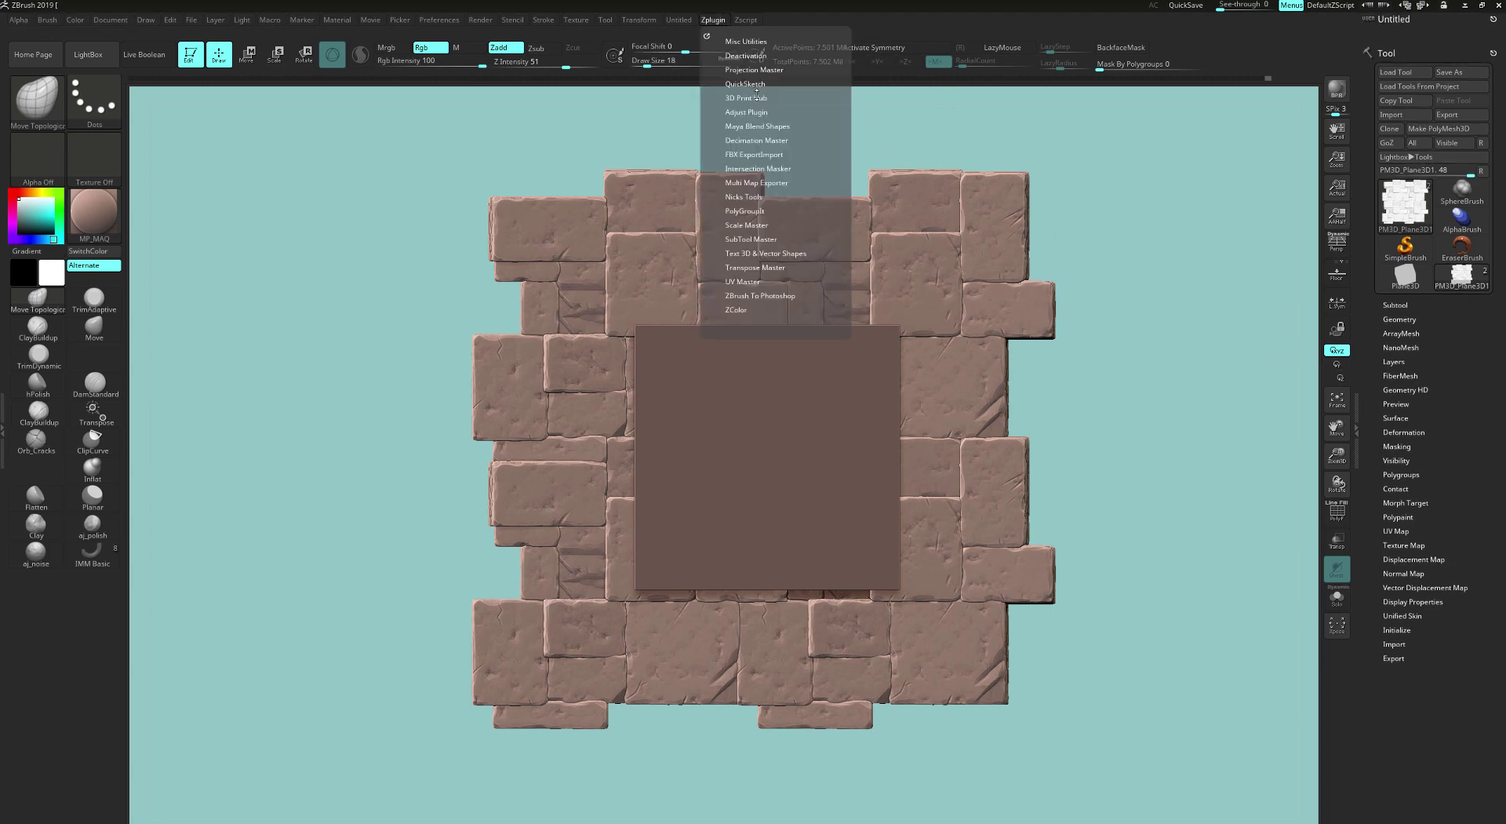
pyautogui.click(775, 139)
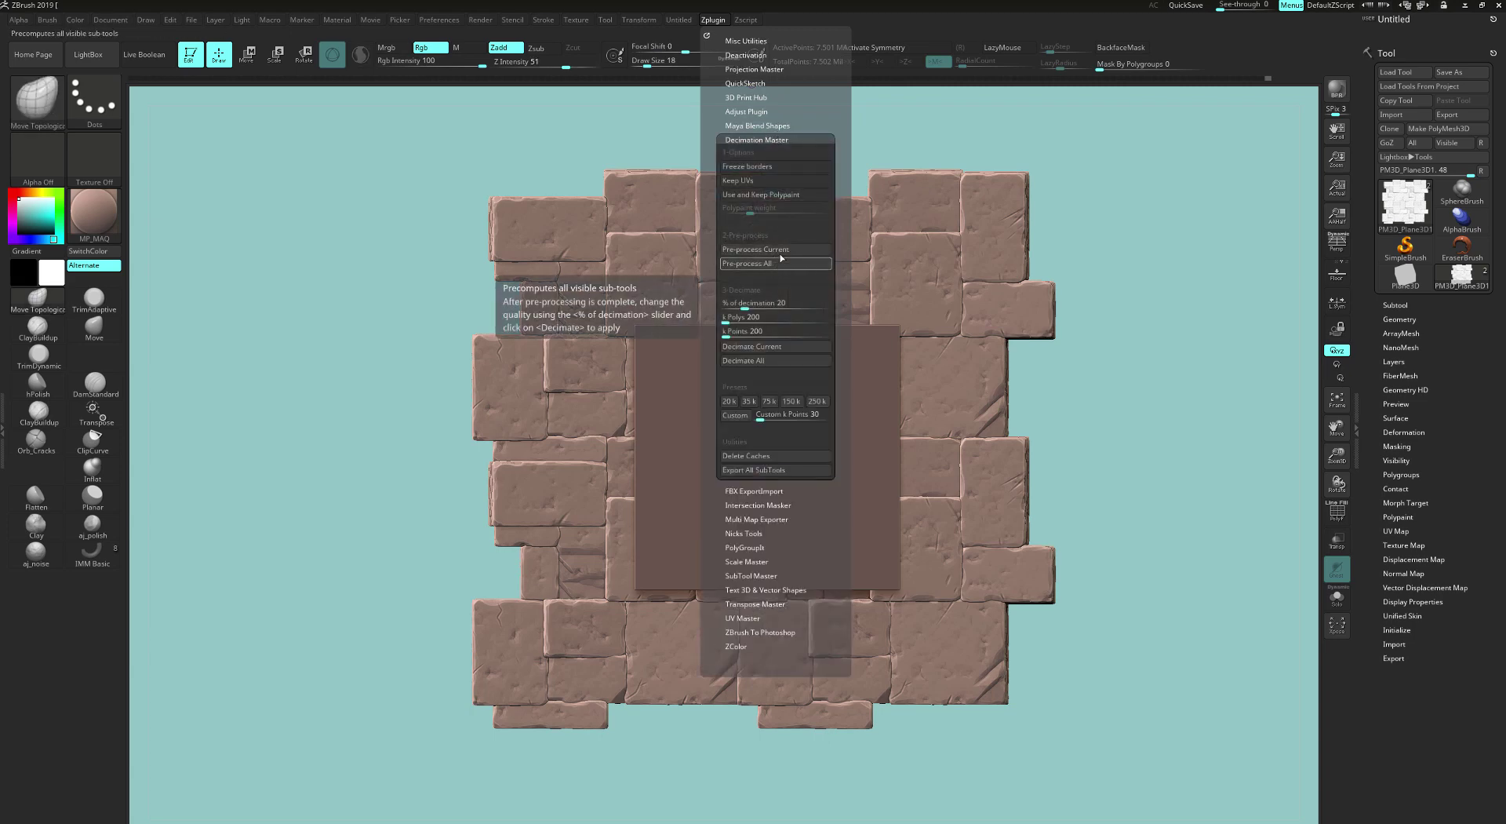
pyautogui.click(755, 248)
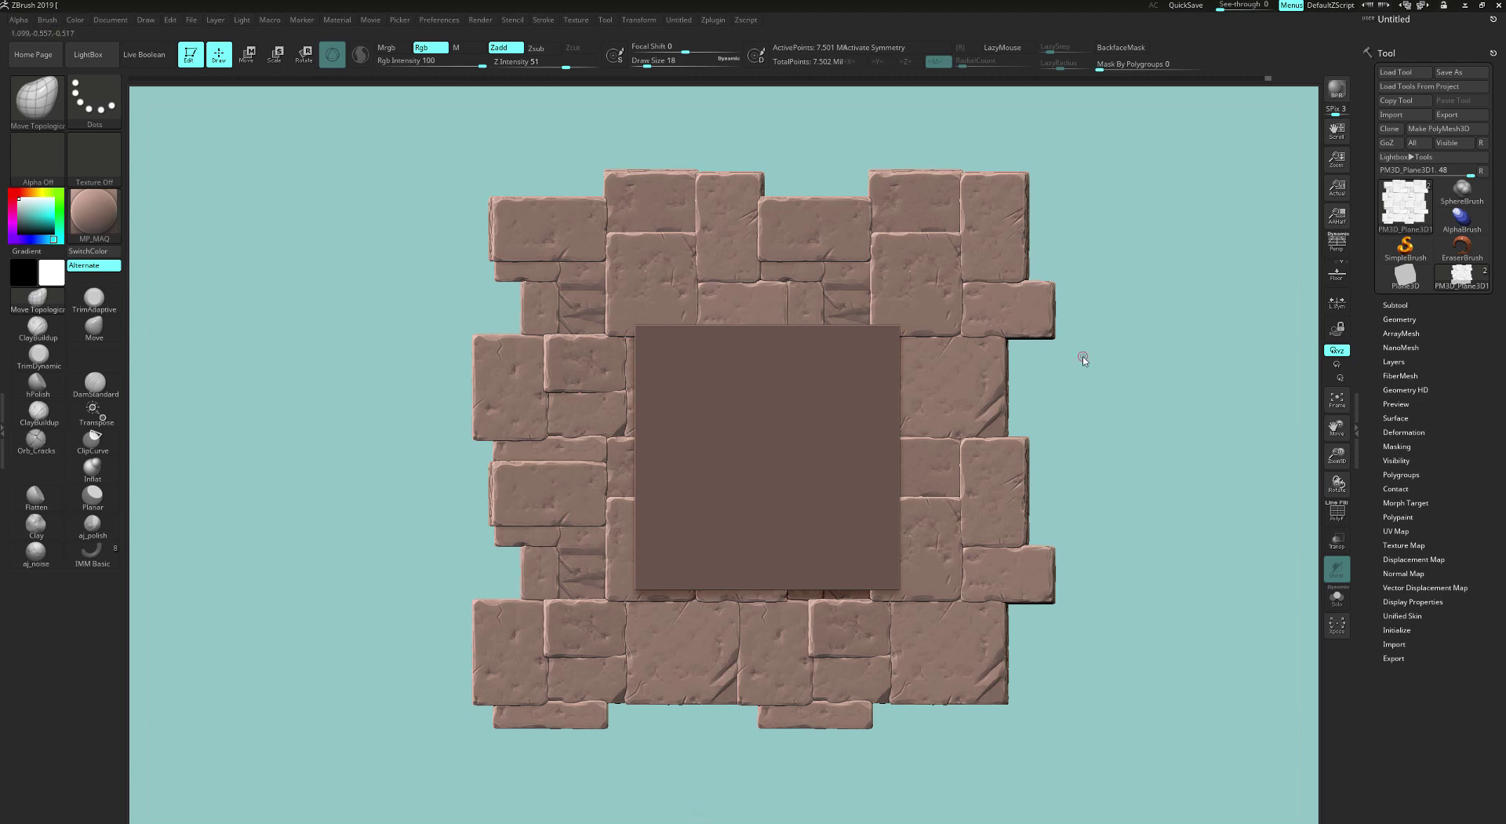
# Step: Decimate the current stone wall with a lower decimation percentage and check its reduced mesh with the polyframe
pyautogui.click(718, 23)
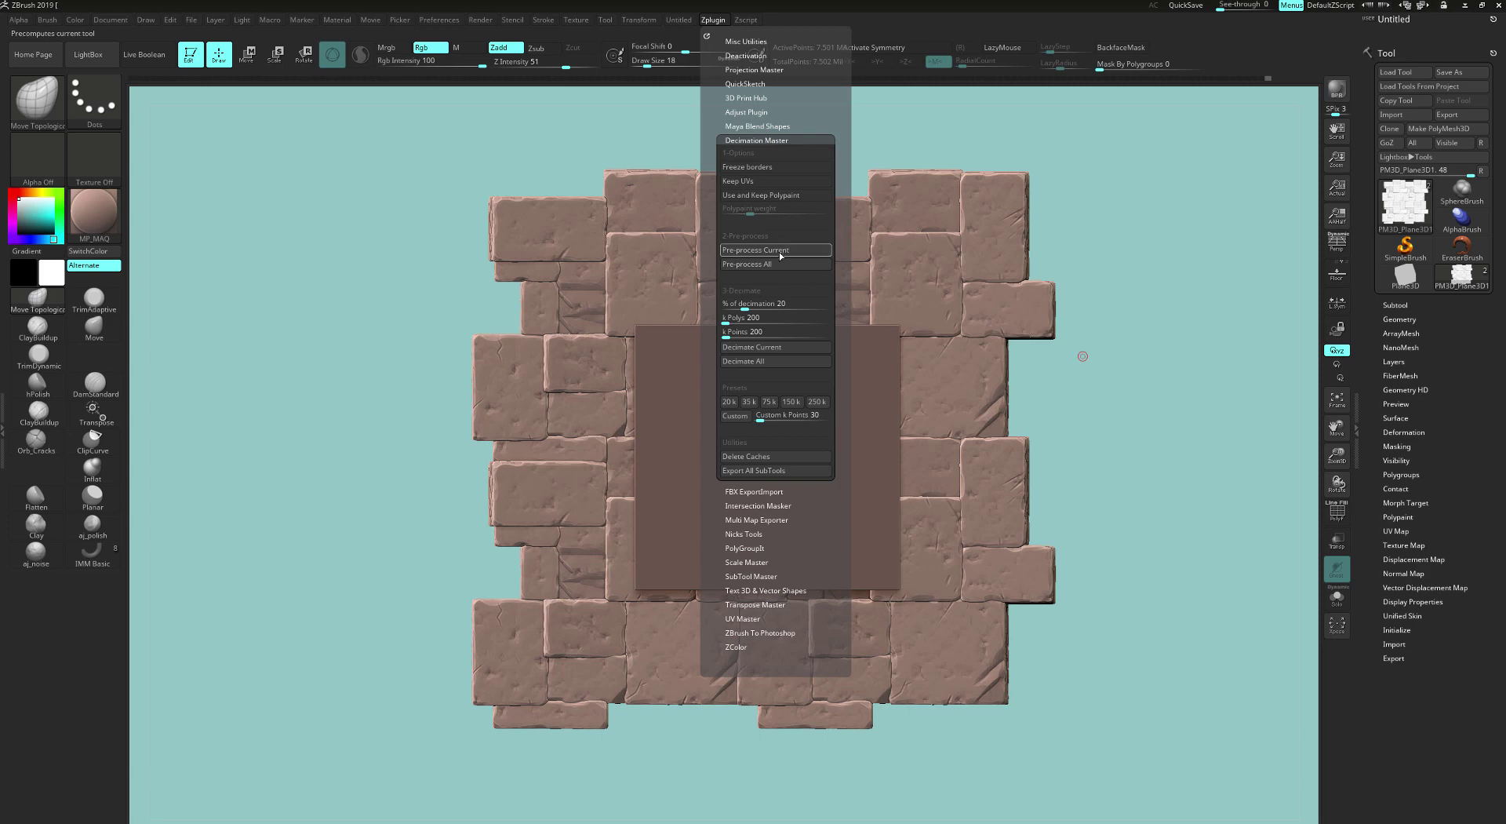
pyautogui.click(760, 304)
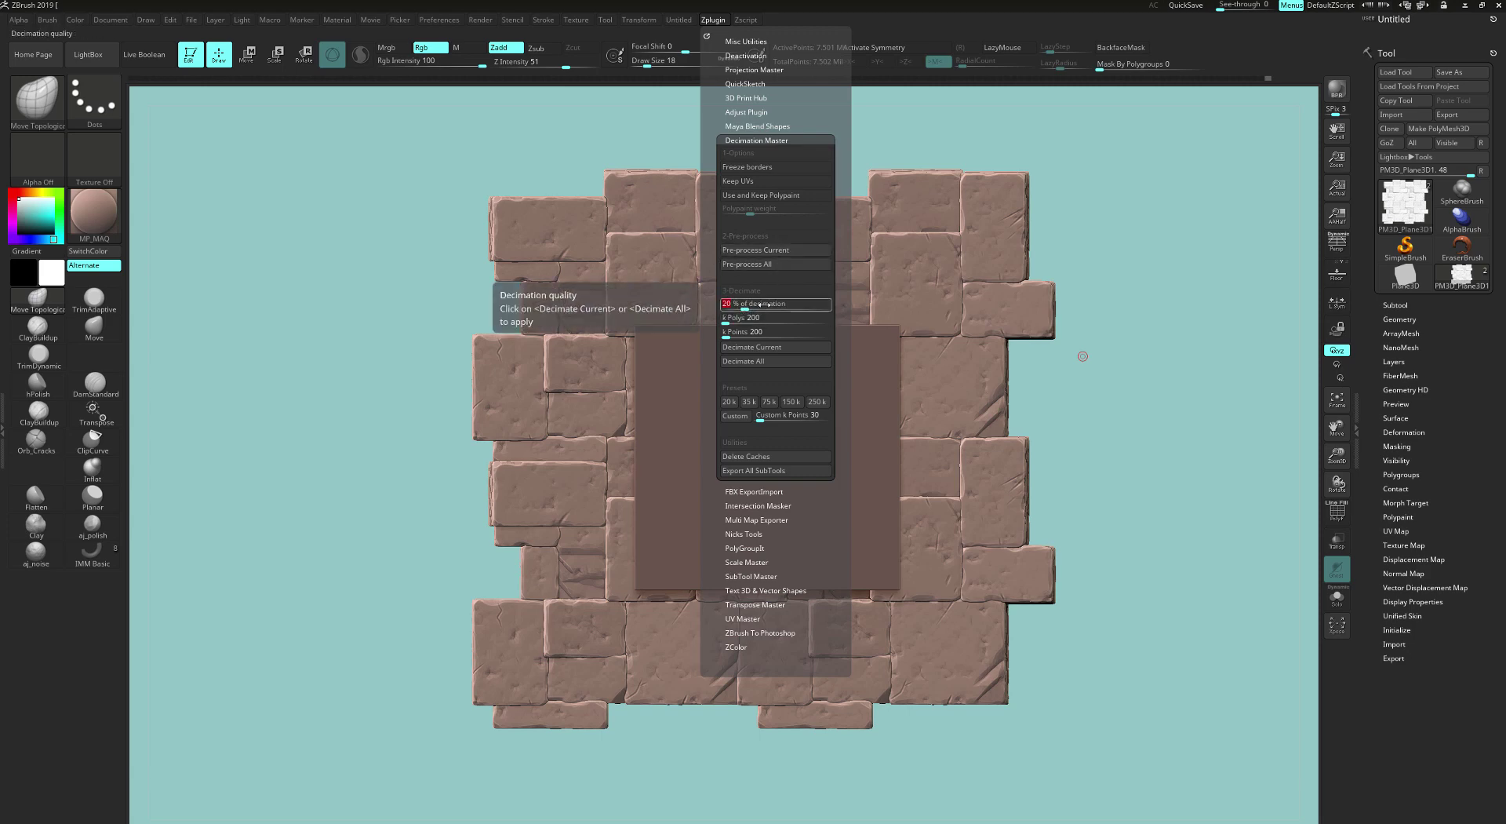
pyautogui.click(774, 348)
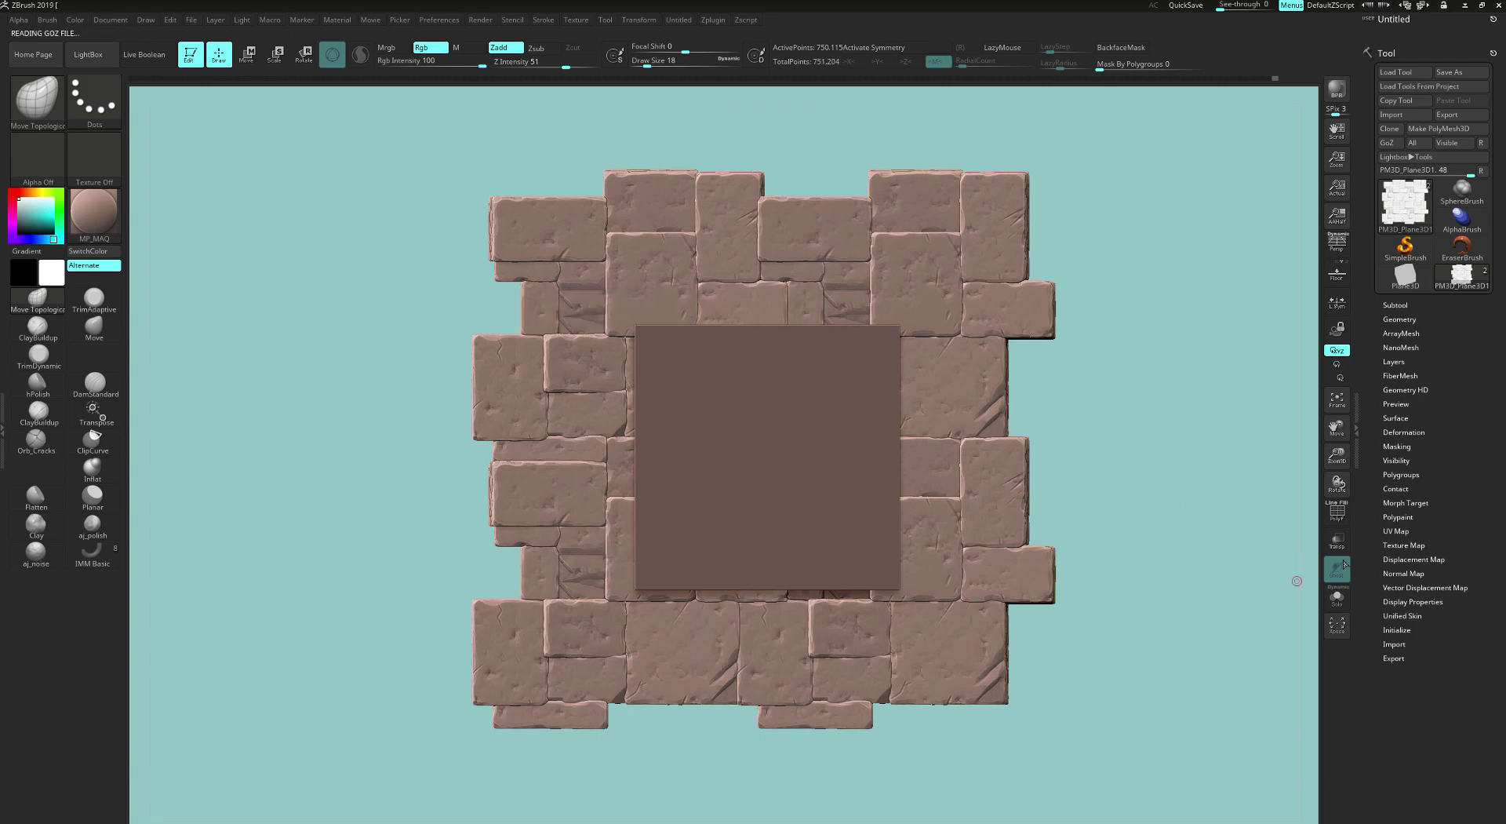
pyautogui.click(1338, 514)
pyautogui.scroll(3, 1227, 561)
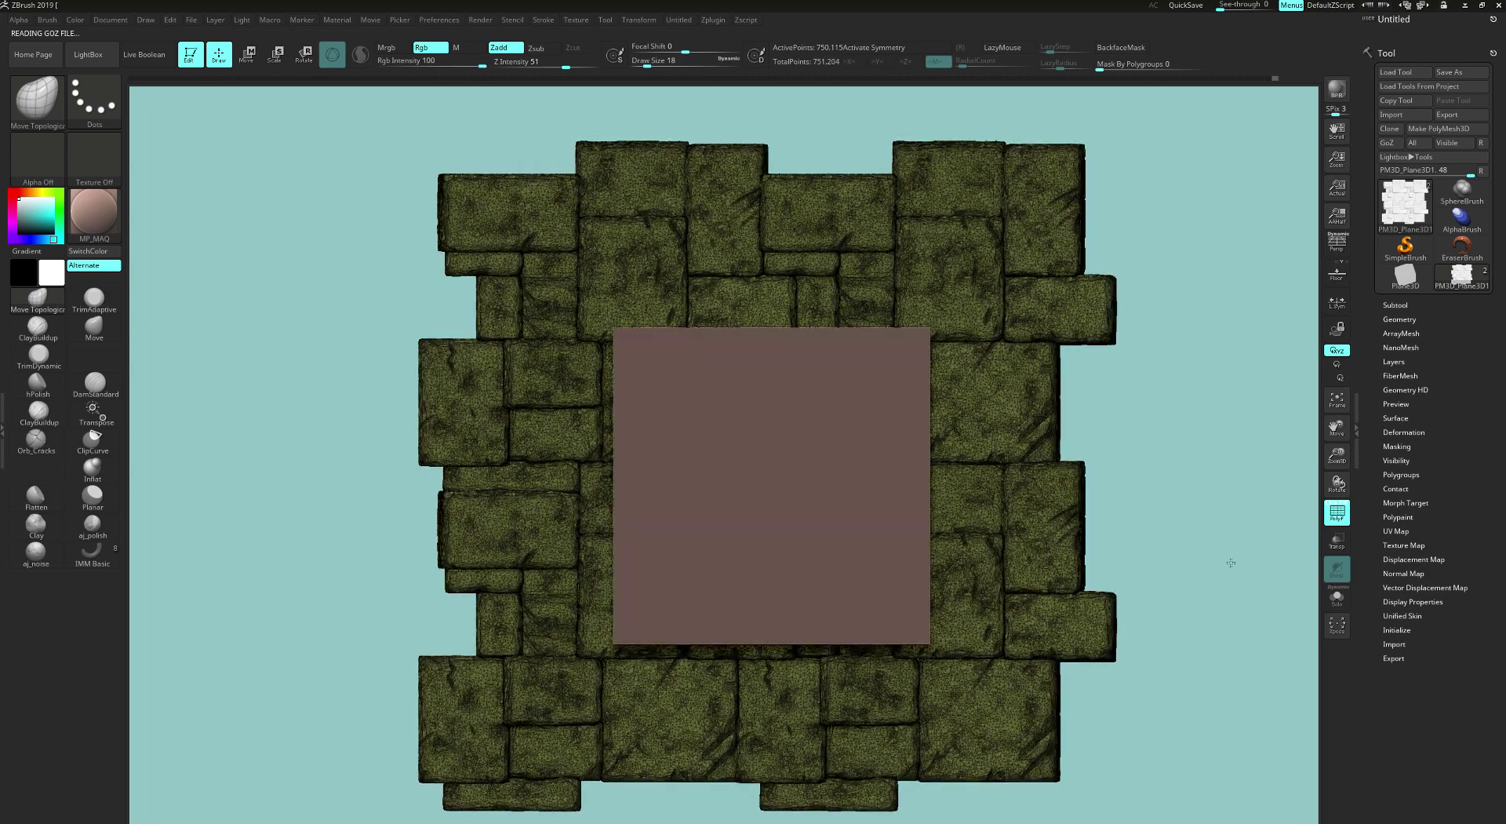
pyautogui.click(1337, 512)
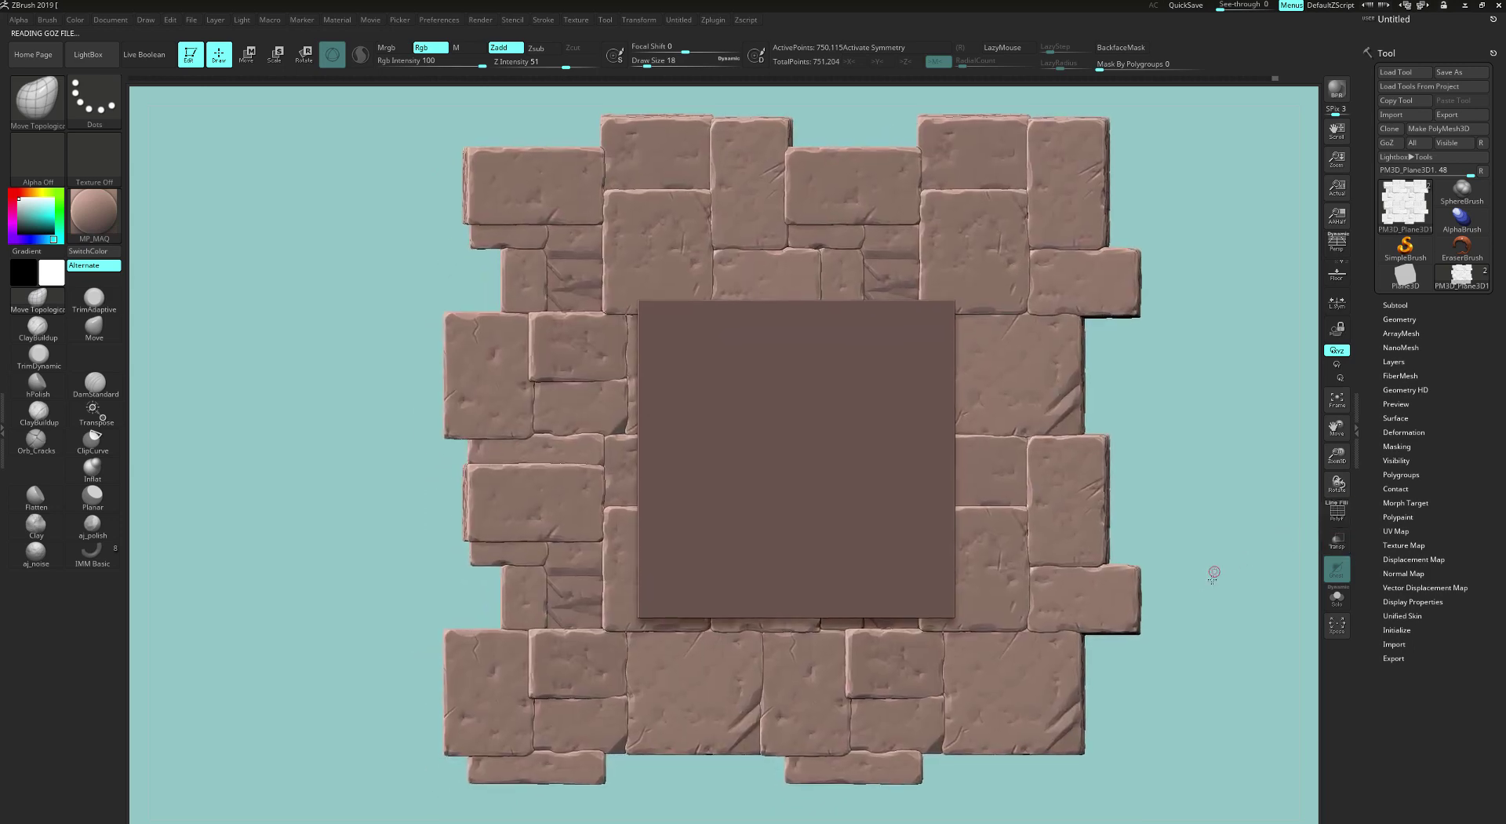
# Step: Export the decimated stone wall as an OBJ file named tilehp in the same folder as tileplane.OBJ
pyautogui.click(1447, 115)
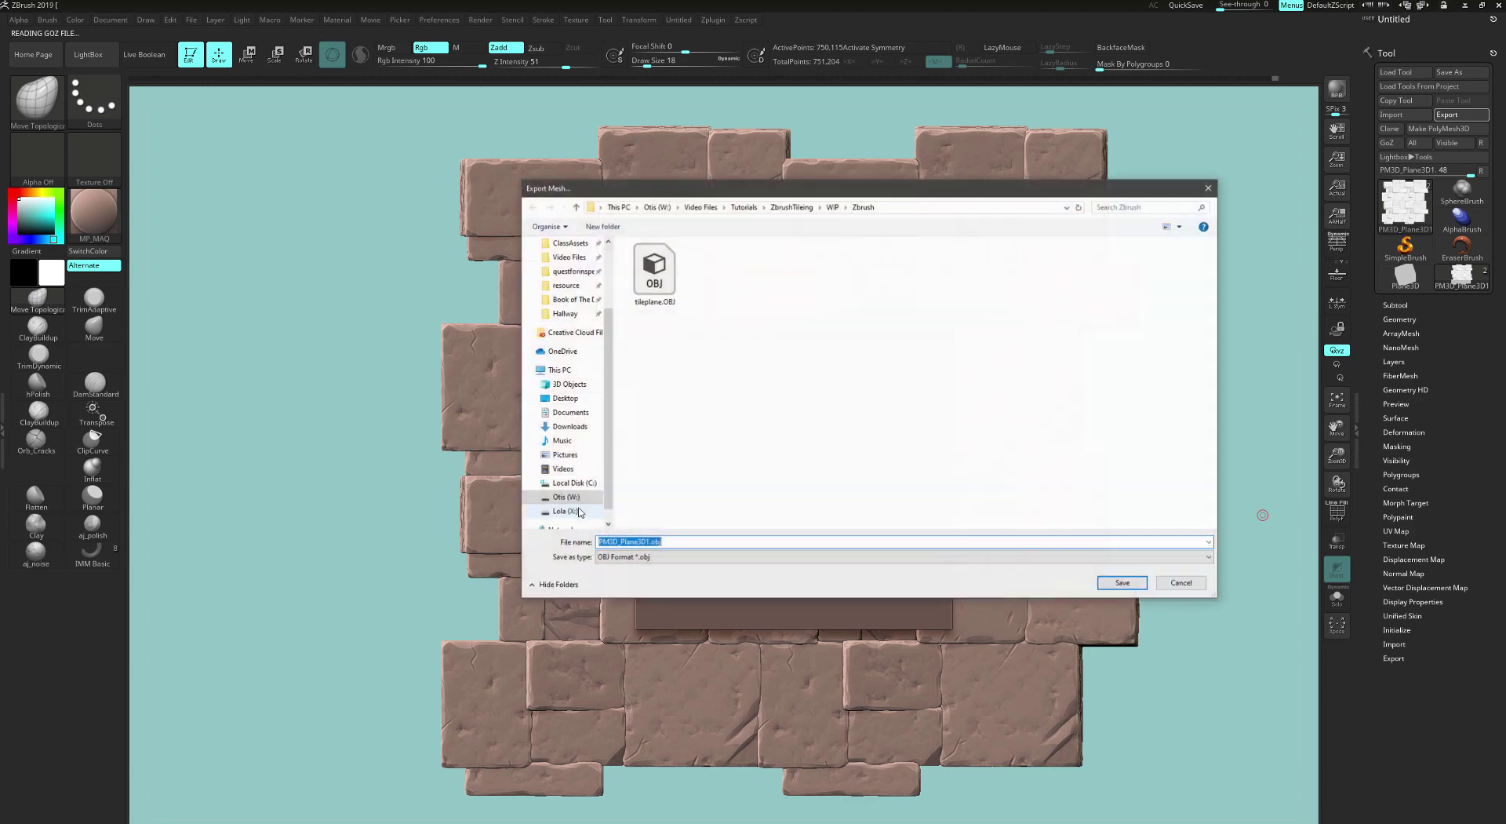
pyautogui.click(654, 270)
pyautogui.click(612, 541)
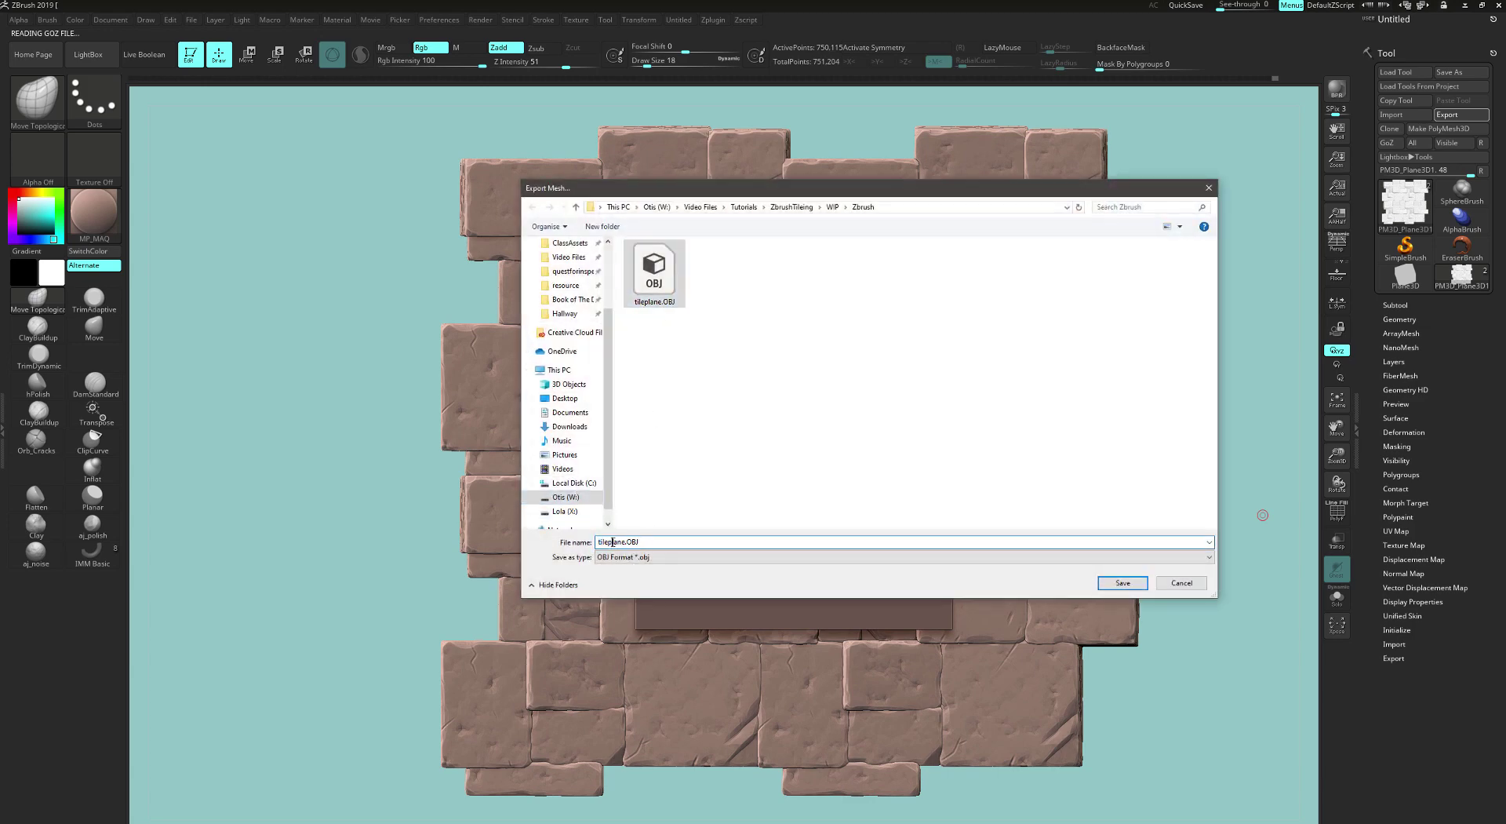
pyautogui.moveTo(641, 535); pyautogui.dragTo(655, 537)
pyautogui.press('BackSpace')
pyautogui.write('h')
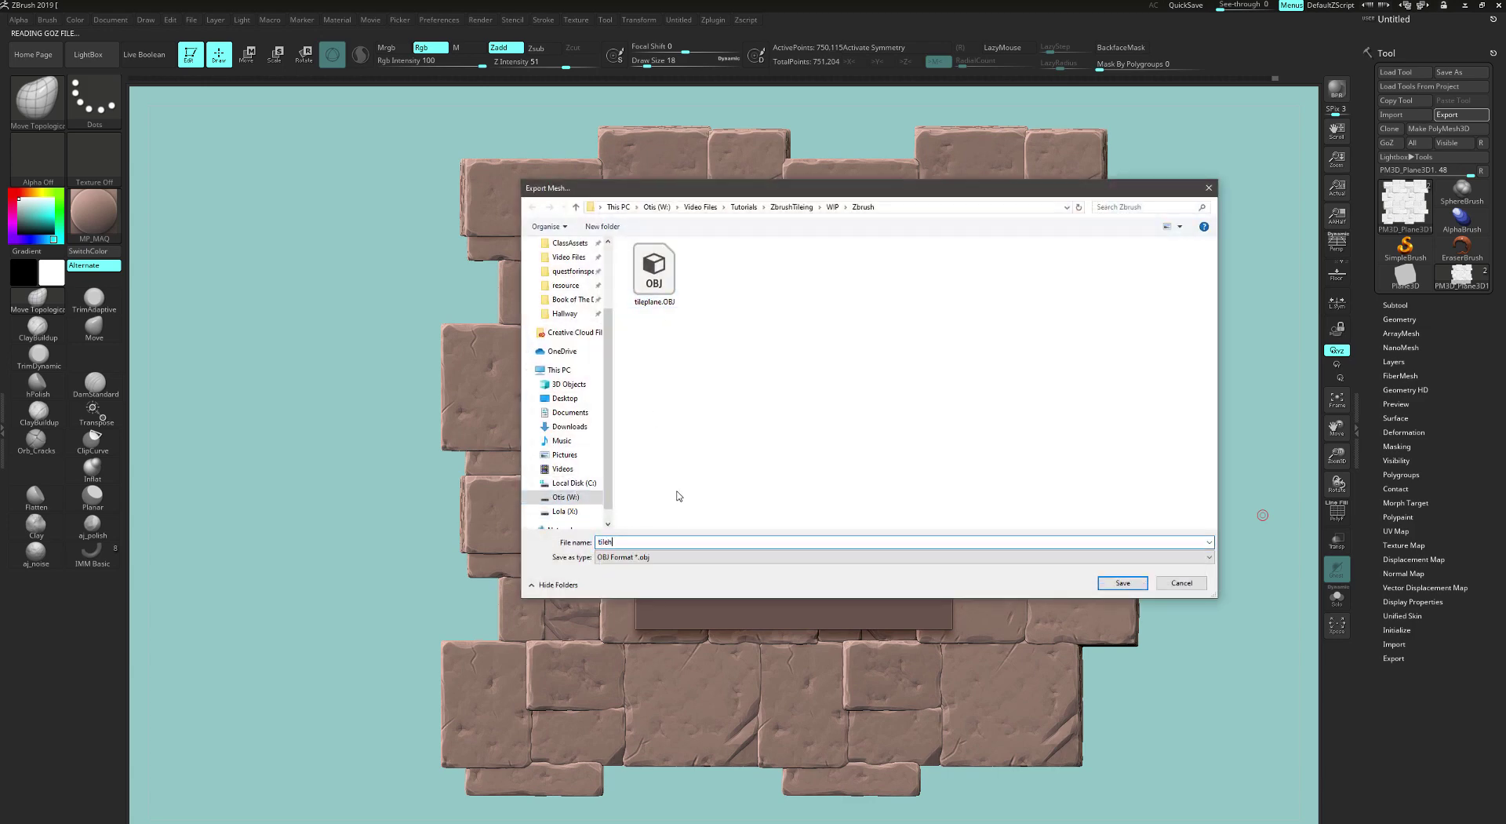
pyautogui.write('p')
pyautogui.click(1129, 587)
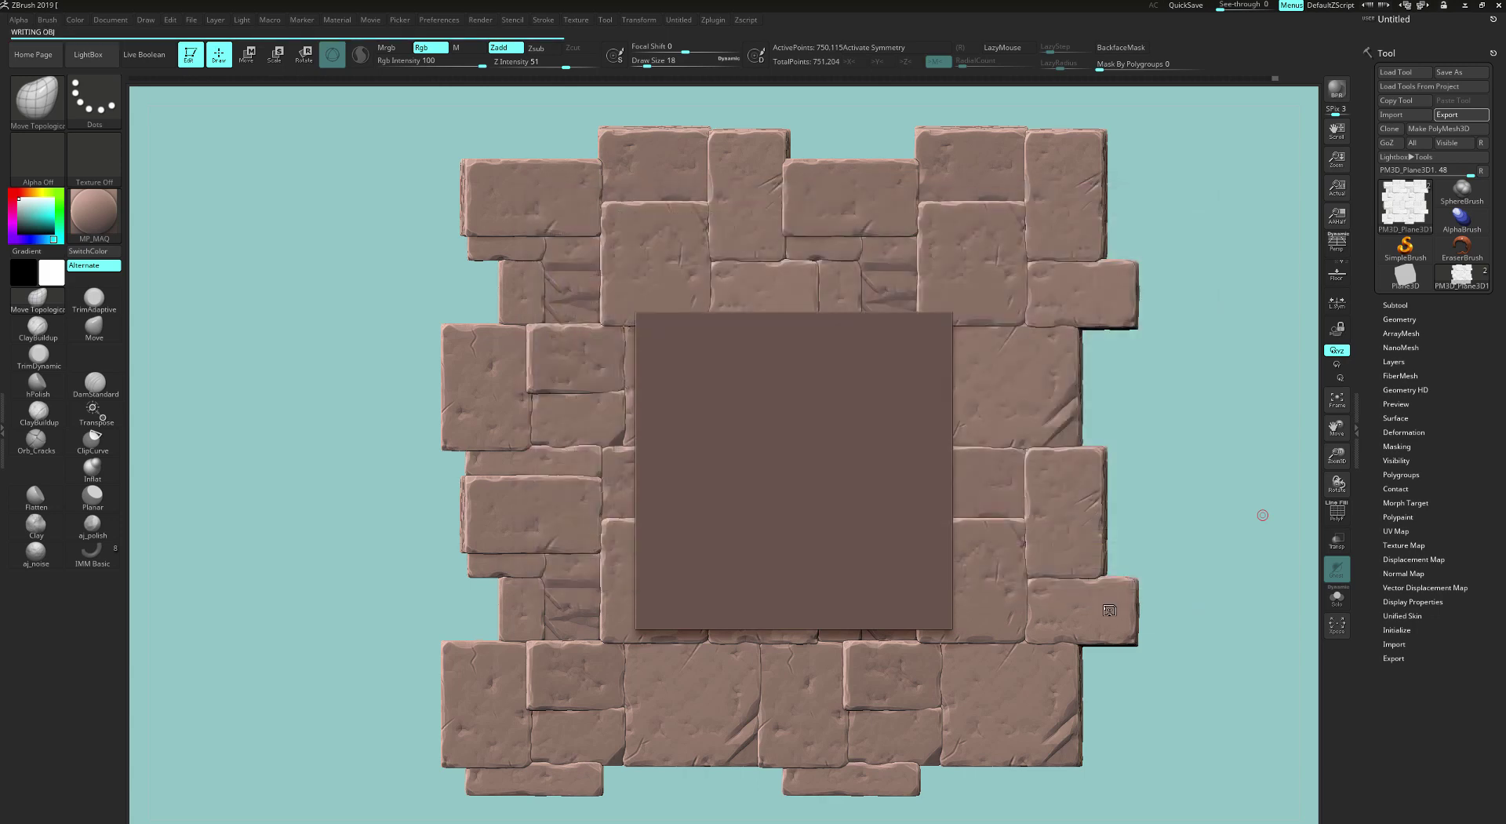